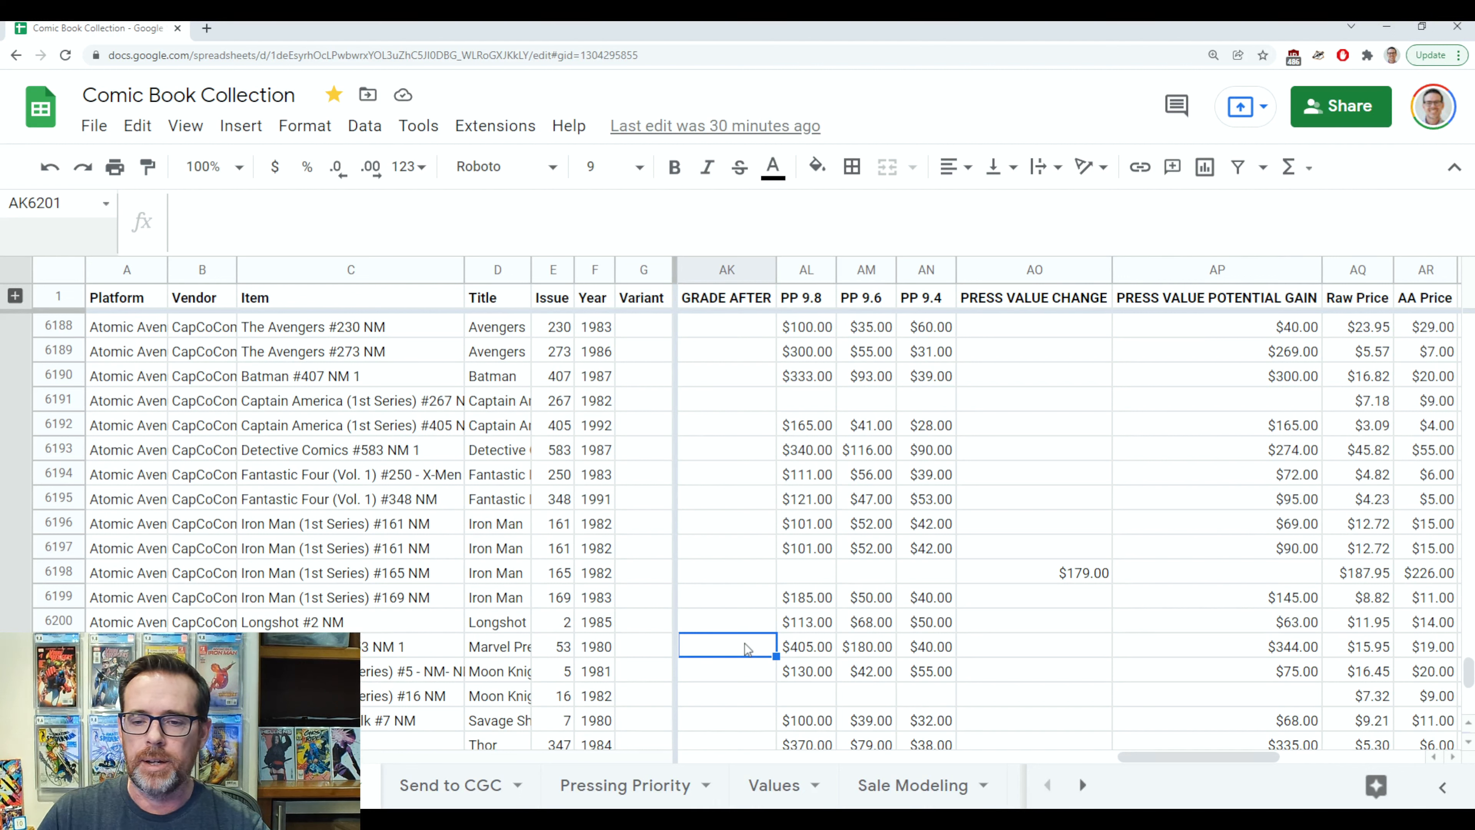
- Examine the Longshot #2 row from its PP 9.6 value back through the pressing and sale columns to CGC PROFIT
{"action": "left_click", "coordinate": [886, 630]}
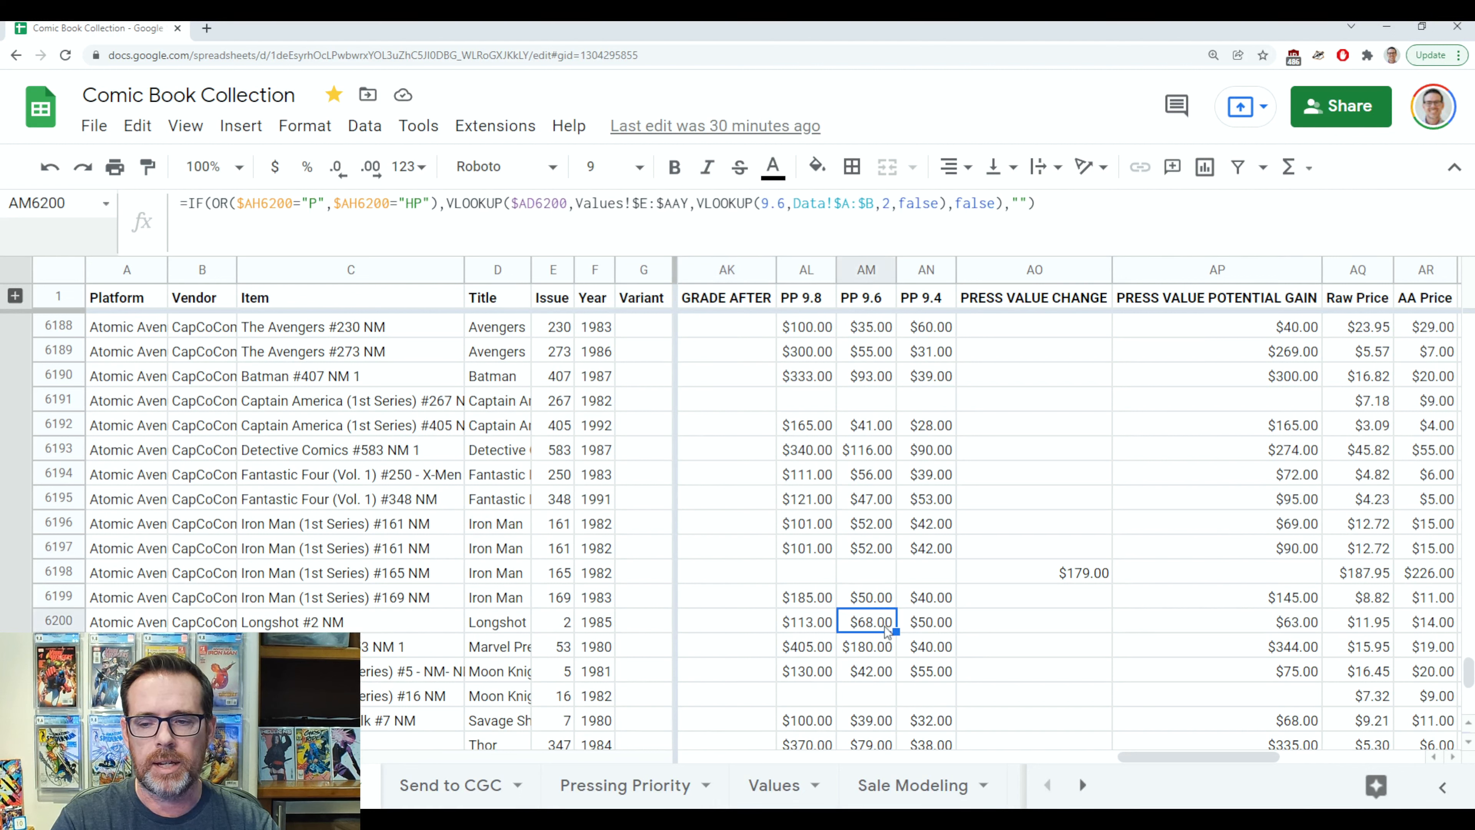
{"action": "key", "text": "Left"}
{"action": "key", "text": "Left"}
{"action": "key", "text": "Left"}
{"action": "key", "text": "Left"}
{"action": "key", "text": "Left"}
{"action": "key", "text": "Left"}
{"action": "key", "text": "Left"}
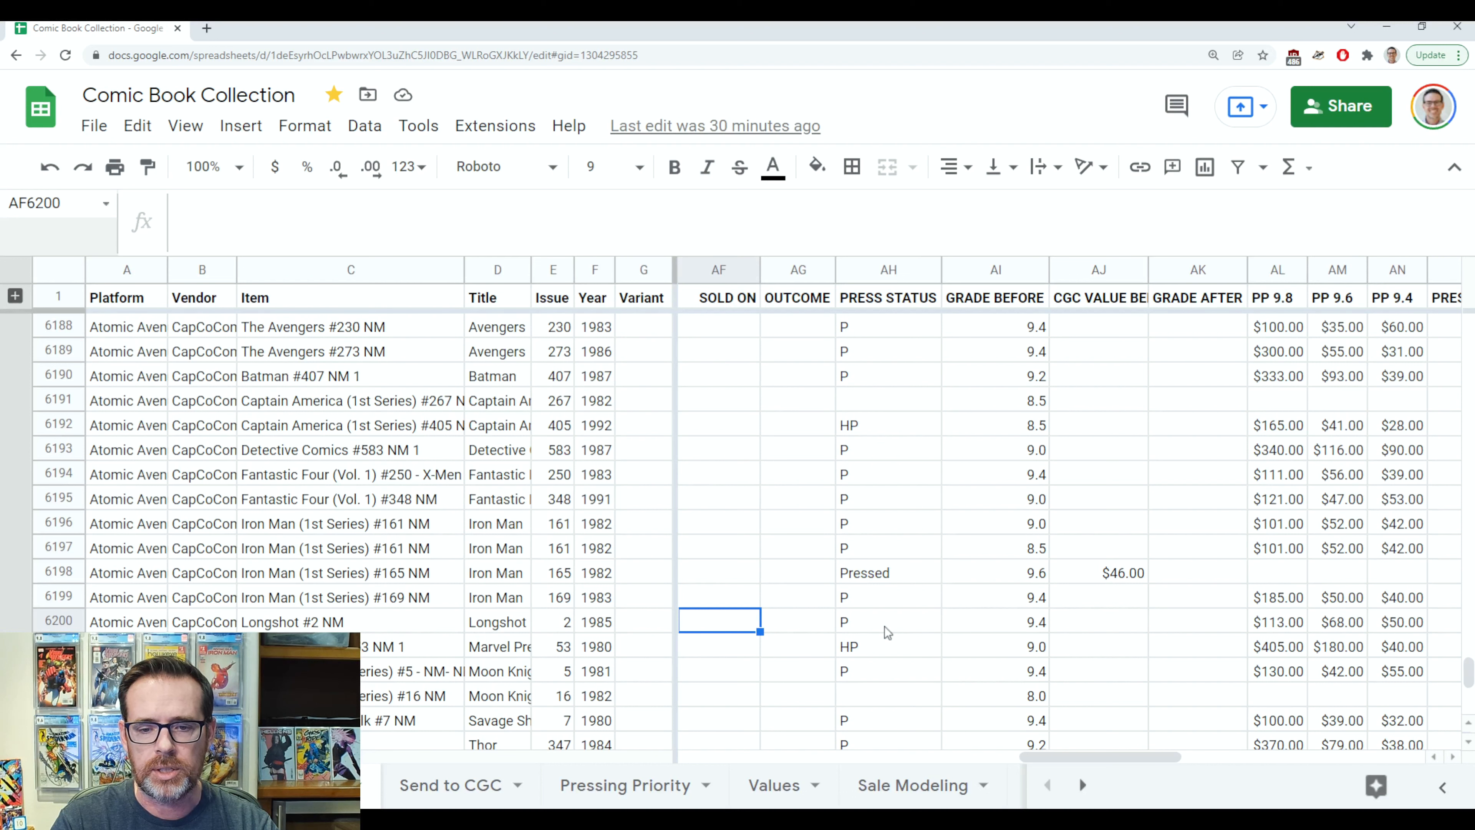
{"action": "key", "text": "Left"}
{"action": "key", "text": "Left"}
{"action": "key", "text": "Left"}
{"action": "key", "text": "Left"}
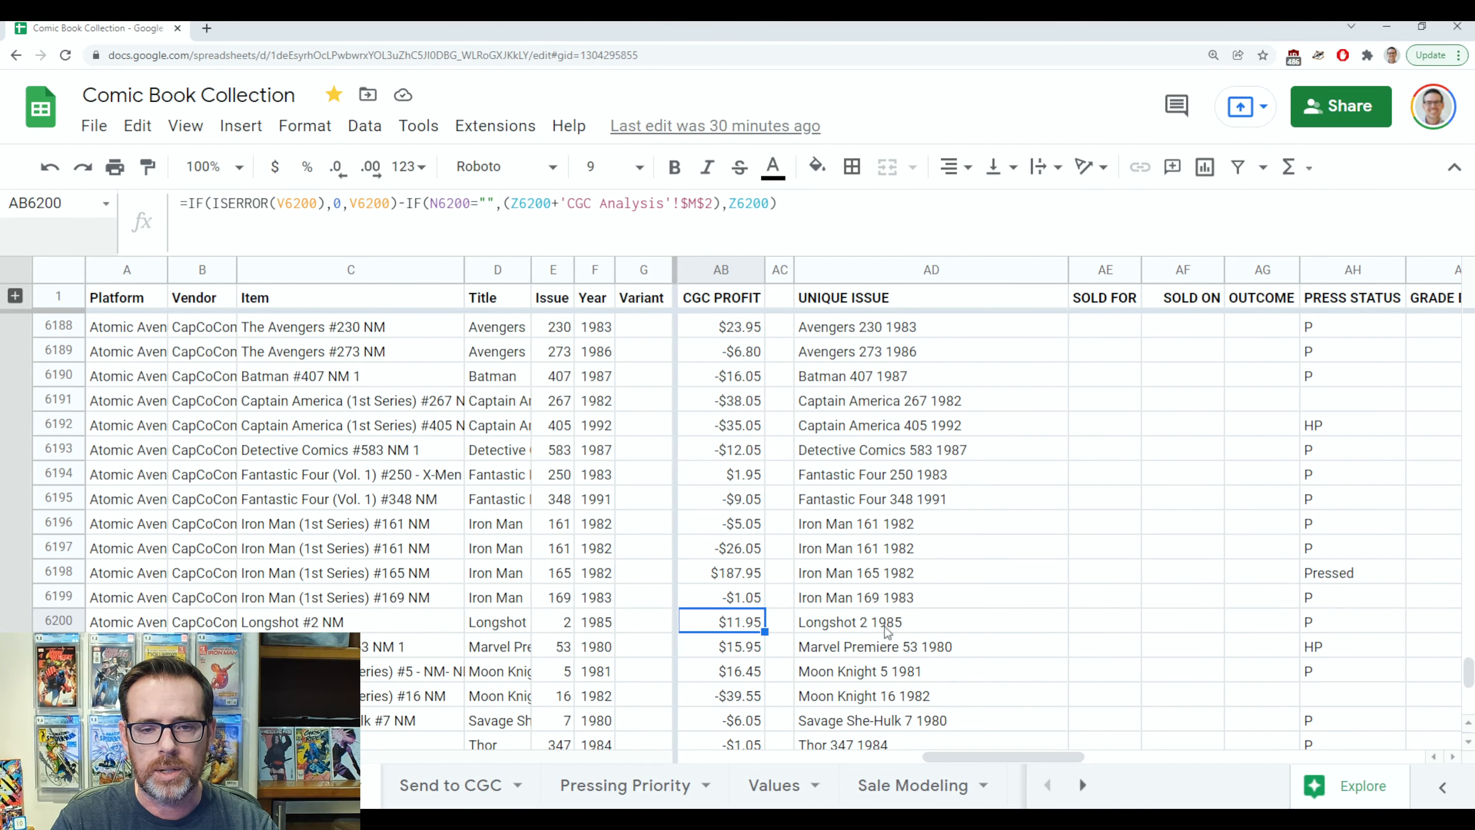
- Review the Longshot #2 row's sale, press status and grade-before fields up to GRADE AFTER
{"action": "key", "text": "Right"}
{"action": "key", "text": "Right"}
{"action": "key", "text": "Right"}
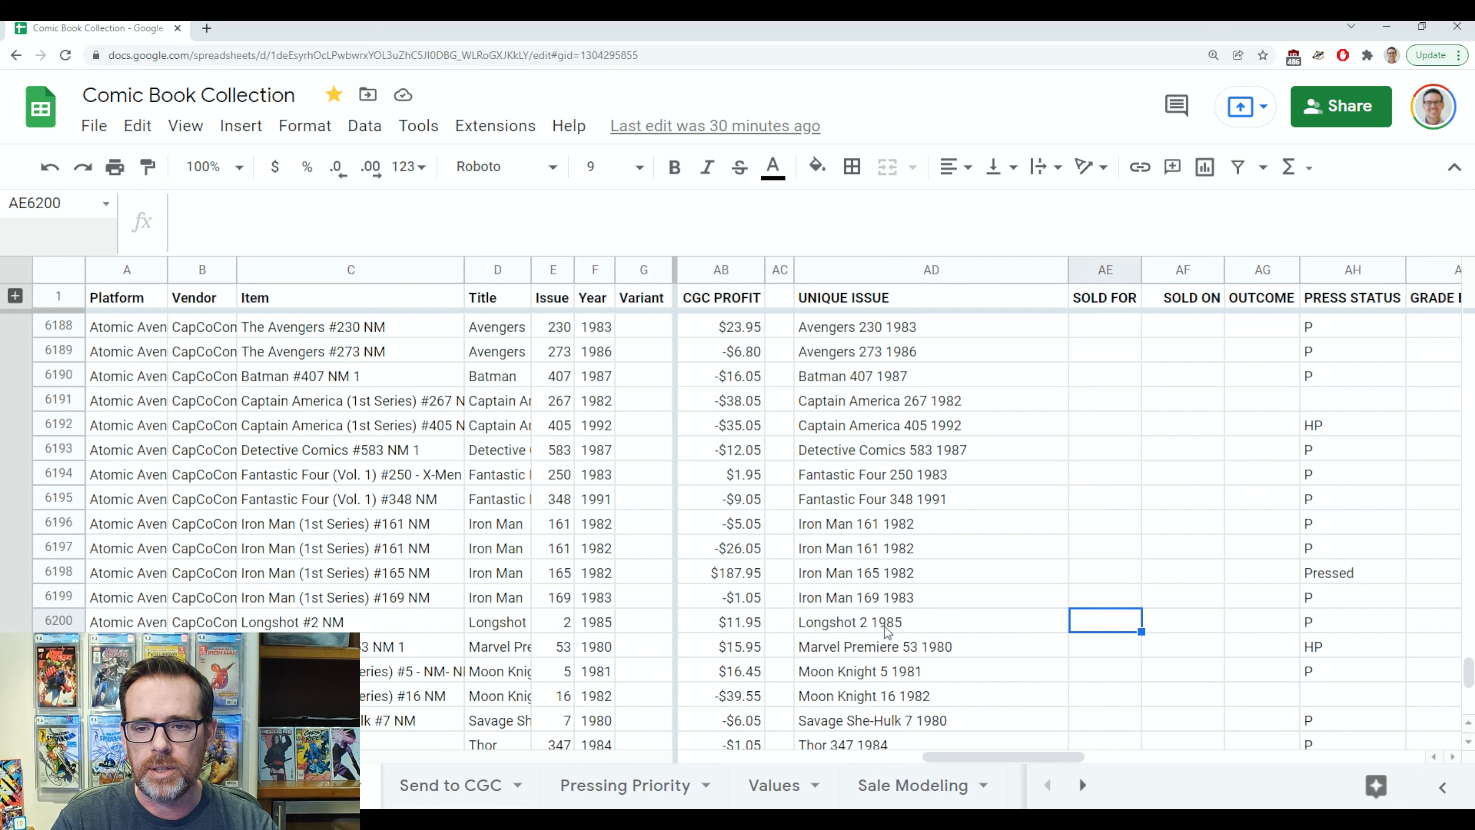
{"action": "key", "text": "Right"}
{"action": "key", "text": "Right"}
{"action": "key", "text": "Right"}
{"action": "key", "text": "Right"}
{"action": "key", "text": "Right"}
{"action": "key", "text": "Right"}
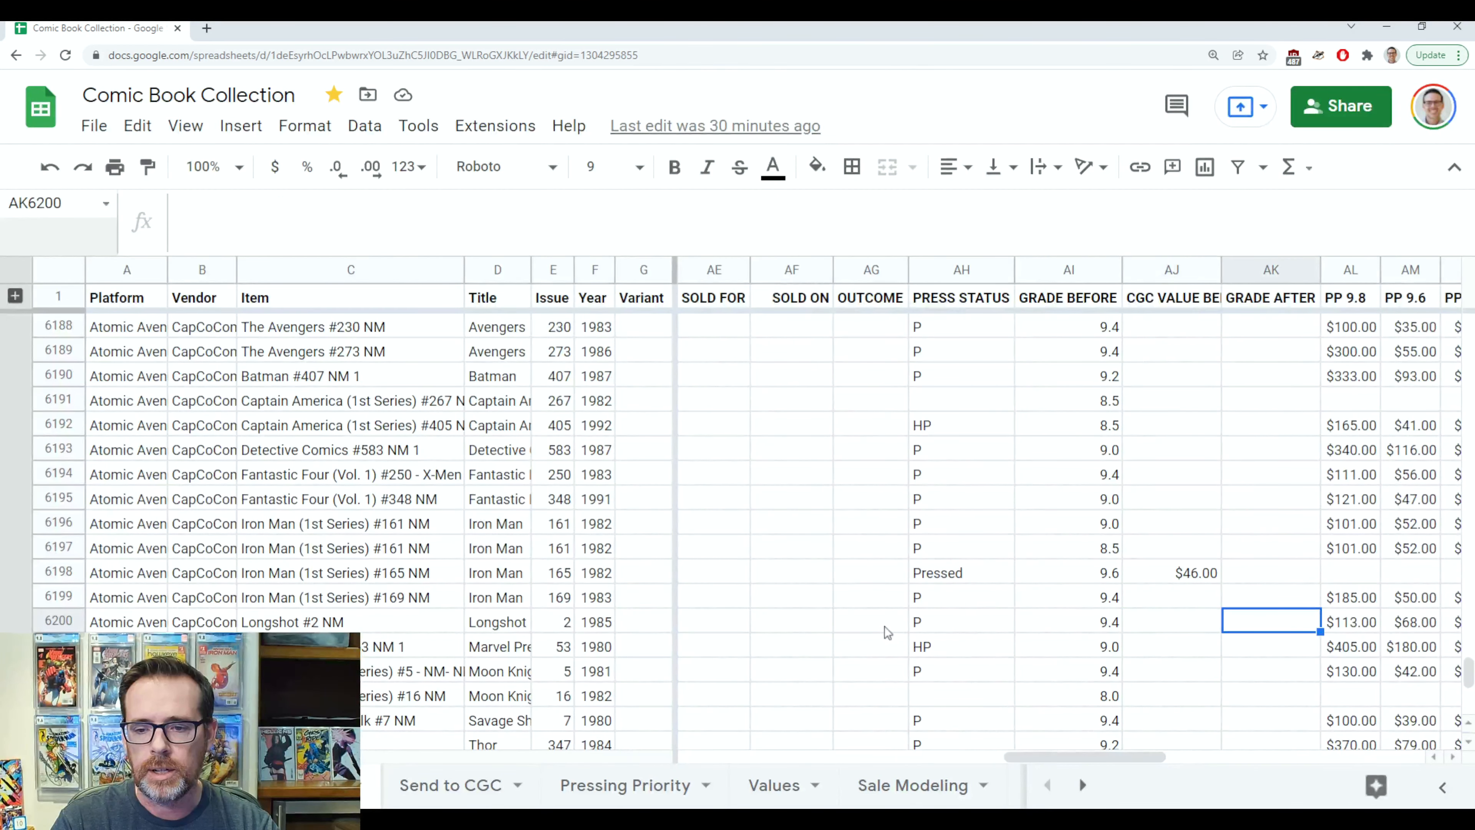
- Check the Longshot #2 row's MY GRADE entry and the lookup formula in its GPA CGC VALUE cell
{"action": "key", "text": "Left"}
{"action": "key", "text": "Left"}
{"action": "key", "text": "Left"}
{"action": "key", "text": "Left"}
{"action": "key", "text": "Left"}
{"action": "key", "text": "Left"}
{"action": "key", "text": "Left"}
{"action": "key", "text": "Left"}
{"action": "key", "text": "Left"}
{"action": "key", "text": "Left"}
{"action": "key", "text": "Left"}
{"action": "key", "text": "Left"}
{"action": "key", "text": "Left"}
{"action": "key", "text": "Left"}
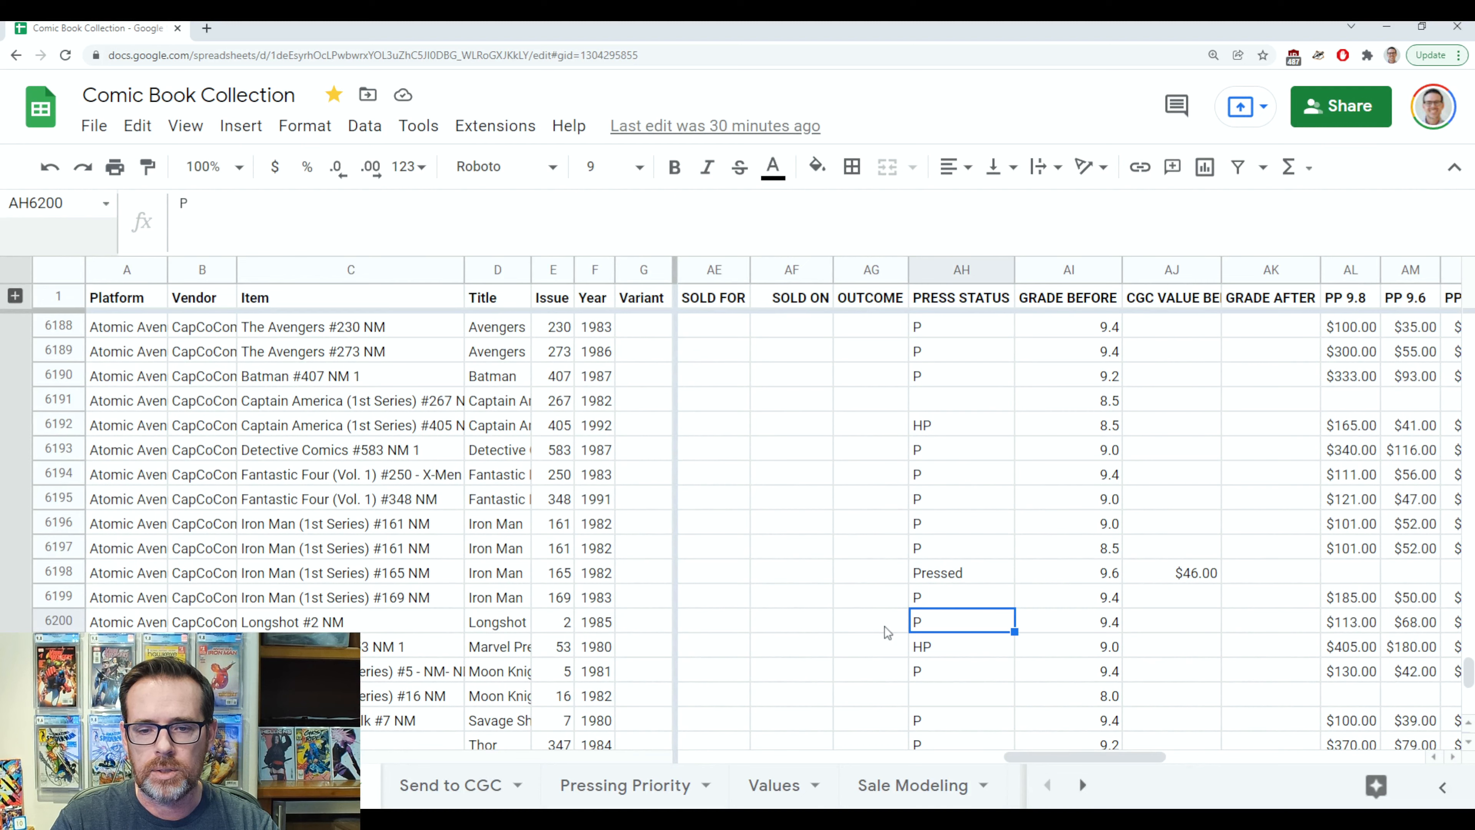
{"action": "key", "text": "Left"}
{"action": "key", "text": "Left"}
{"action": "key", "text": "Left"}
{"action": "key", "text": "Left"}
{"action": "key", "text": "Left"}
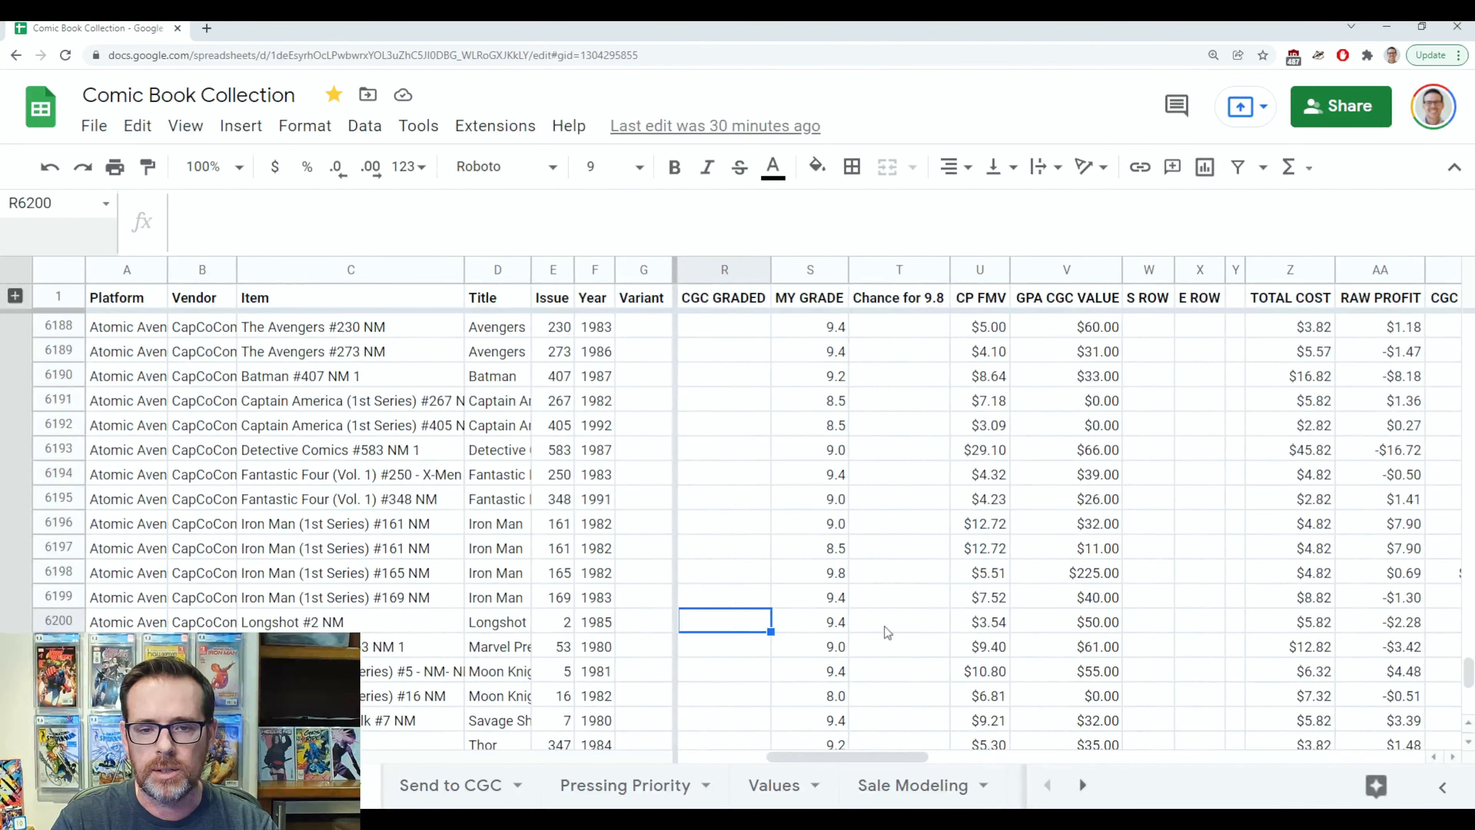
{"action": "key", "text": "Right"}
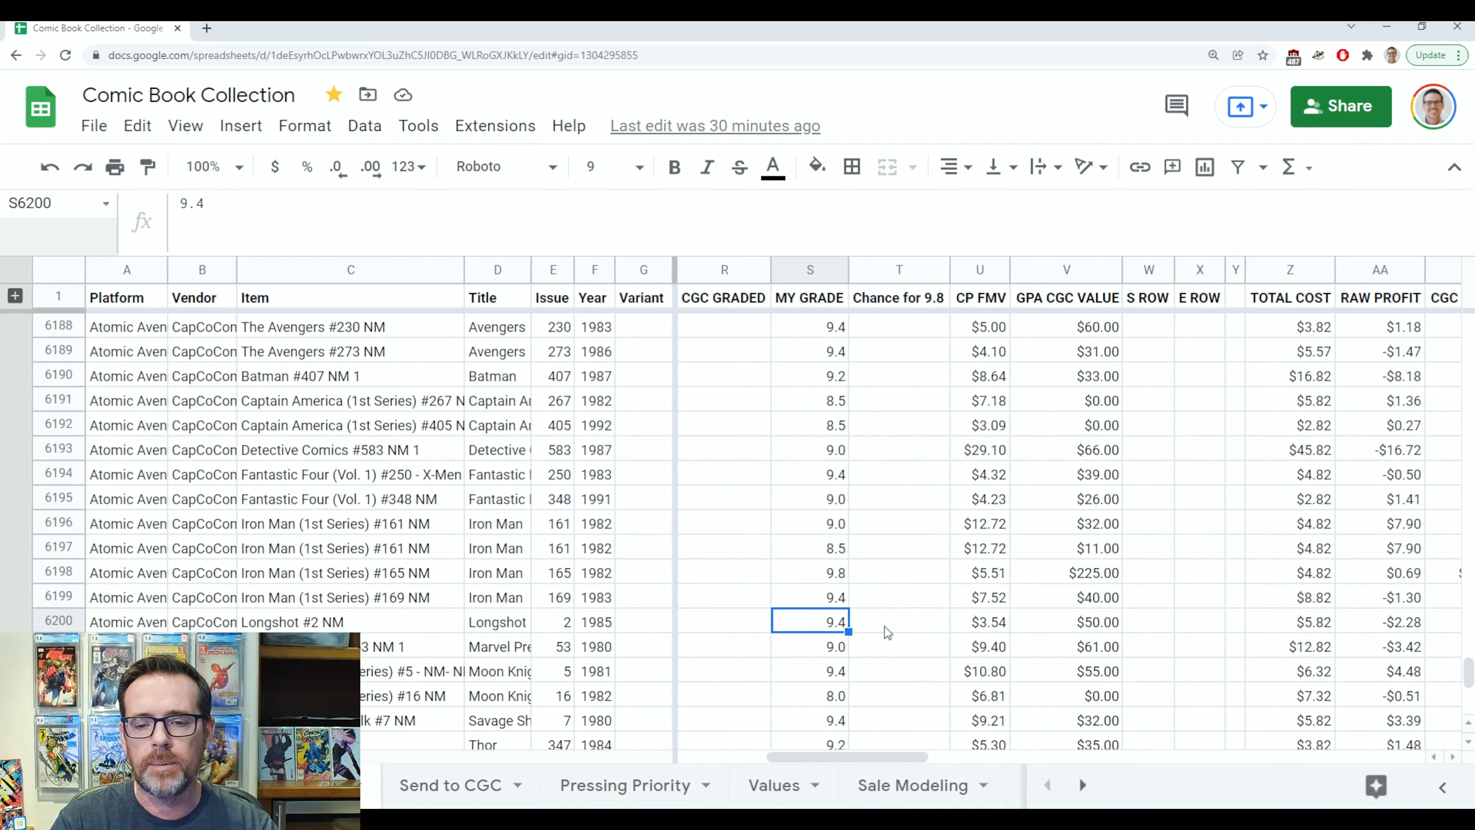
{"action": "key", "text": "Right"}
{"action": "key", "text": "Right"}
{"action": "key", "text": "Right"}
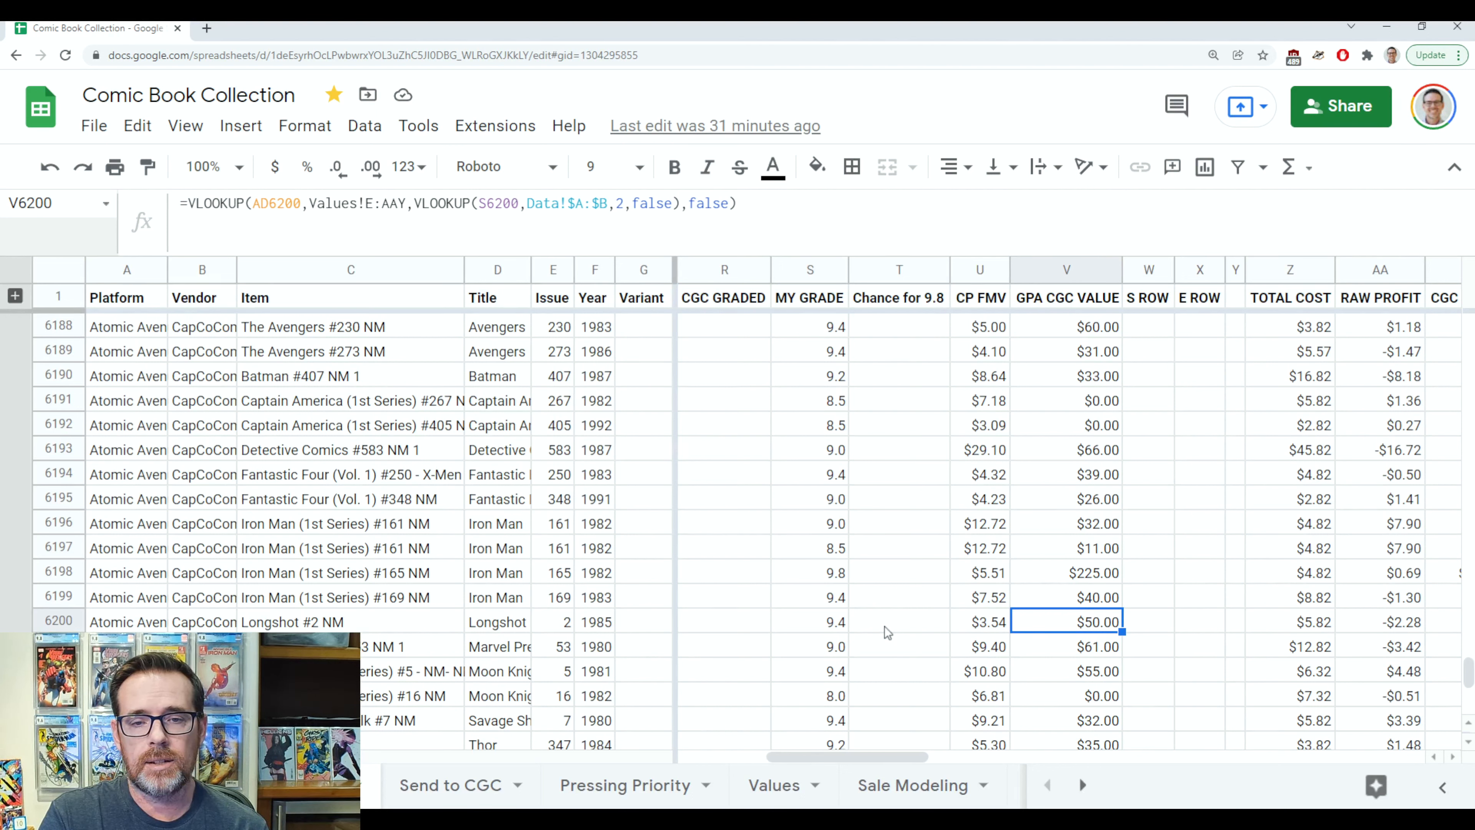
- Review the GPA CGC VALUE entries from Longshot #2 up to The Avengers #230, then down to Captain America #405
{"action": "key", "text": "Up"}
{"action": "key", "text": "Up"}
{"action": "key", "text": "Up"}
{"action": "key", "text": "Up"}
{"action": "key", "text": "Up"}
{"action": "key", "text": "Up"}
{"action": "key", "text": "Up"}
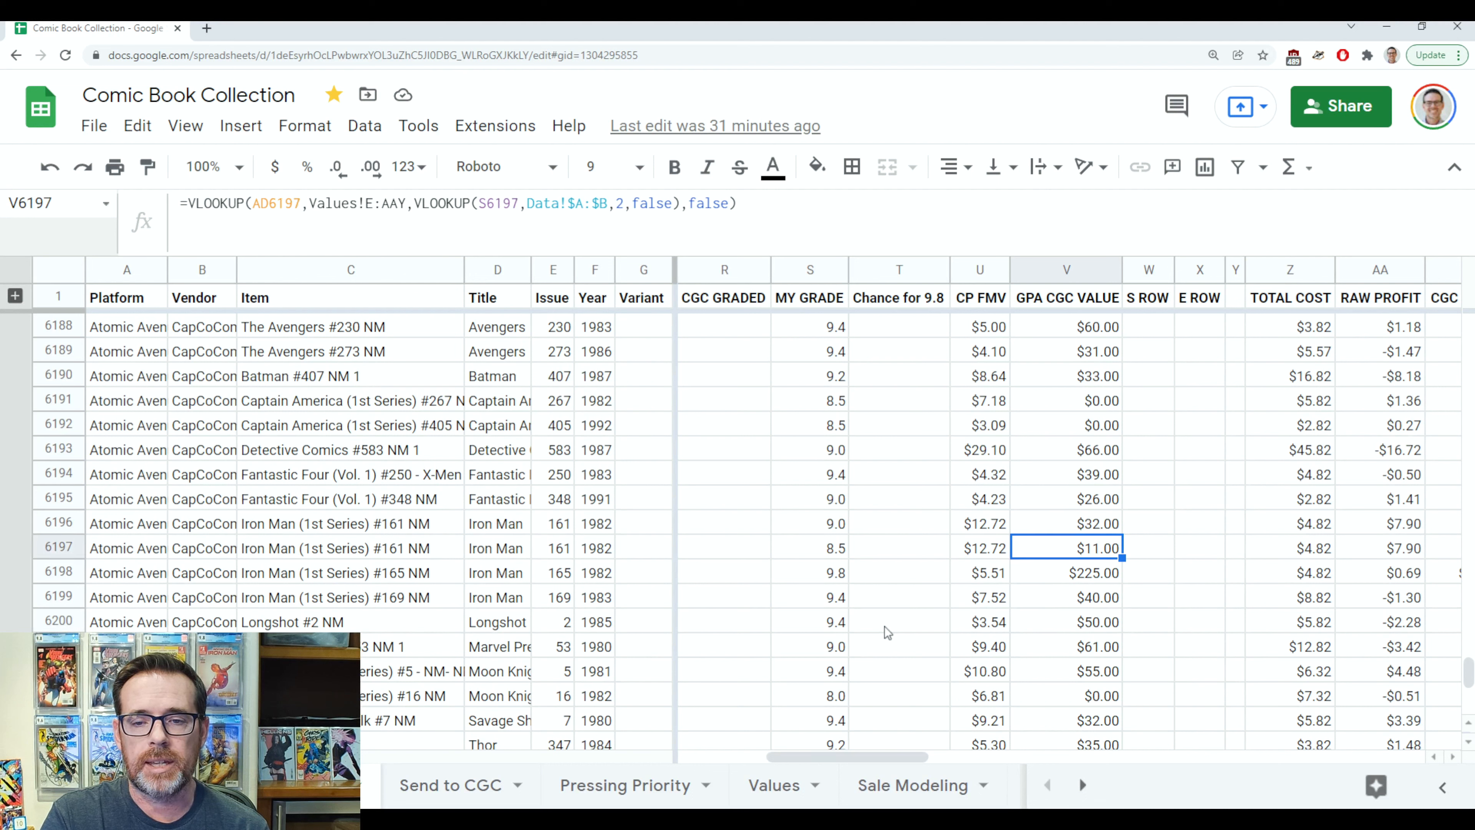
{"action": "key", "text": "Up"}
{"action": "key", "text": "Up"}
{"action": "key", "text": "Up"}
{"action": "key", "text": "Up"}
{"action": "key", "text": "Up"}
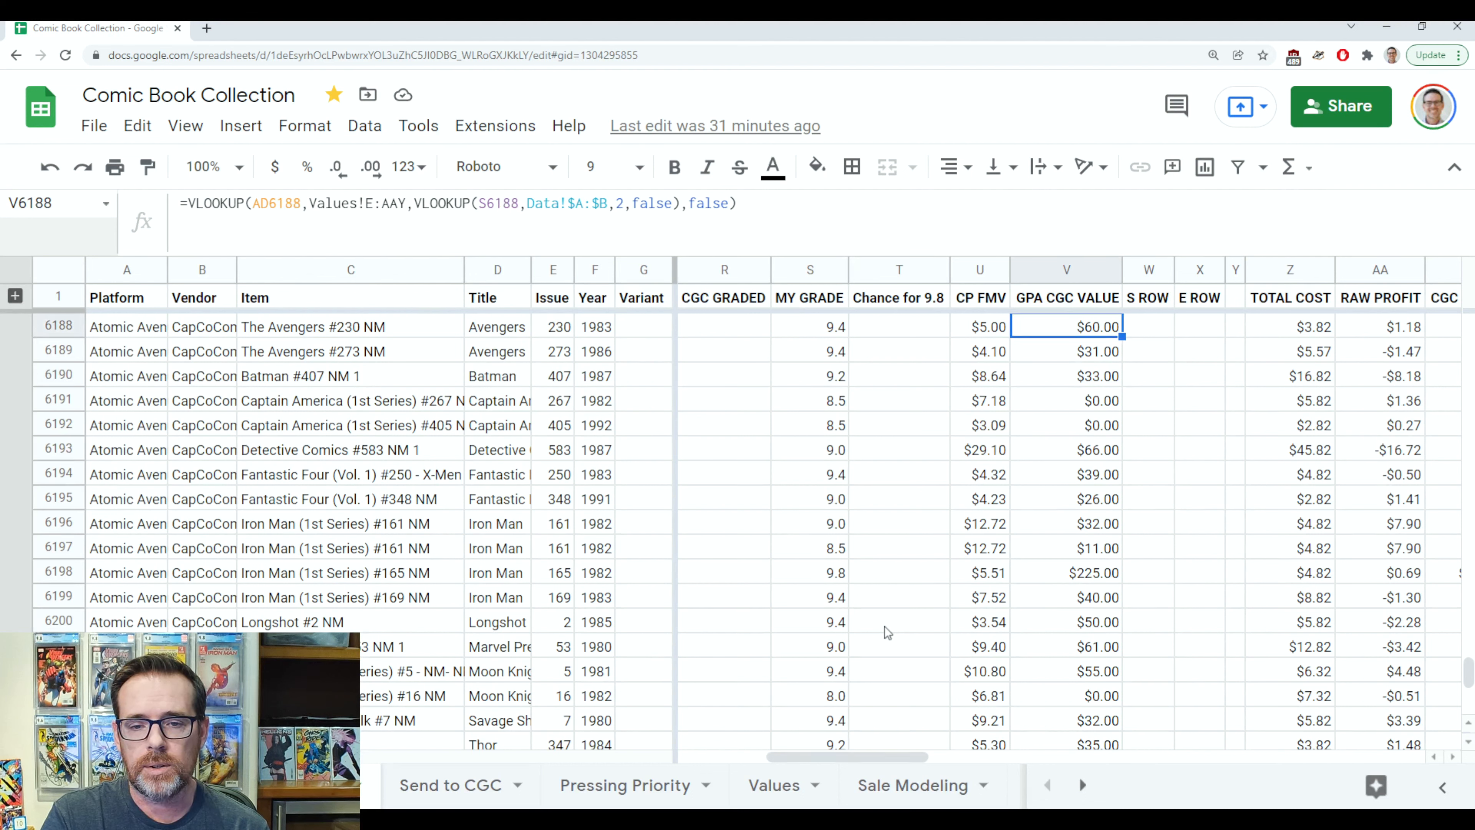
{"action": "key", "text": "Down"}
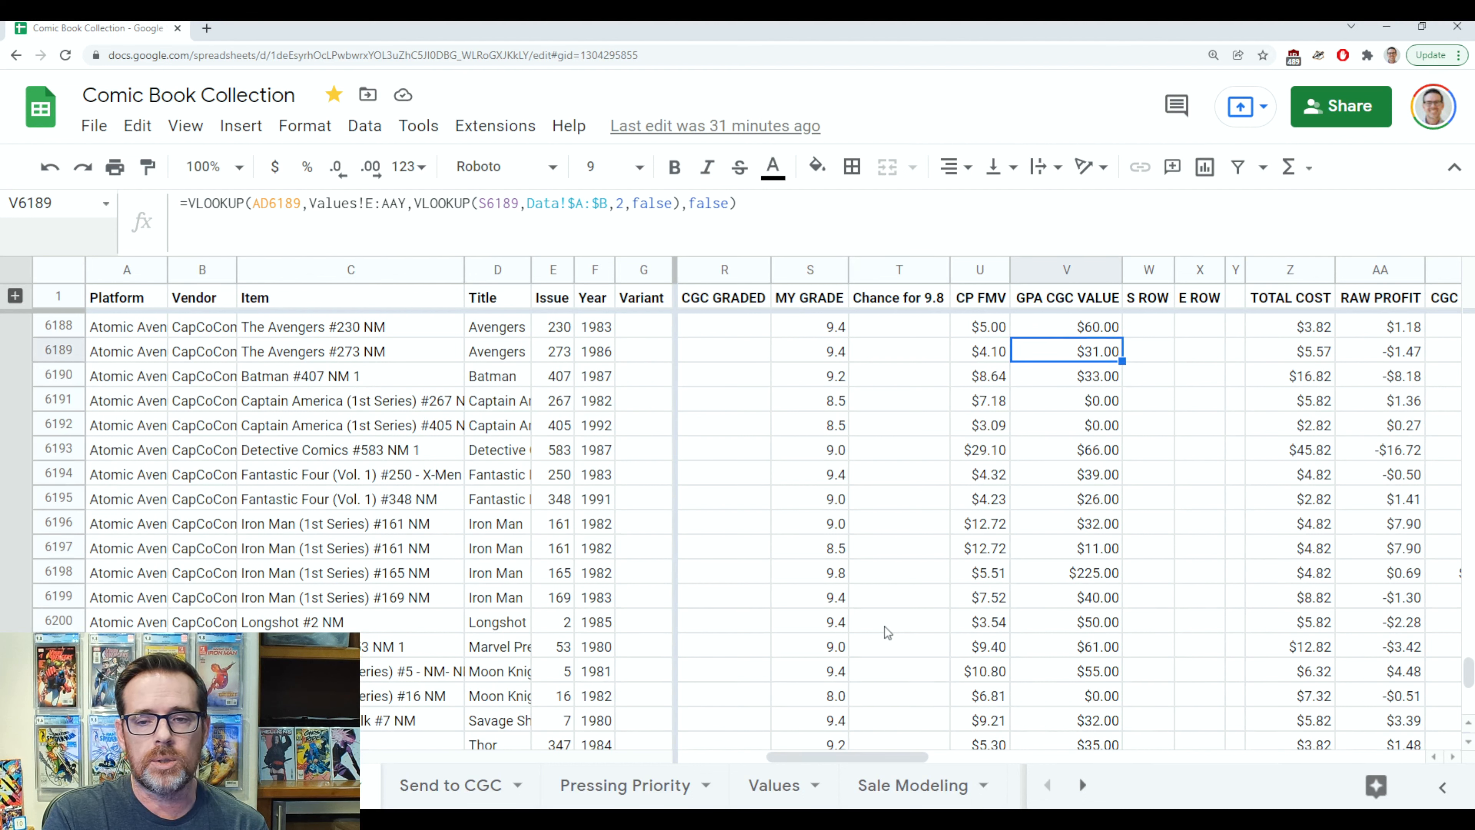
{"action": "key", "text": "Down"}
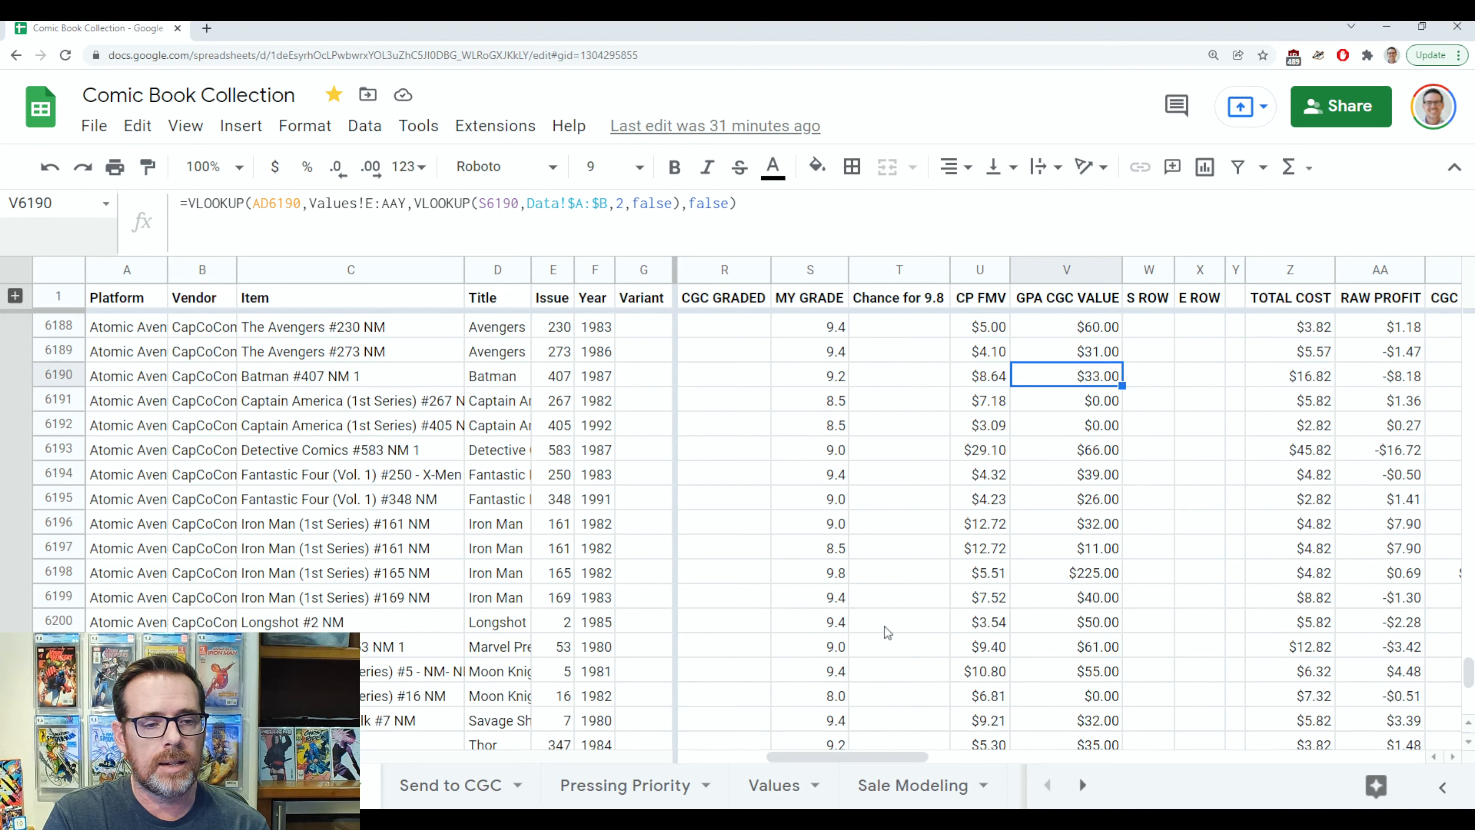
{"action": "key", "text": "Down"}
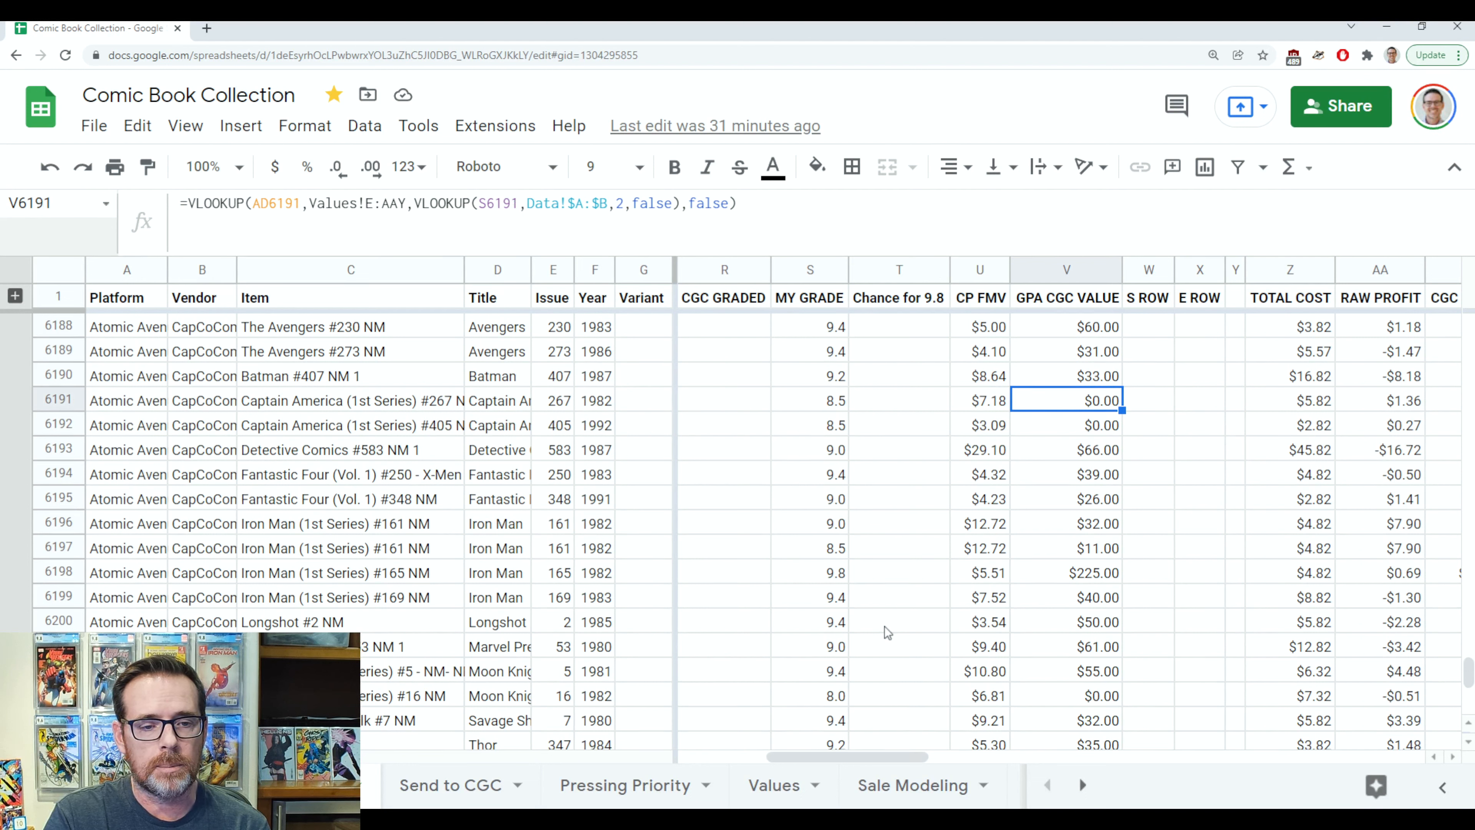
{"action": "key", "text": "Down"}
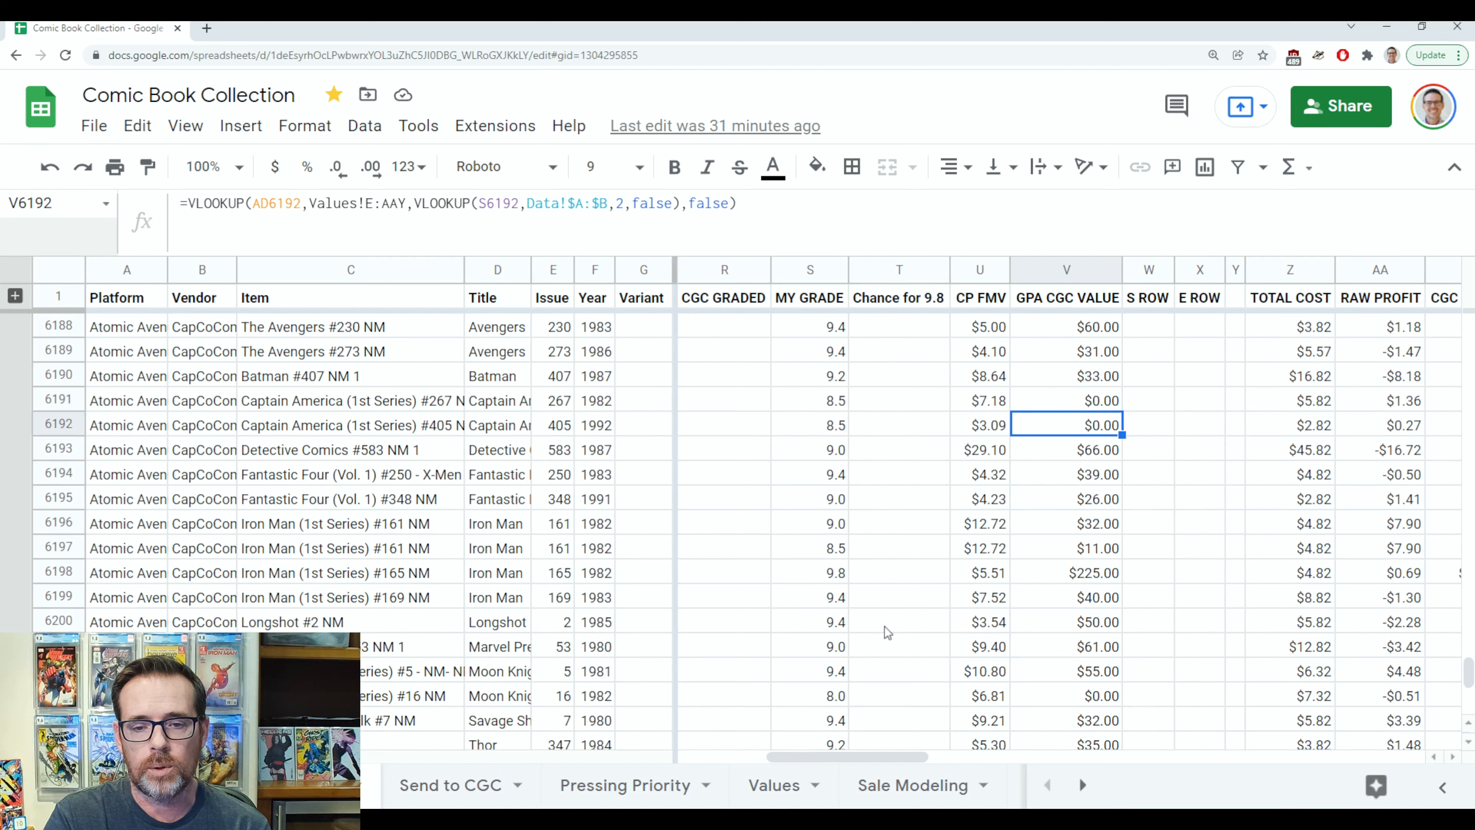
- Compare MY GRADE for Captain America #267 and #405, and inspect the CP FMV formula for #267
{"action": "key", "text": "Up"}
{"action": "key", "text": "Left"}
{"action": "key", "text": "Left"}
{"action": "key", "text": "Left"}
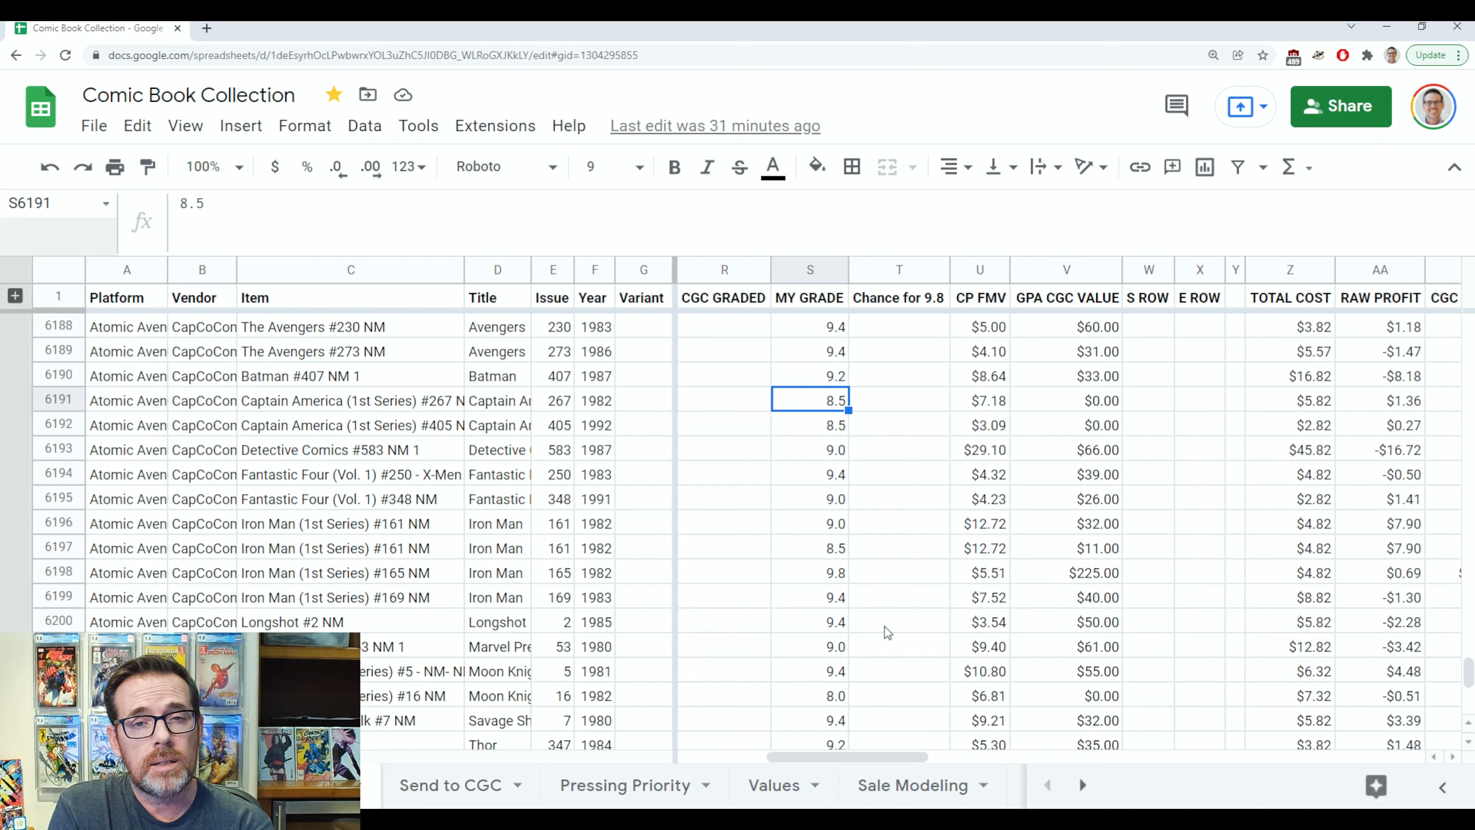
{"action": "key", "text": "Down"}
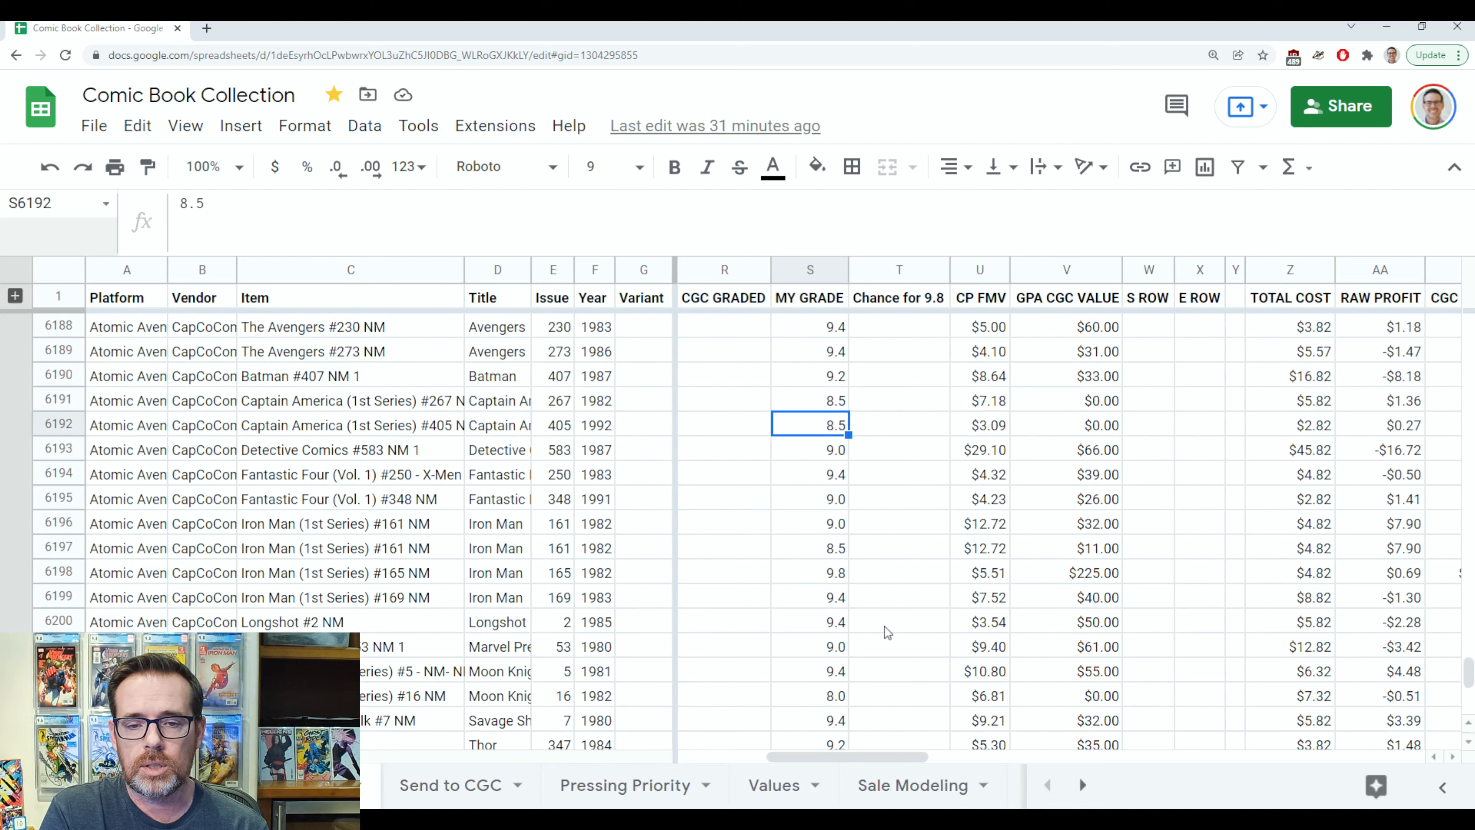
{"action": "key", "text": "Up"}
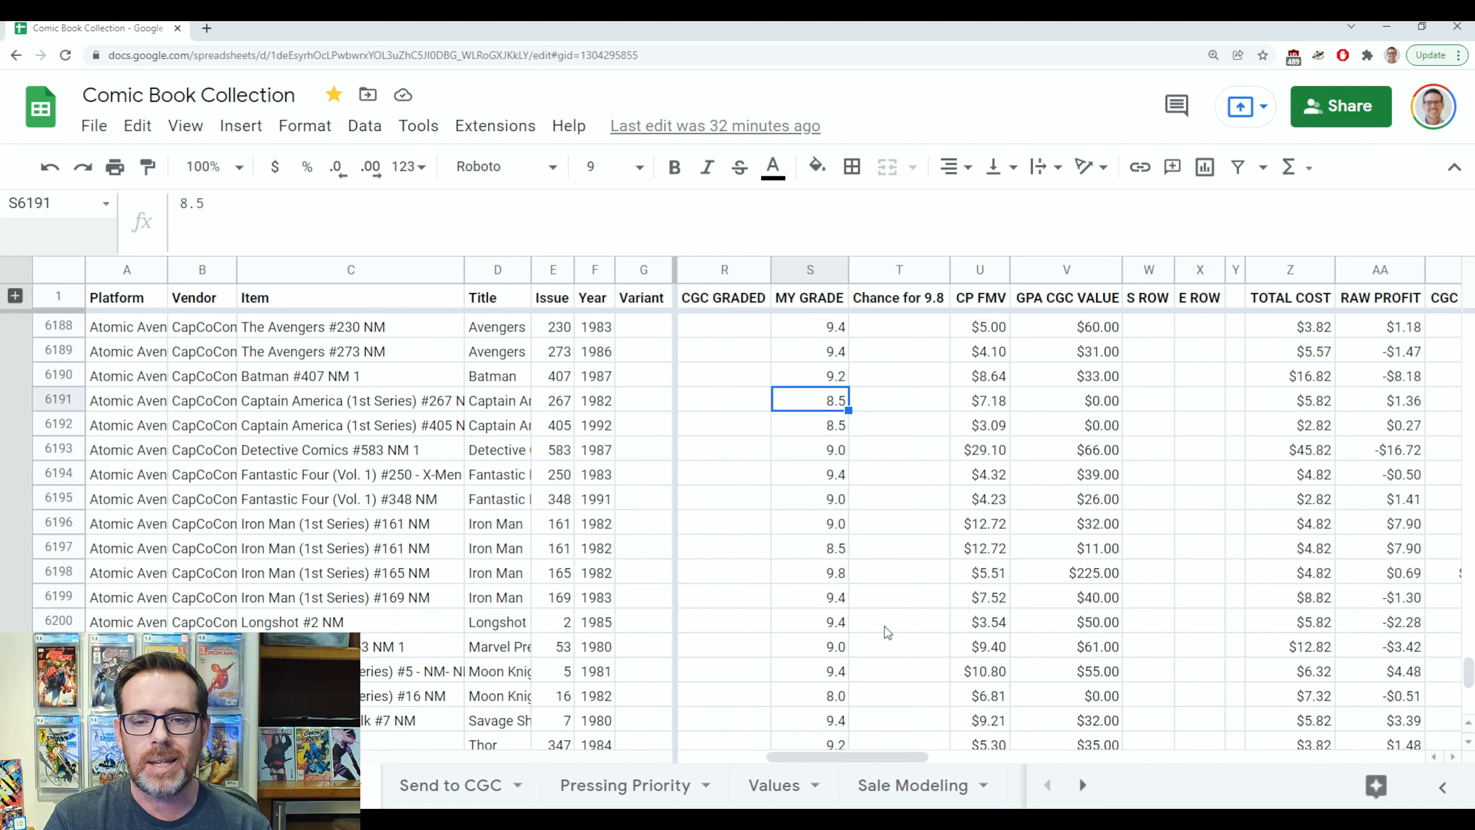
{"action": "key", "text": "Right"}
{"action": "key", "text": "Right"}
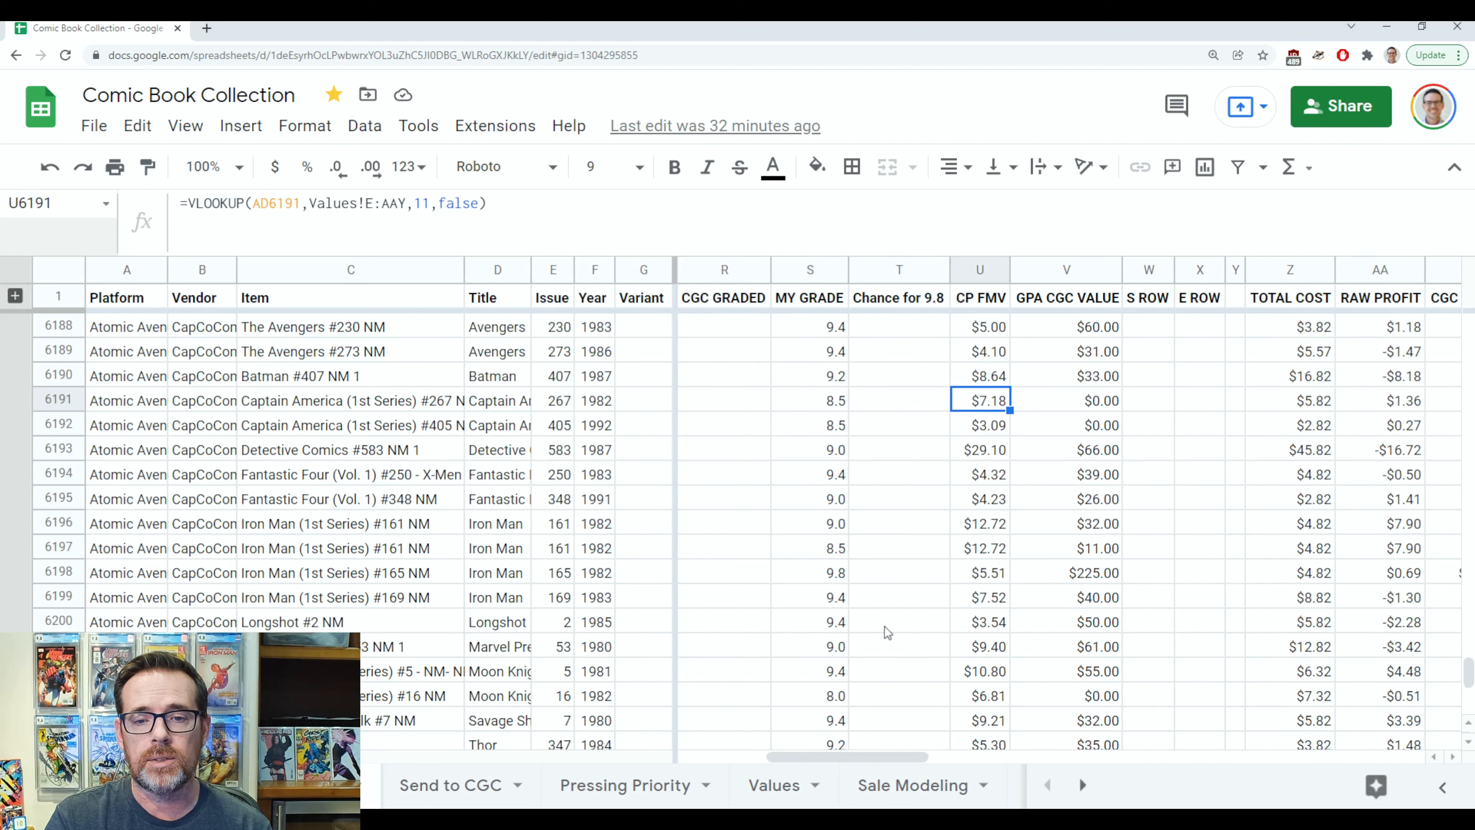
{"action": "key", "text": "Left"}
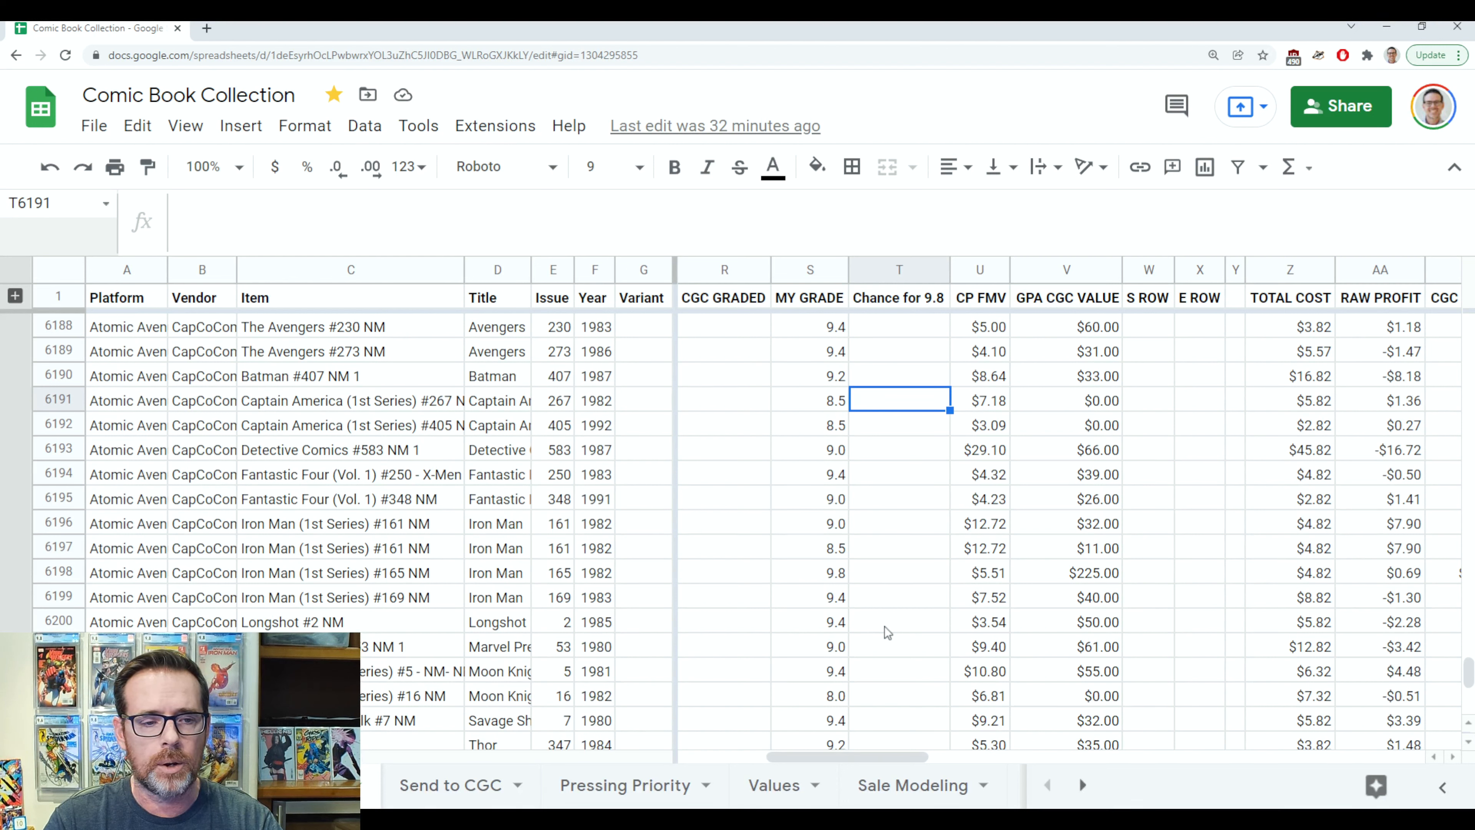
- Examine The Avengers #230 row across its value and profit columns and inspect its PRESS STATUS
{"action": "key", "text": "Up"}
{"action": "key", "text": "Up"}
{"action": "key", "text": "Up"}
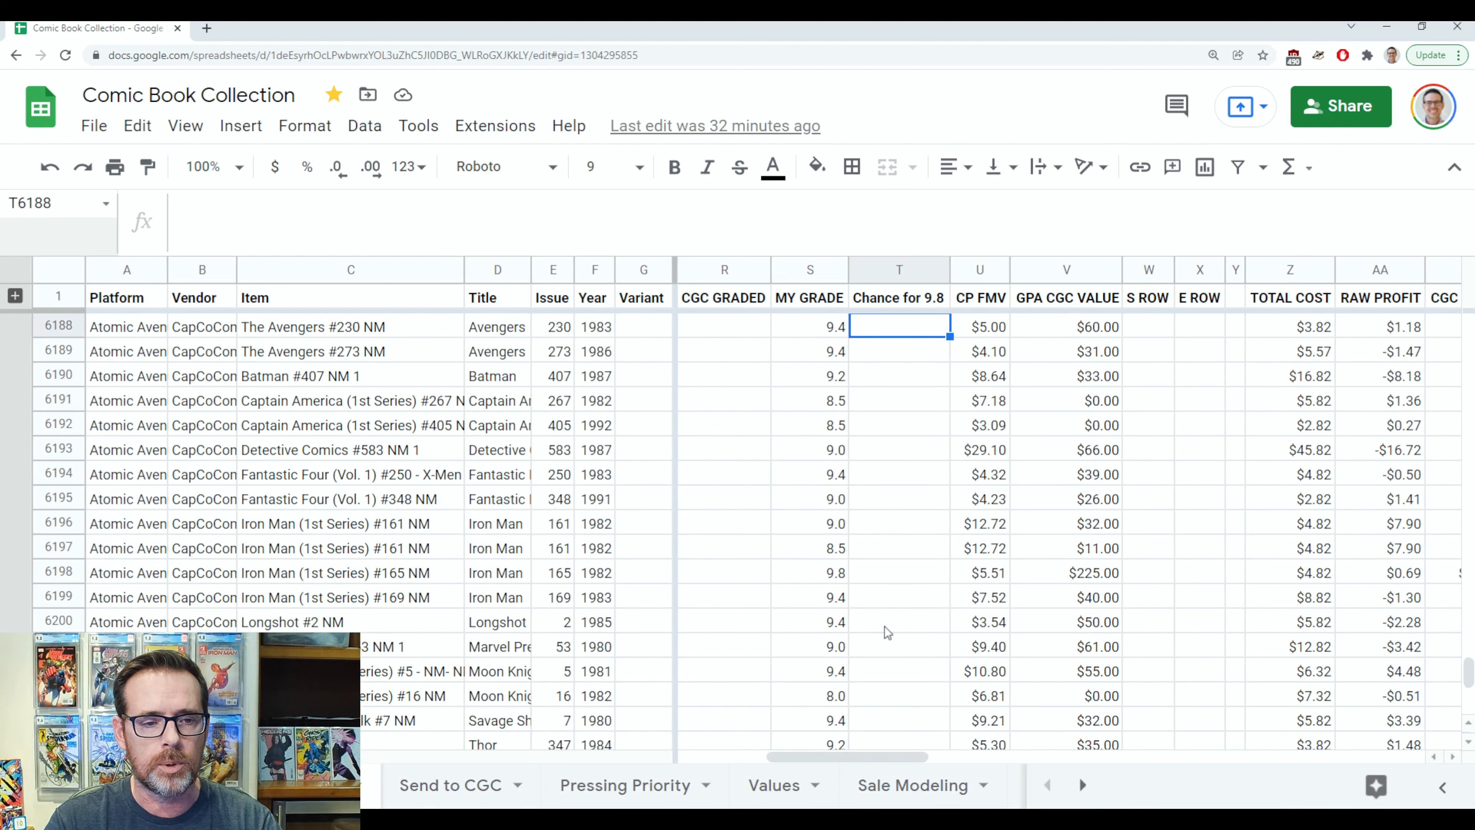
{"action": "key", "text": "Right"}
{"action": "key", "text": "Right"}
{"action": "key", "text": "Right"}
{"action": "key", "text": "Right"}
{"action": "key", "text": "Right"}
{"action": "key", "text": "Right"}
{"action": "key", "text": "Right"}
{"action": "key", "text": "Right"}
{"action": "key", "text": "Right"}
{"action": "key", "text": "Right"}
{"action": "key", "text": "Right"}
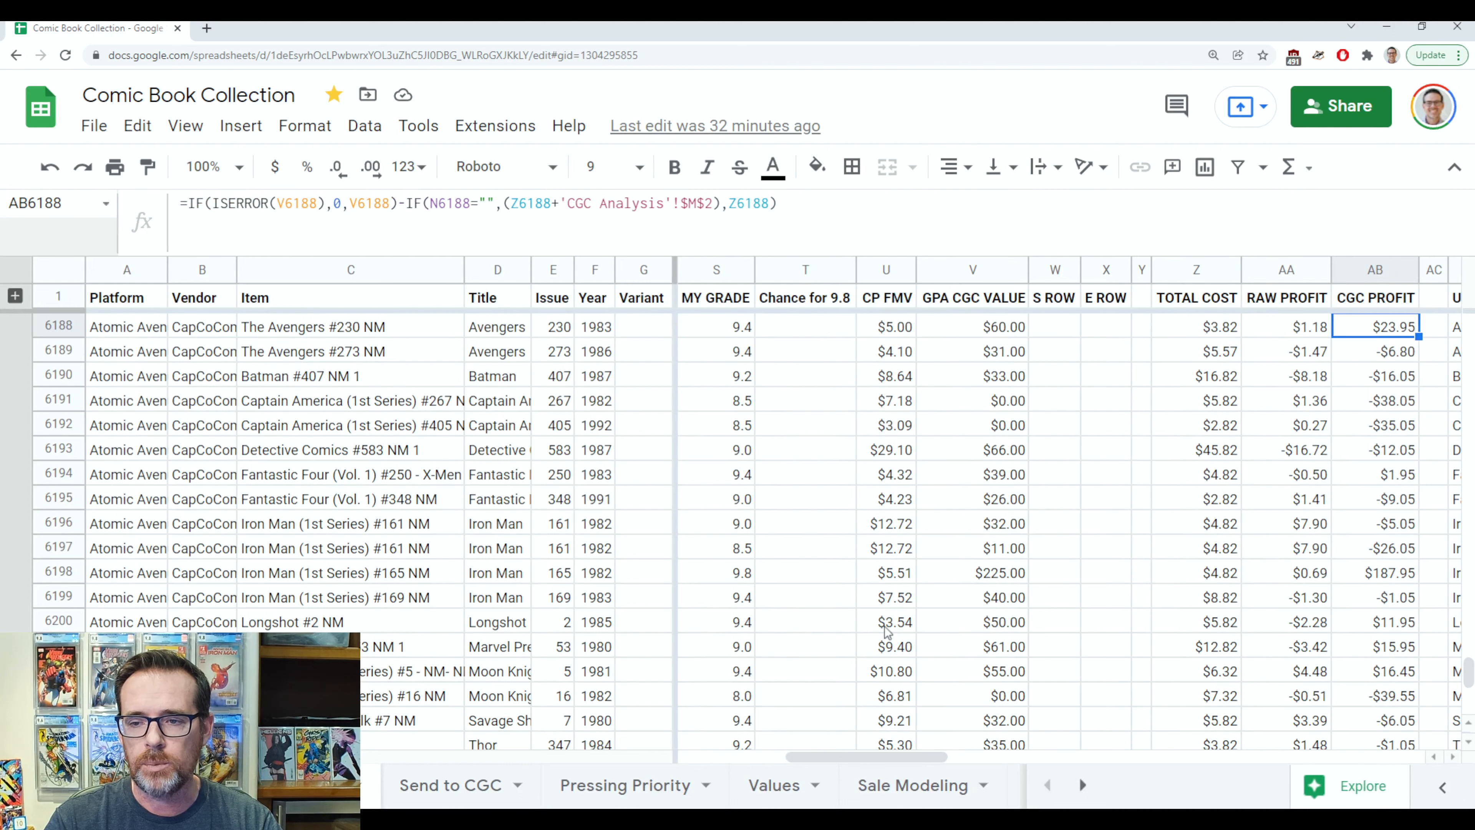
{"action": "key", "text": "Right"}
{"action": "key", "text": "Right"}
{"action": "key", "text": "Right"}
{"action": "key", "text": "Right"}
{"action": "key", "text": "Right"}
{"action": "key", "text": "Right"}
{"action": "key", "text": "Right"}
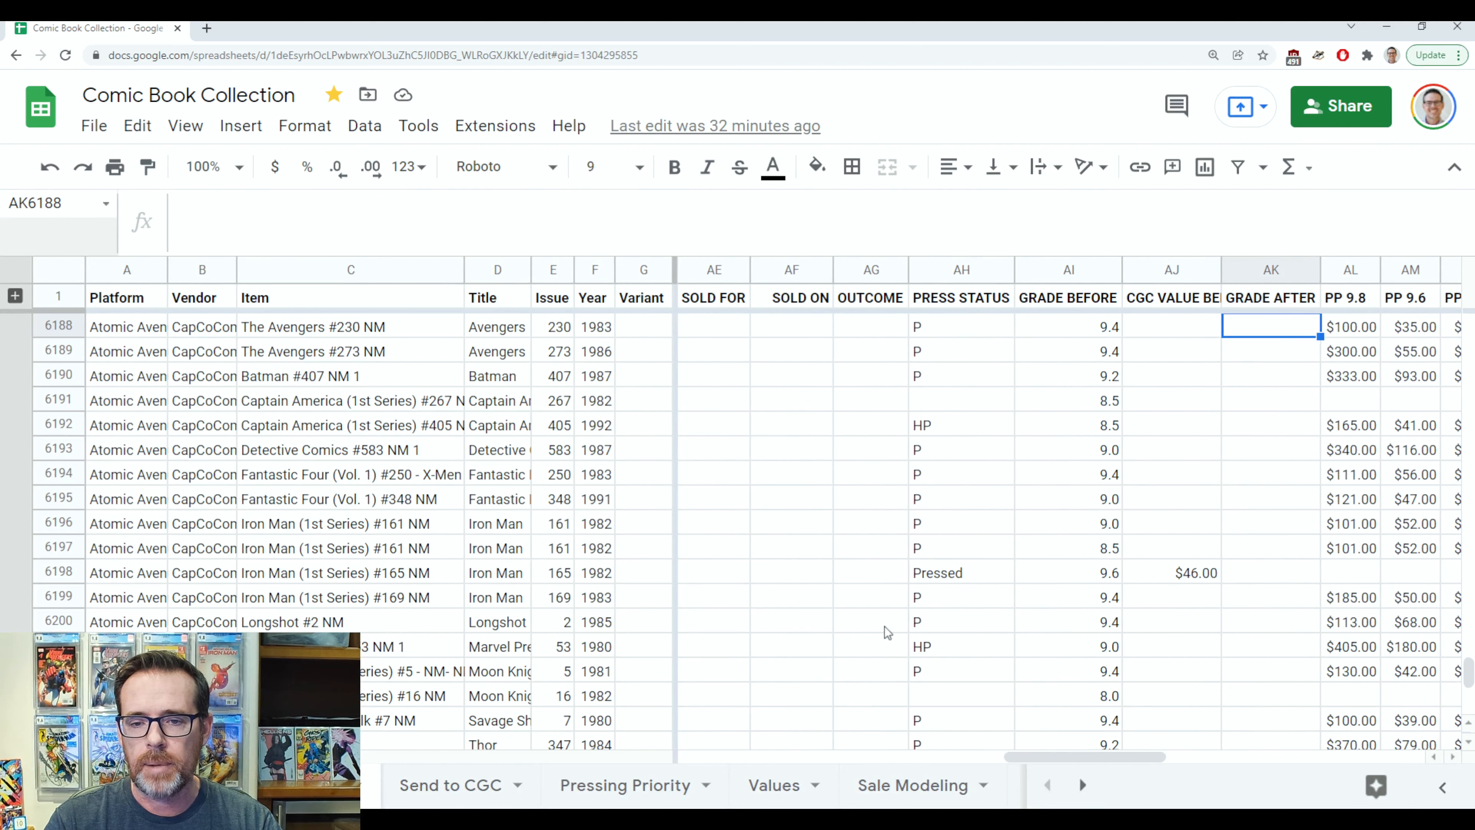
{"action": "key", "text": "Left"}
{"action": "key", "text": "Left"}
{"action": "key", "text": "Left"}
{"action": "key", "text": "Left"}
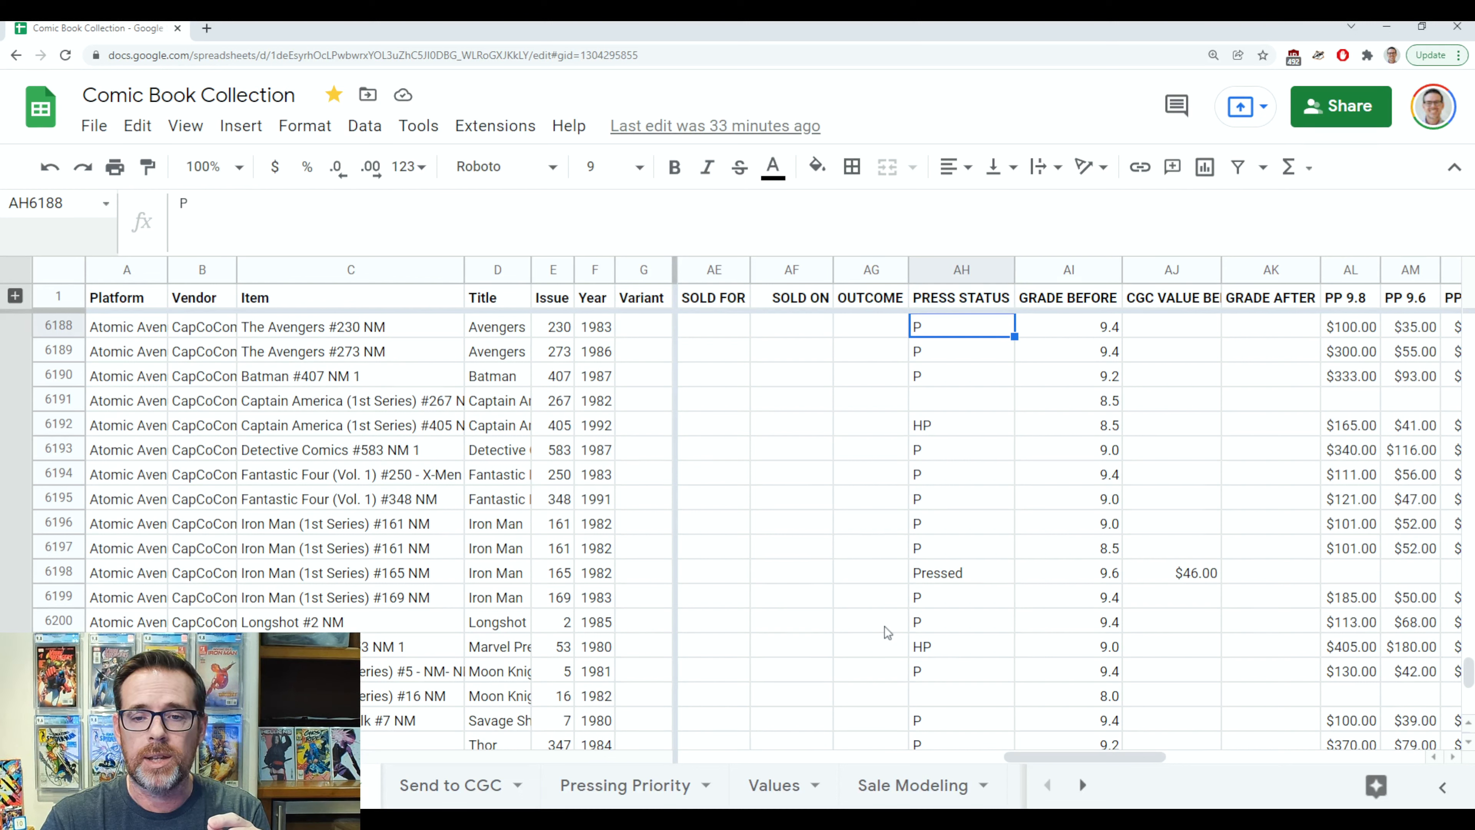
- Review the PRESS STATUS codes from The Avengers #230 down through Captain America #405 to Iron Man #165
{"action": "key", "text": "Down"}
{"action": "key", "text": "Down"}
{"action": "key", "text": "Down"}
{"action": "key", "text": "Down"}
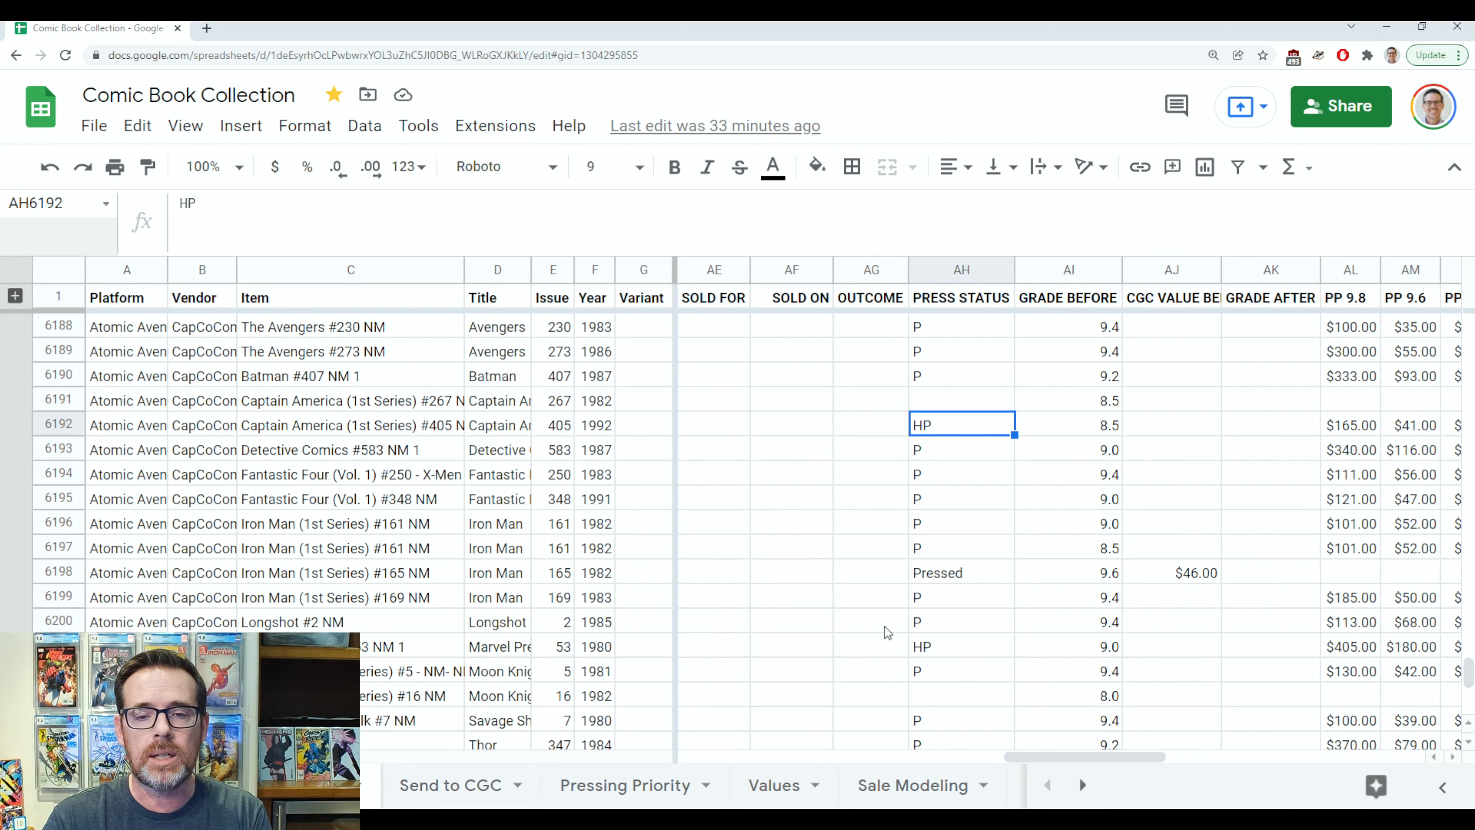
{"action": "key", "text": "Down"}
{"action": "key", "text": "Down"}
{"action": "key", "text": "Down"}
{"action": "key", "text": "Down"}
{"action": "key", "text": "Down"}
{"action": "key", "text": "Down"}
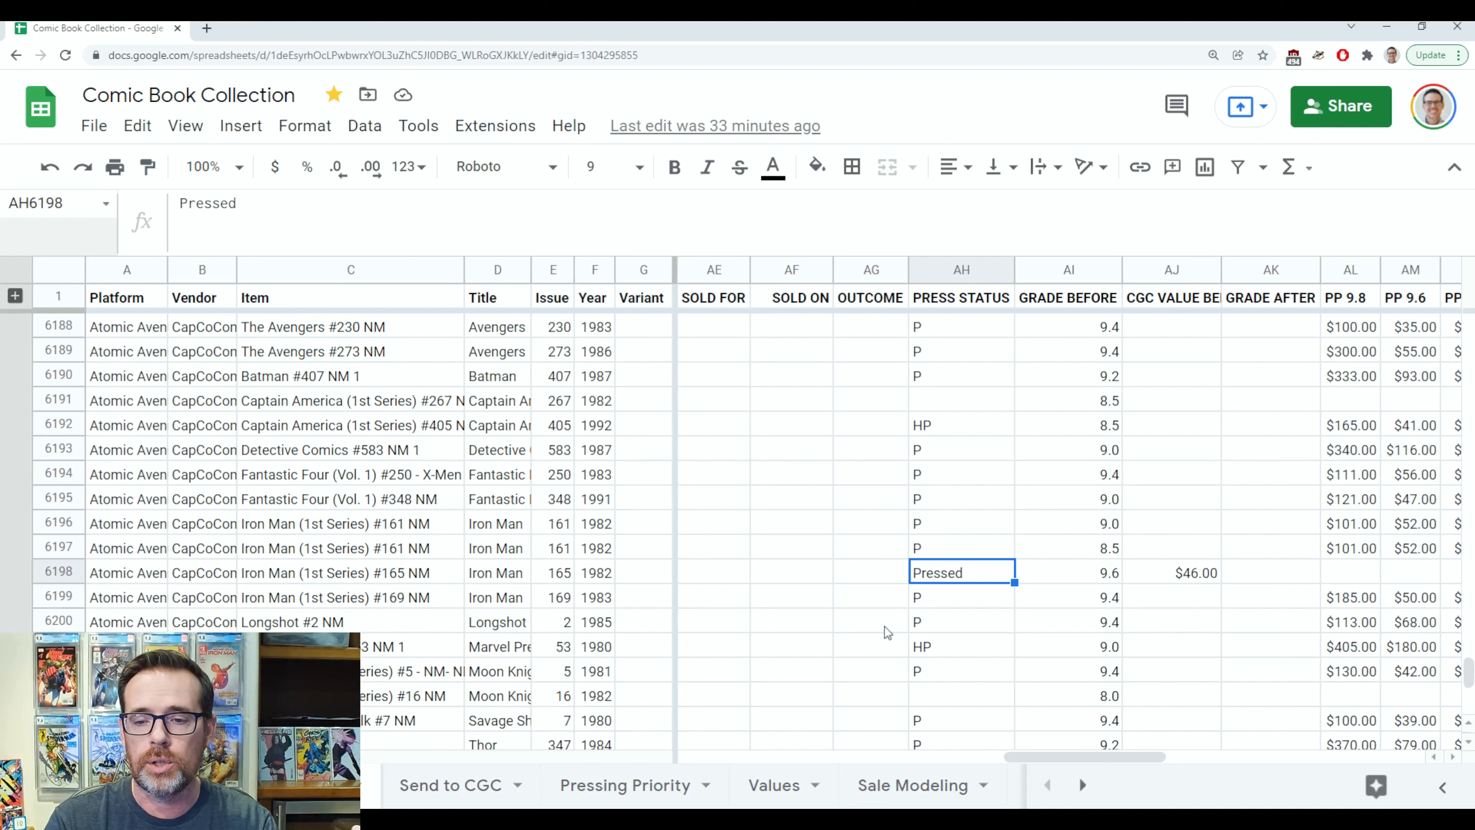
- Inspect the Iron Man #165 row's formulas from the CGC value before pressing through to PRESS VALUE POTENTIAL GAIN
{"action": "key", "text": "Right"}
{"action": "key", "text": "Right"}
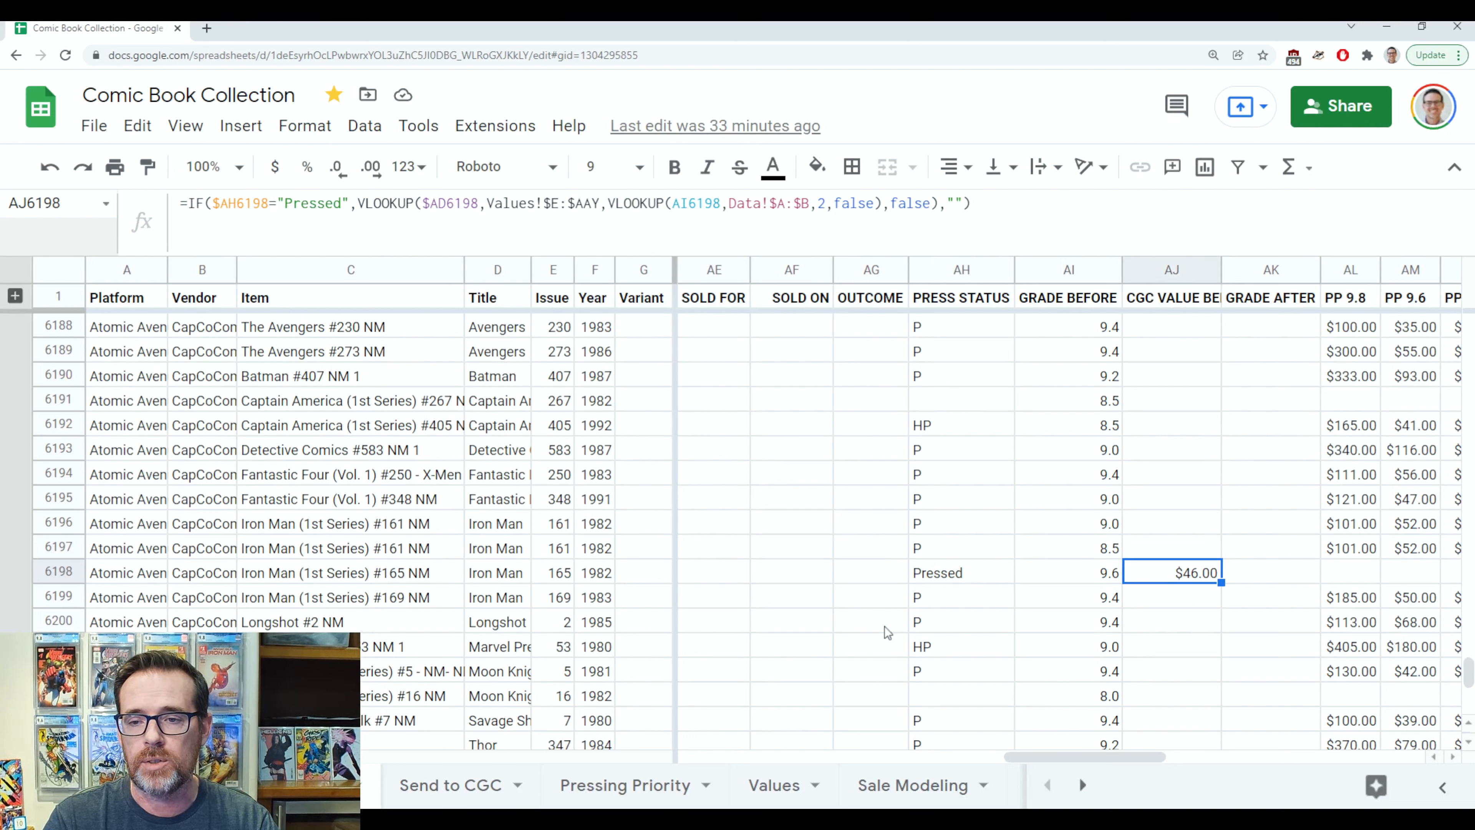
{"action": "key", "text": "Right"}
{"action": "key", "text": "Right"}
{"action": "key", "text": "Right"}
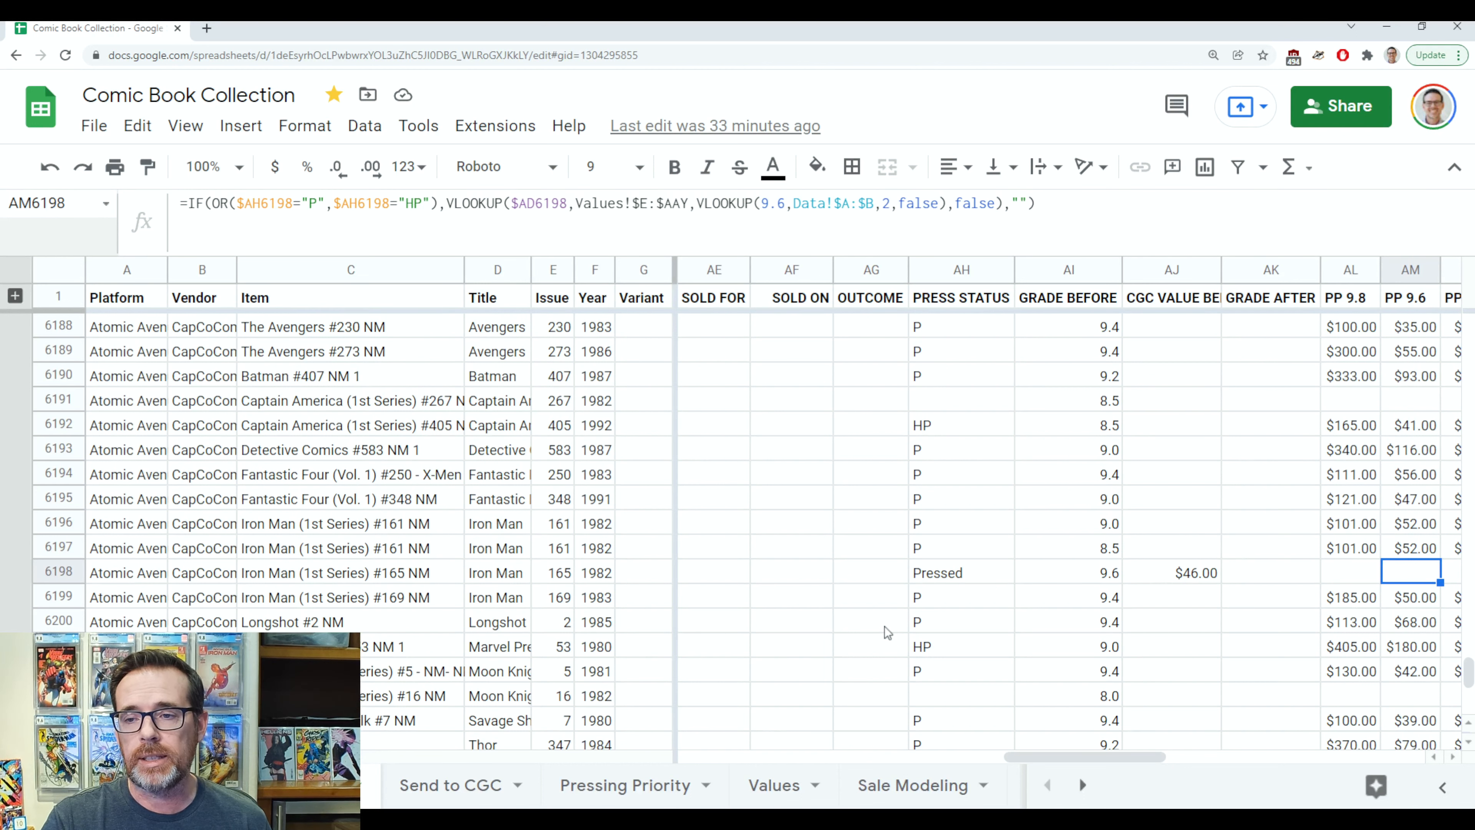
{"action": "key", "text": "Right"}
{"action": "key", "text": "Right"}
{"action": "key", "text": "Right"}
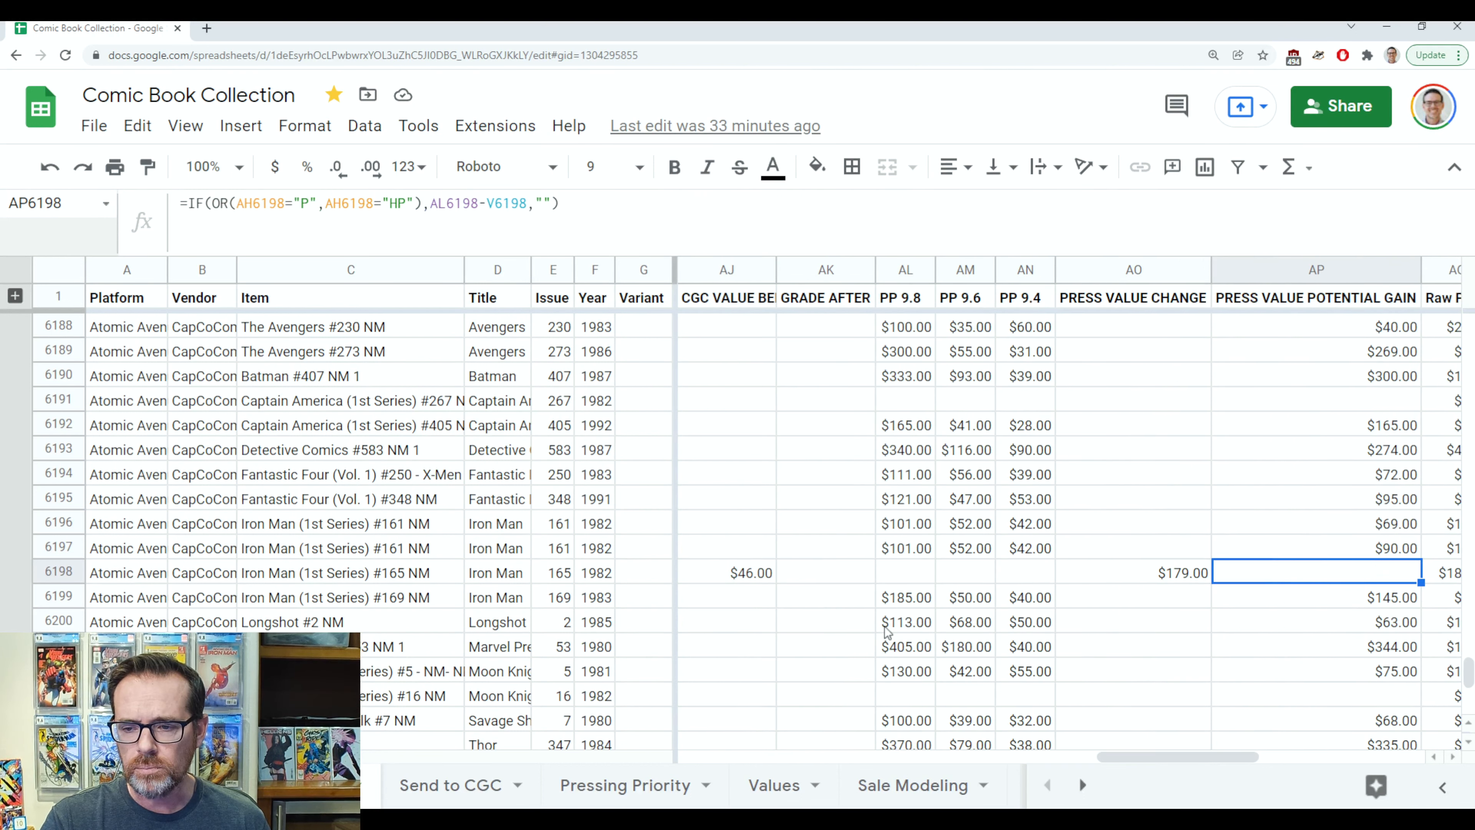
- Review PRESS VALUE POTENTIAL GAIN from Fantastic Four #250 up to The Avengers #230, and inspect the Raw Price formula for Batman #407
{"action": "key", "text": "Up"}
{"action": "key", "text": "Up"}
{"action": "key", "text": "Up"}
{"action": "key", "text": "Up"}
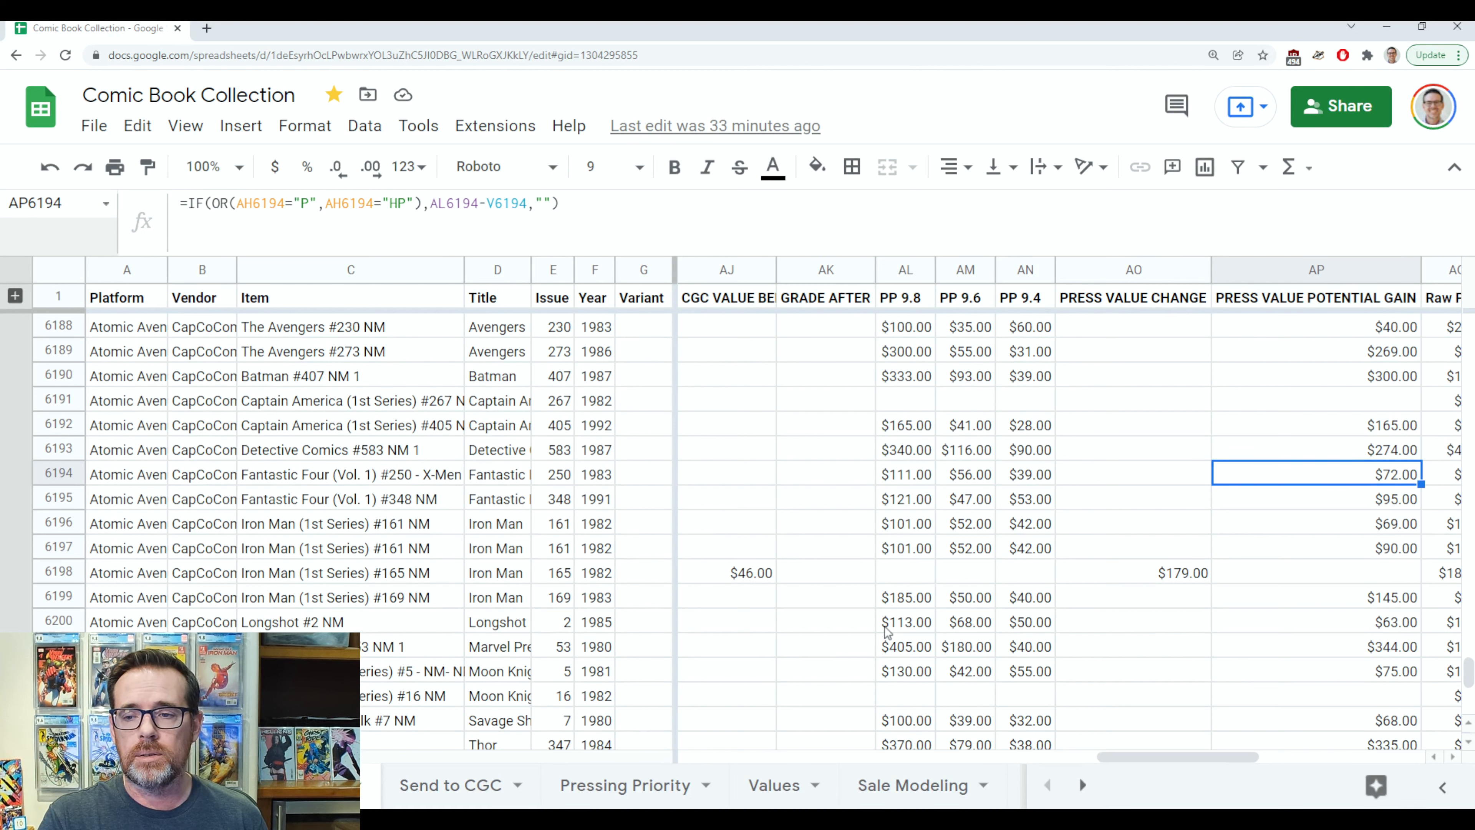
{"action": "key", "text": "Up"}
{"action": "key", "text": "Up"}
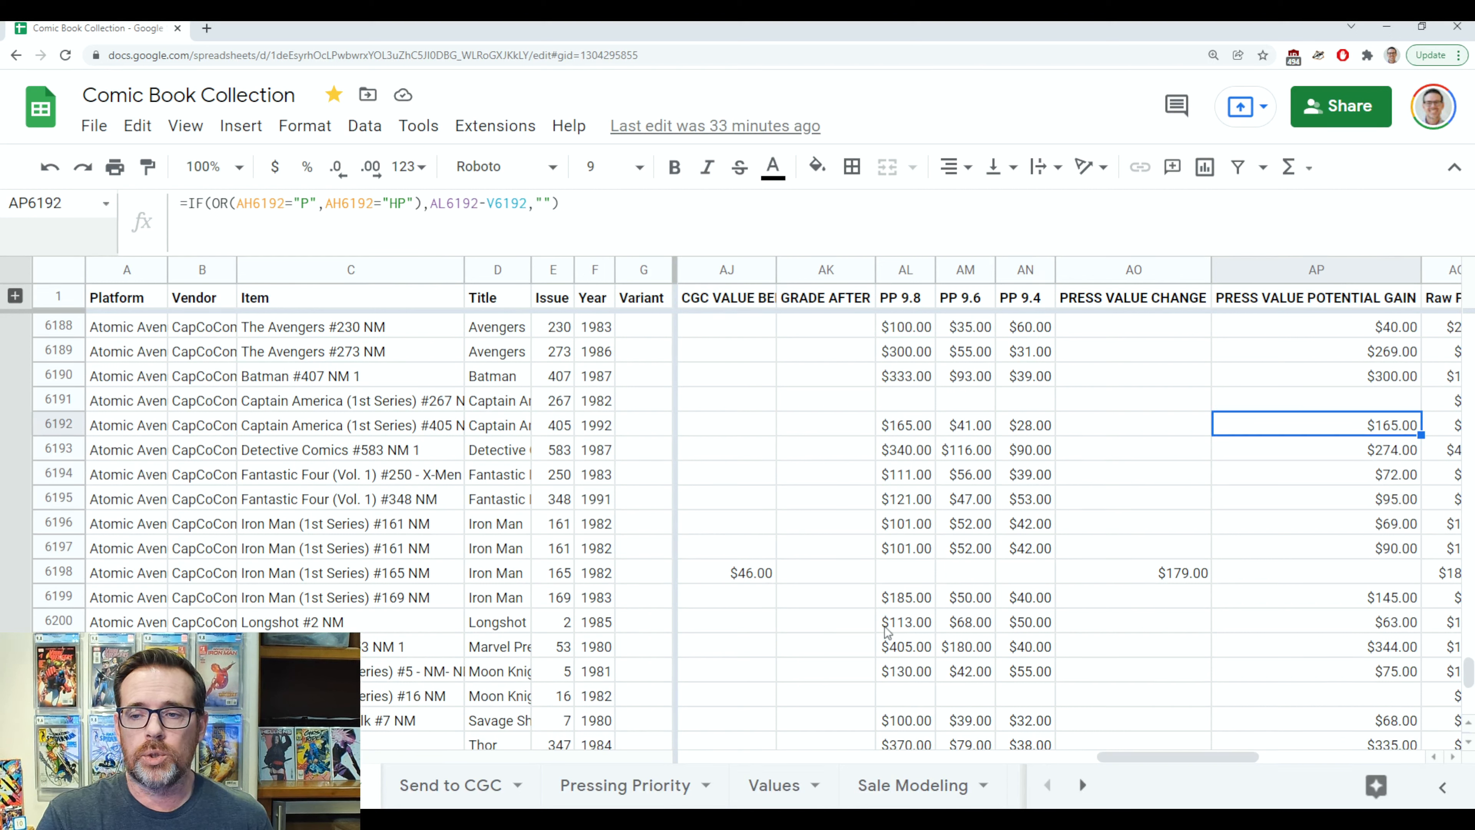
{"action": "key", "text": "Up"}
{"action": "key", "text": "Up"}
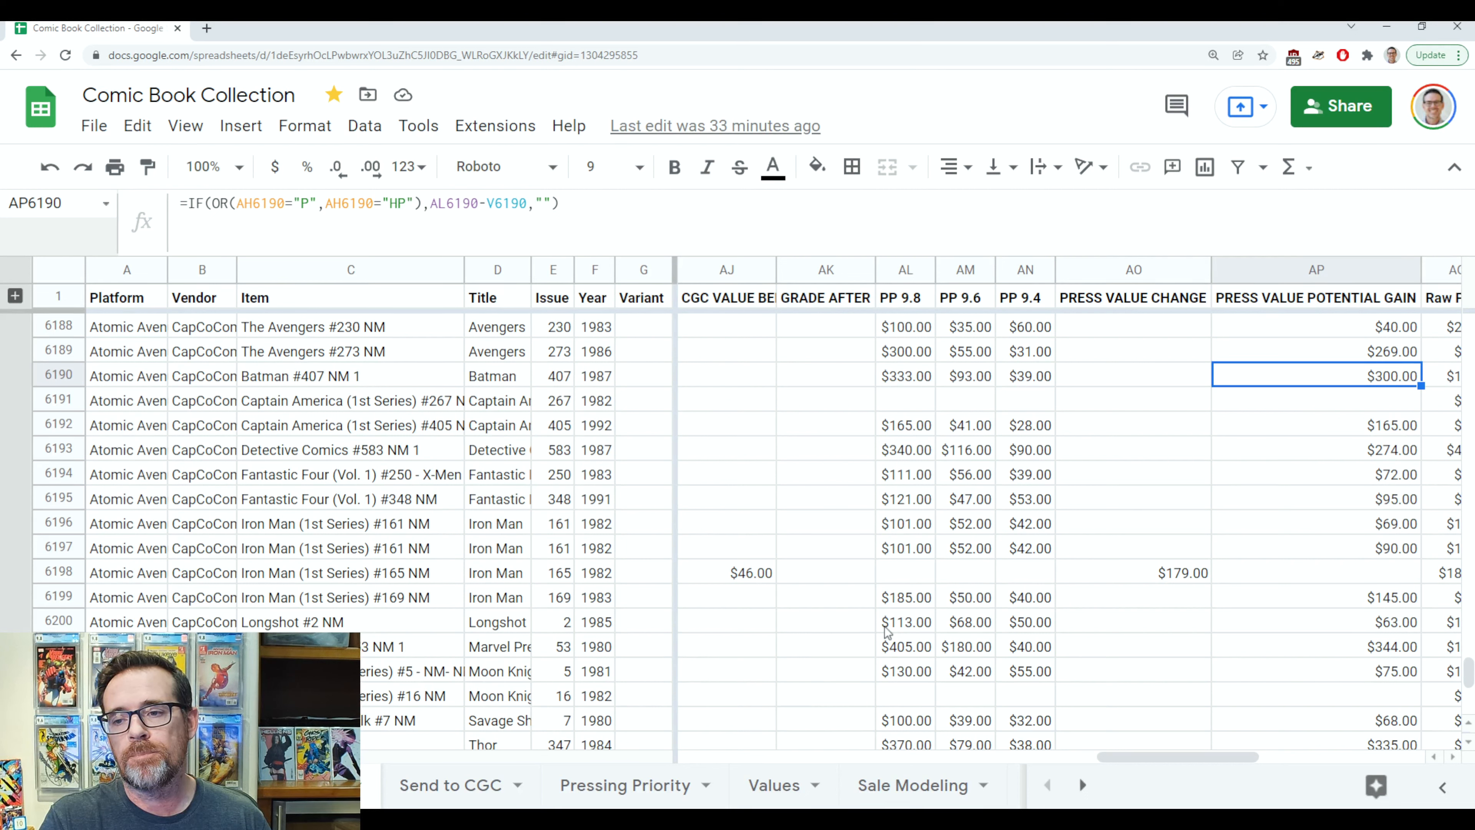
{"action": "key", "text": "Up"}
{"action": "key", "text": "Up"}
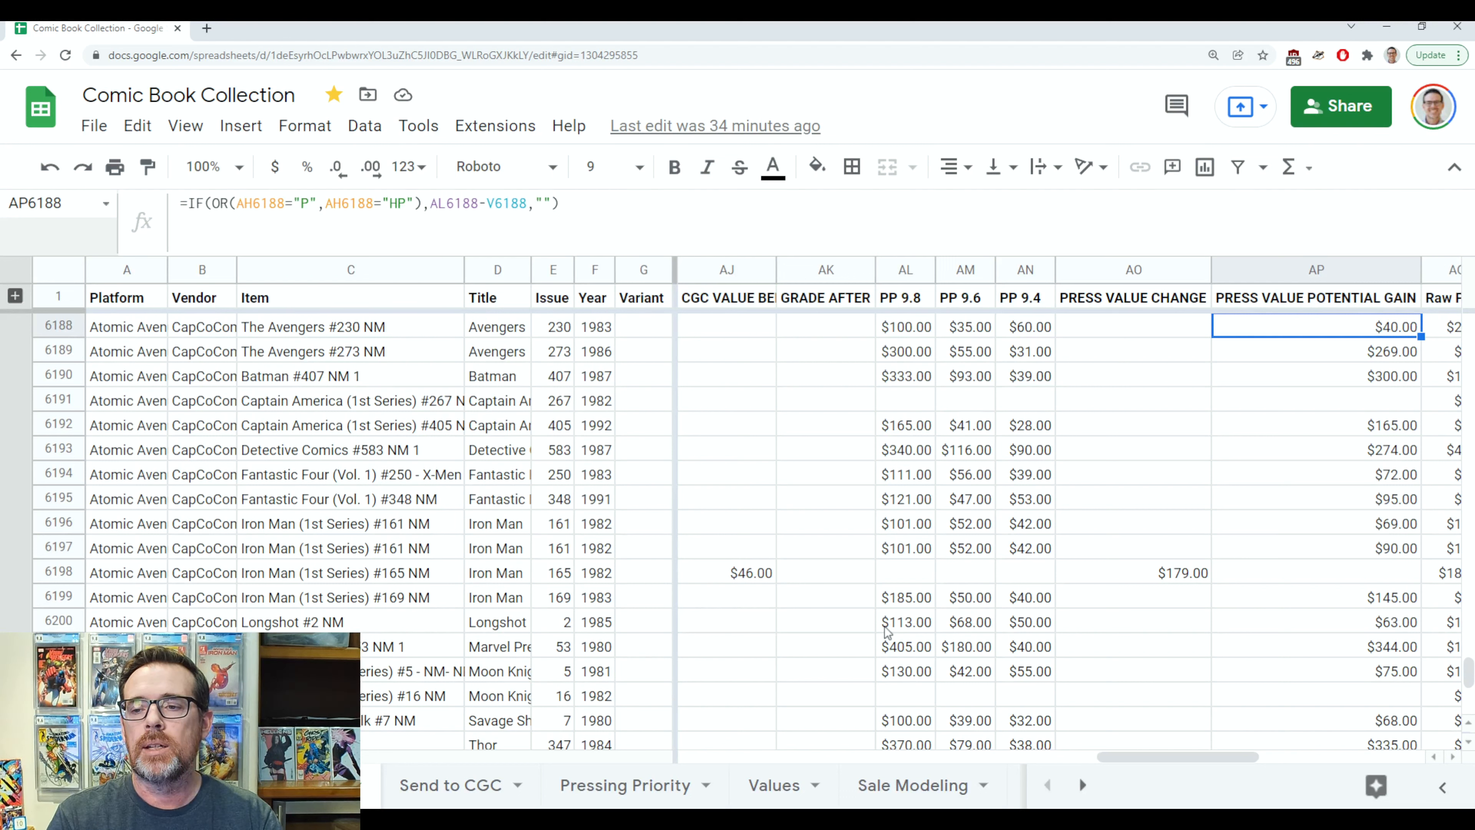
{"action": "key", "text": "Down"}
{"action": "key", "text": "Down"}
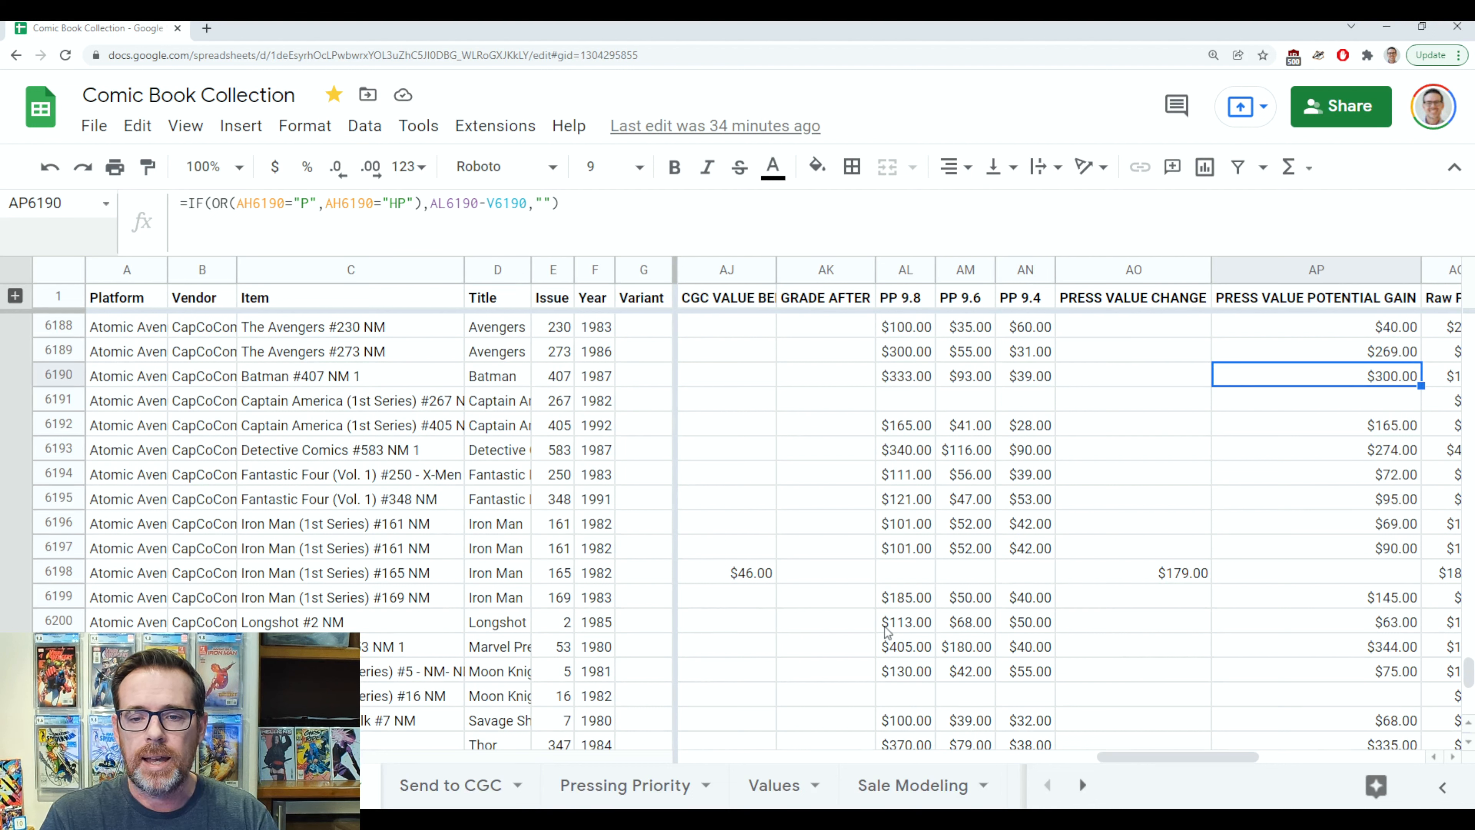
{"action": "key", "text": "Right"}
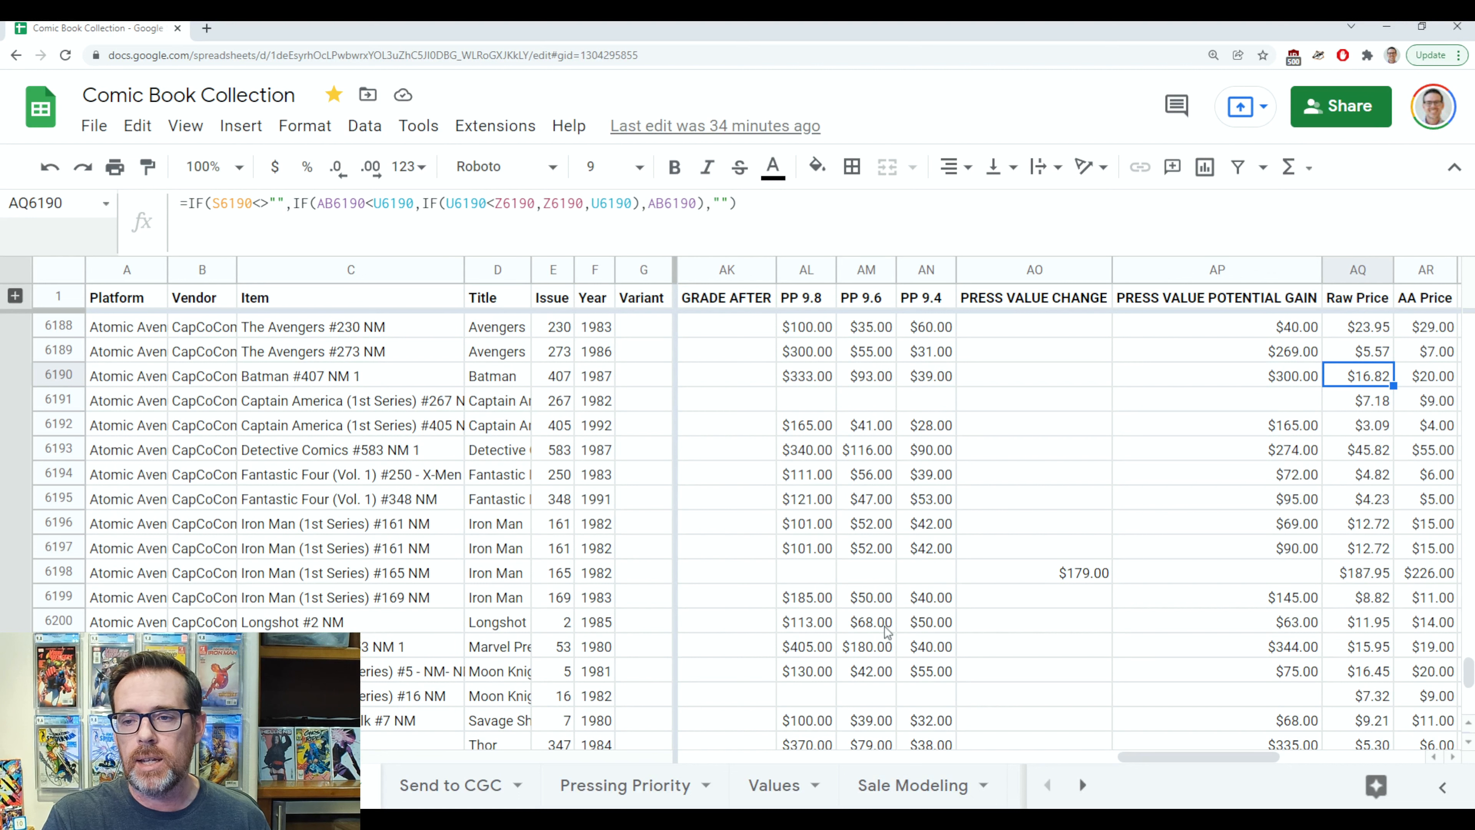
- Review the Batman #407 row's AA listing columns from AA Price through AA For Sale and AA Item # to the stock quantity
{"action": "key", "text": "Right"}
{"action": "key", "text": "Right"}
{"action": "key", "text": "Right"}
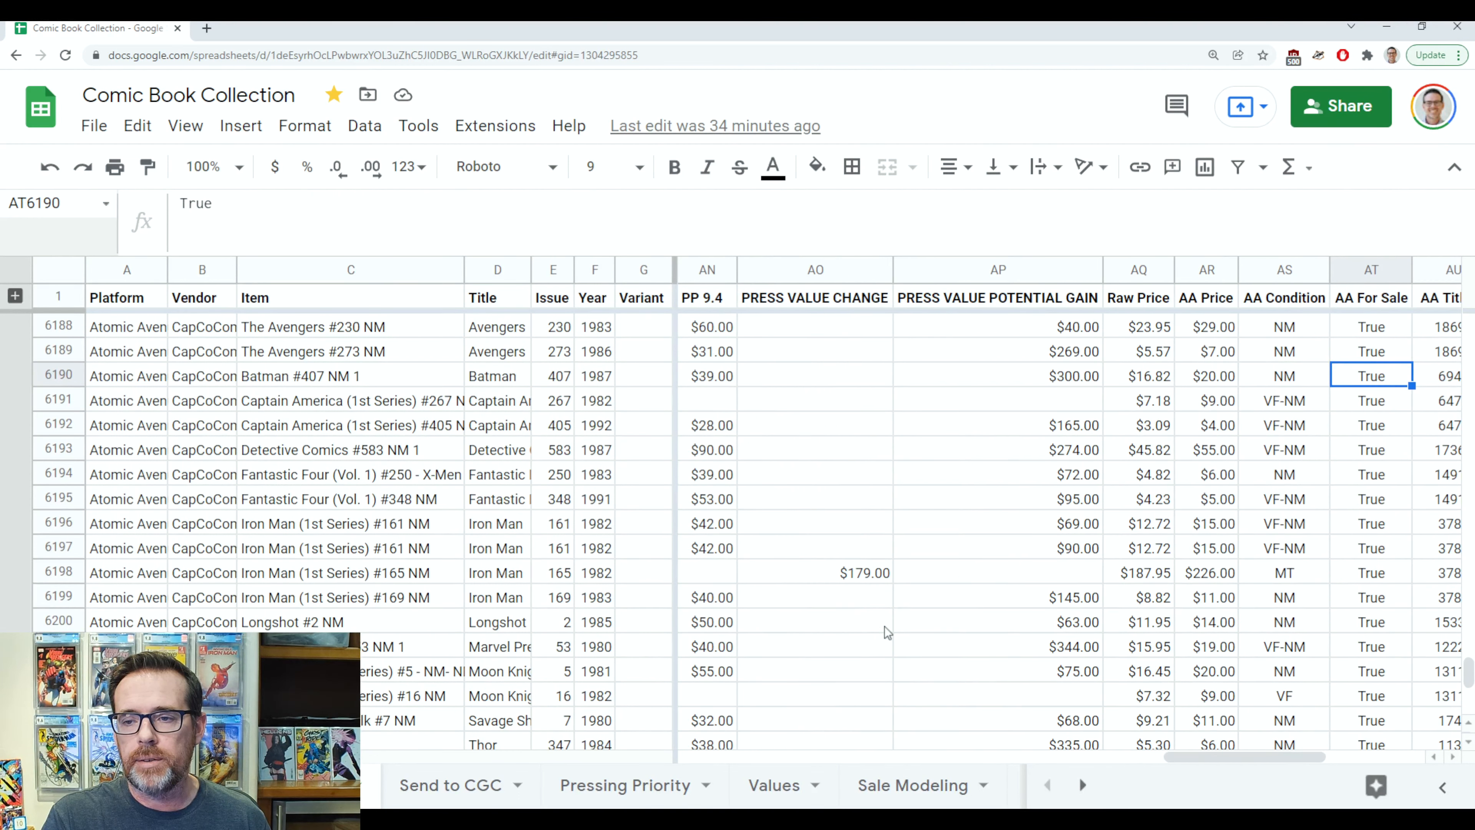
{"action": "key", "text": "Right"}
{"action": "key", "text": "Right"}
{"action": "key", "text": "Right"}
{"action": "key", "text": "Right"}
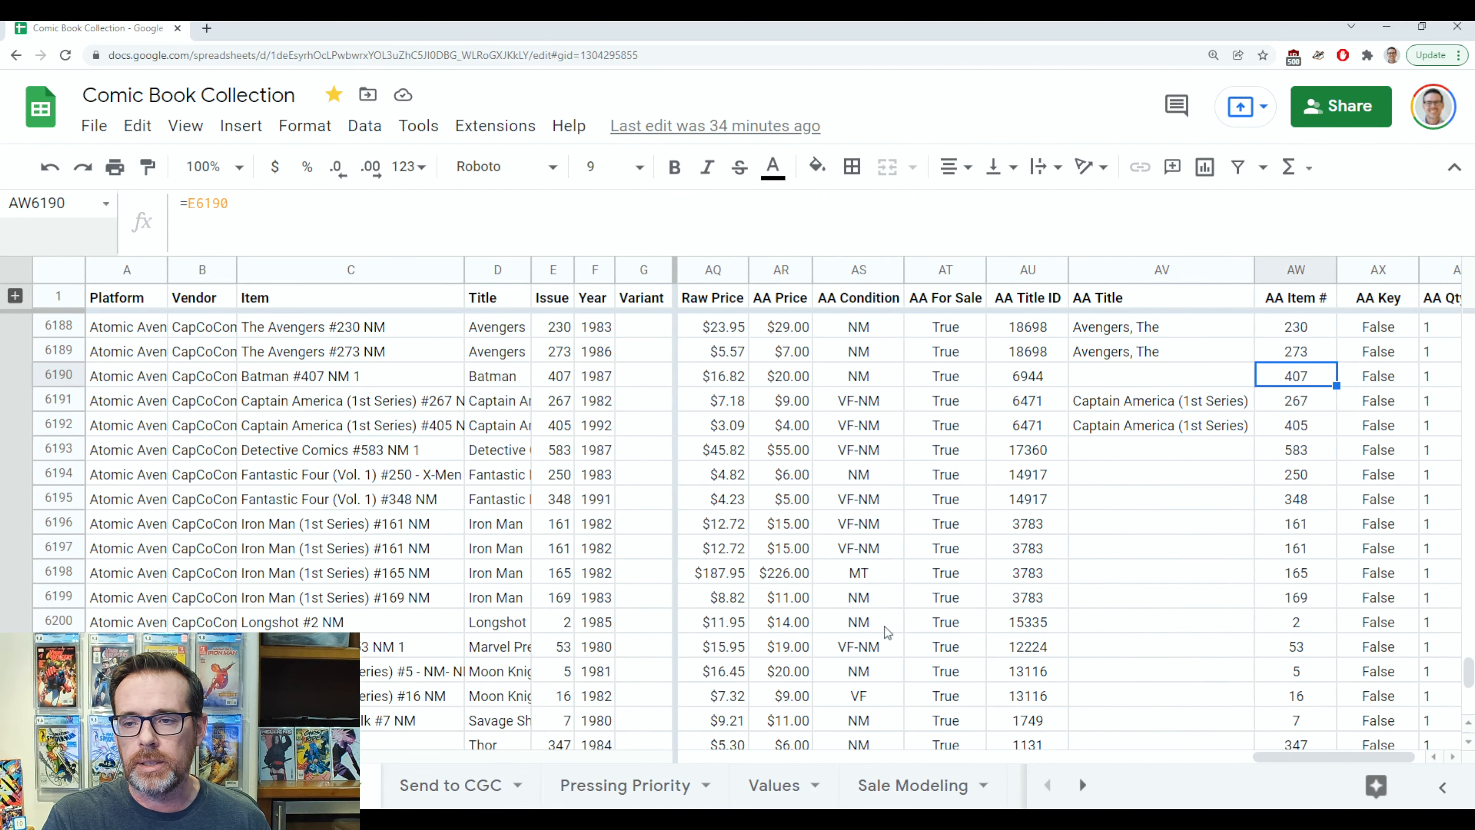
{"action": "key", "text": "Right"}
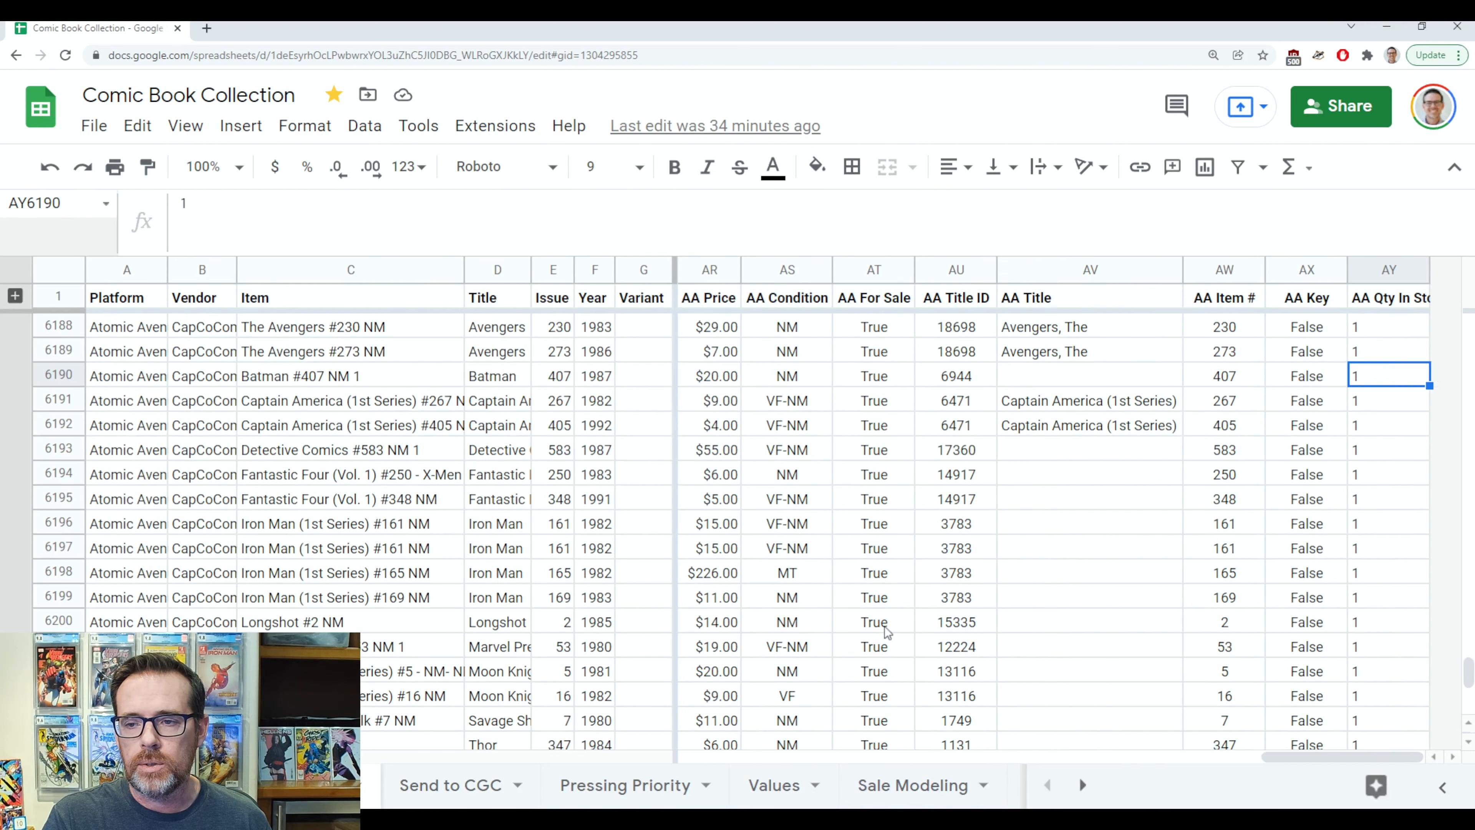
- Inspect the AA Price formula for Batman #407, and the one for The Avengers #230
{"action": "key", "text": "Left"}
{"action": "key", "text": "Left"}
{"action": "key", "text": "Left"}
{"action": "key", "text": "Left"}
{"action": "key", "text": "Left"}
{"action": "key", "text": "Left"}
{"action": "key", "text": "Left"}
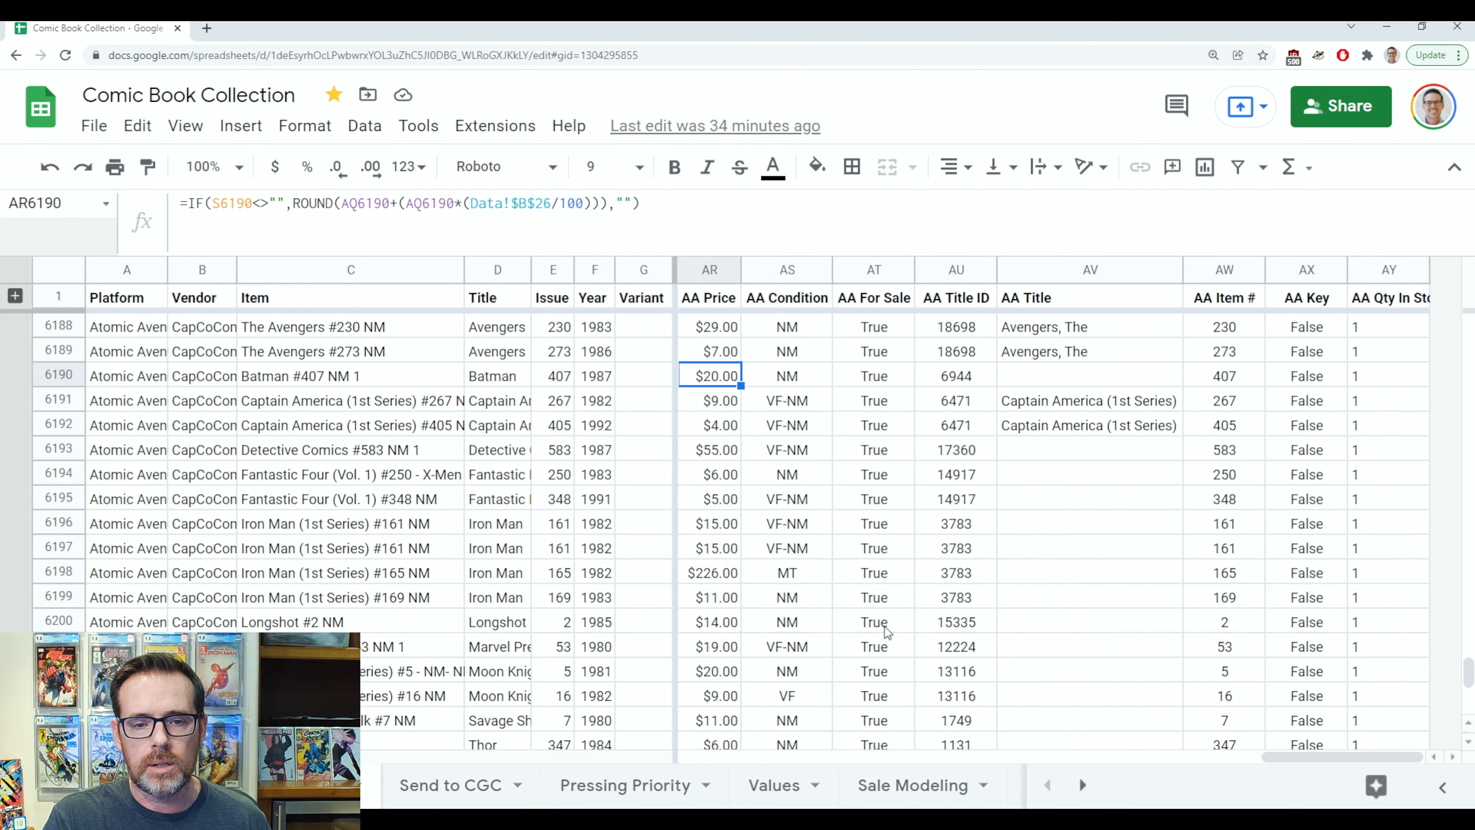
{"action": "key", "text": "Up"}
{"action": "key", "text": "Up"}
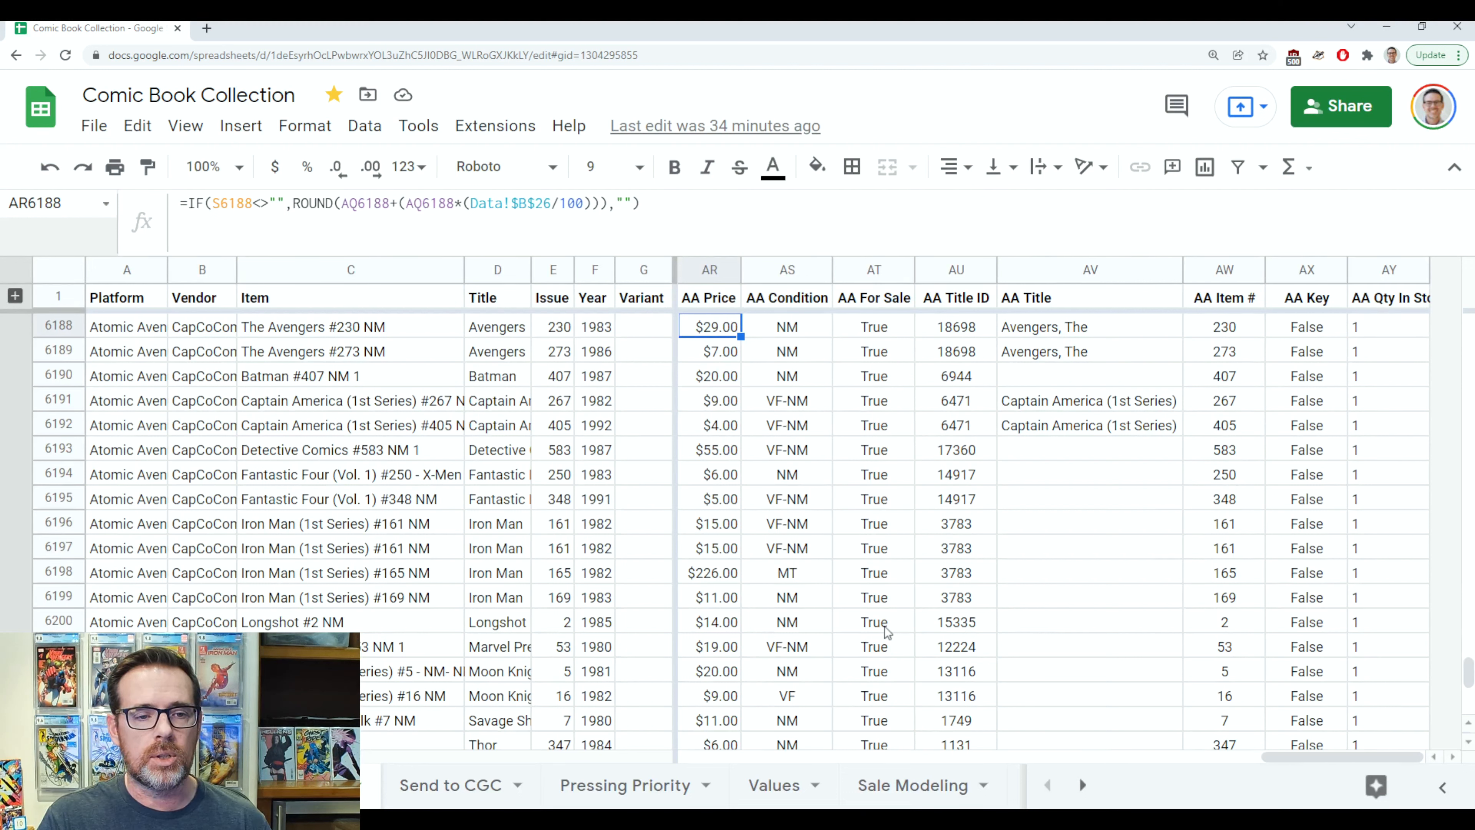
- Review The Avengers #230 row from AA Price back through its pressing values to GRADE BEFORE
{"action": "key", "text": "Left"}
{"action": "key", "text": "Left"}
{"action": "key", "text": "Left"}
{"action": "key", "text": "Left"}
{"action": "key", "text": "Left"}
{"action": "key", "text": "Left"}
{"action": "key", "text": "Left"}
{"action": "key", "text": "Left"}
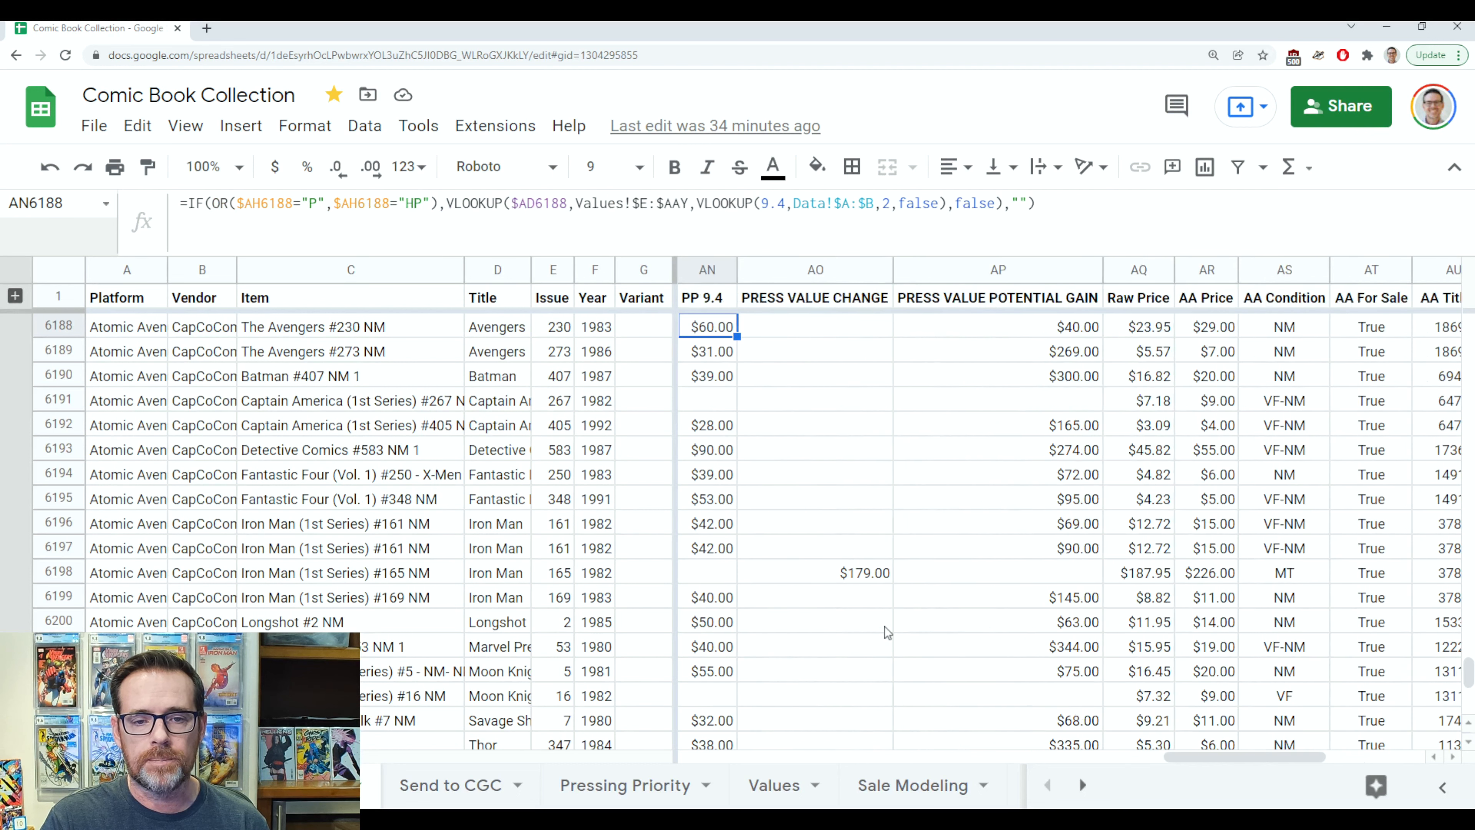
{"action": "key", "text": "Left"}
{"action": "key", "text": "Left"}
{"action": "key", "text": "Right"}
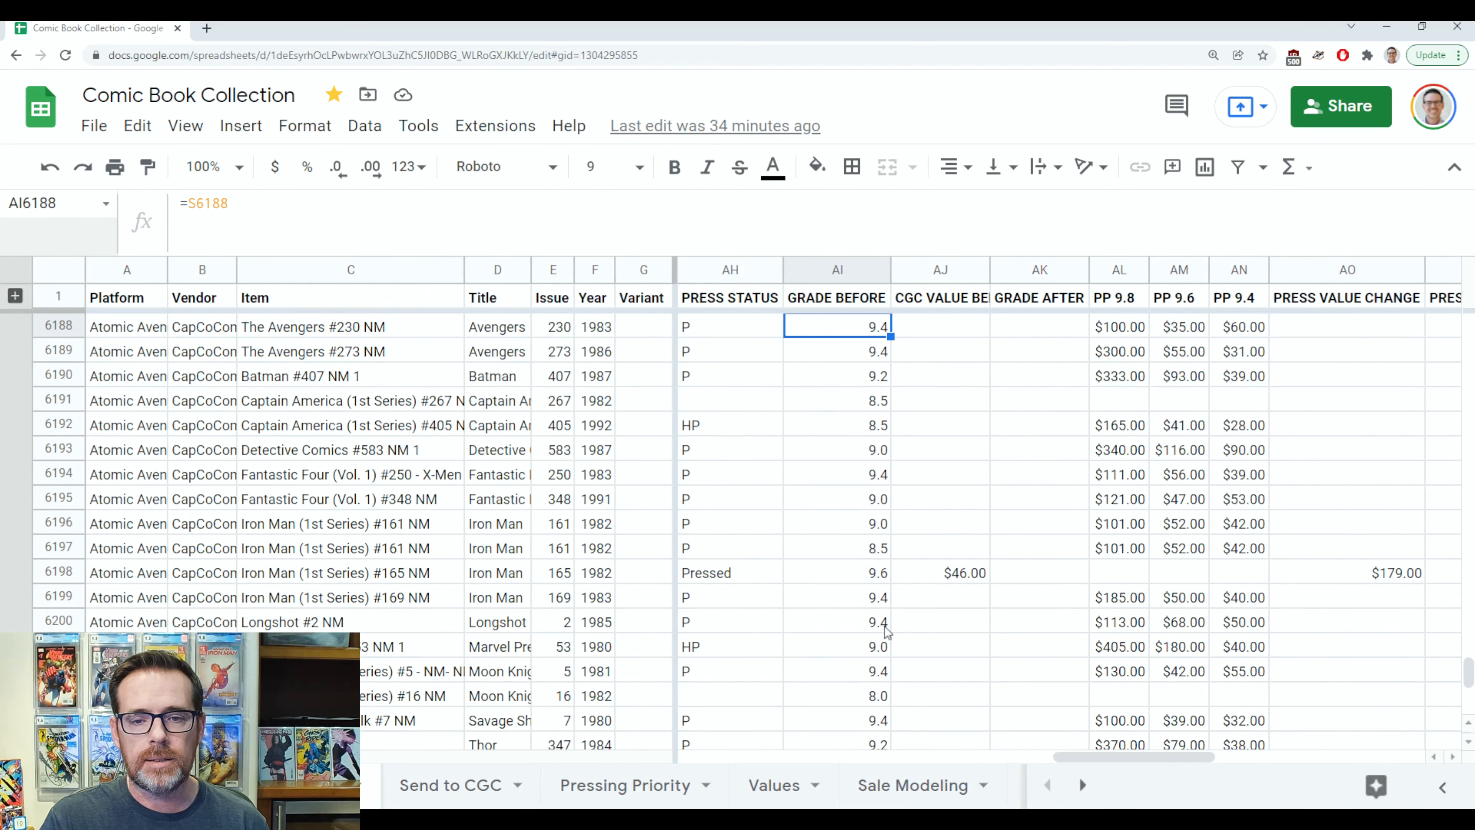
- Trace The Avengers #230 row from UNIQUE ISSUE back through its profit and cost columns to MY GRADE
{"action": "key", "text": "Left"}
{"action": "key", "text": "Left"}
{"action": "key", "text": "Left"}
{"action": "key", "text": "Left"}
{"action": "key", "text": "Left"}
{"action": "key", "text": "Left"}
{"action": "key", "text": "Left"}
{"action": "key", "text": "Left"}
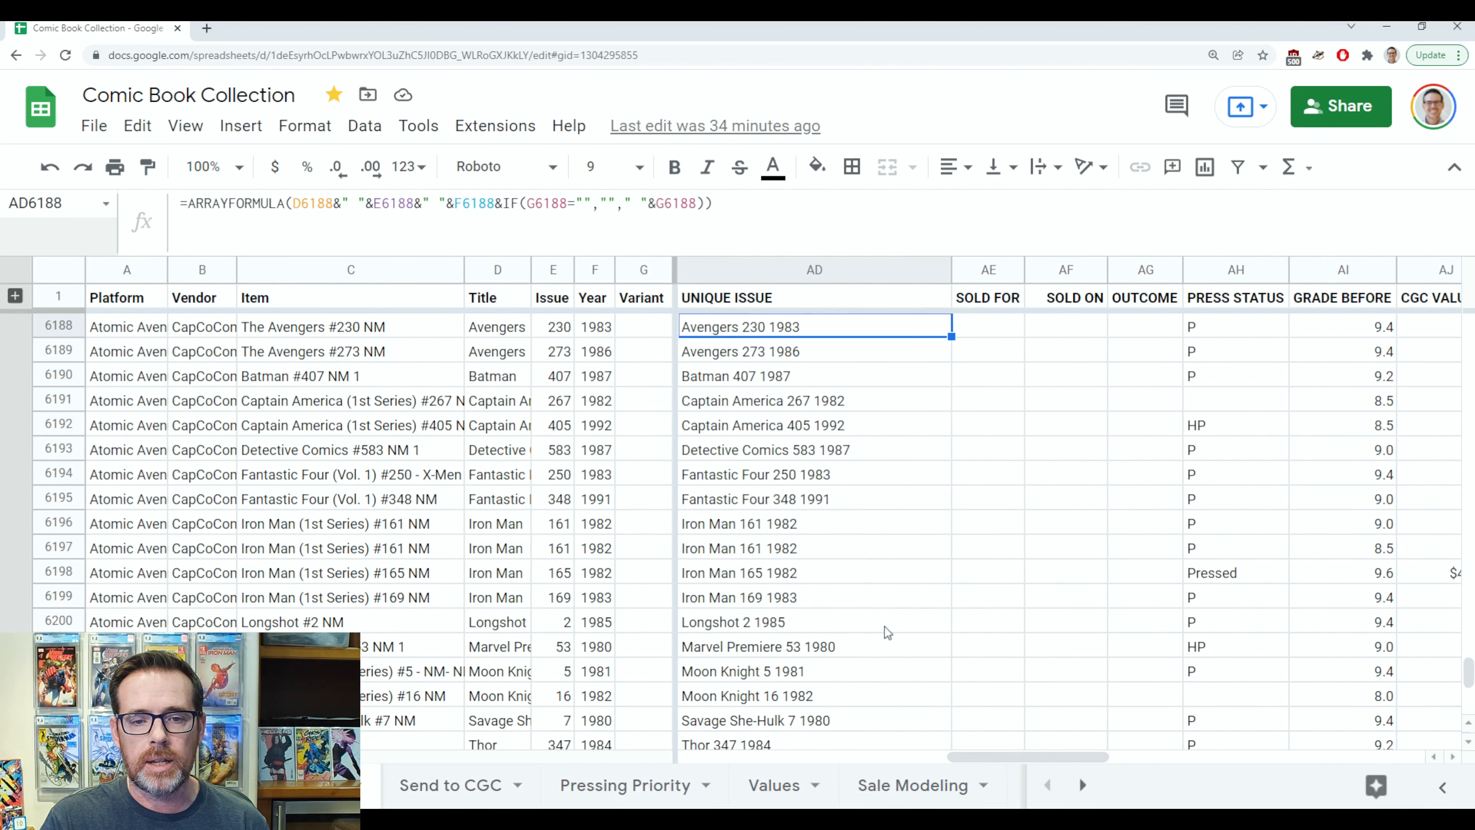
{"action": "key", "text": "Left"}
{"action": "key", "text": "Left"}
{"action": "key", "text": "Left"}
{"action": "key", "text": "Left"}
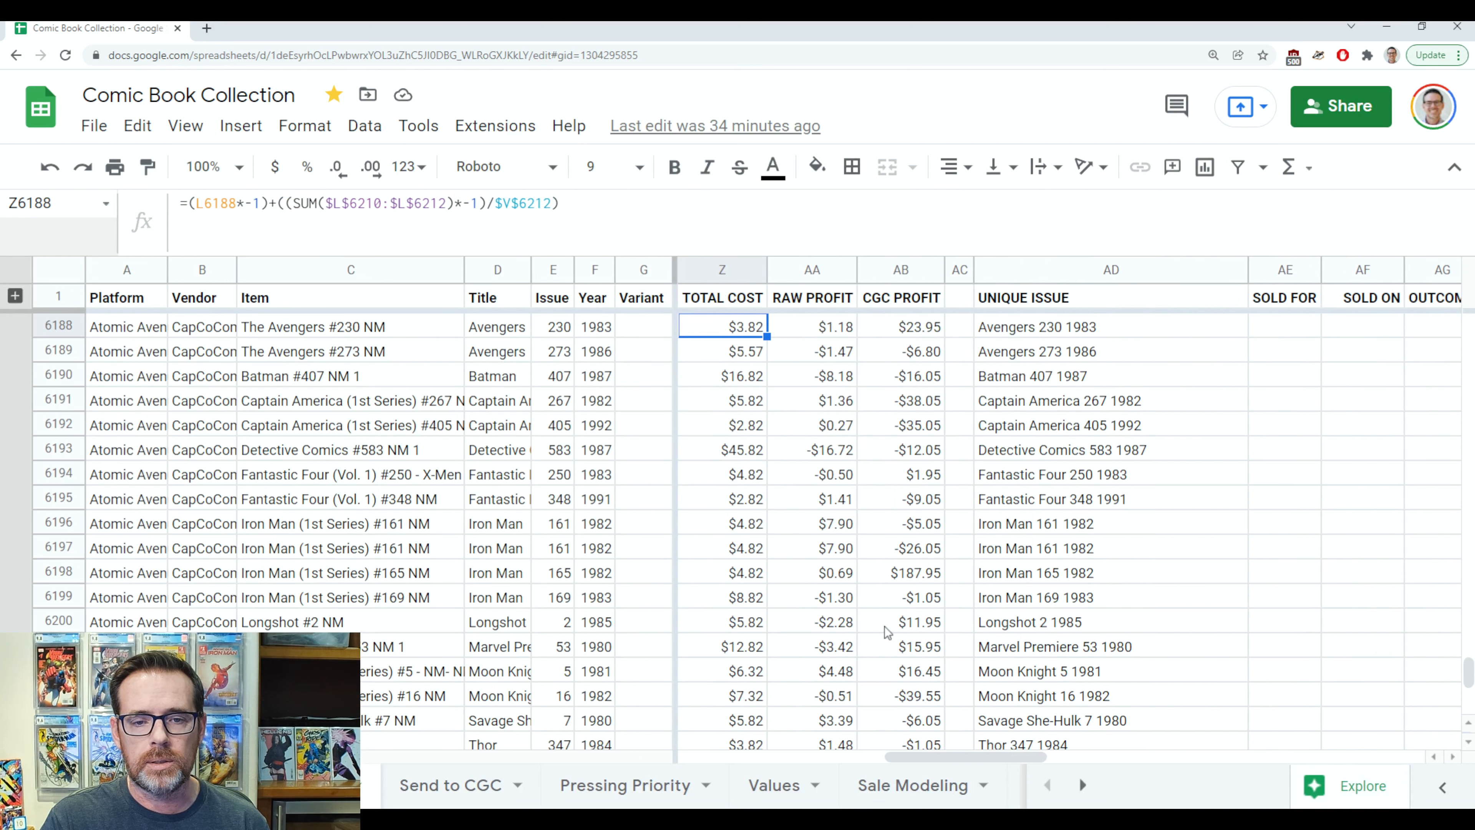
{"action": "key", "text": "Left"}
{"action": "key", "text": "Left"}
{"action": "key", "text": "Left"}
{"action": "key", "text": "Left"}
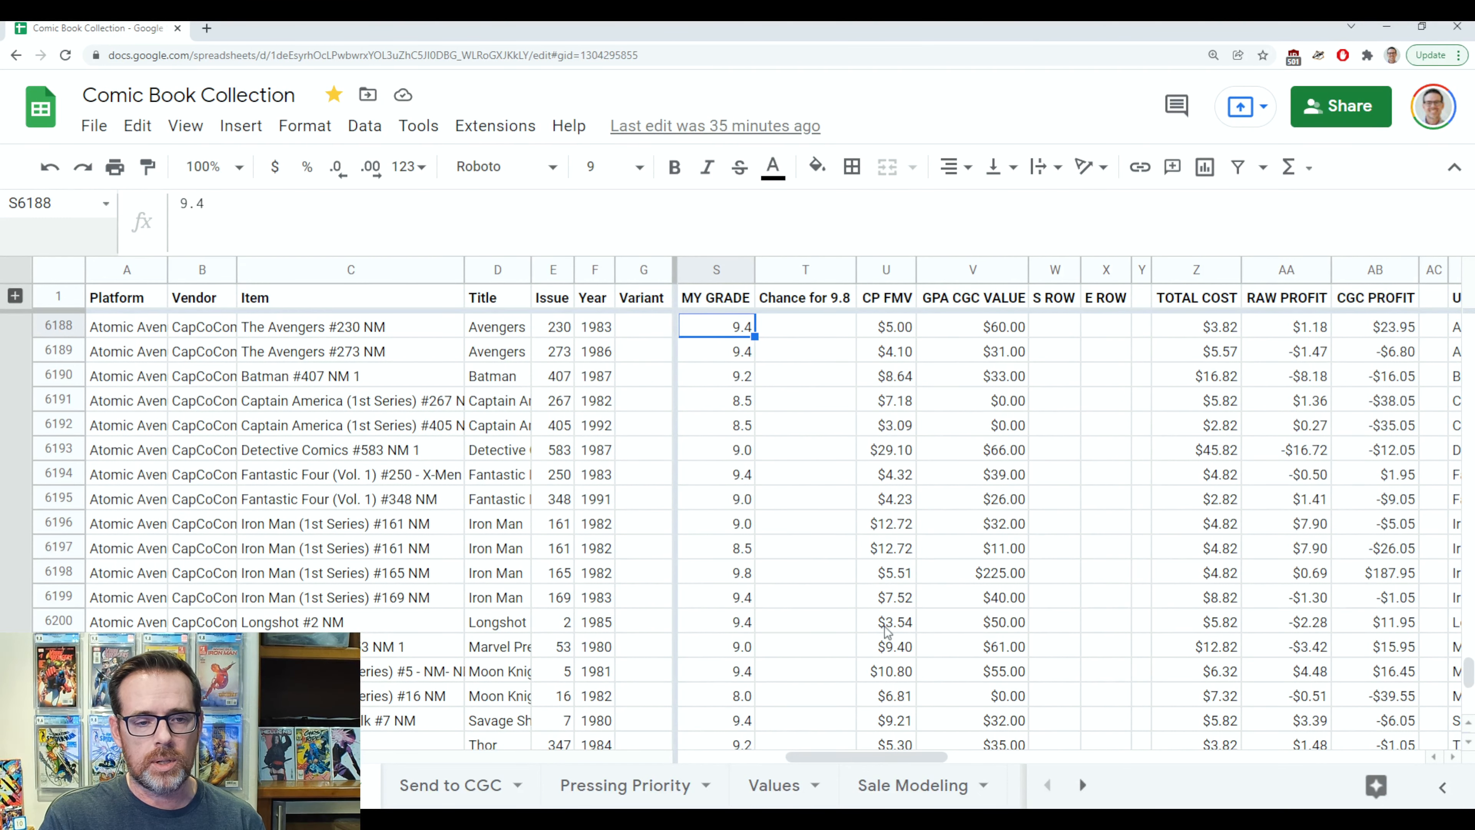
- Examine The Avengers #230 row from MY GRADE through its market values and RAW PROFIT to PRESS STATUS
{"action": "key", "text": "Right"}
{"action": "key", "text": "Right"}
{"action": "key", "text": "Right"}
{"action": "key", "text": "Right"}
{"action": "key", "text": "Right"}
{"action": "key", "text": "Right"}
{"action": "key", "text": "Right"}
{"action": "key", "text": "Right"}
{"action": "key", "text": "Right"}
{"action": "key", "text": "Right"}
{"action": "key", "text": "Right"}
{"action": "key", "text": "Right"}
{"action": "key", "text": "Right"}
{"action": "key", "text": "Right"}
{"action": "key", "text": "Right"}
{"action": "key", "text": "Right"}
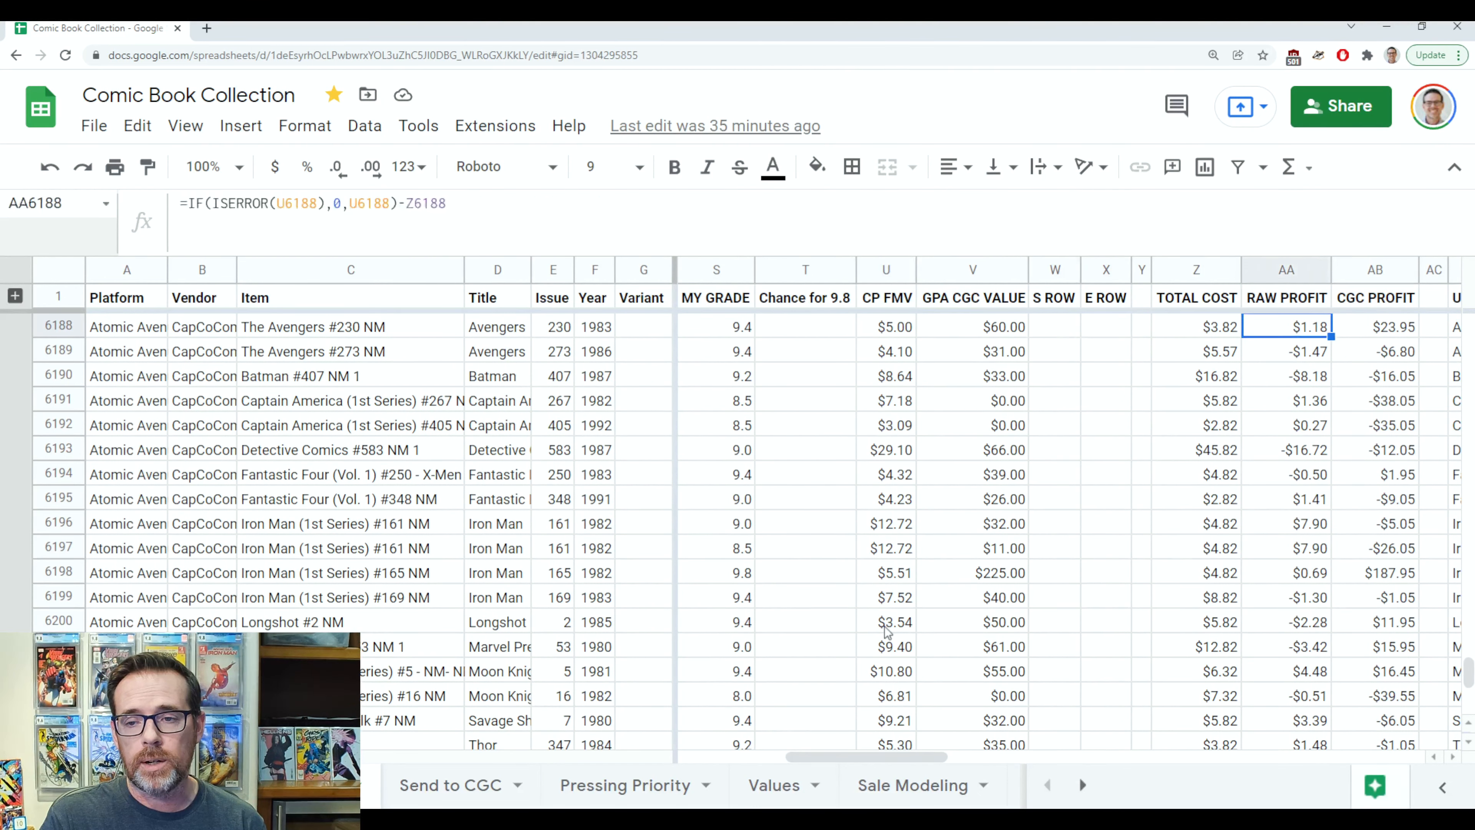
{"action": "key", "text": "Left"}
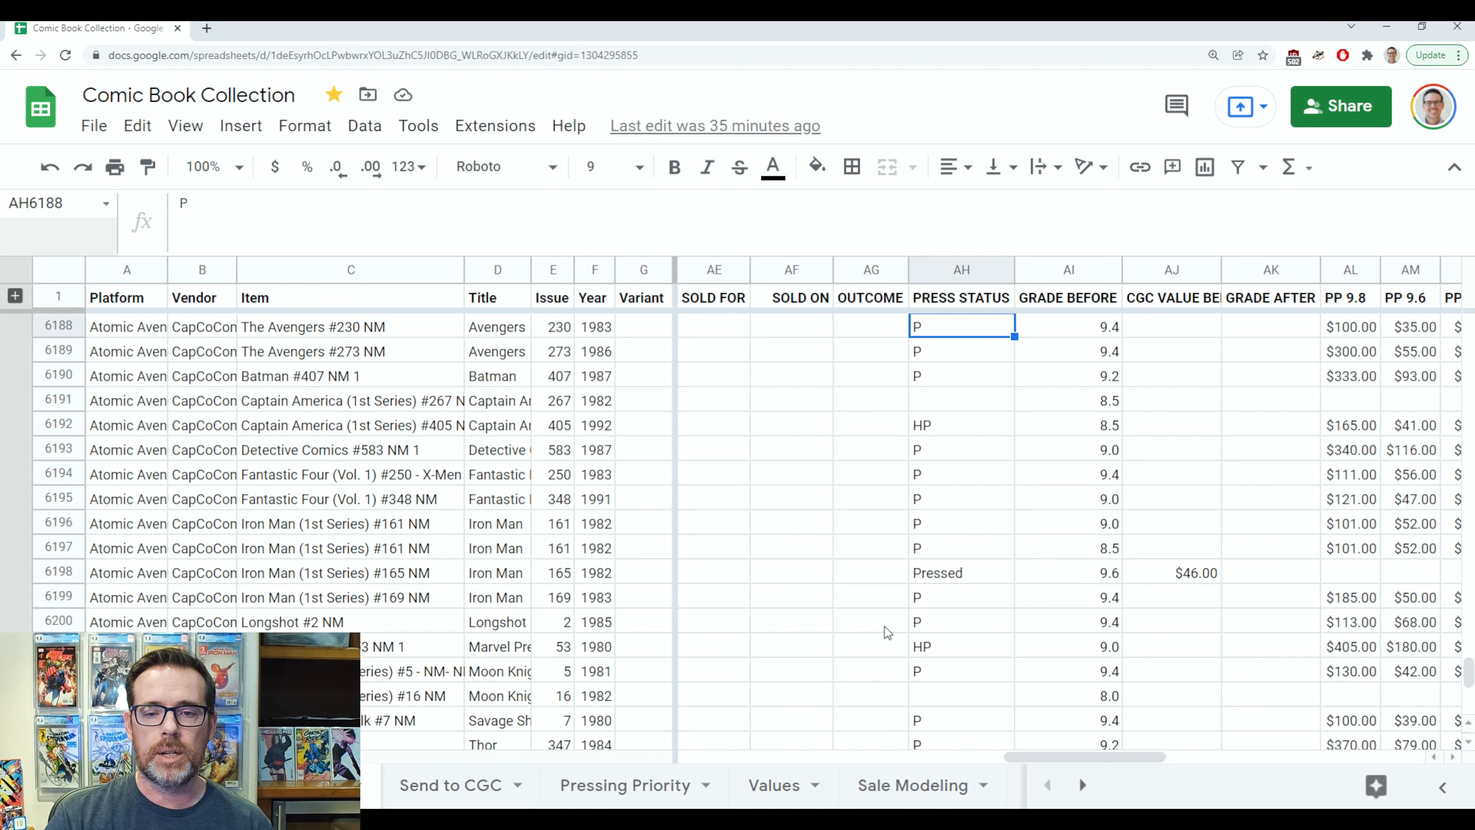
- Review The Avengers #230 row from GRADE BEFORE through PRESS VALUE POTENTIAL GAIN and Raw Price to AA Title
{"action": "key", "text": "Right"}
{"action": "key", "text": "Right"}
{"action": "key", "text": "Right"}
{"action": "key", "text": "Right"}
{"action": "key", "text": "Right"}
{"action": "key", "text": "Right"}
{"action": "key", "text": "Right"}
{"action": "key", "text": "Right"}
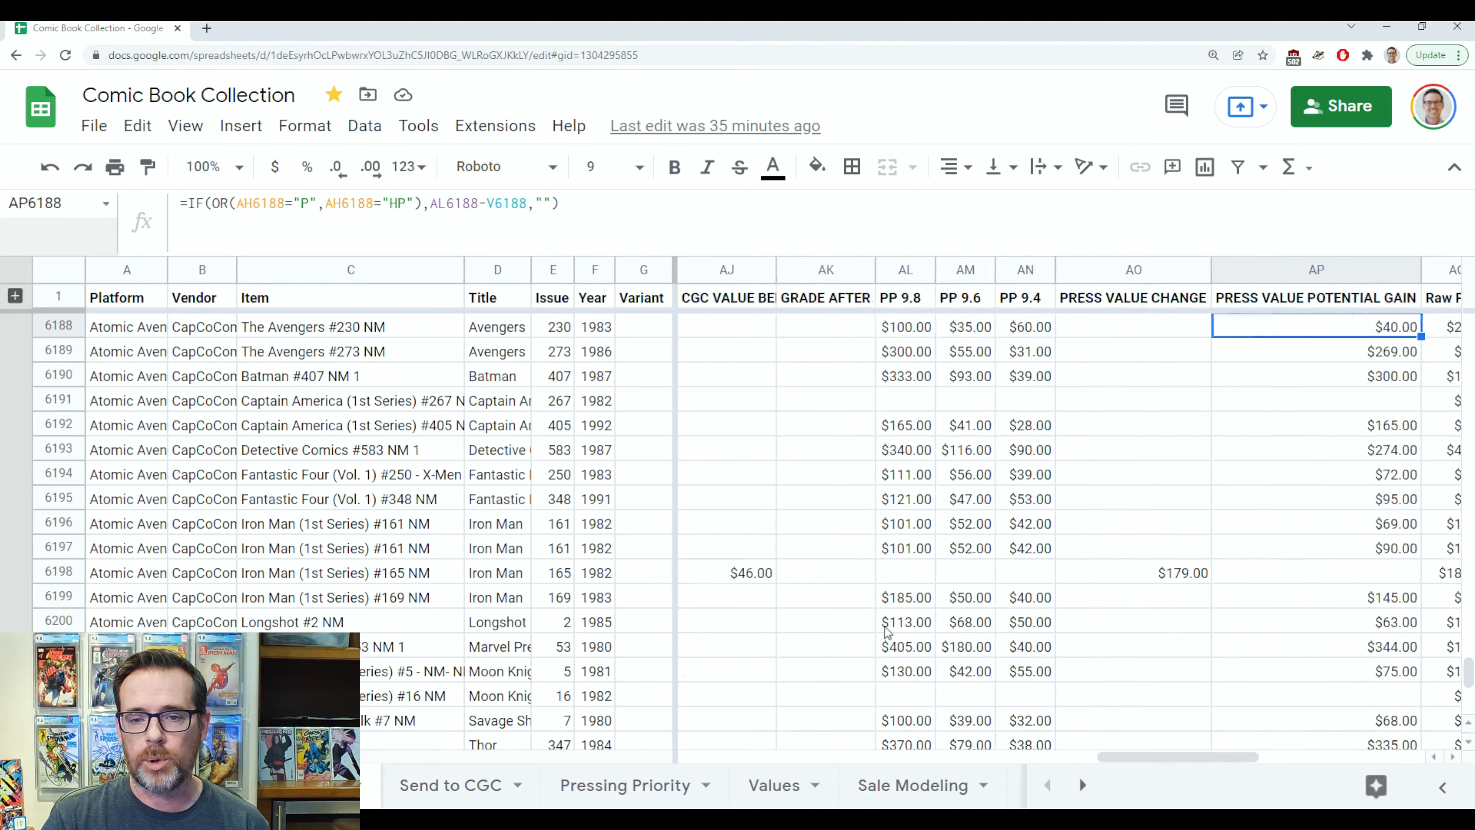
{"action": "key", "text": "Right"}
{"action": "key", "text": "Right"}
{"action": "key", "text": "Right"}
{"action": "key", "text": "Right"}
{"action": "key", "text": "Right"}
{"action": "key", "text": "Right"}
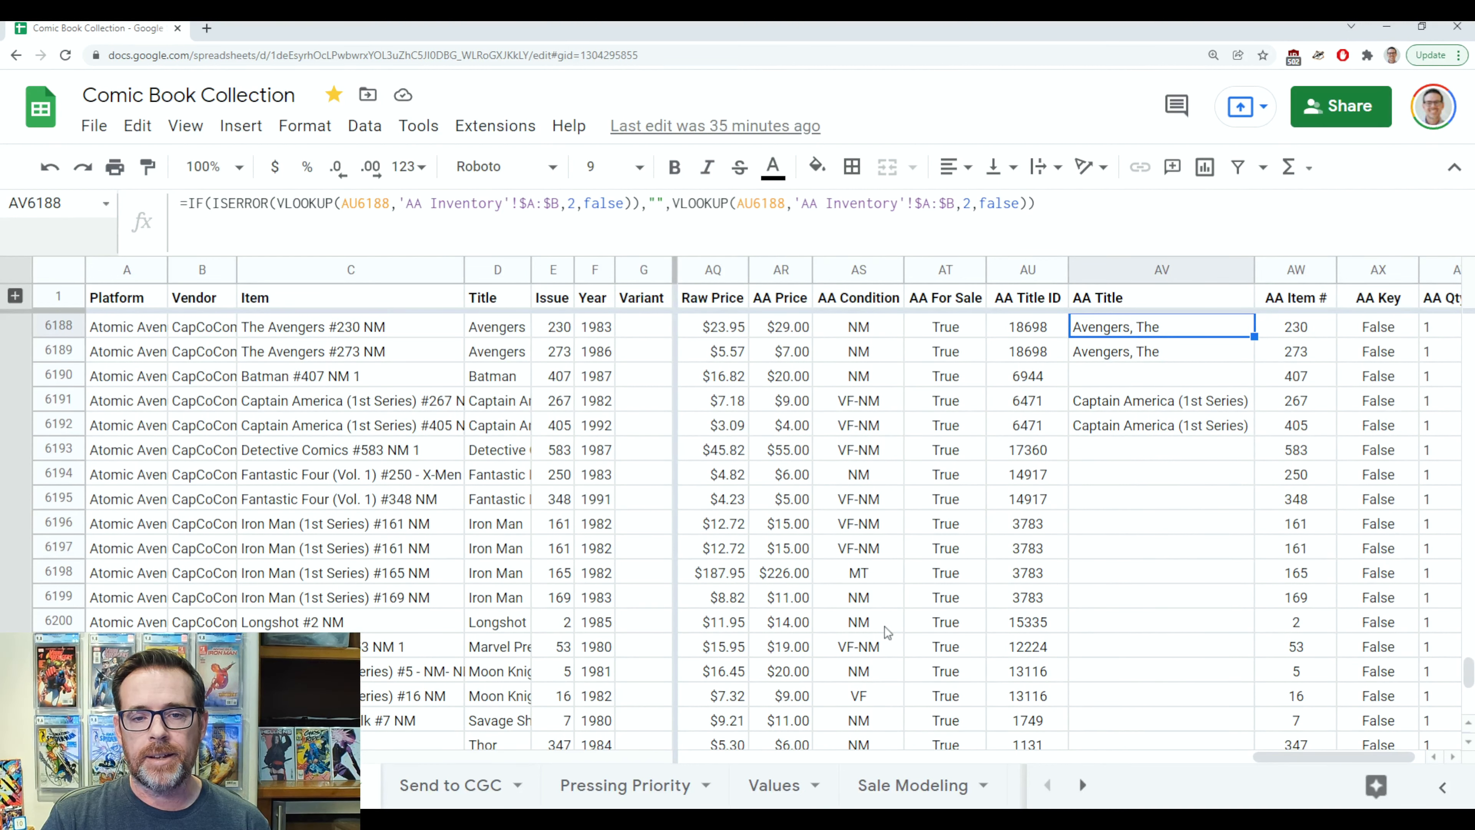
- Trace The Avengers #230 row from AA Title back through the PP 9.4 lookup to PRESS STATUS
{"action": "key", "text": "Left"}
{"action": "key", "text": "Left"}
{"action": "key", "text": "Left"}
{"action": "key", "text": "Left"}
{"action": "key", "text": "Left"}
{"action": "key", "text": "Left"}
{"action": "key", "text": "Left"}
{"action": "key", "text": "Left"}
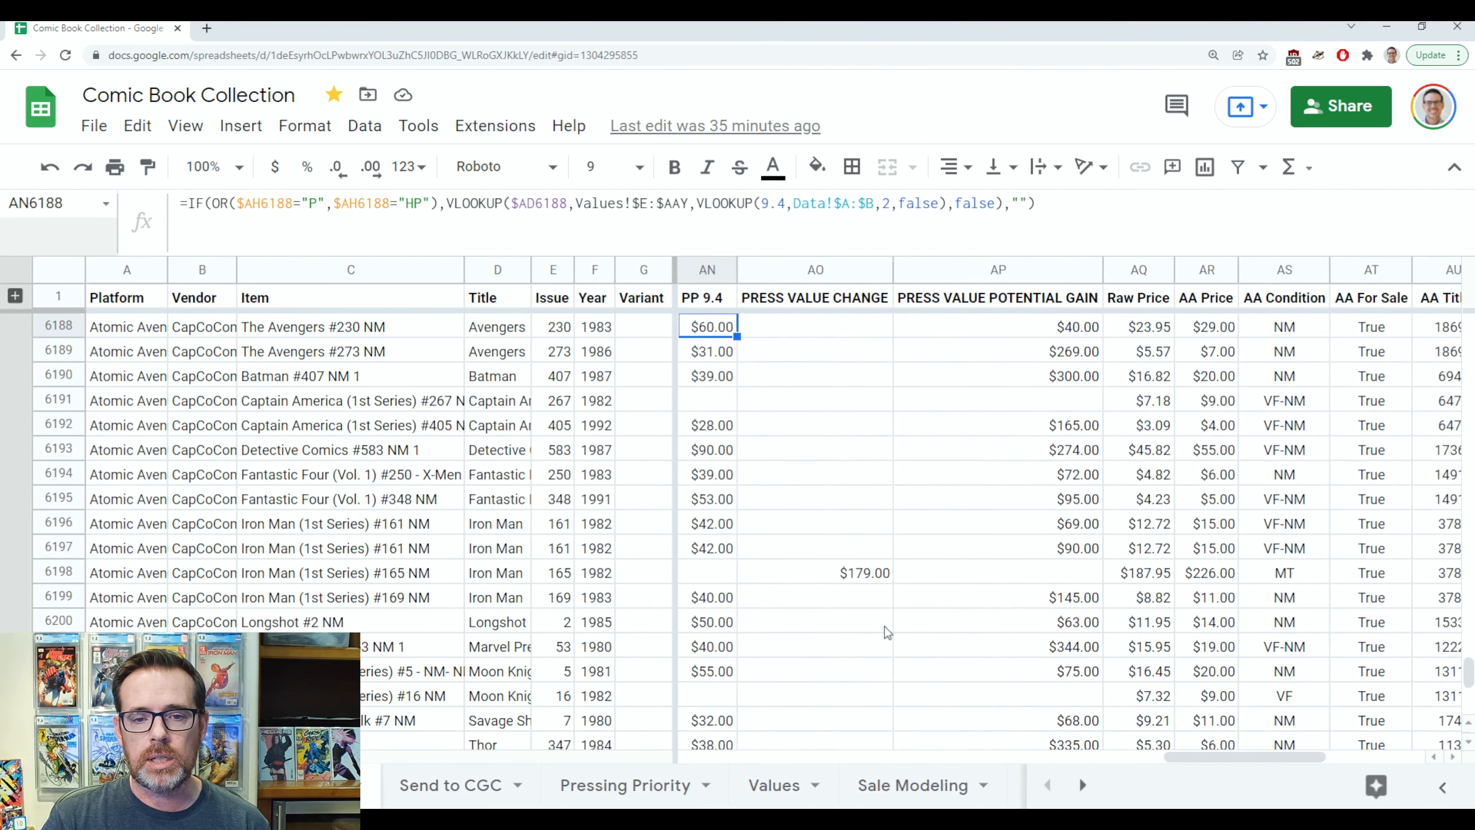
{"action": "key", "text": "Left"}
{"action": "key", "text": "Left"}
{"action": "key", "text": "Left"}
{"action": "key", "text": "Left"}
{"action": "key", "text": "Left"}
{"action": "key", "text": "Left"}
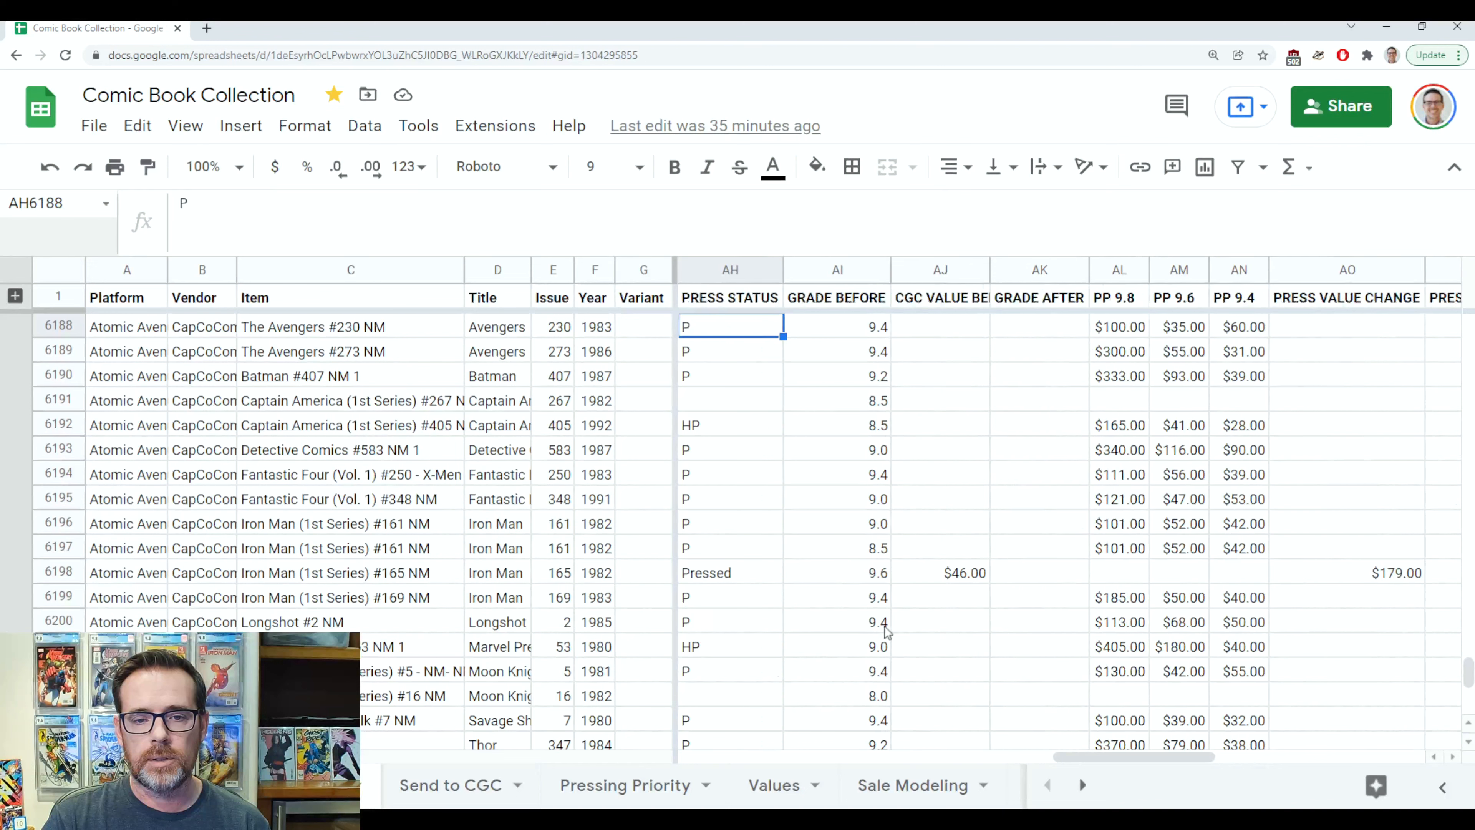
- Inspect the RAW PROFIT and CGC PROFIT formulas for The Avengers #230
{"action": "key", "text": "Left"}
{"action": "key", "text": "Left"}
{"action": "key", "text": "Left"}
{"action": "key", "text": "Left"}
{"action": "key", "text": "Left"}
{"action": "key", "text": "Left"}
{"action": "key", "text": "Left"}
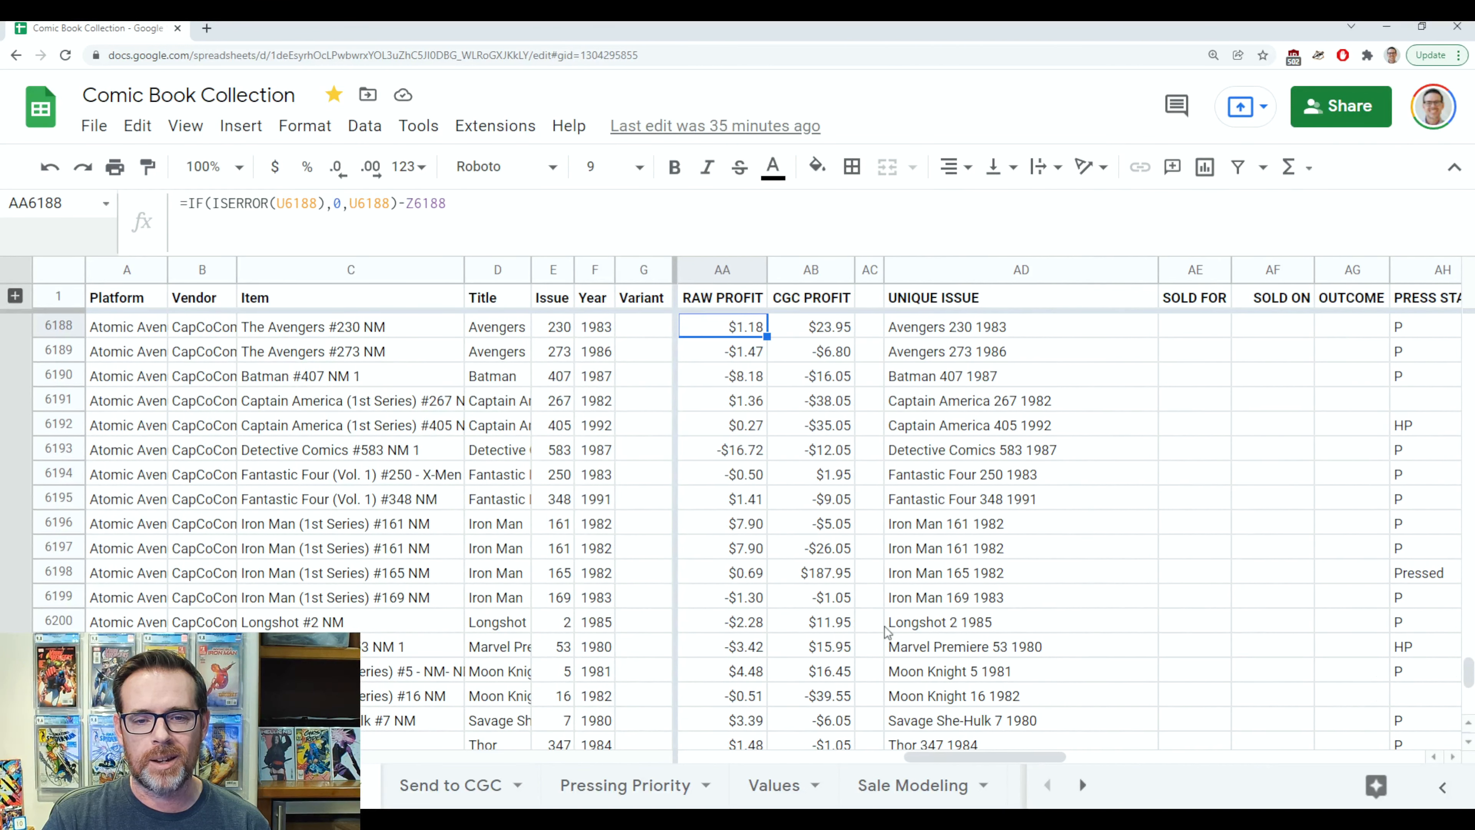
{"action": "key", "text": "Right"}
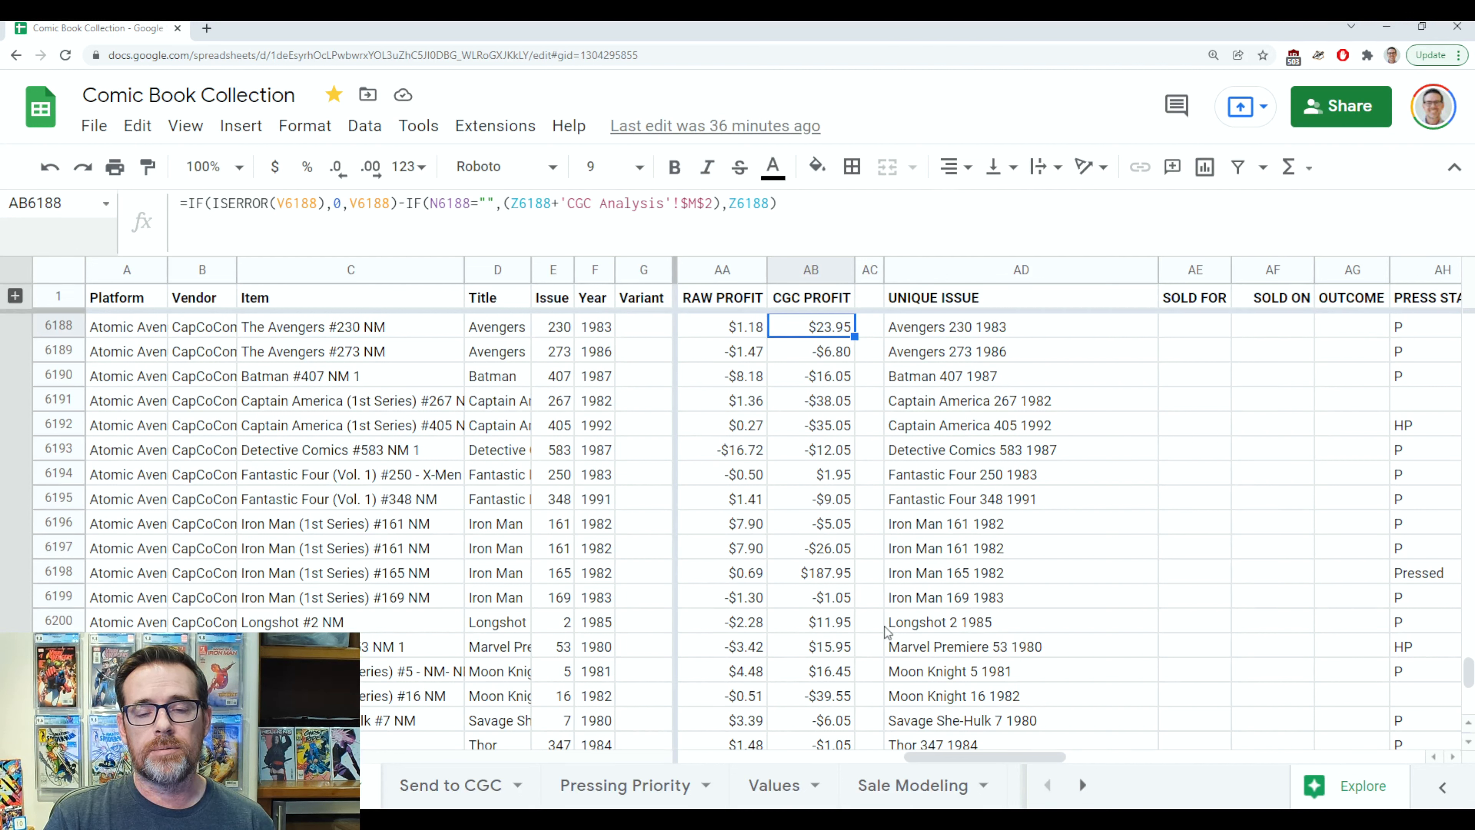
{"action": "key", "text": "Right"}
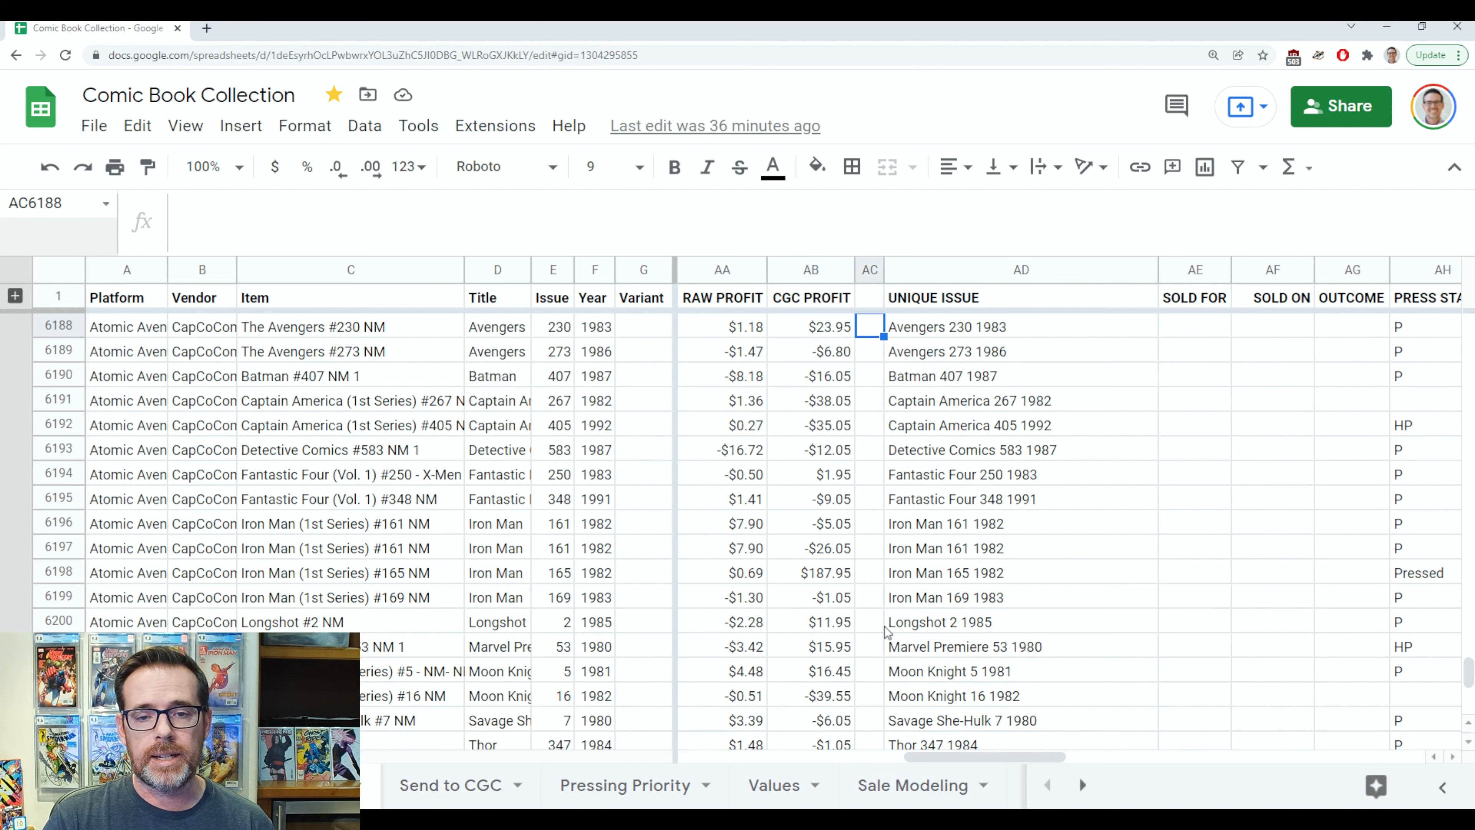
{"action": "key", "text": "Right"}
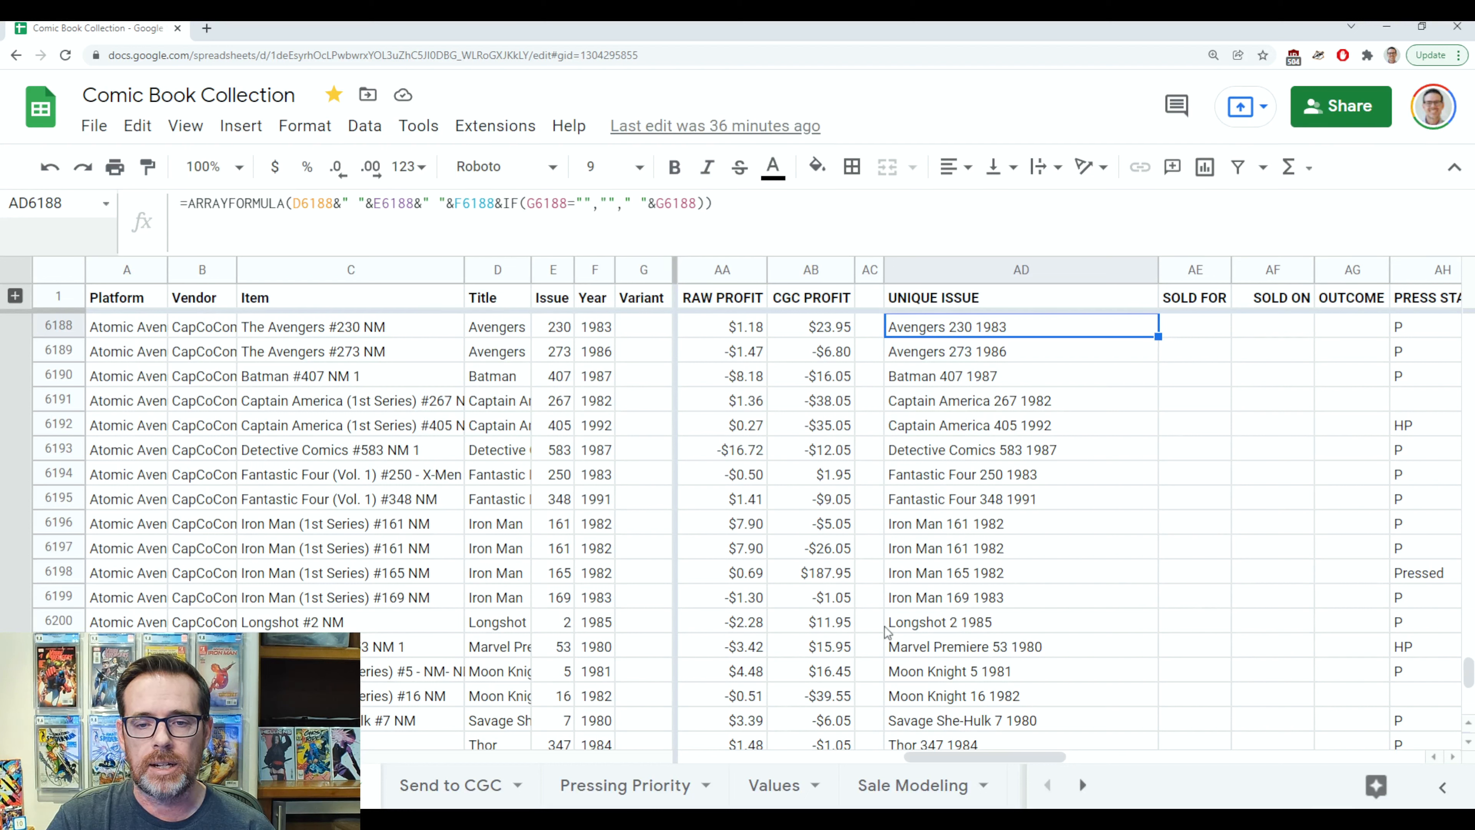
{"action": "key", "text": "Left"}
{"action": "key", "text": "Left"}
{"action": "key", "text": "Right"}
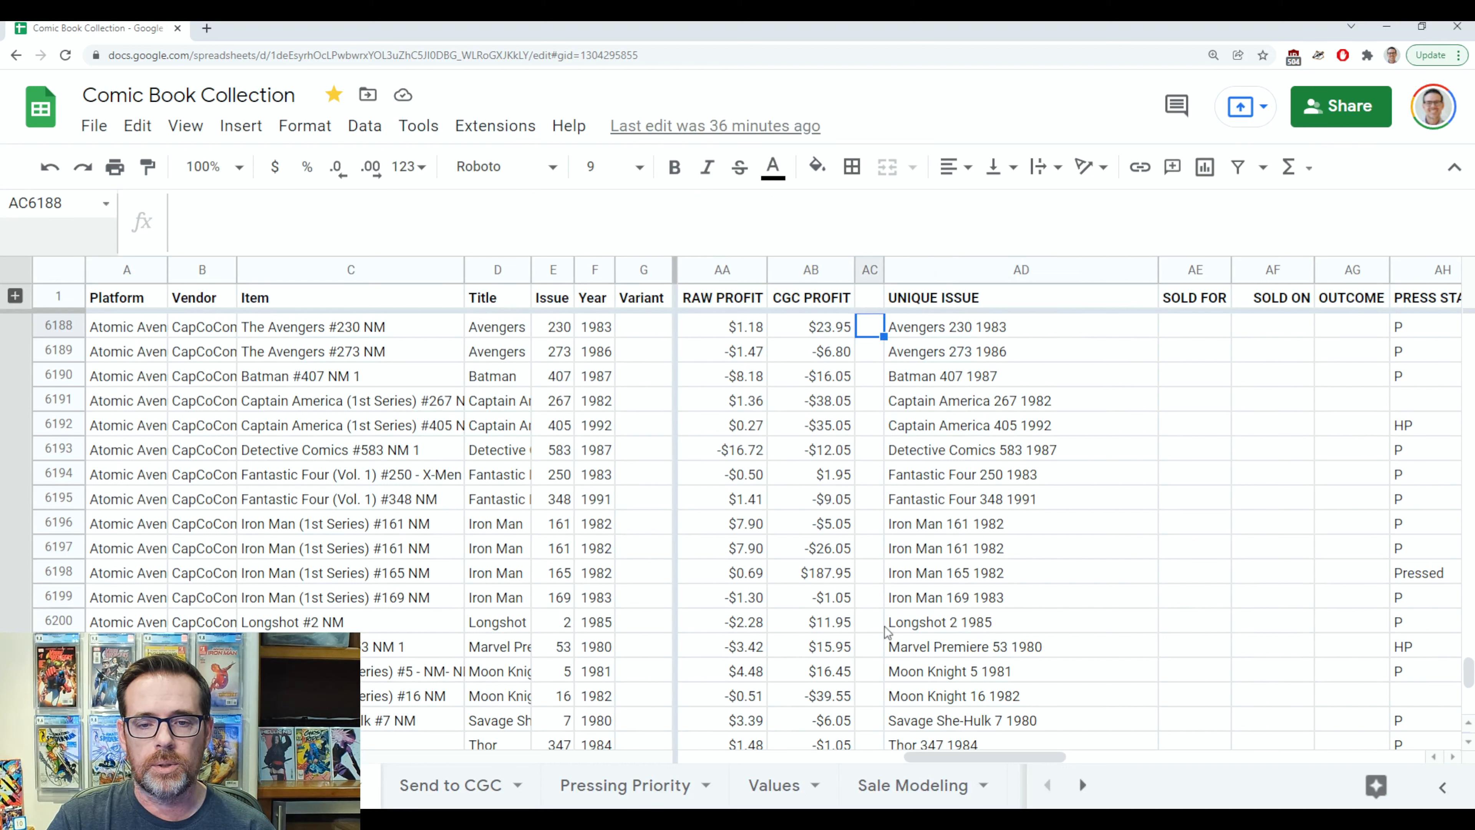
{"action": "key", "text": "Left"}
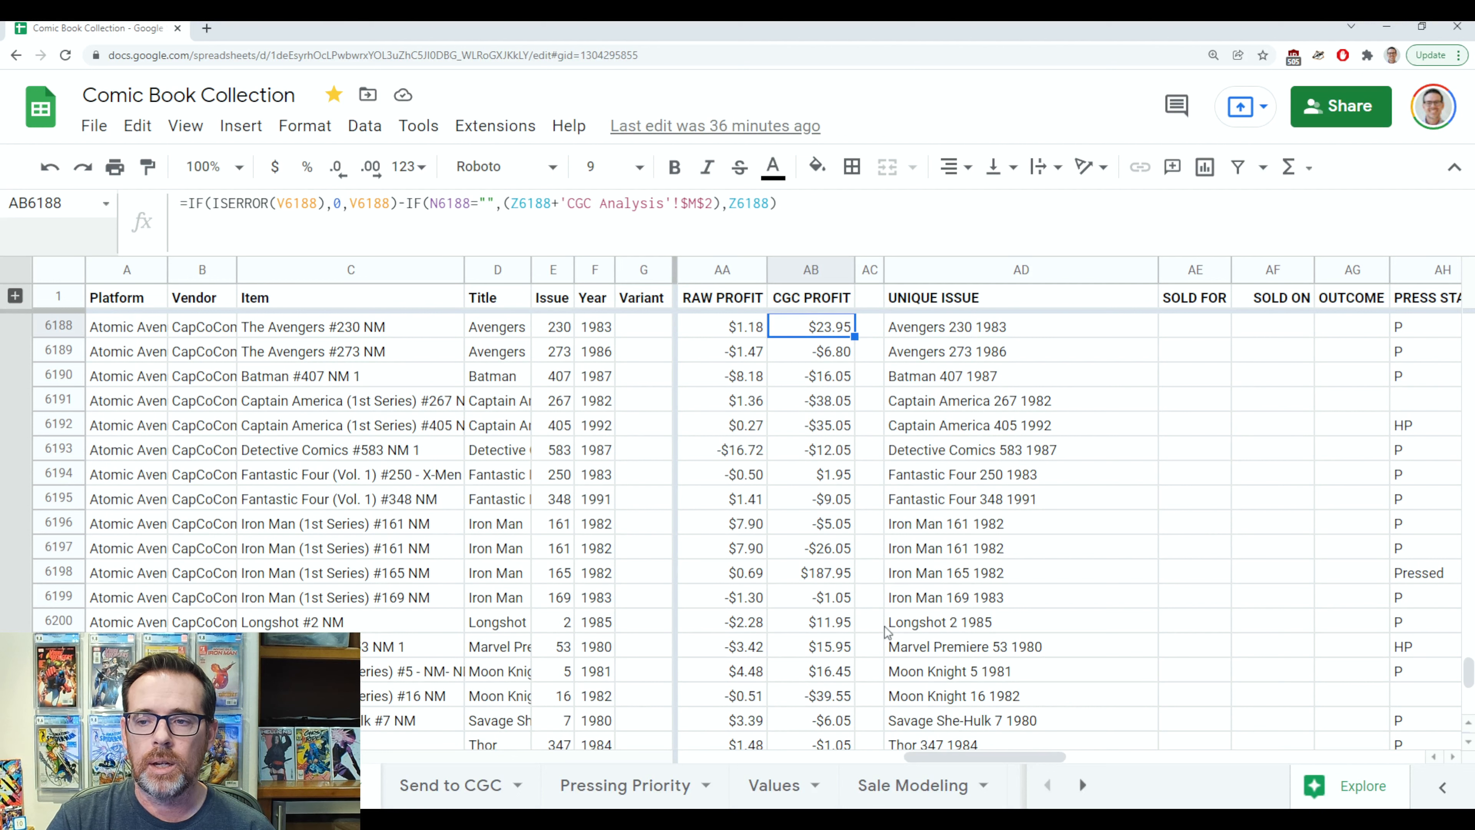
- Inspect the Raw Price formula for The Avengers #230, which draws on its CGC profit, market value and cost
{"action": "key", "text": "Right"}
{"action": "key", "text": "Right"}
{"action": "key", "text": "Right"}
{"action": "key", "text": "Right"}
{"action": "key", "text": "Right"}
{"action": "key", "text": "Right"}
{"action": "key", "text": "Right"}
{"action": "key", "text": "Right"}
{"action": "key", "text": "Right"}
{"action": "key", "text": "Right"}
{"action": "key", "text": "Right"}
{"action": "key", "text": "Right"}
{"action": "key", "text": "Right"}
{"action": "key", "text": "Right"}
{"action": "key", "text": "Right"}
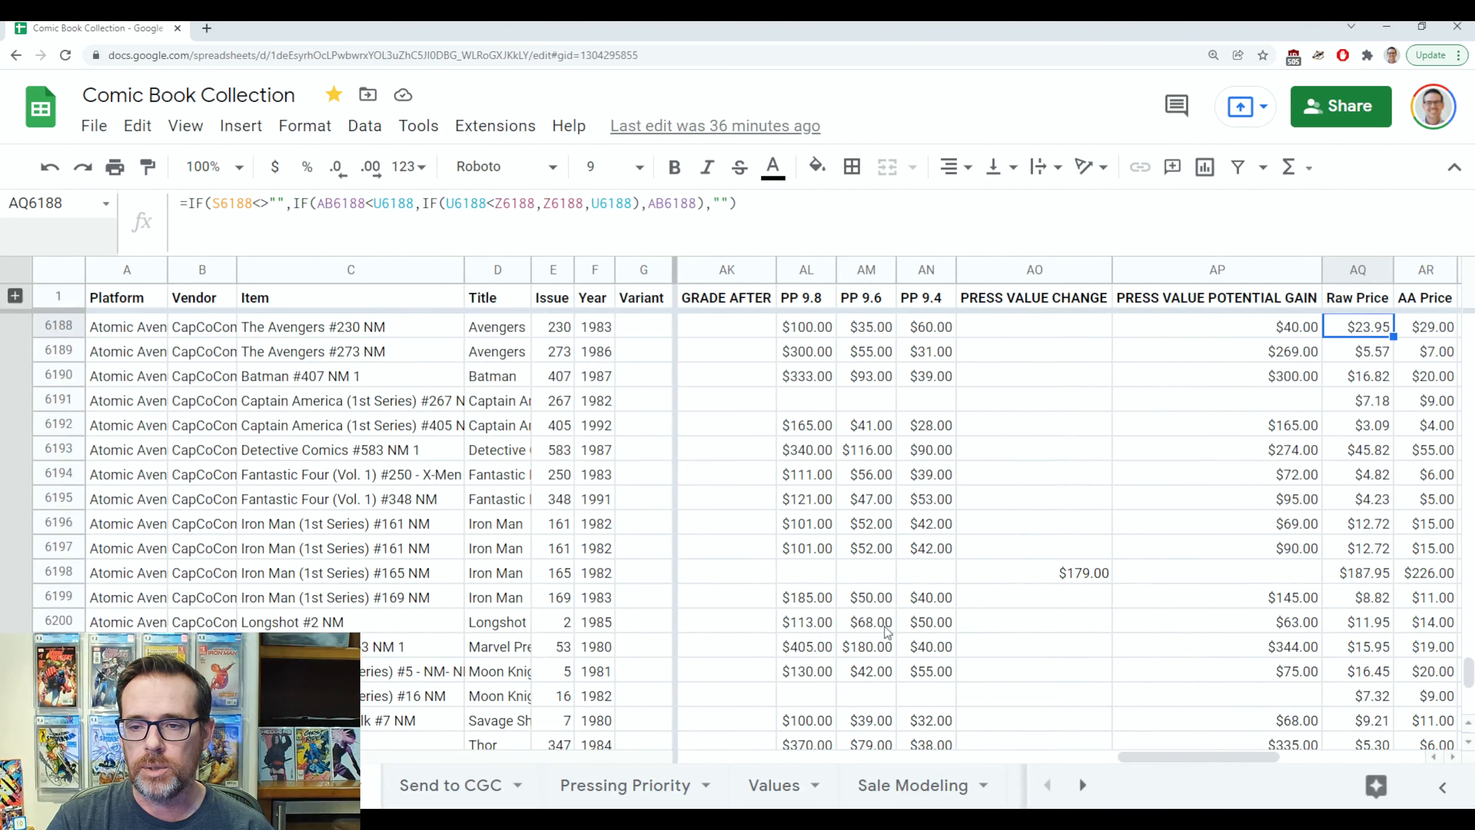
- Review The Avengers #230 row's AA listing columns up to the AA Item # and AA Key formulas
{"action": "key", "text": "Right"}
{"action": "key", "text": "Right"}
{"action": "key", "text": "Right"}
{"action": "key", "text": "Right"}
{"action": "key", "text": "Right"}
{"action": "key", "text": "Right"}
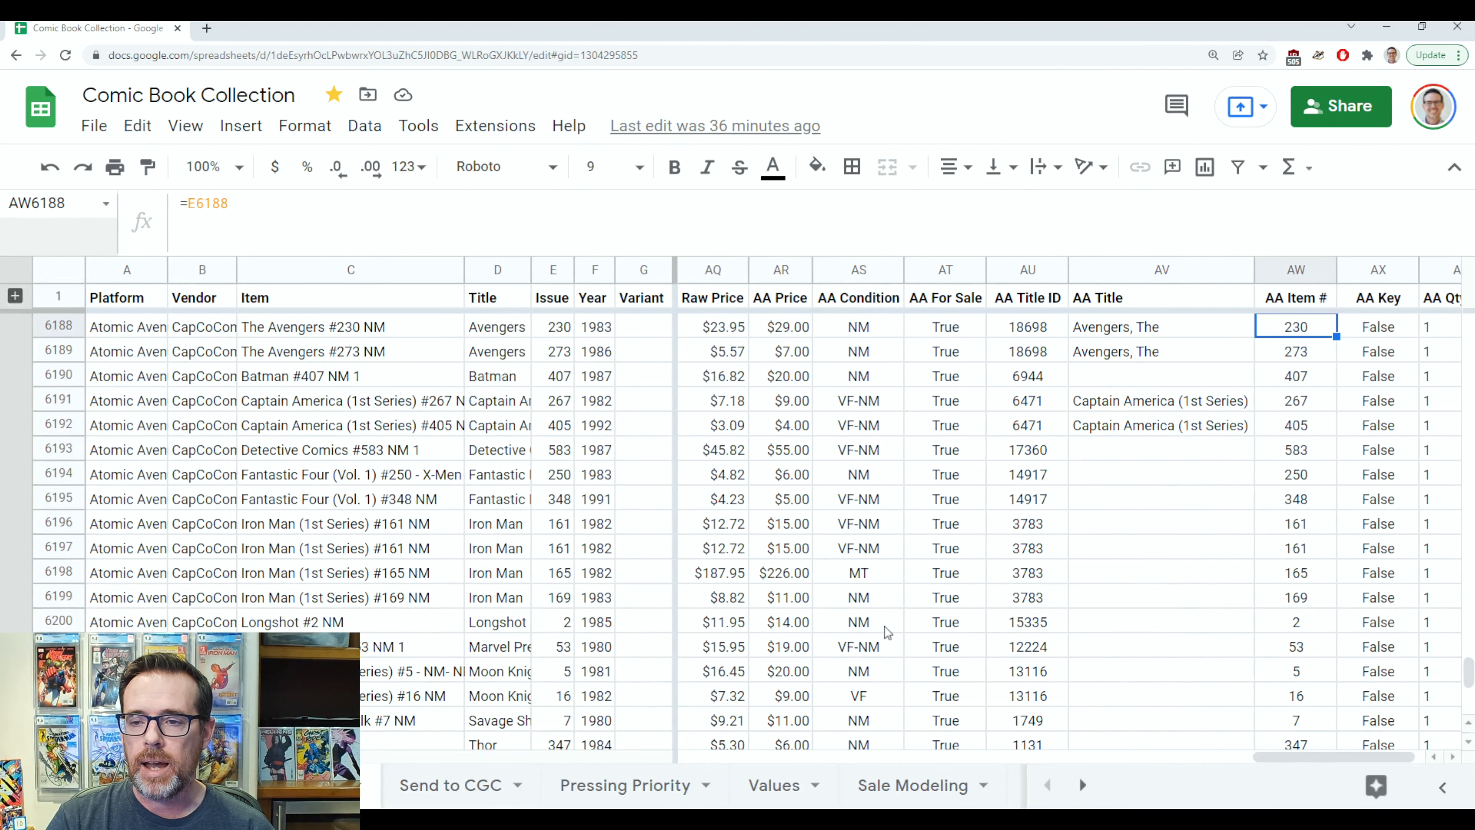
{"action": "key", "text": "Right"}
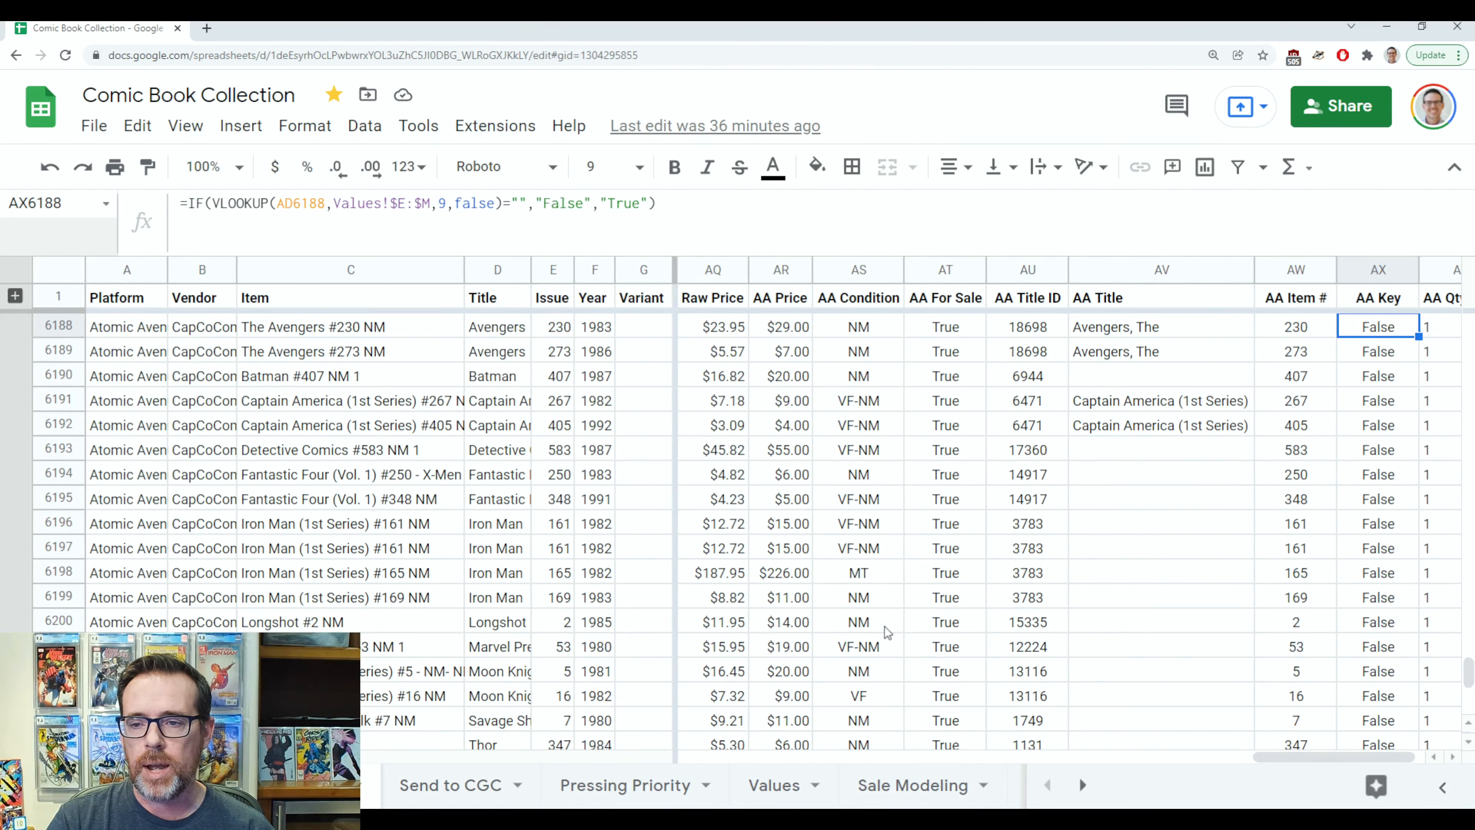
{"action": "key", "text": "Right"}
- Inspect the AA Price formula for The Avengers #230, which marks up the Raw Price
{"action": "key", "text": "Left"}
{"action": "key", "text": "Left"}
{"action": "key", "text": "Left"}
{"action": "key", "text": "Left"}
{"action": "key", "text": "Left"}
{"action": "key", "text": "Left"}
{"action": "key", "text": "Left"}
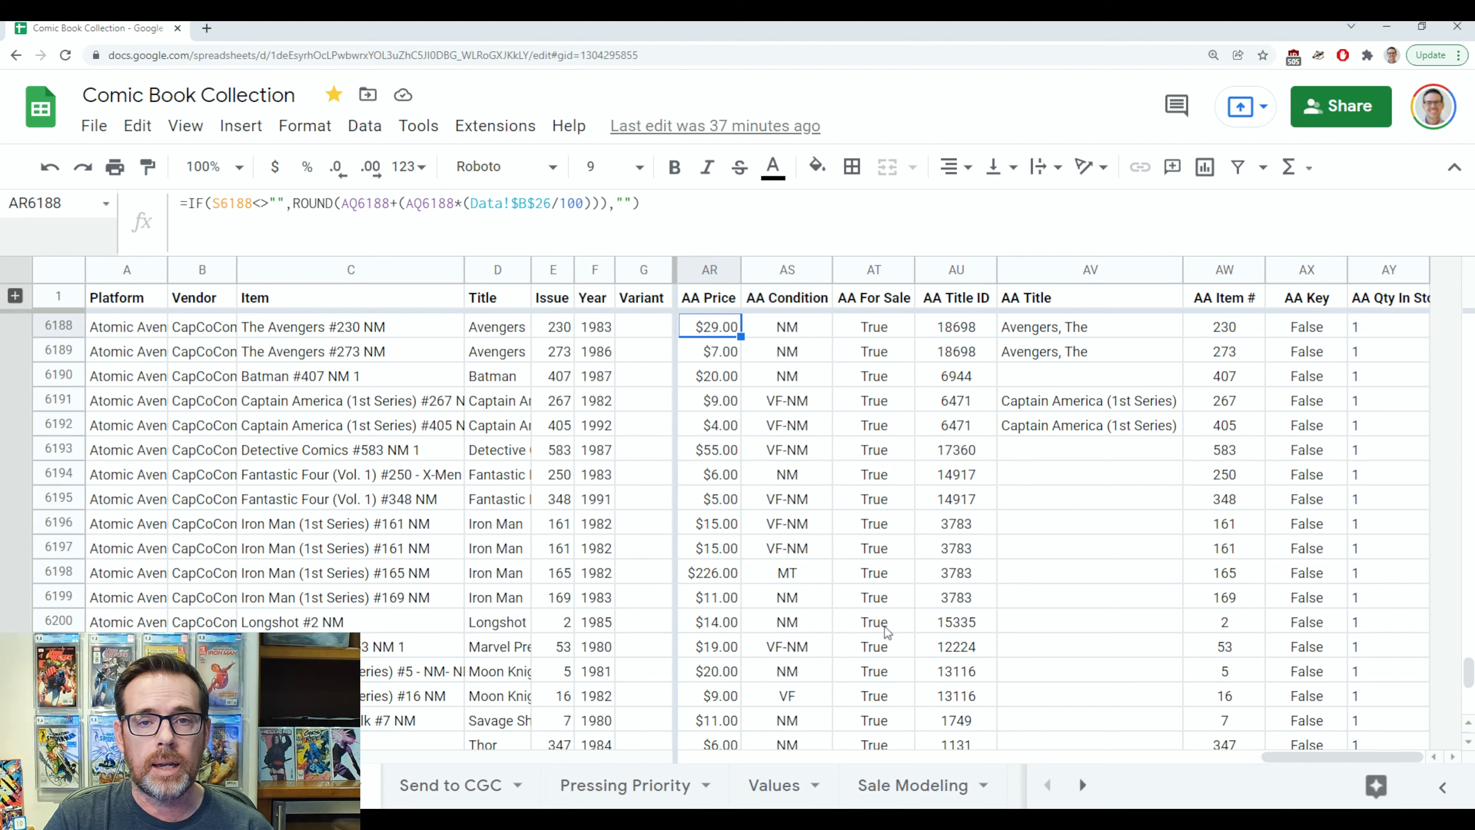
- Inspect the AA Condition formula for The Avengers #230 and open the Data sheet it looks up
{"action": "key", "text": "Right"}
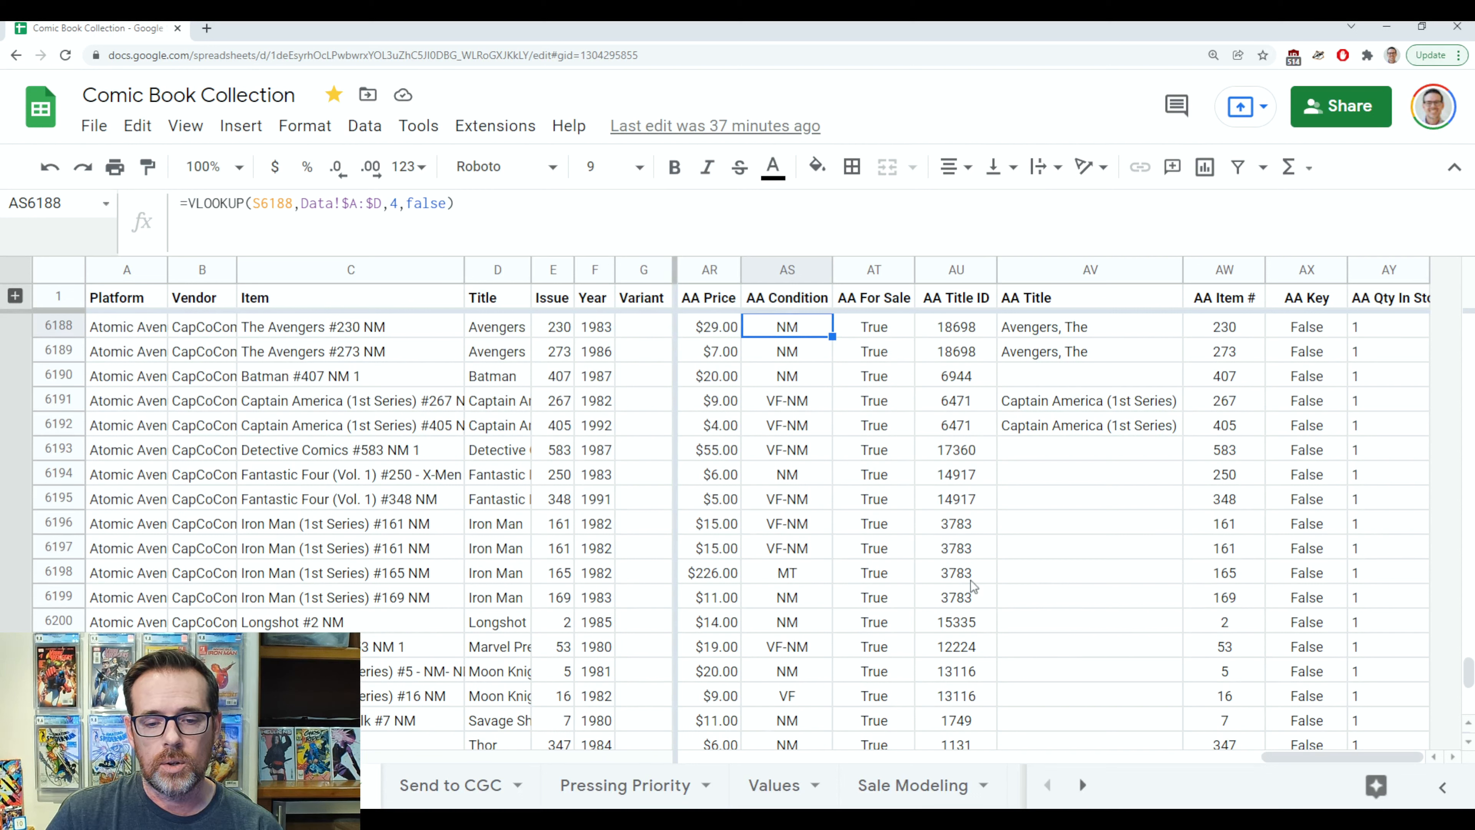
{"action": "left_click", "coordinate": [1082, 785]}
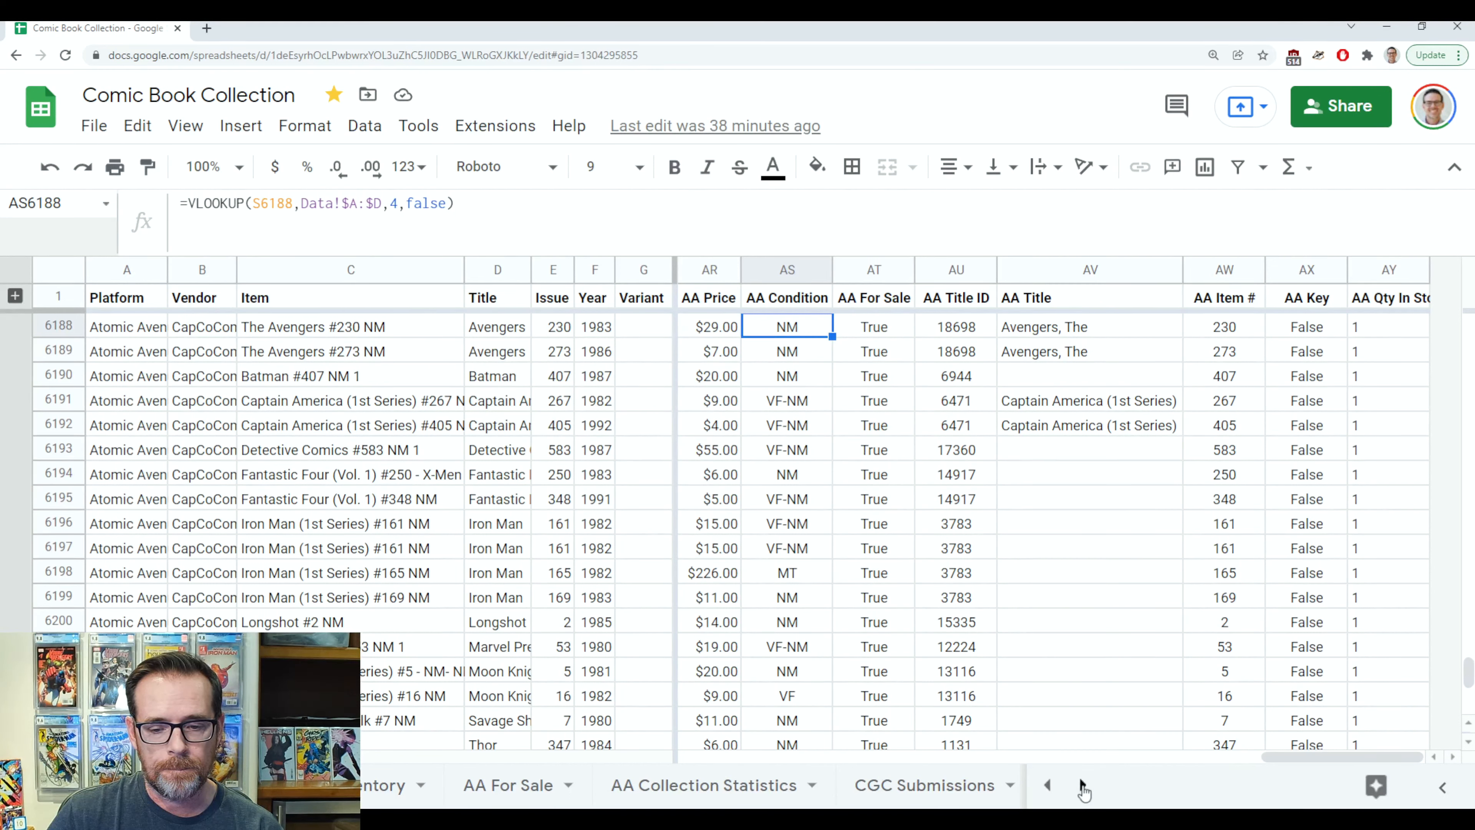
{"action": "left_click", "coordinate": [1048, 785]}
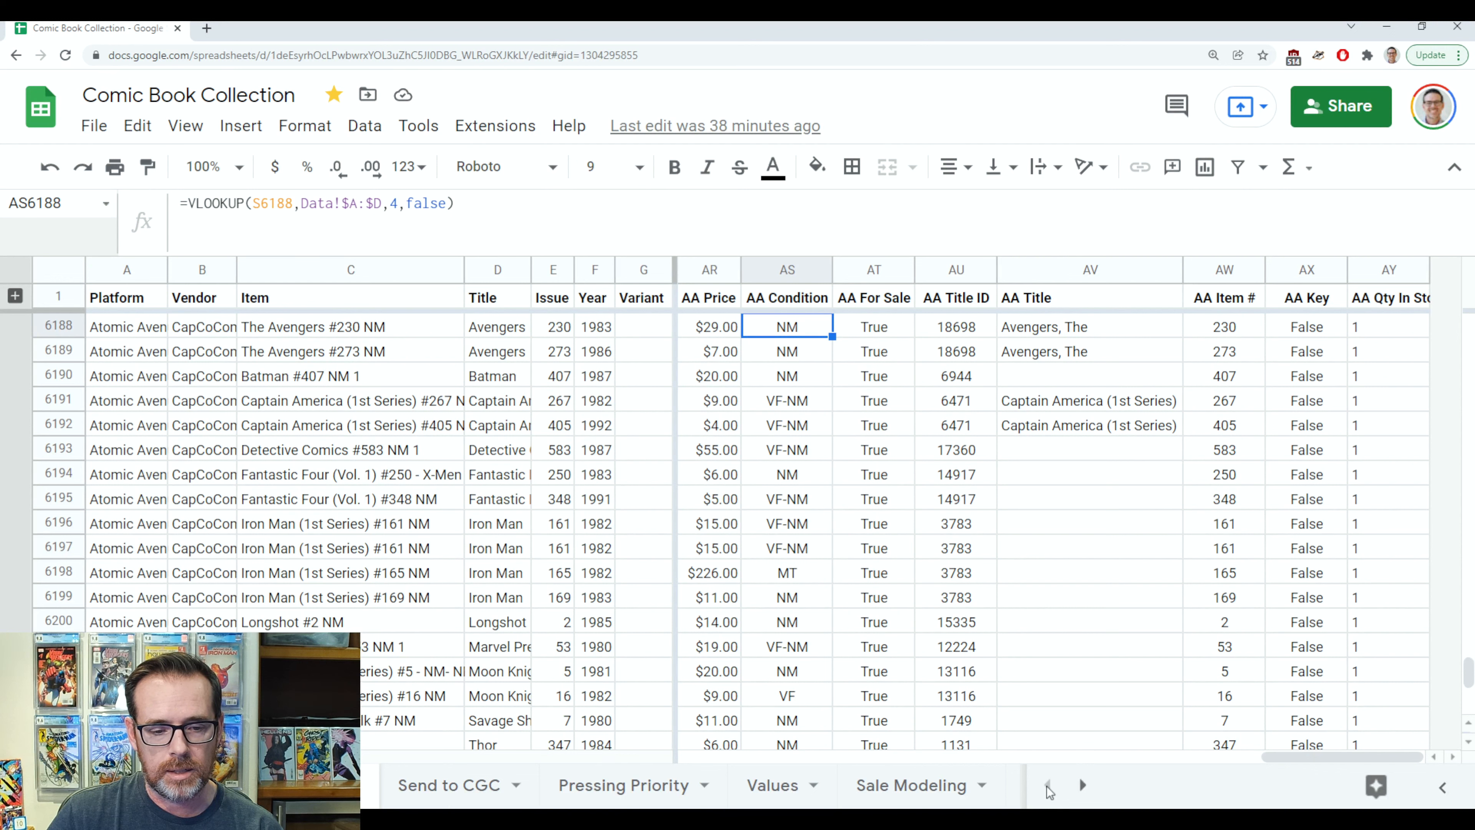
{"action": "left_click", "coordinate": [1048, 786]}
{"action": "left_click", "coordinate": [366, 796]}
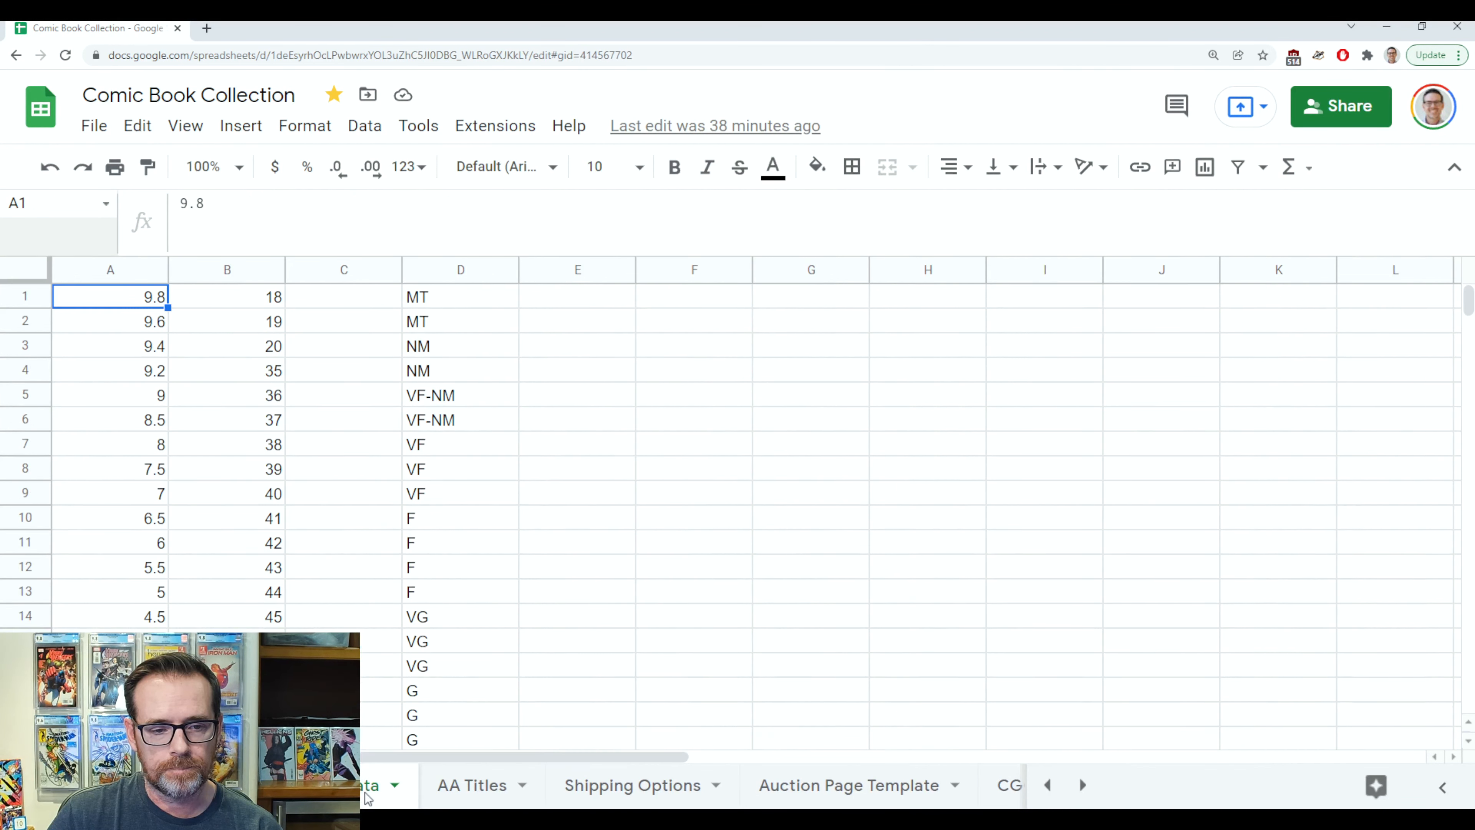
- Compare the numeric grades with their AA condition codes on the Data sheet, from 9.8 down to 9.2
{"action": "left_click", "coordinate": [440, 301]}
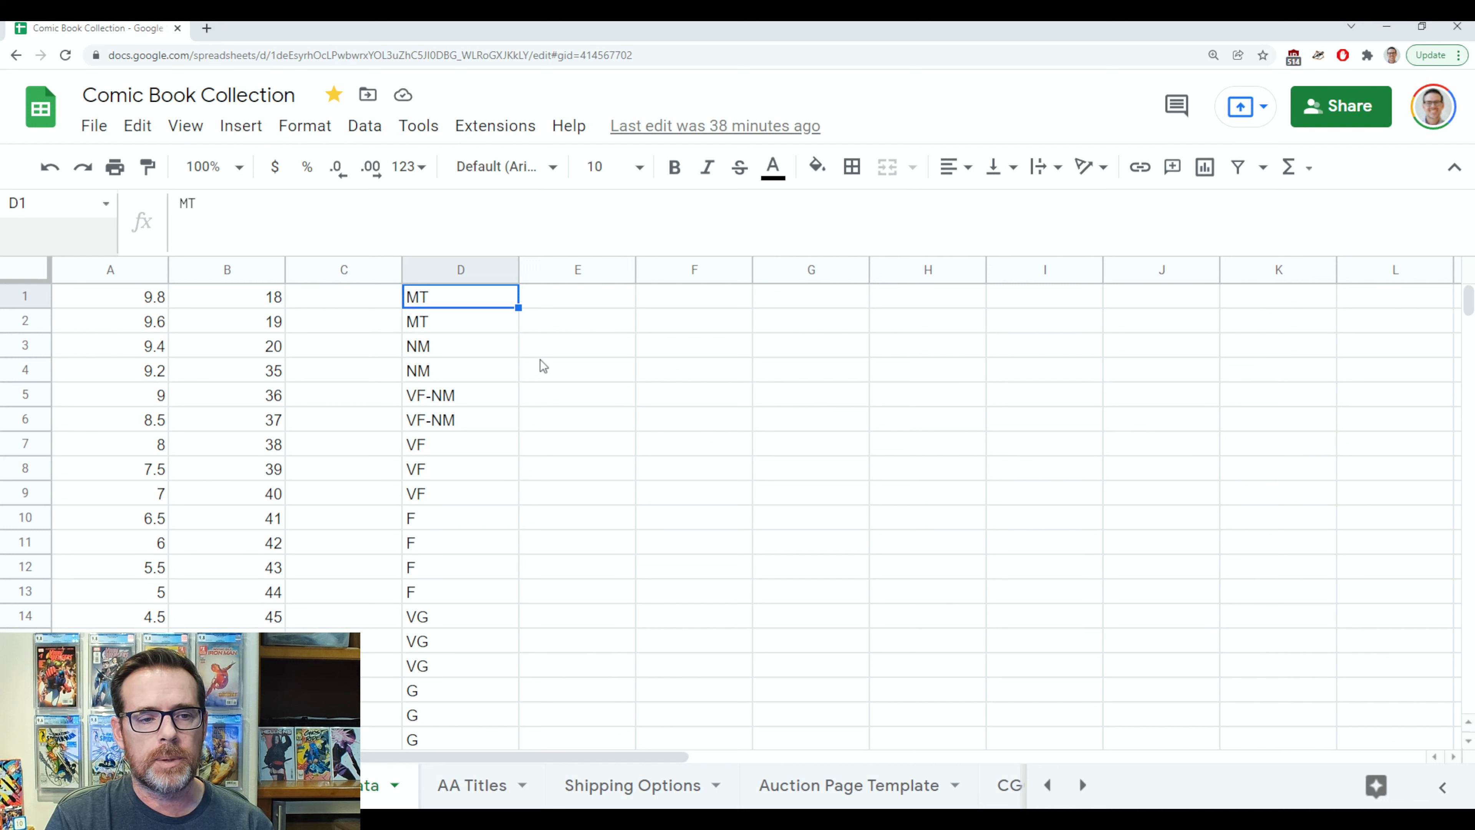
{"action": "key", "text": "Left"}
{"action": "key", "text": "Left"}
{"action": "key", "text": "Left"}
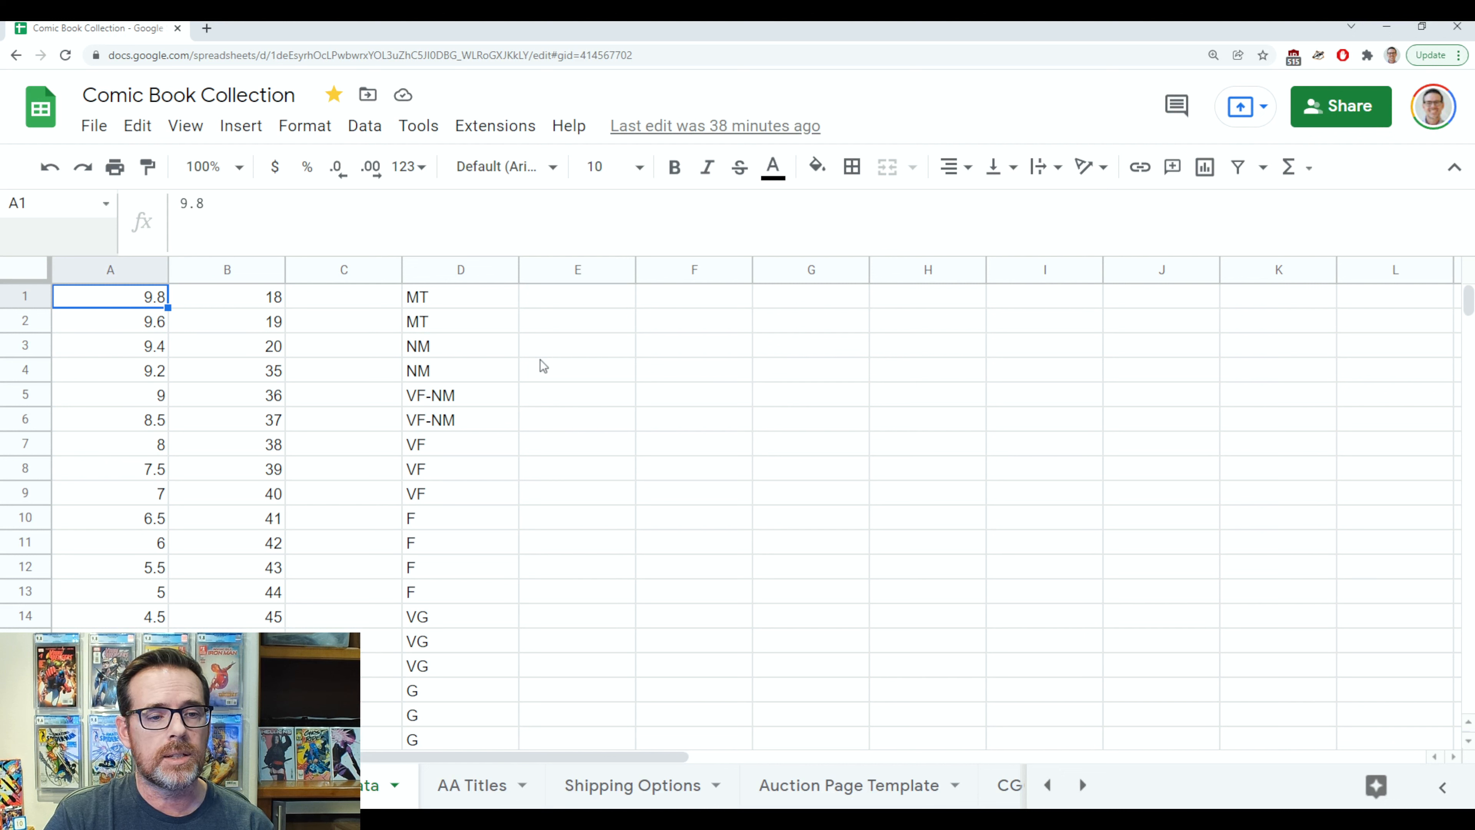
{"action": "key", "text": "Right"}
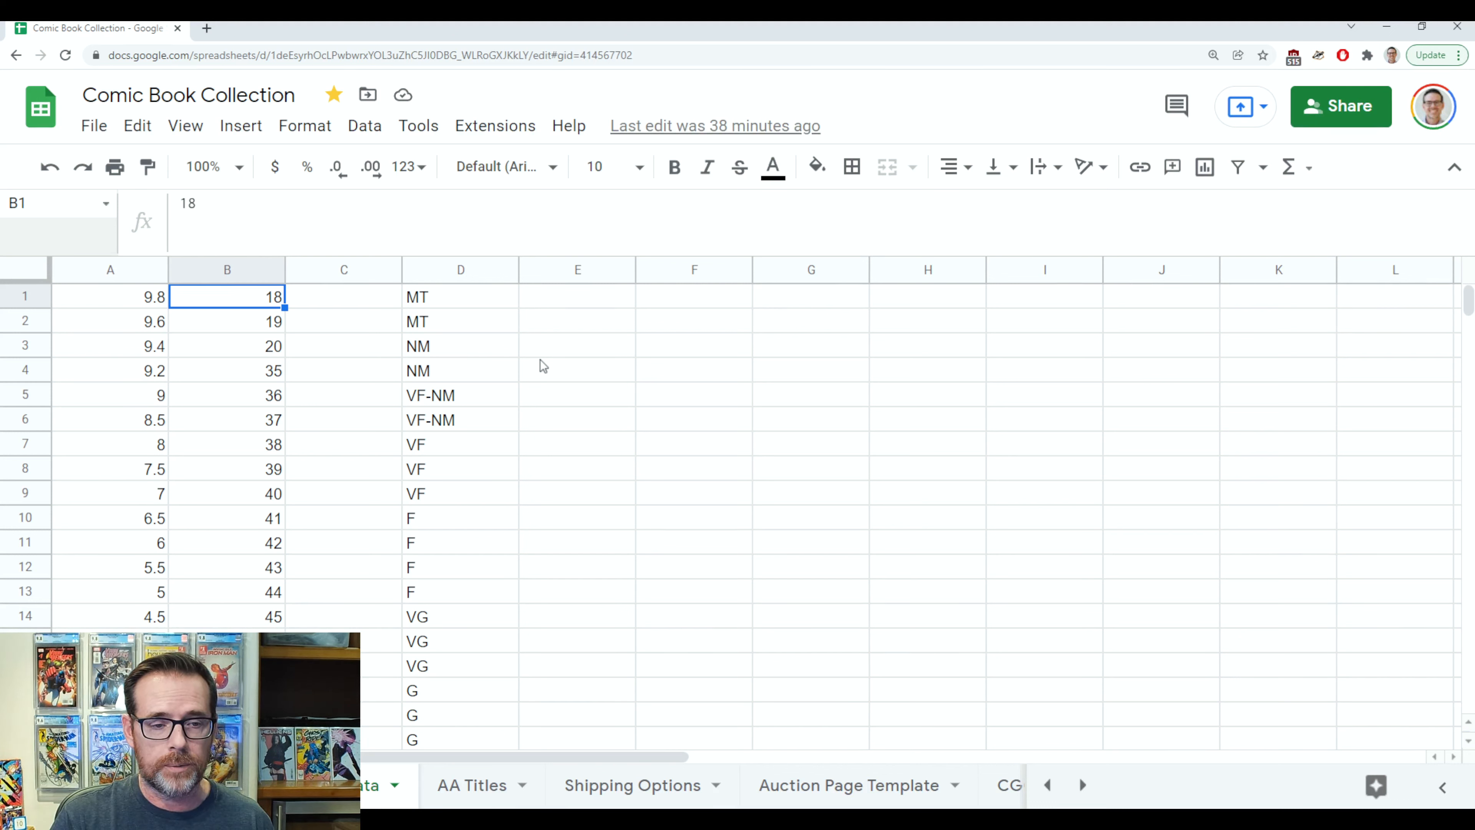
{"action": "key", "text": "Right"}
{"action": "key", "text": "Right"}
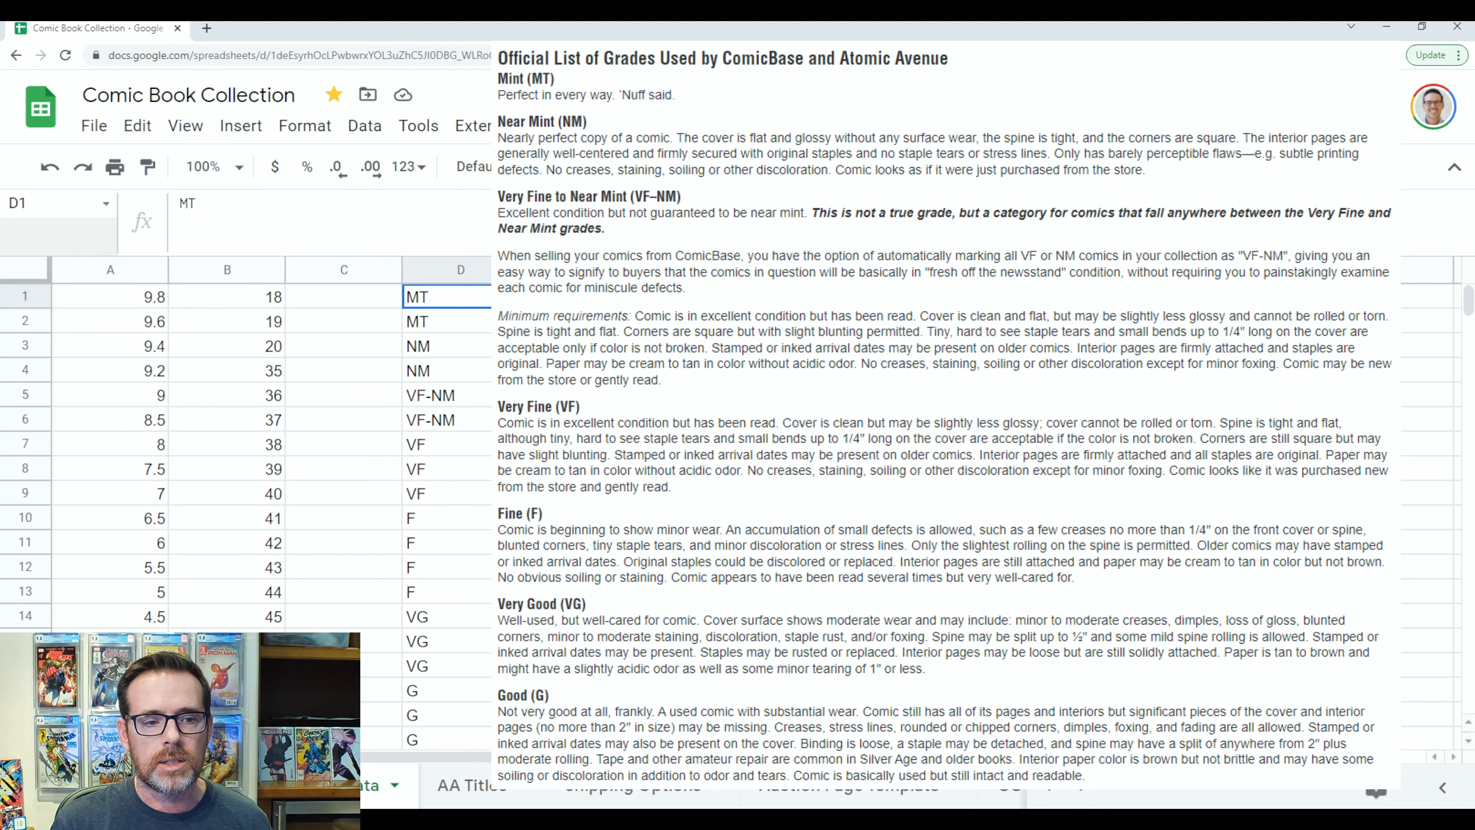
{"action": "key", "text": "Down"}
{"action": "key", "text": "Down"}
{"action": "key", "text": "Down"}
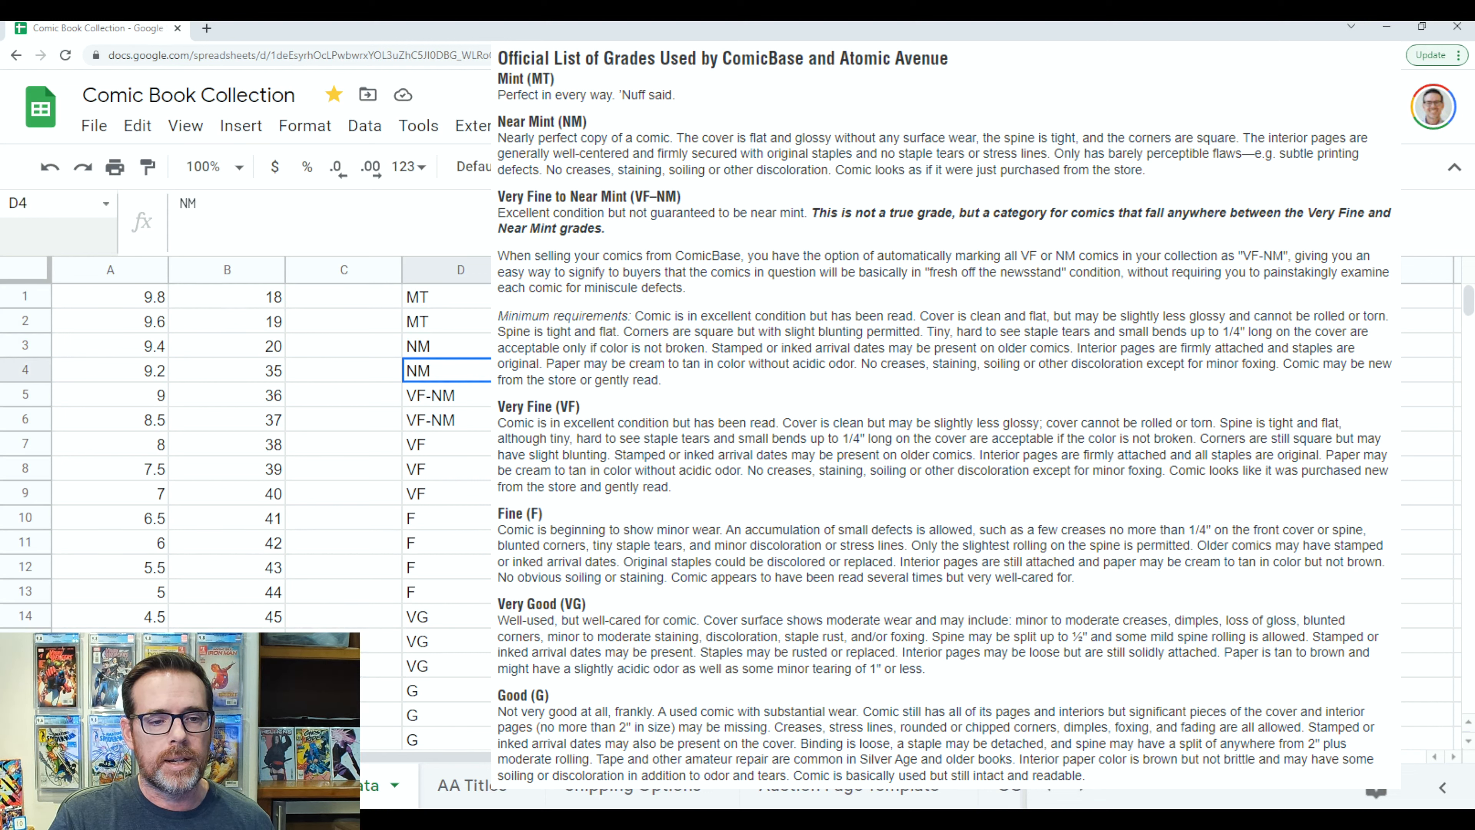
- Compare the numeric grades with their AA condition codes on the Data sheet, from 9 down to 5.5
{"action": "key", "text": "Down"}
{"action": "key", "text": "Down"}
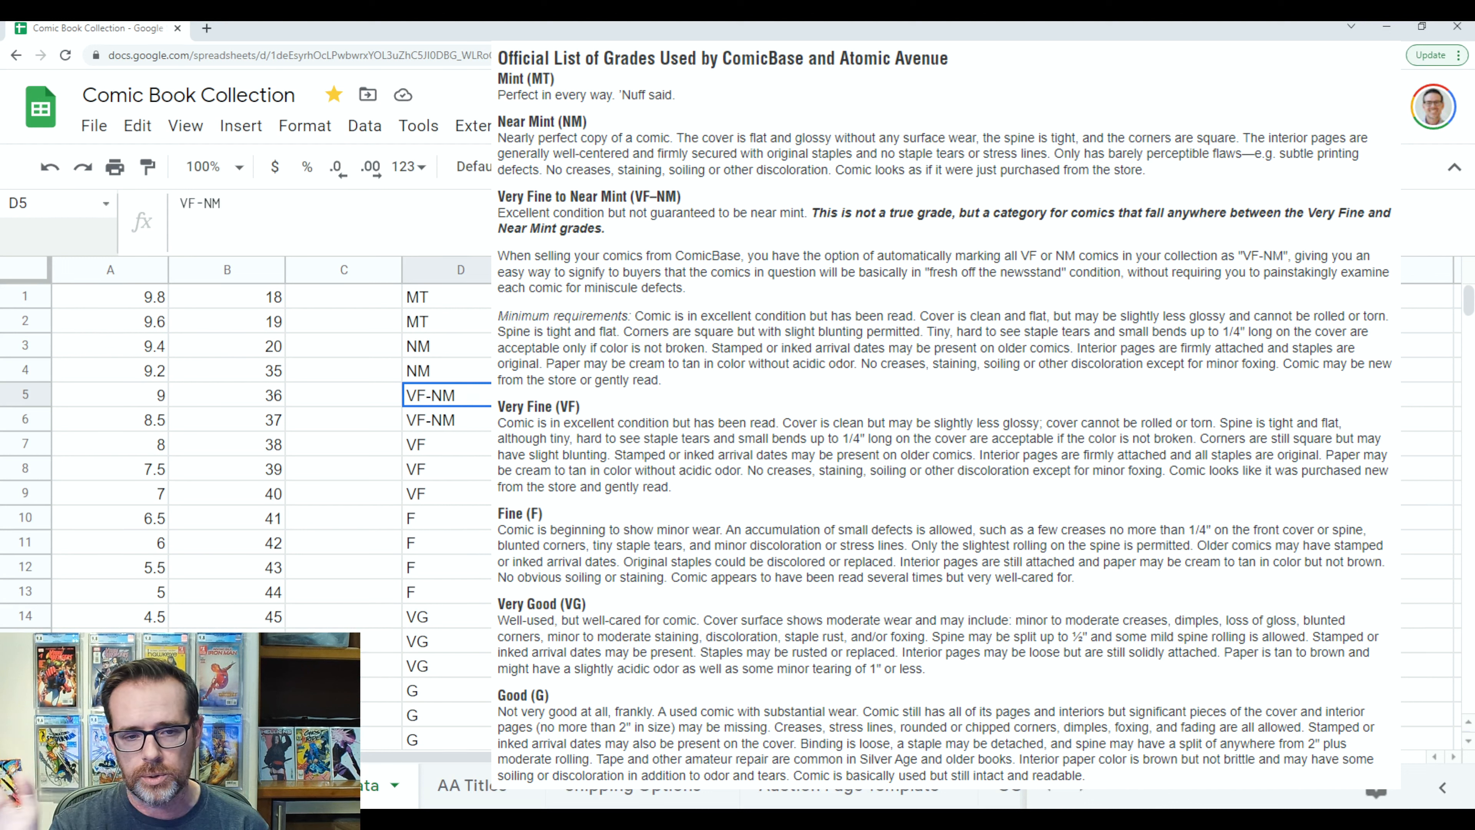
{"action": "left_click", "coordinate": [446, 444]}
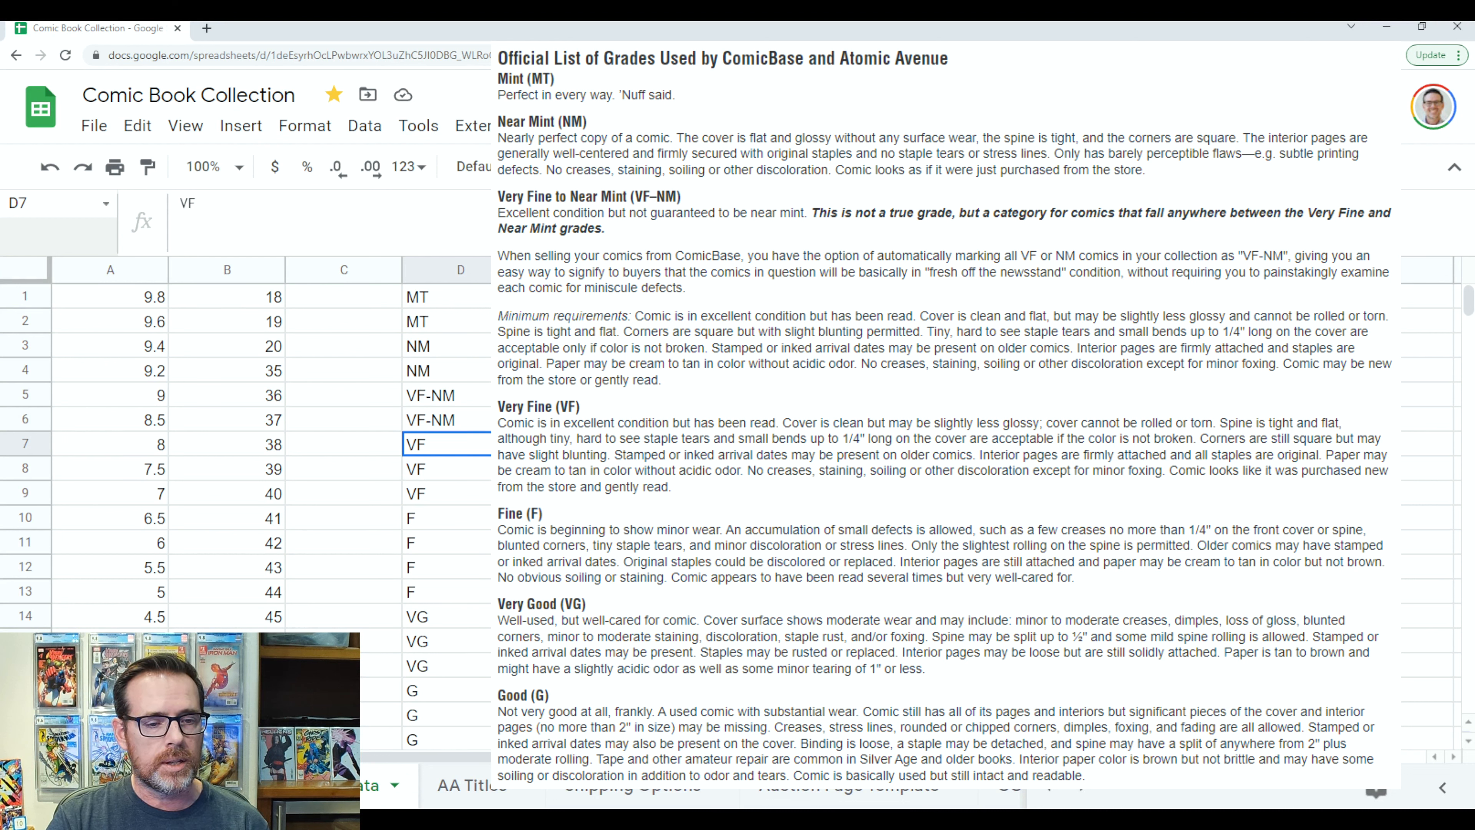
{"action": "key", "text": "Down"}
{"action": "key", "text": "Down"}
{"action": "key", "text": "Down"}
{"action": "key", "text": "Down"}
{"action": "key", "text": "Down"}
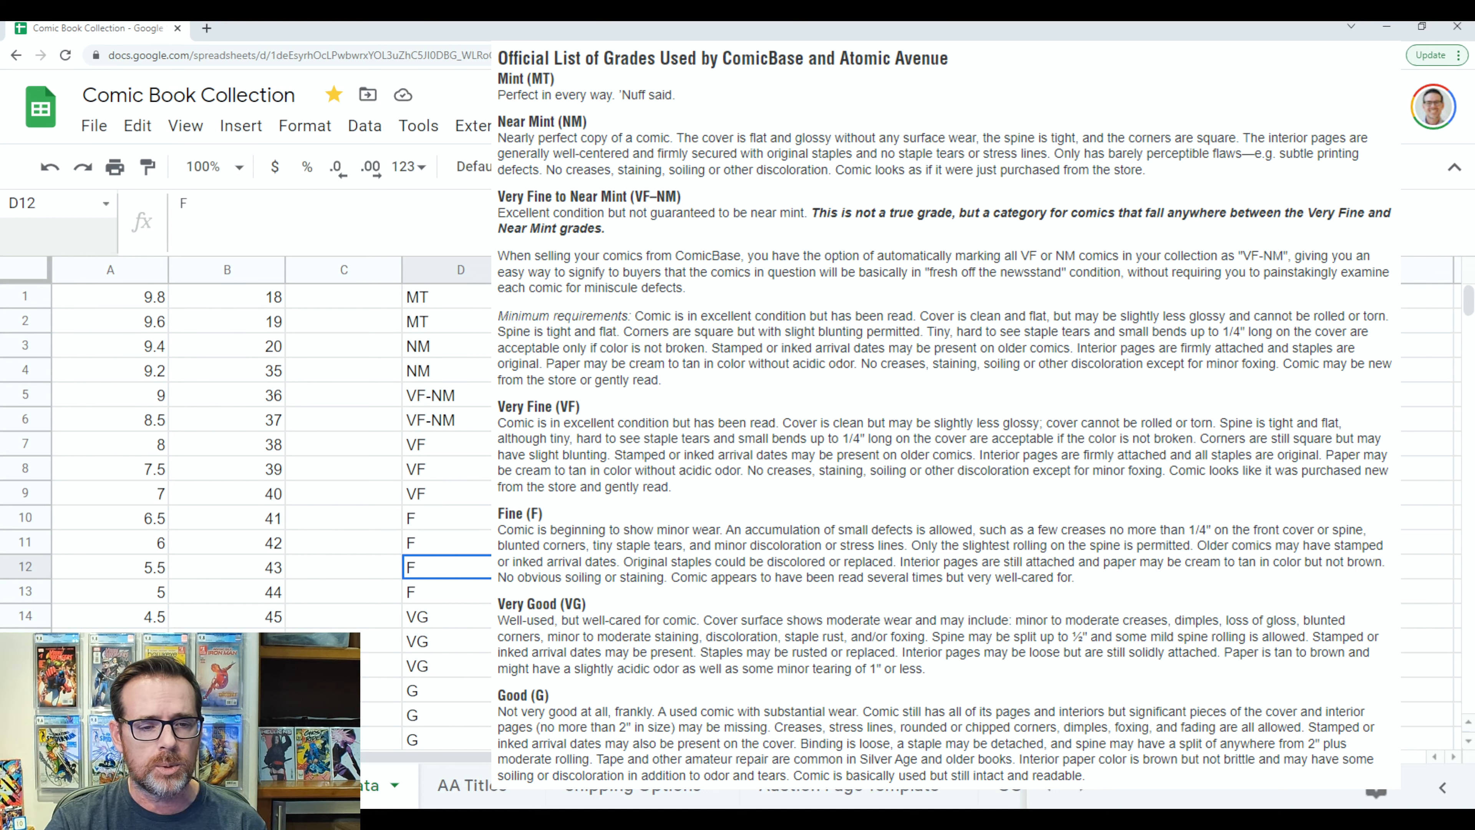
- Go through the Data sheet's AA condition codes again, from grade 9.8 down to 6.5
{"action": "key", "text": "Up"}
{"action": "key", "text": "Up"}
{"action": "key", "text": "Up"}
{"action": "key", "text": "Up"}
{"action": "key", "text": "Up"}
{"action": "key", "text": "Up"}
{"action": "key", "text": "Up"}
{"action": "key", "text": "Up"}
{"action": "key", "text": "Up"}
{"action": "key", "text": "Up"}
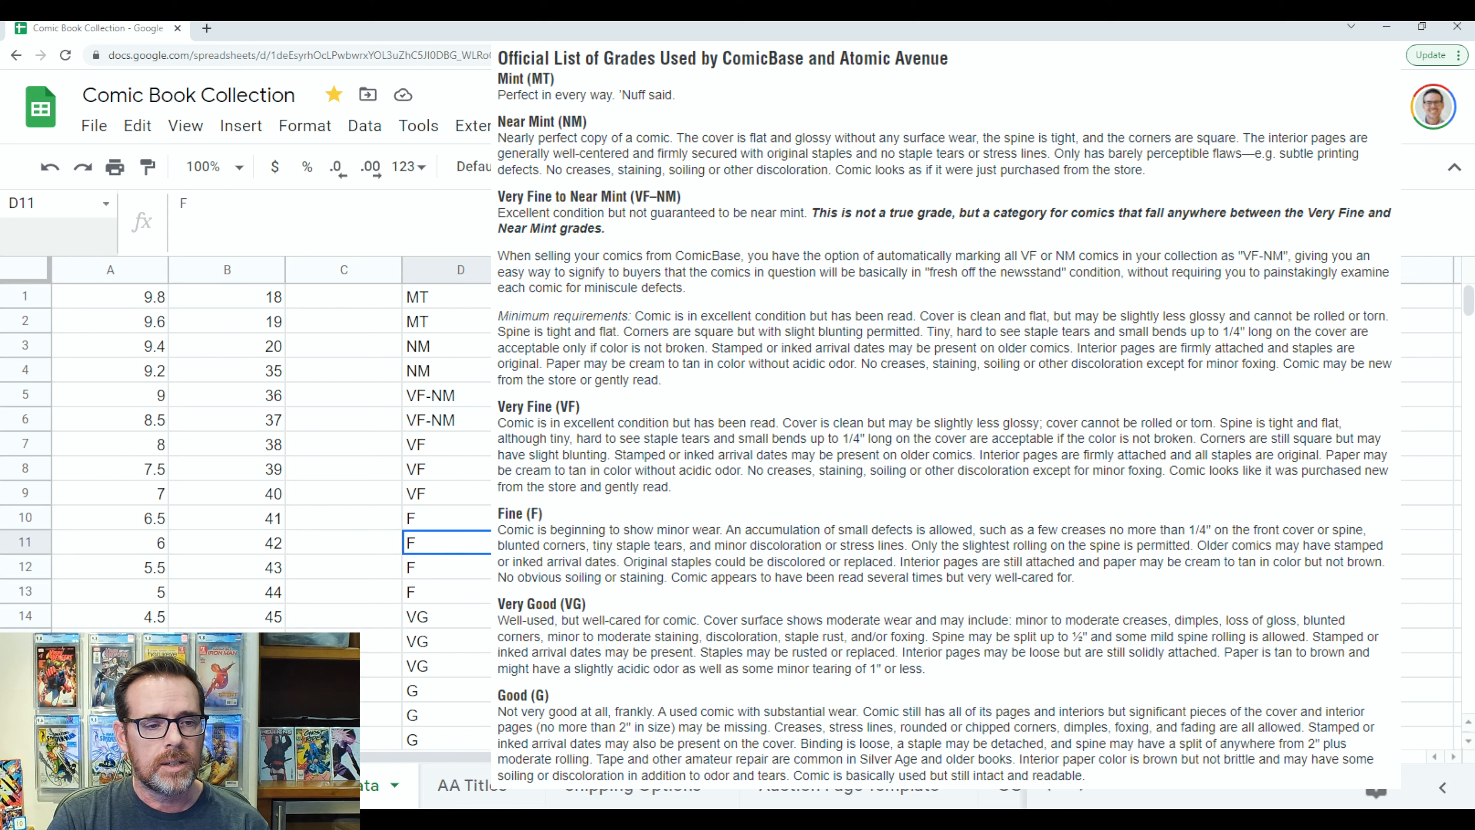
{"action": "key", "text": "Up"}
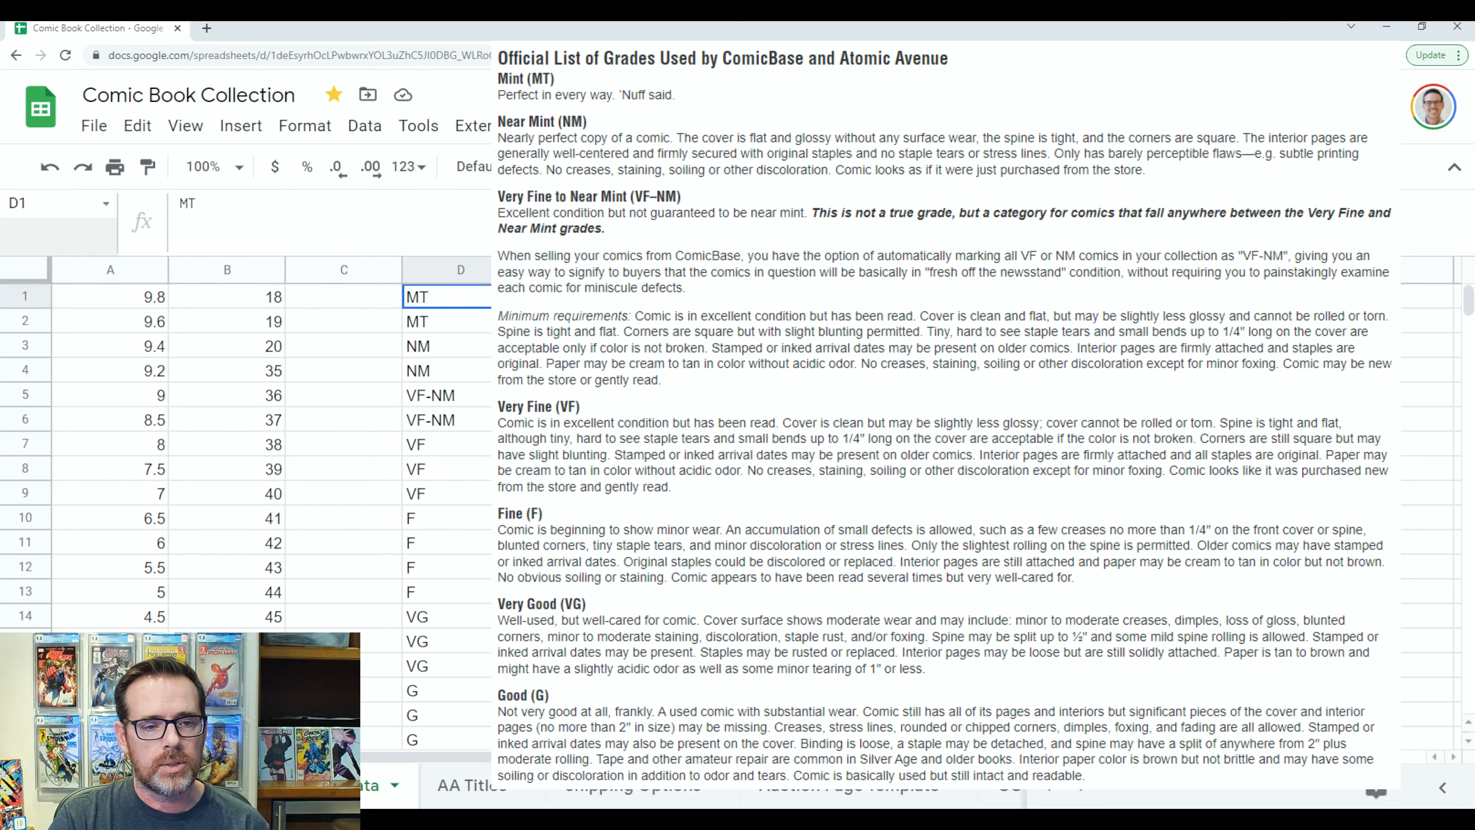
{"action": "key", "text": "Down"}
{"action": "key", "text": "Down"}
{"action": "key", "text": "Down"}
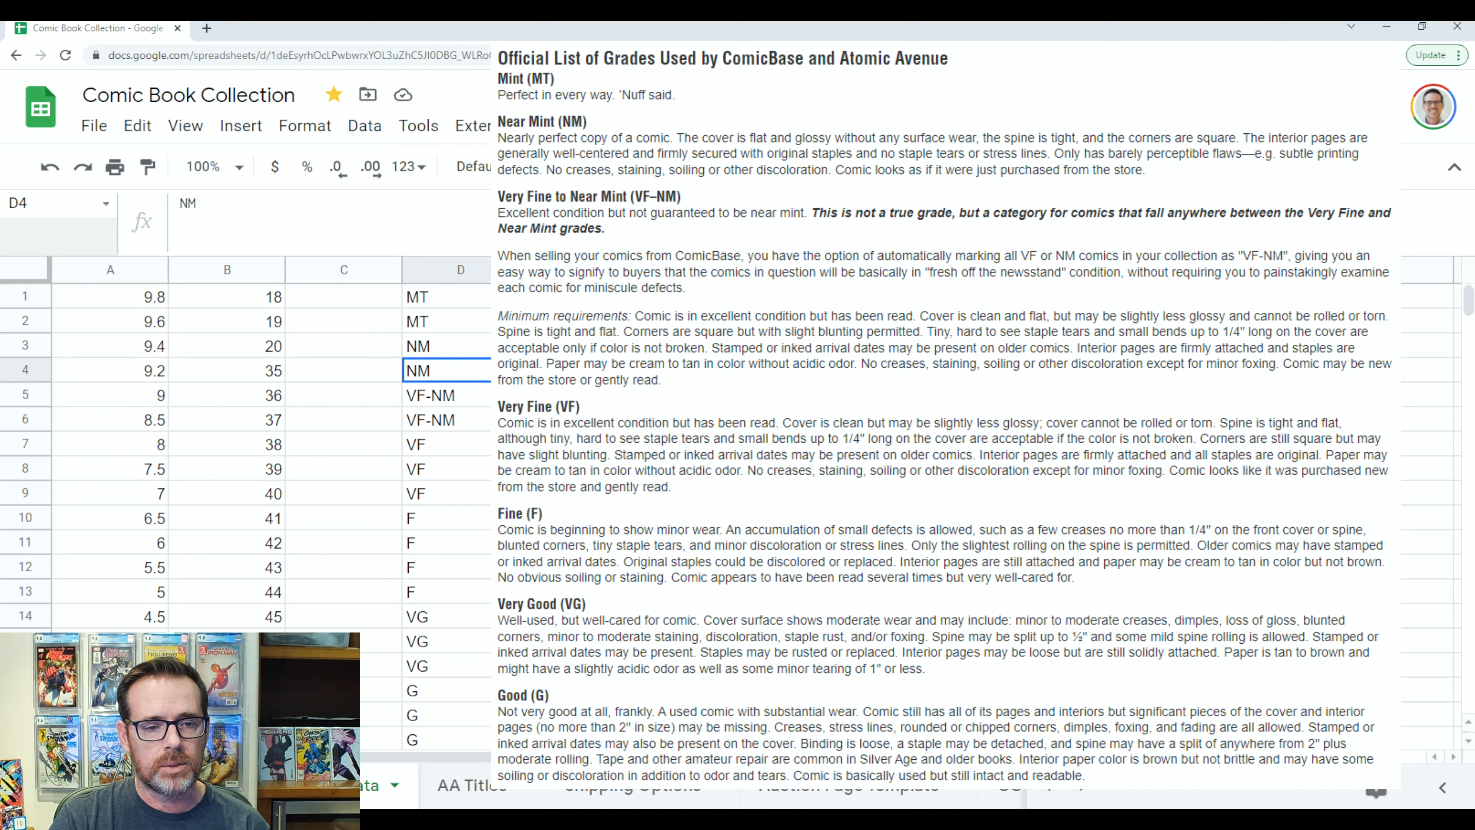
{"action": "key", "text": "Down"}
{"action": "key", "text": "Down"}
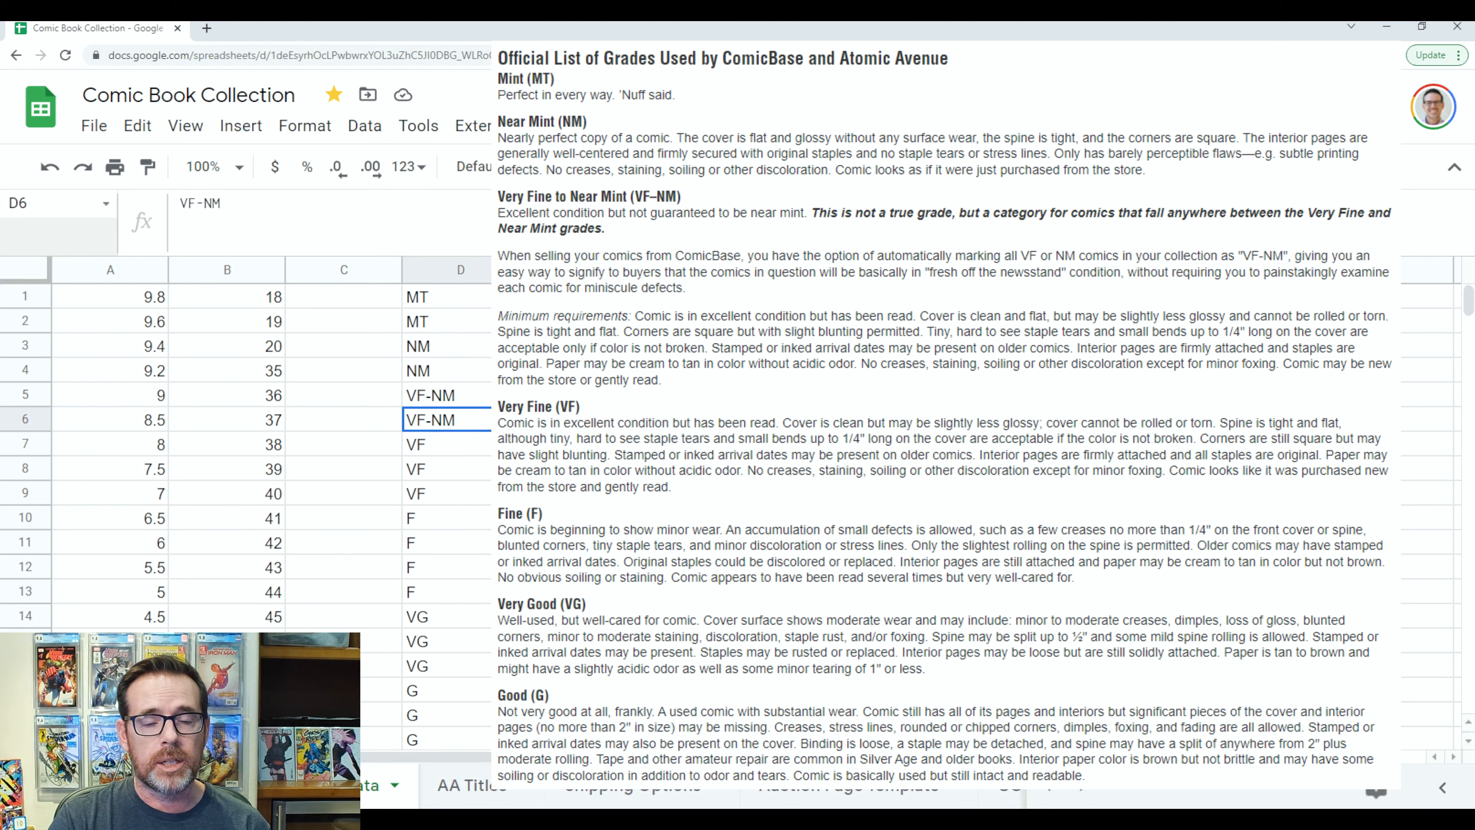
{"action": "key", "text": "Down"}
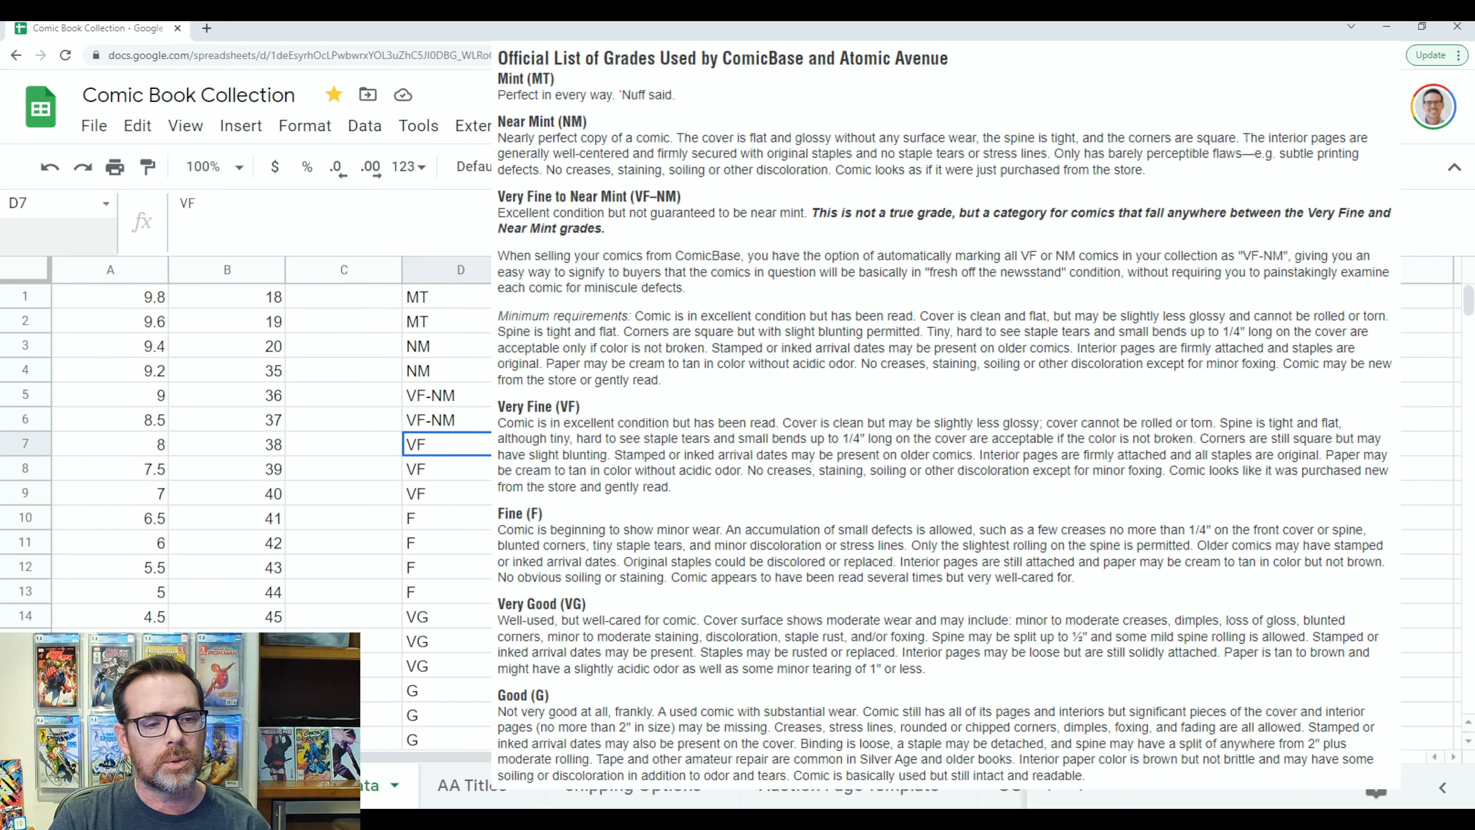
{"action": "key", "text": "Down"}
{"action": "key", "text": "Down"}
{"action": "key", "text": "Down"}
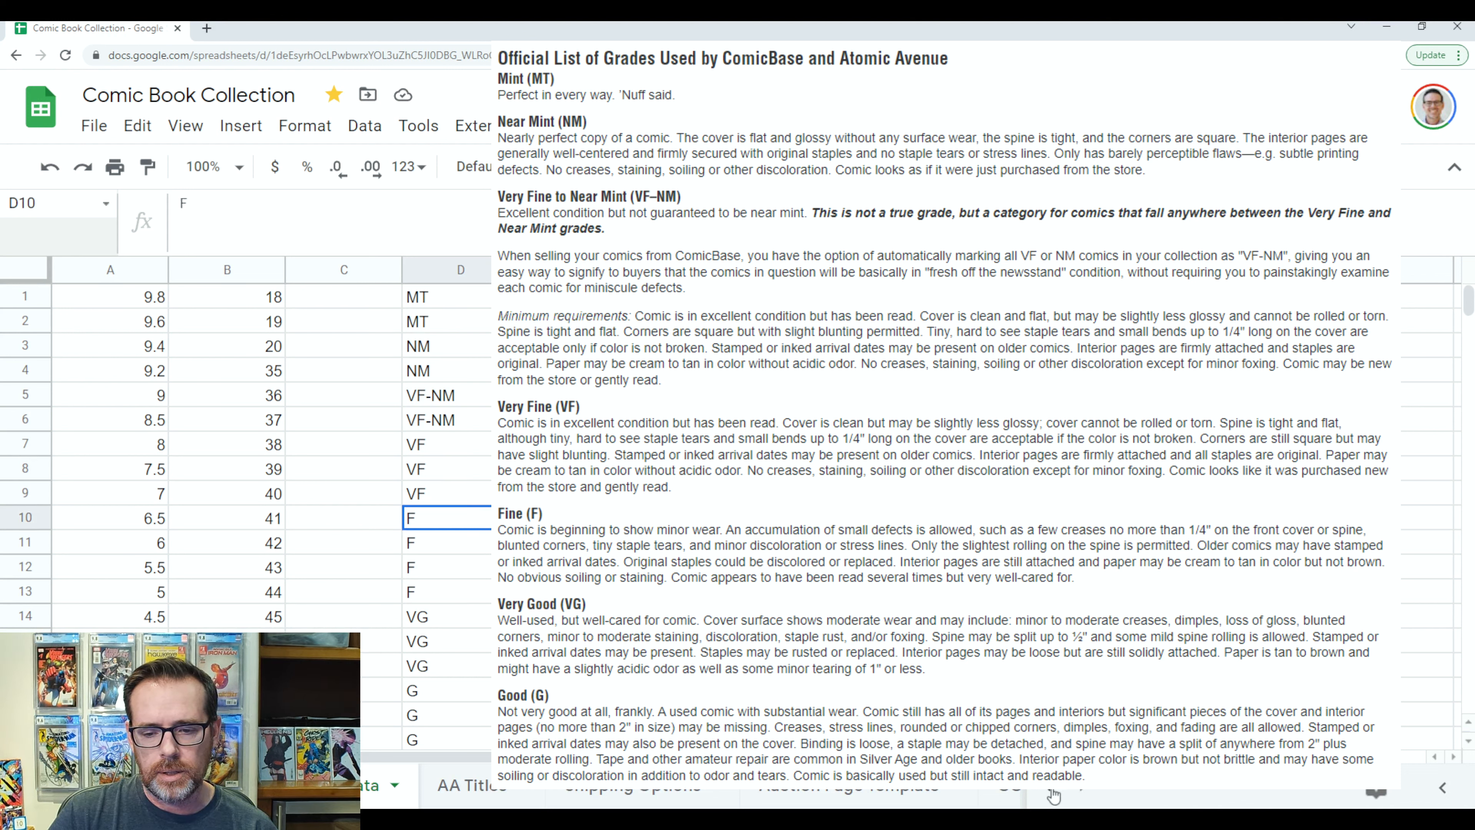
- Return to the collection sheet and check the AA Condition lookups down to Captain America #267
{"action": "left_click", "coordinate": [1050, 793]}
{"action": "left_click", "coordinate": [1050, 793]}
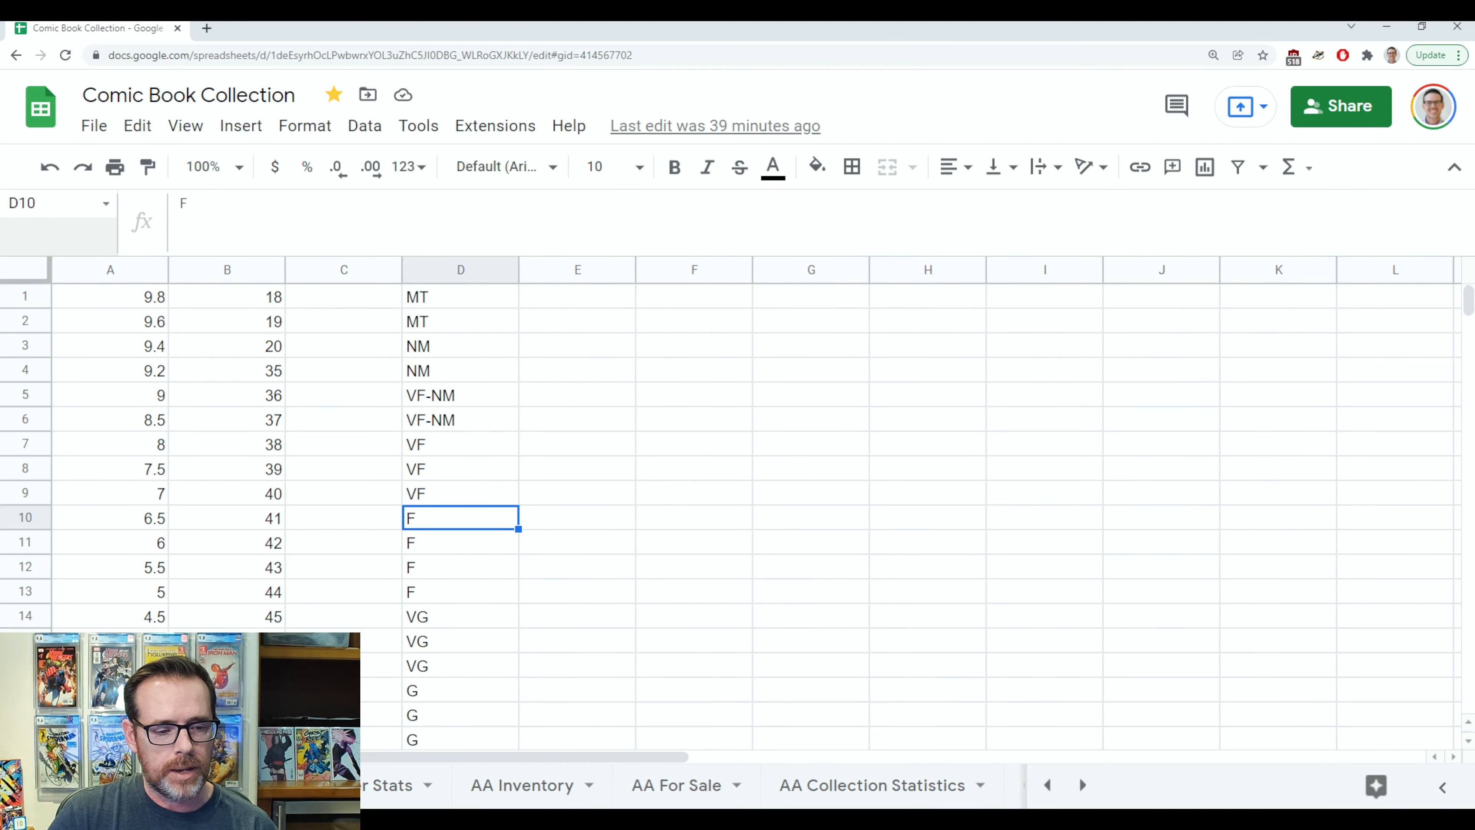
{"action": "left_click", "coordinate": [1048, 785]}
{"action": "left_click", "coordinate": [366, 785]}
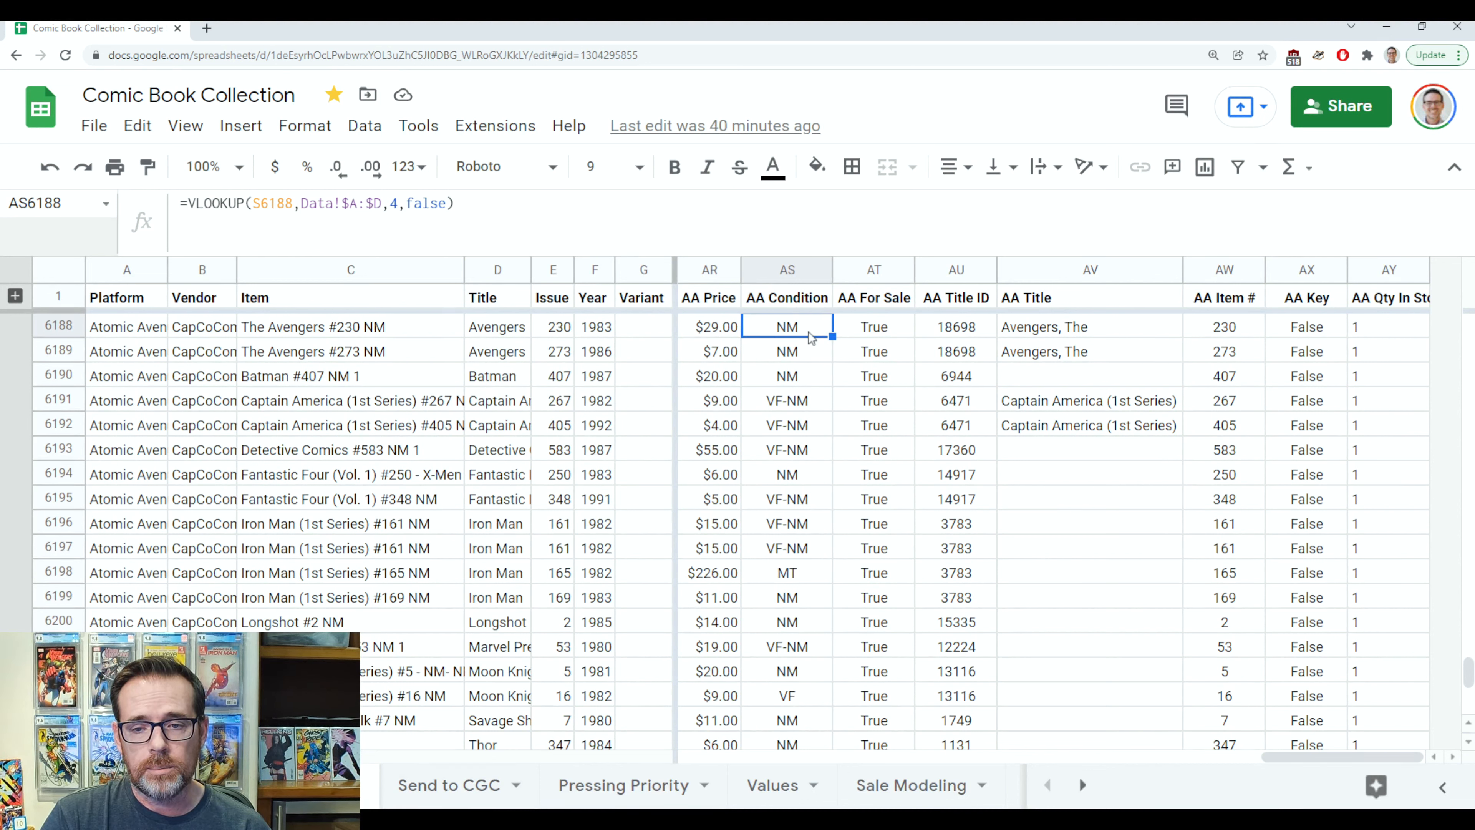
{"action": "key", "text": "Down"}
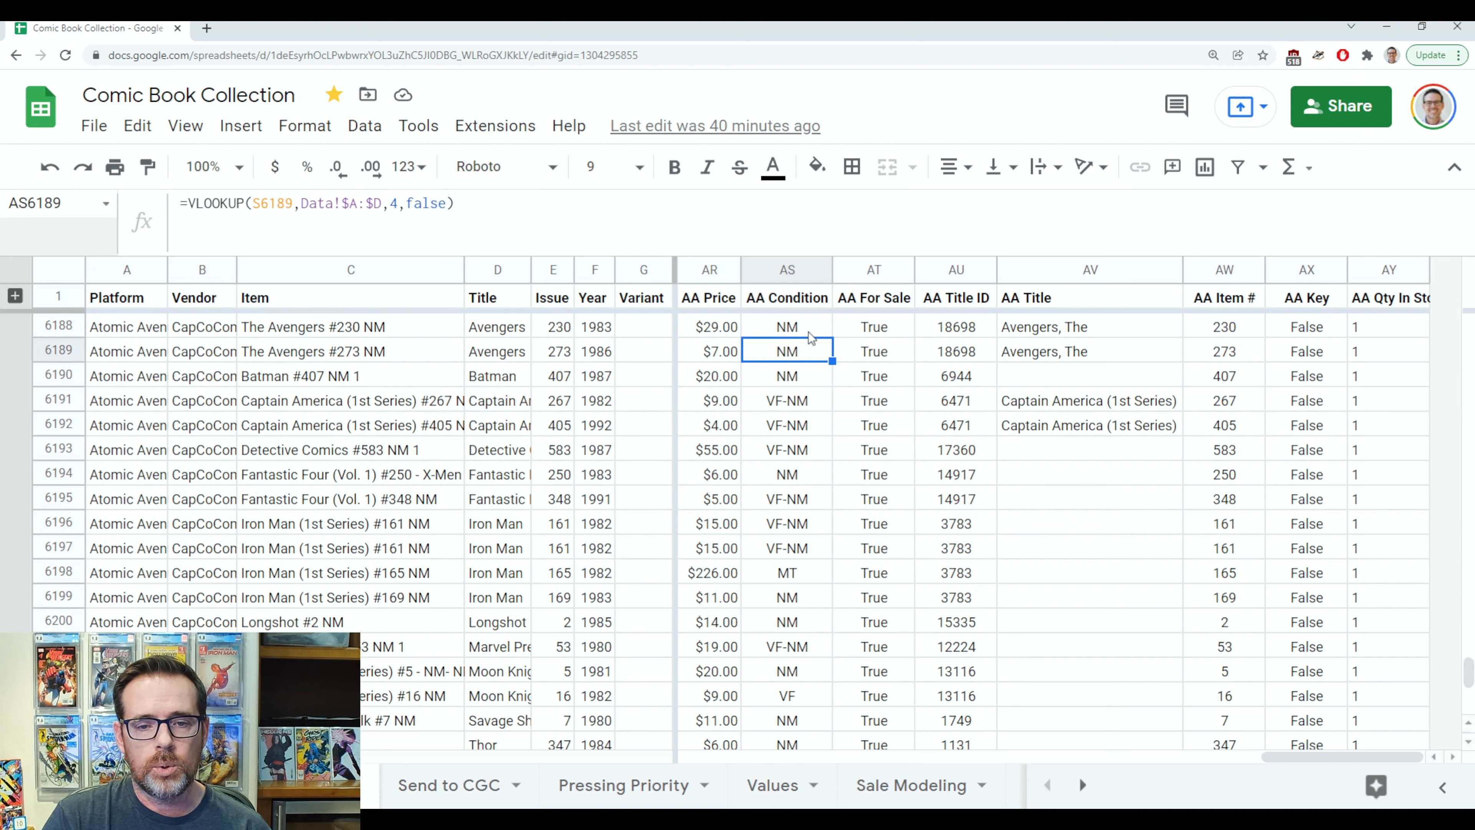
{"action": "key", "text": "Down"}
{"action": "key", "text": "Down"}
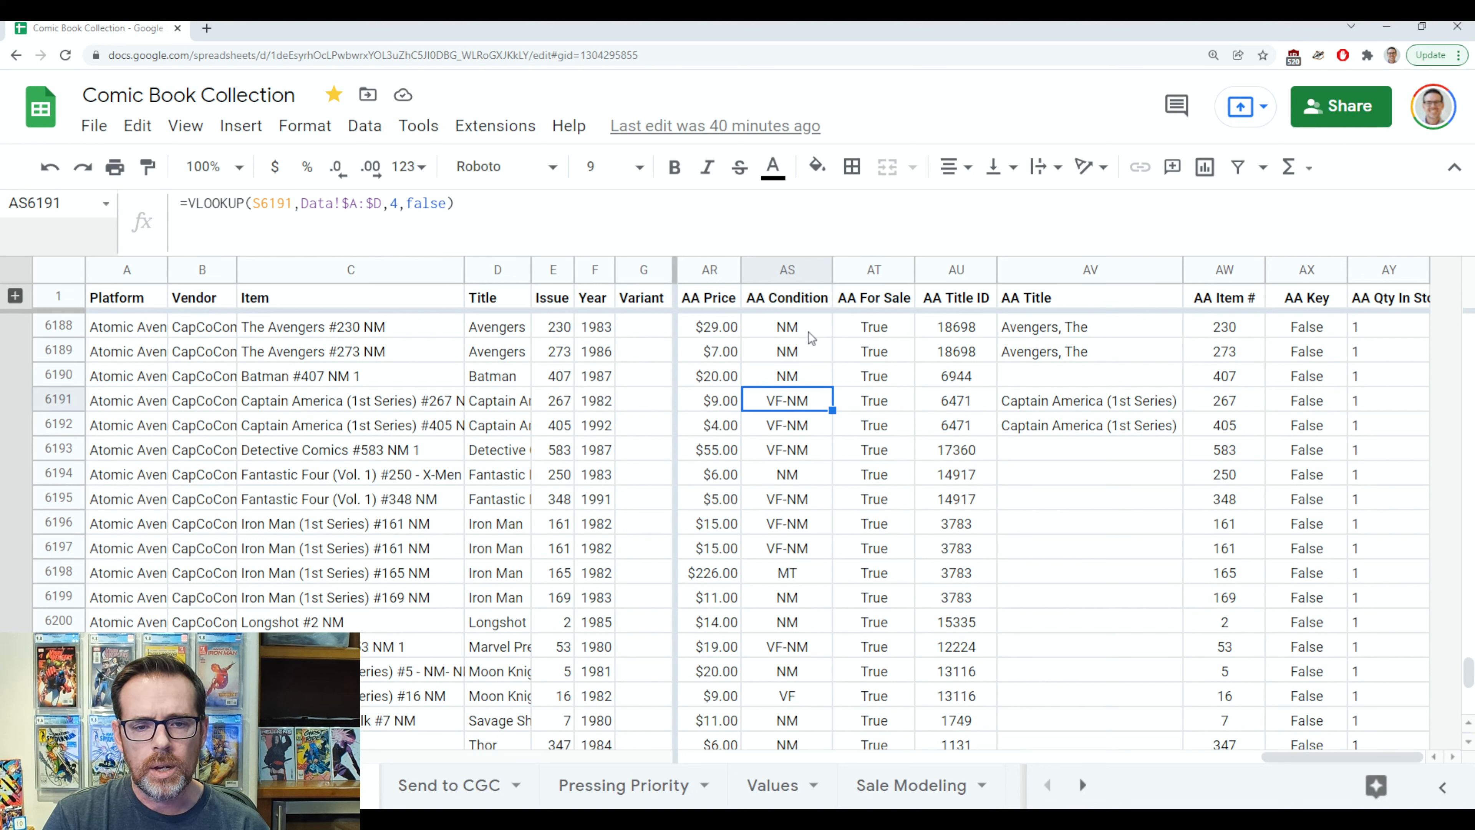
- Review the AA Price formulas from Captain America #267 up to The Avengers #230, ending on that row's AA Condition
{"action": "key", "text": "Left"}
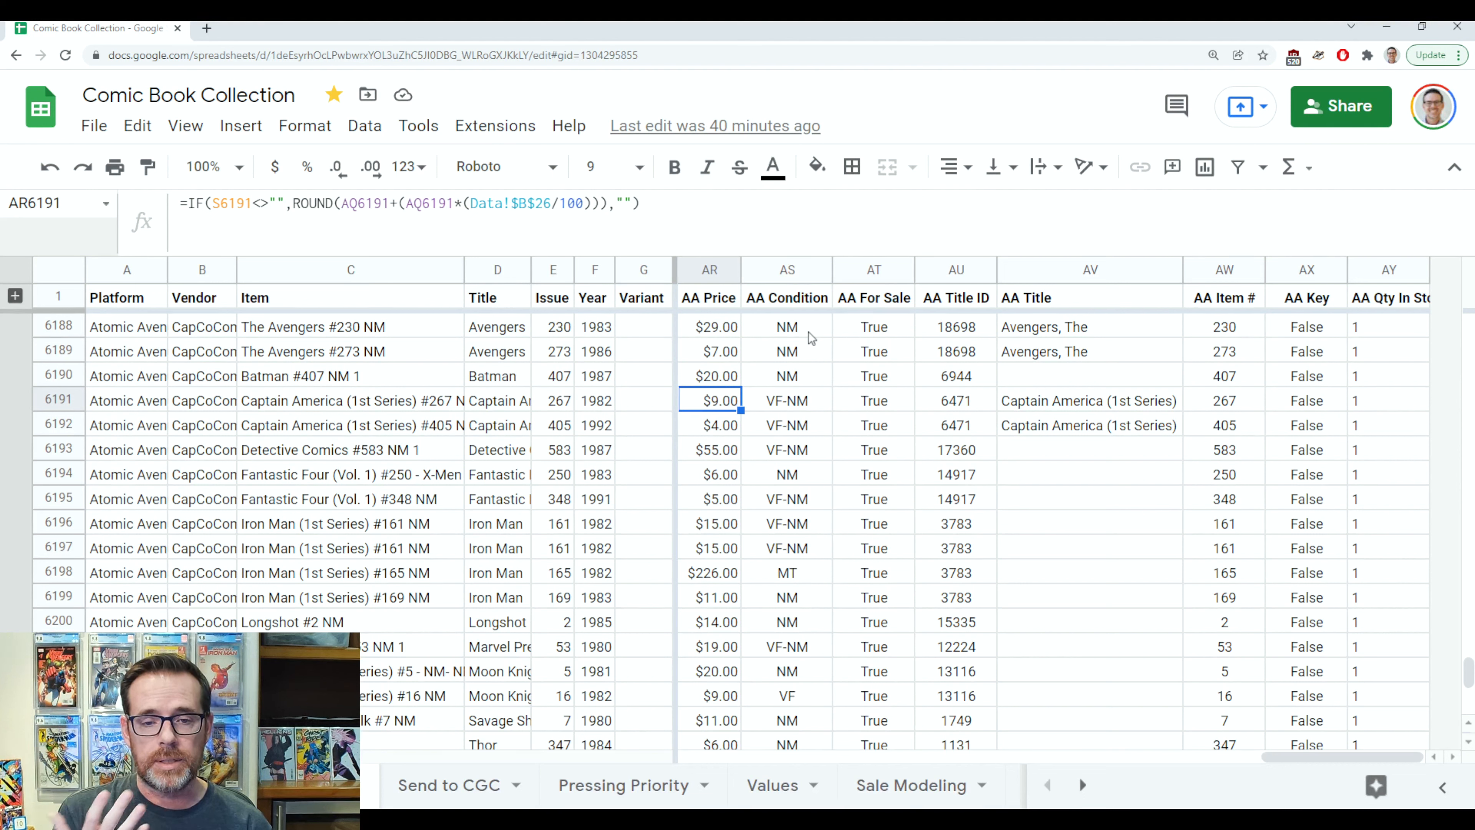
{"action": "key", "text": "Up"}
{"action": "key", "text": "Up"}
{"action": "key", "text": "Up"}
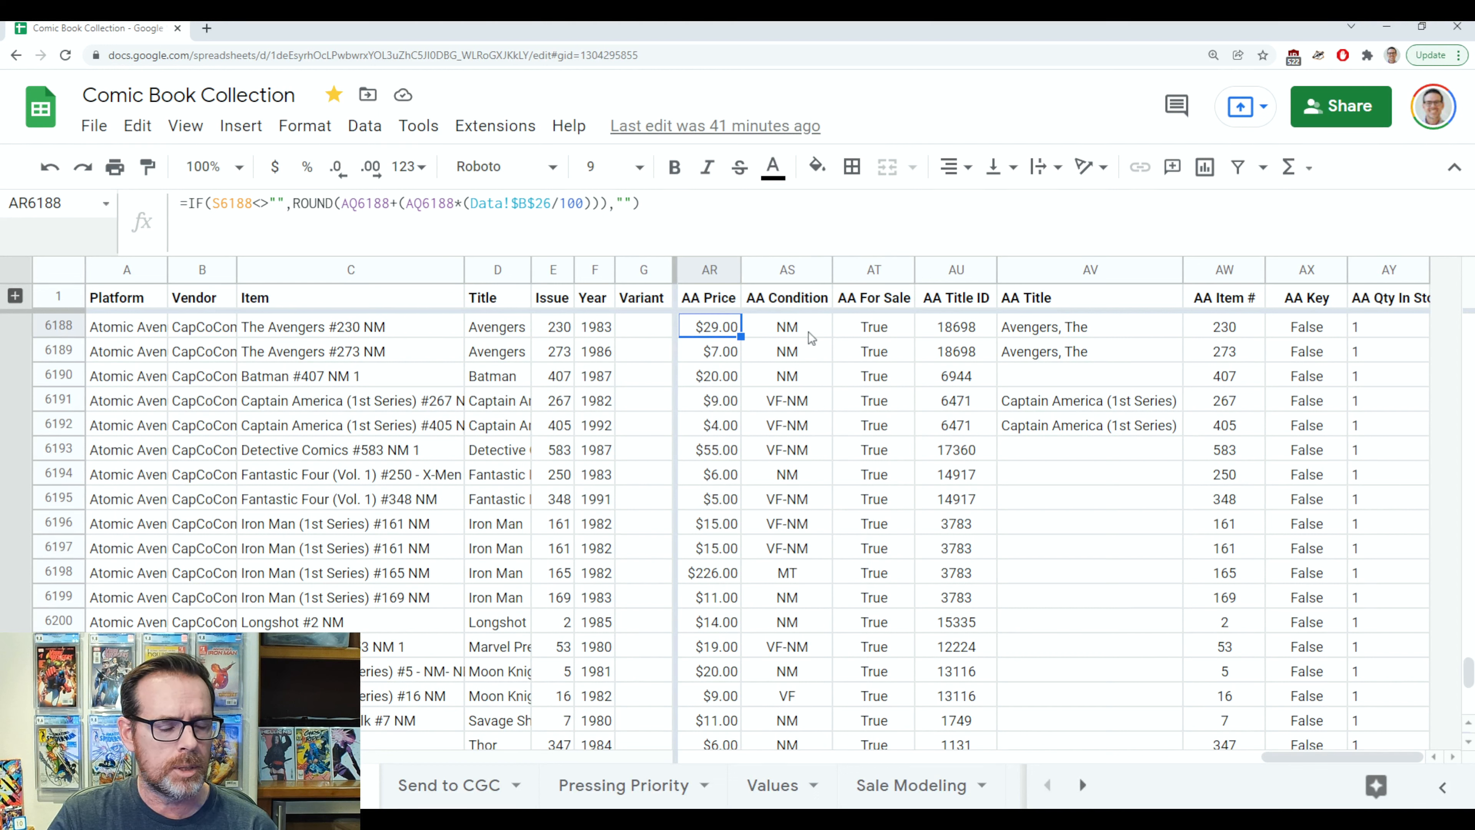
{"action": "left_click", "coordinate": [811, 337]}
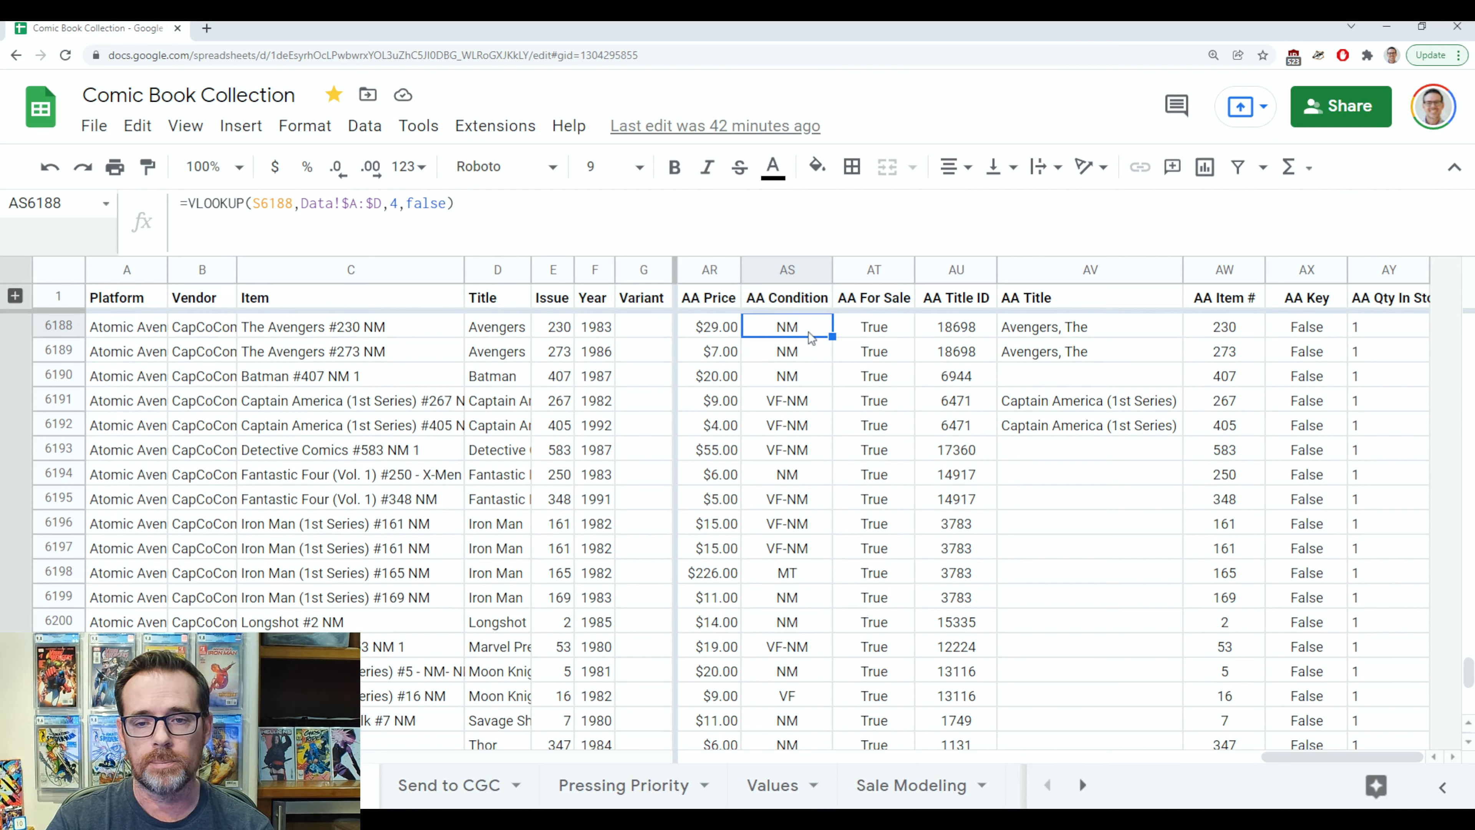
- Set the AA For Sale value for Batman #407 to False
{"action": "key", "text": "Right"}
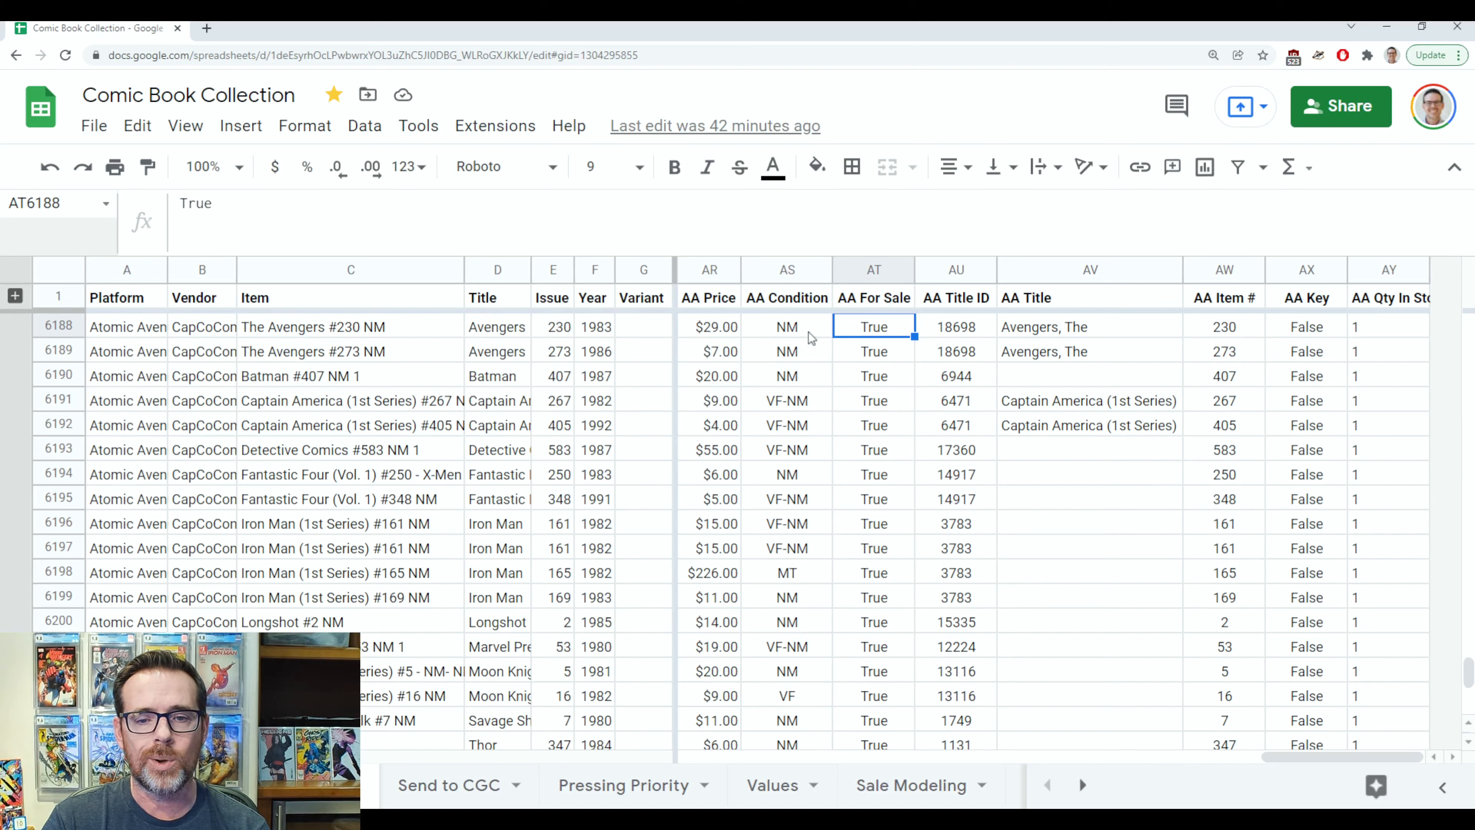
{"action": "key", "text": "Down"}
{"action": "key", "text": "Down"}
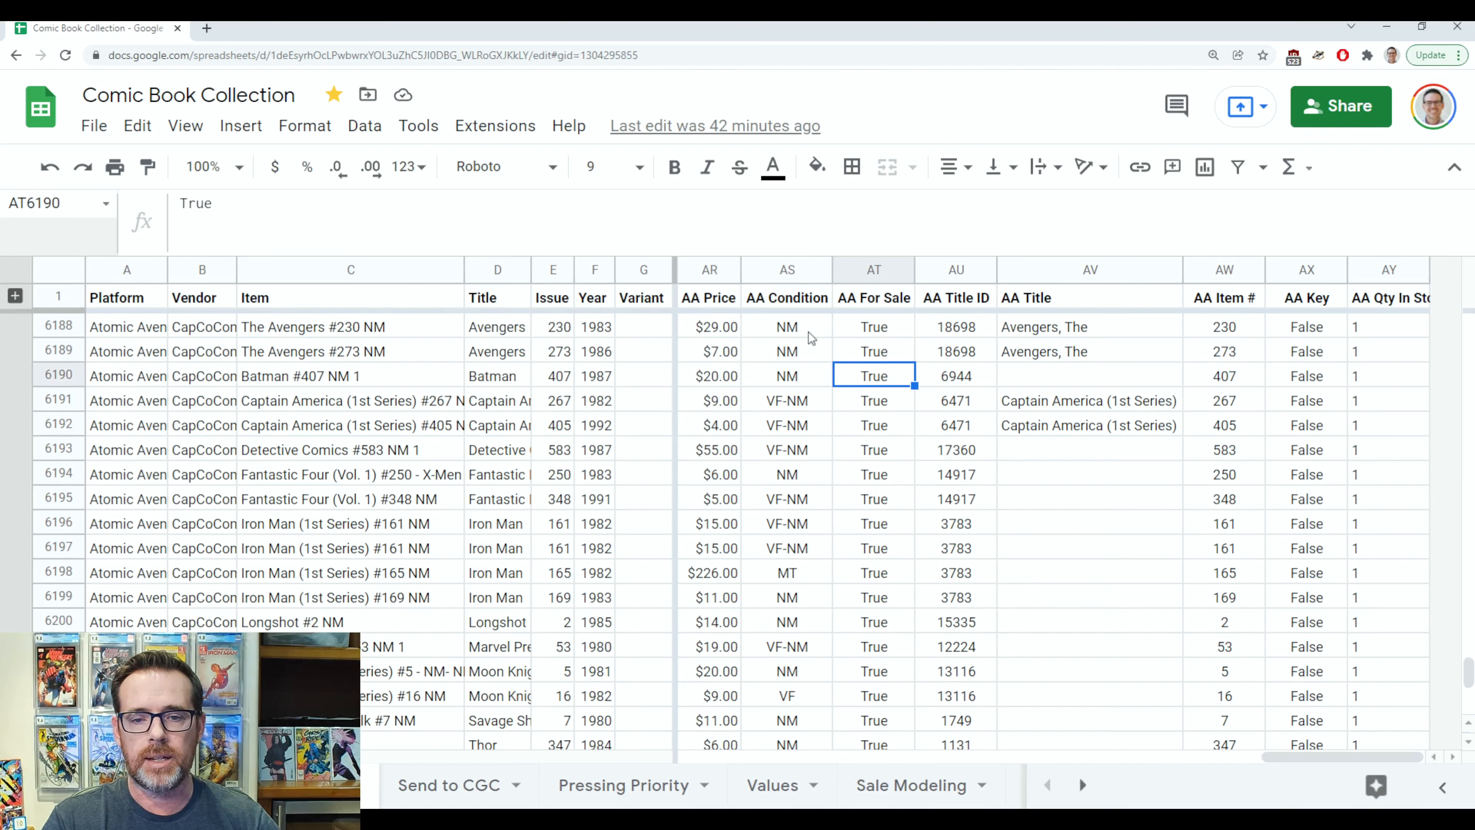
{"action": "type", "text": "False"}
{"action": "key", "text": "Return"}
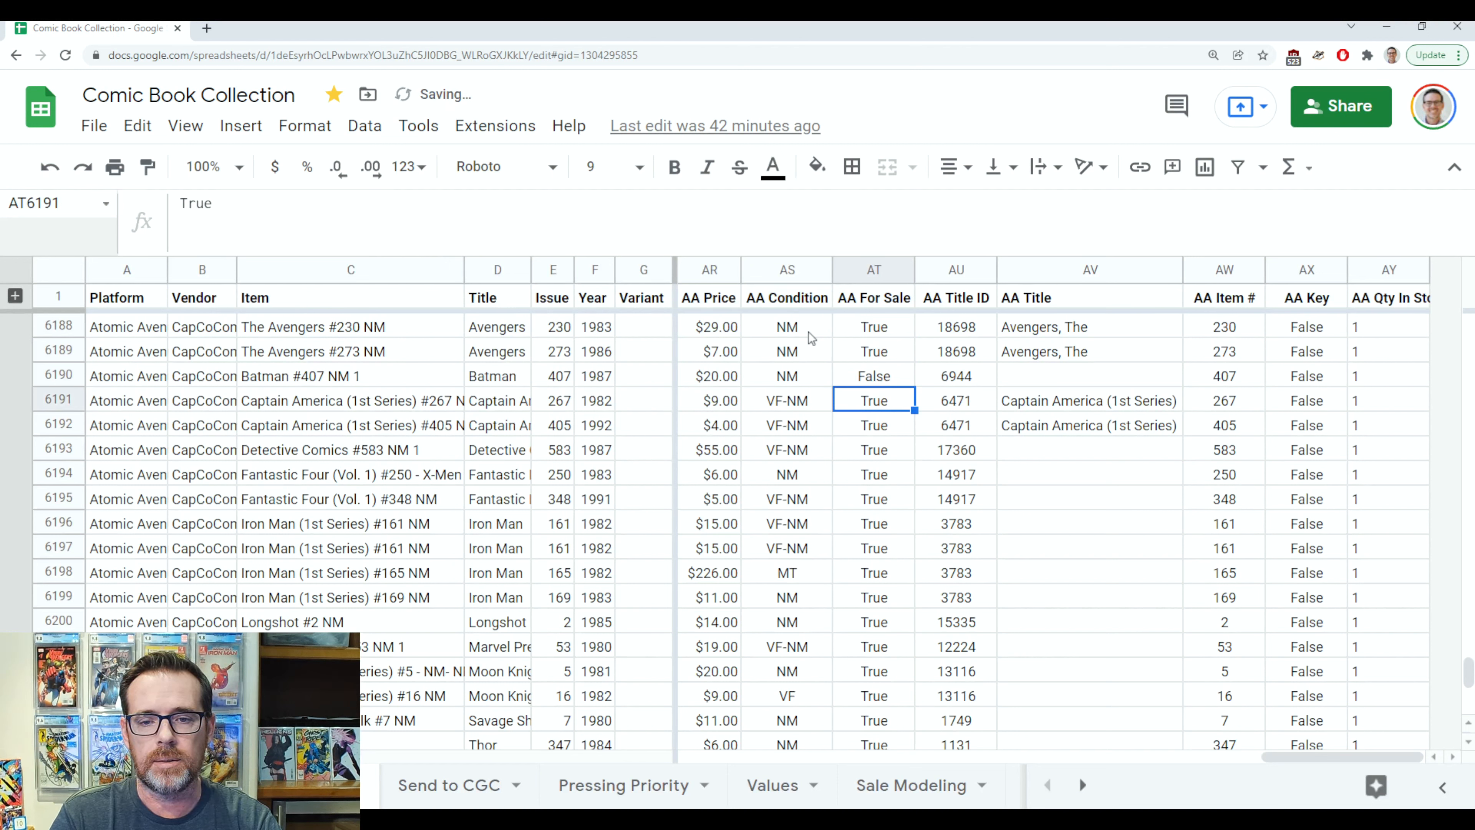
{"action": "key", "text": "Up"}
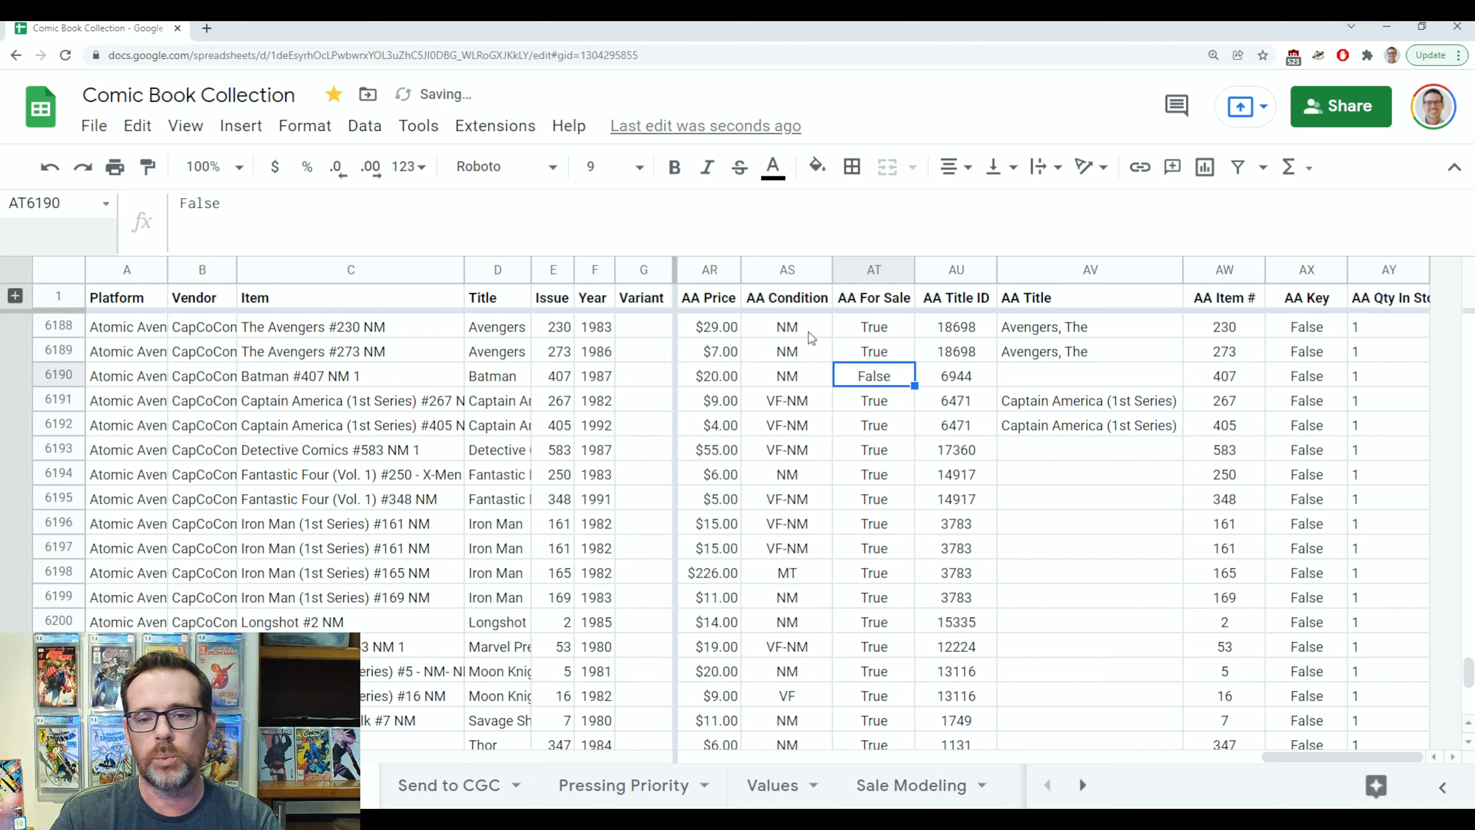
- Undo the AA For Sale change for Batman #407
{"action": "key", "text": "ctrl+z"}
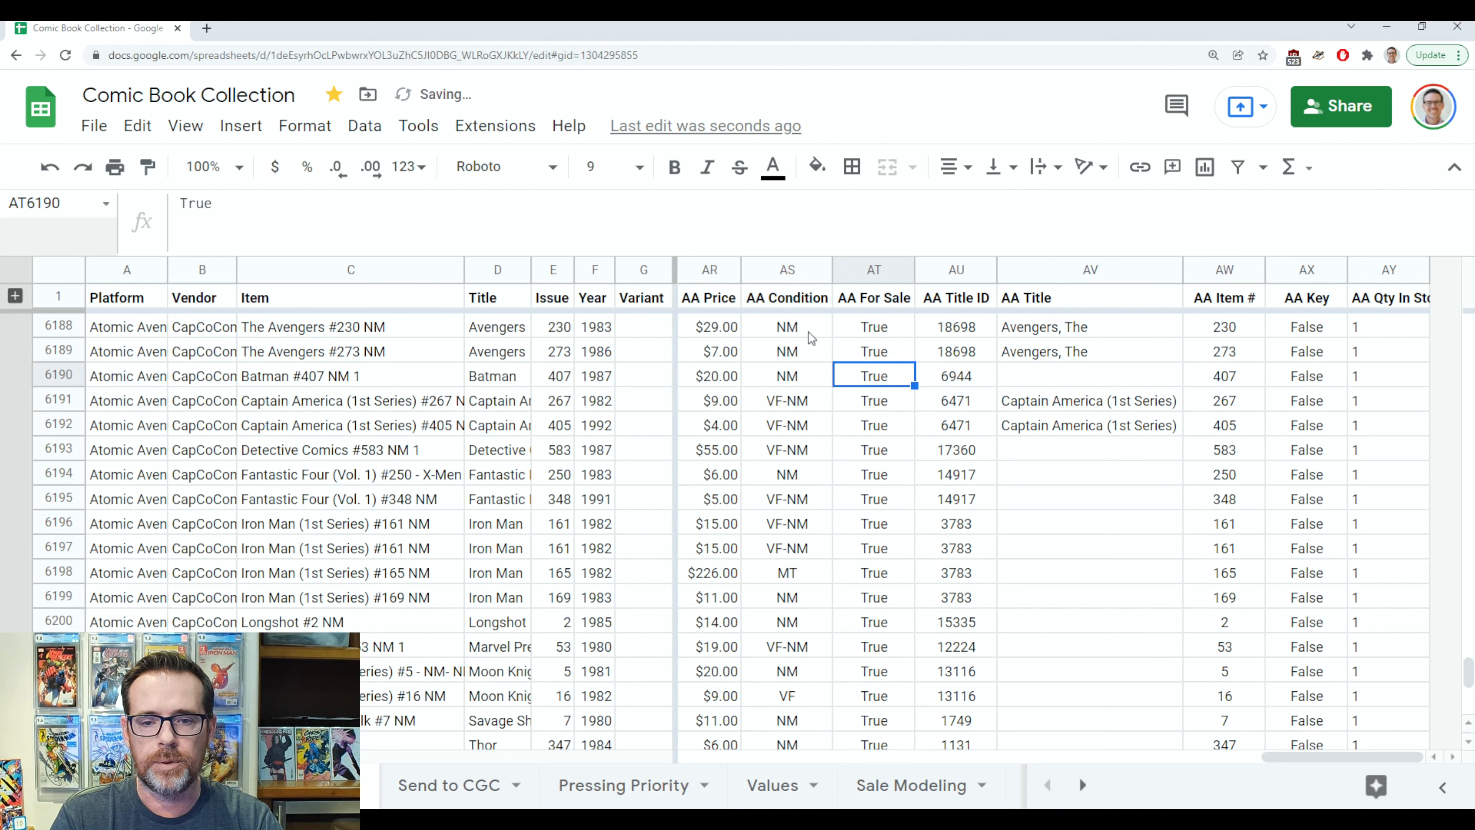
{"action": "key", "text": "Down"}
{"action": "key", "text": "Up"}
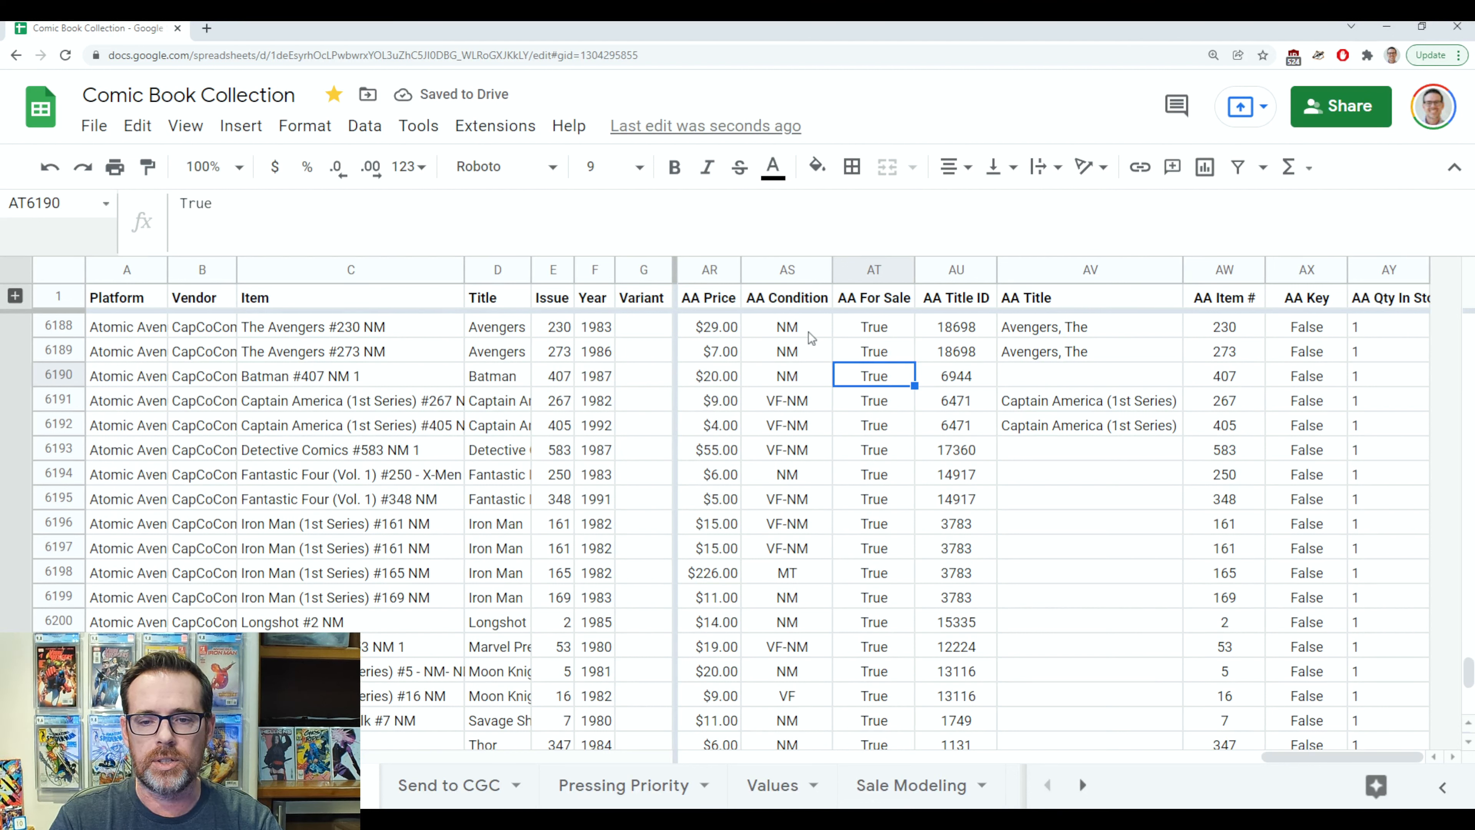
- Inspect the AA Title ID formula for Batman #407, and compare The Avengers #273's item name with its AA Title formula
{"action": "key", "text": "Right"}
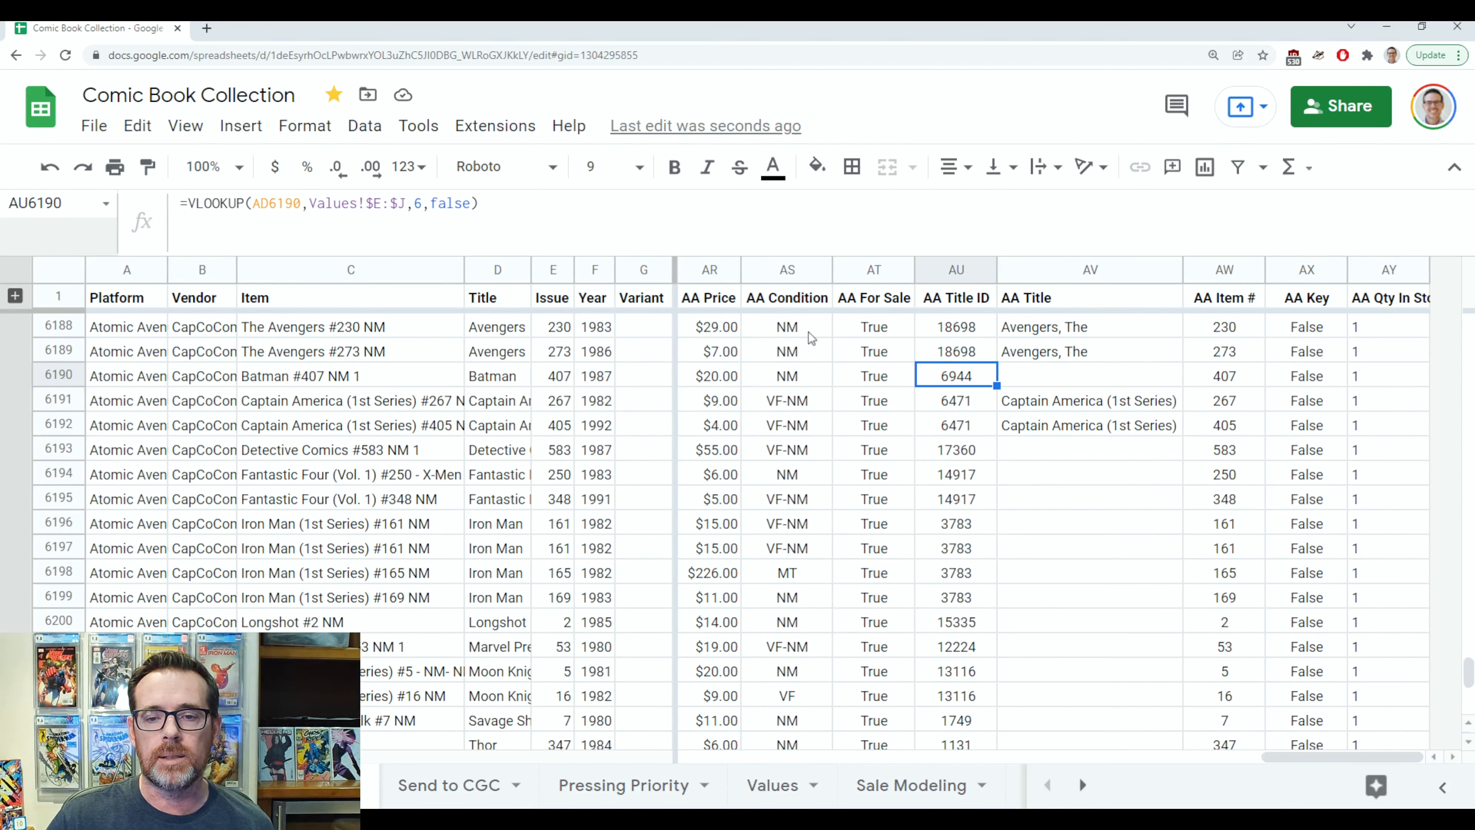
{"action": "left_click", "coordinate": [1066, 352]}
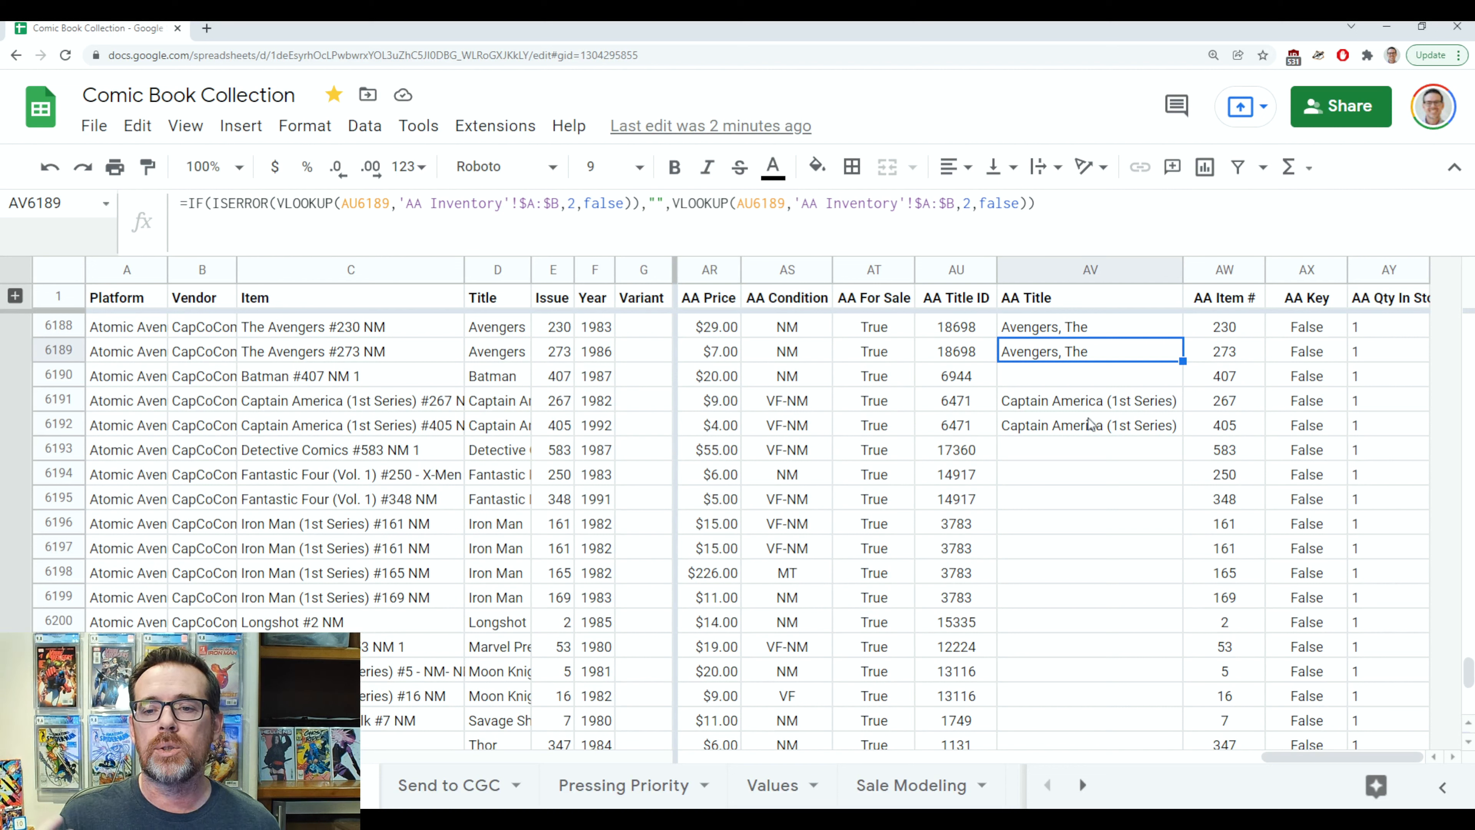
{"action": "left_click", "coordinate": [958, 355]}
{"action": "key", "text": "Right"}
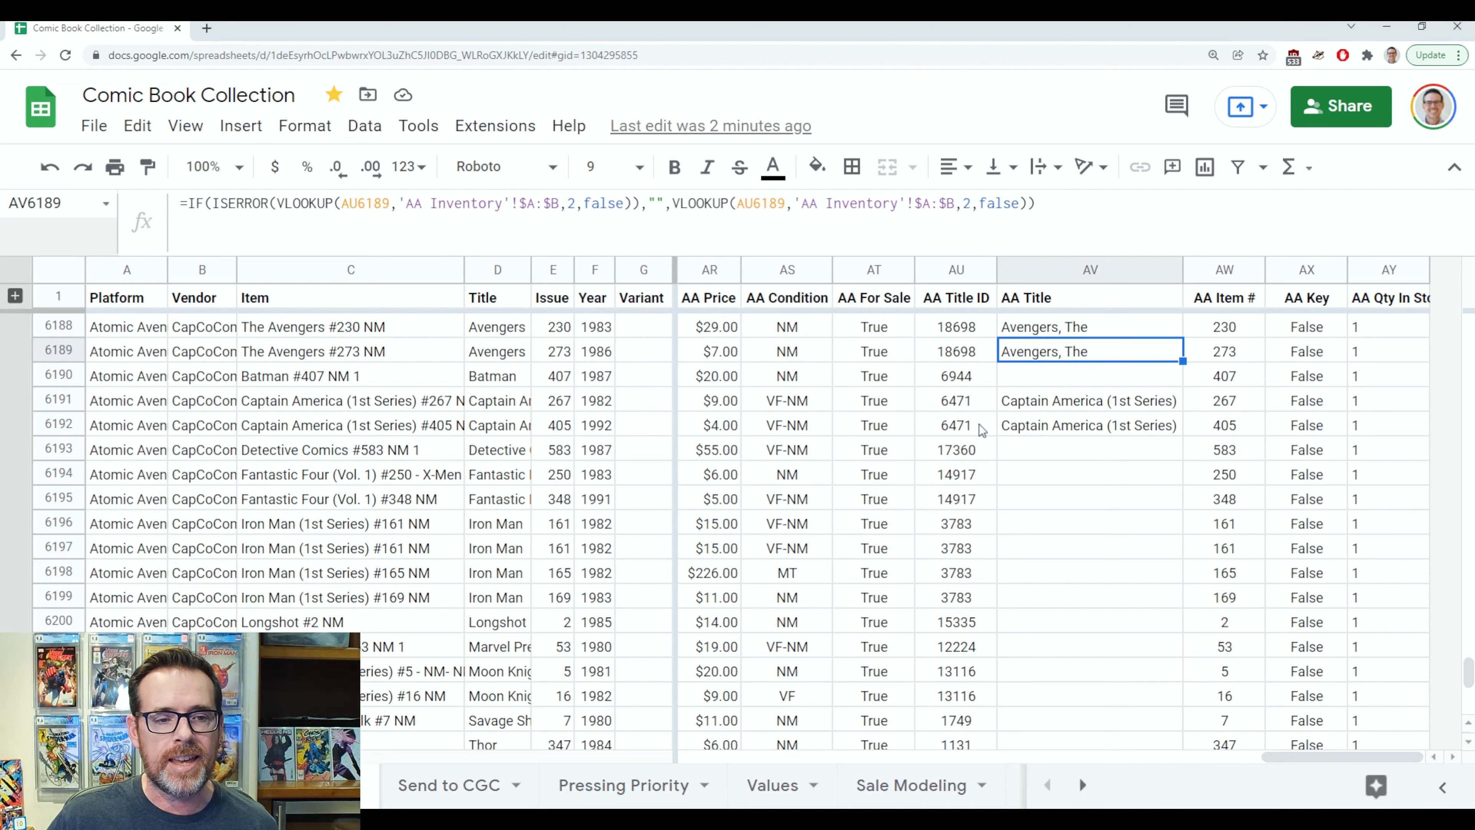
{"action": "left_click", "coordinate": [320, 358]}
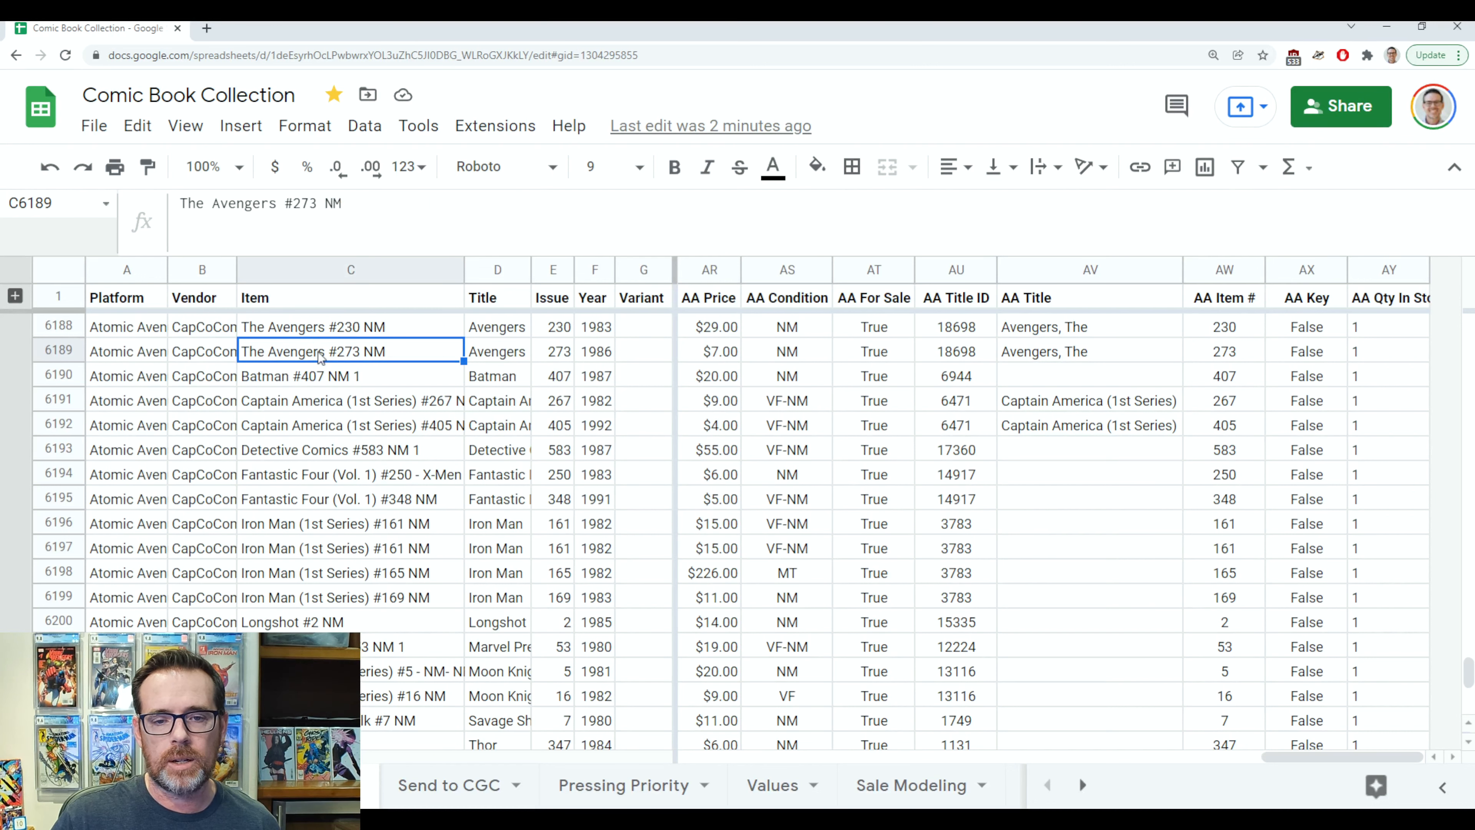
{"action": "left_click", "coordinate": [1028, 357]}
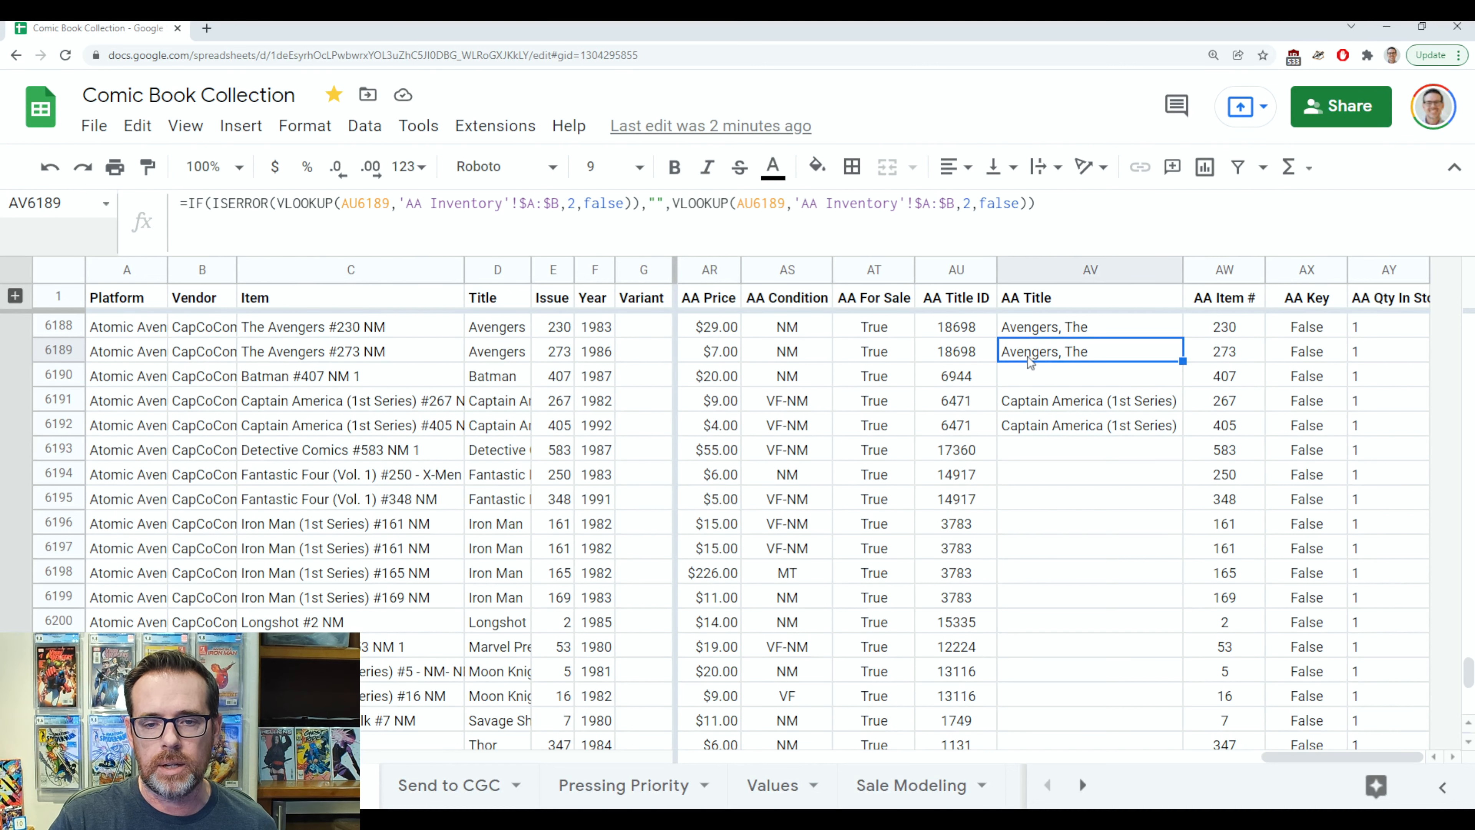
- Trace The Avengers #273 row back to the Unique Issue formula that combines title, issue, year and variant
{"action": "key", "text": "Left"}
{"action": "key", "text": "Left"}
{"action": "key", "text": "Left"}
{"action": "key", "text": "Left"}
{"action": "key", "text": "Left"}
{"action": "key", "text": "Left"}
{"action": "key", "text": "Left"}
{"action": "key", "text": "Left"}
{"action": "key", "text": "Left"}
{"action": "key", "text": "Left"}
{"action": "key", "text": "Left"}
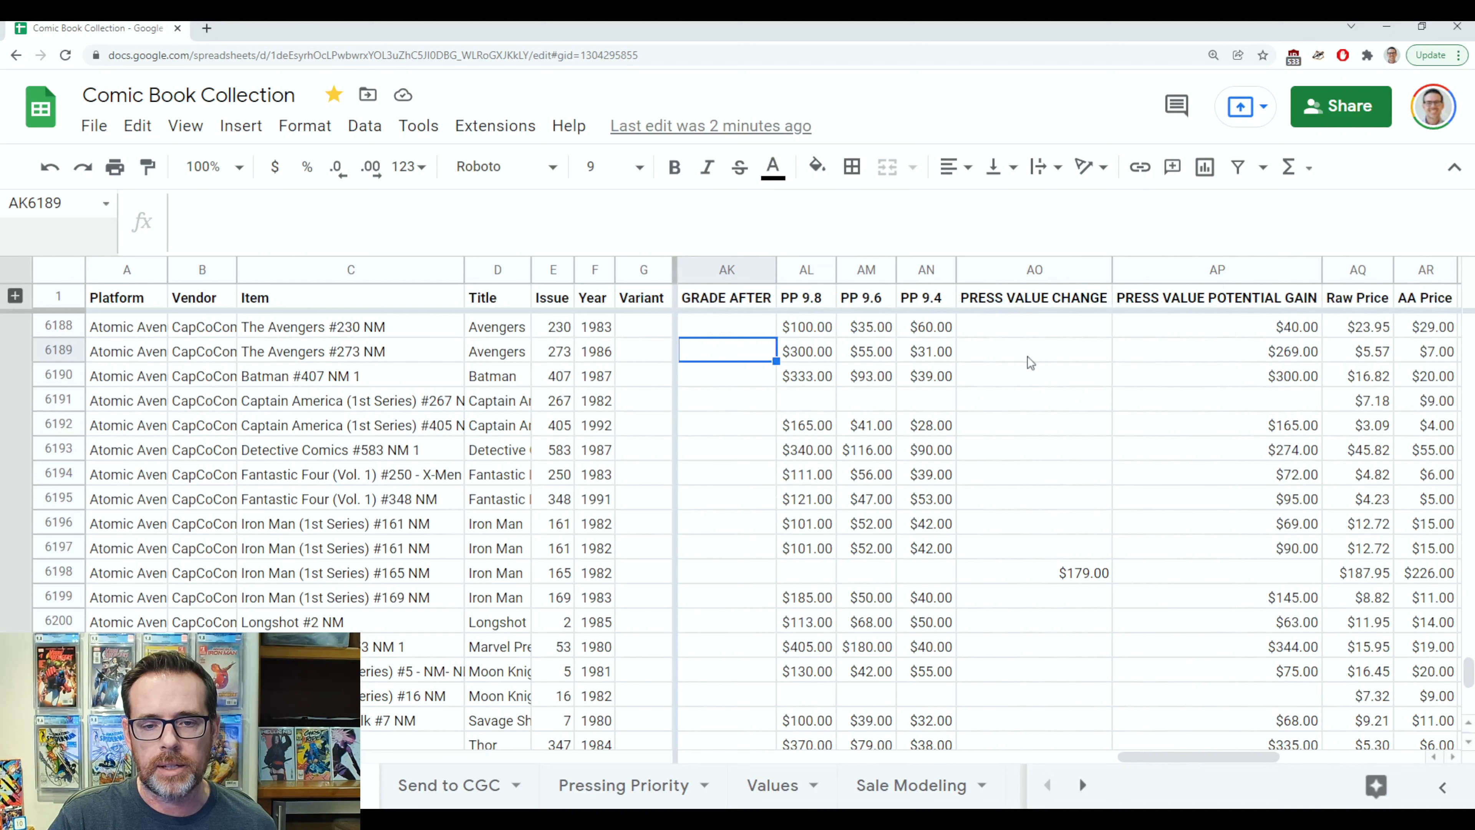
{"action": "key", "text": "Left"}
{"action": "key", "text": "Left"}
{"action": "key", "text": "Left"}
{"action": "key", "text": "Left"}
{"action": "key", "text": "Left"}
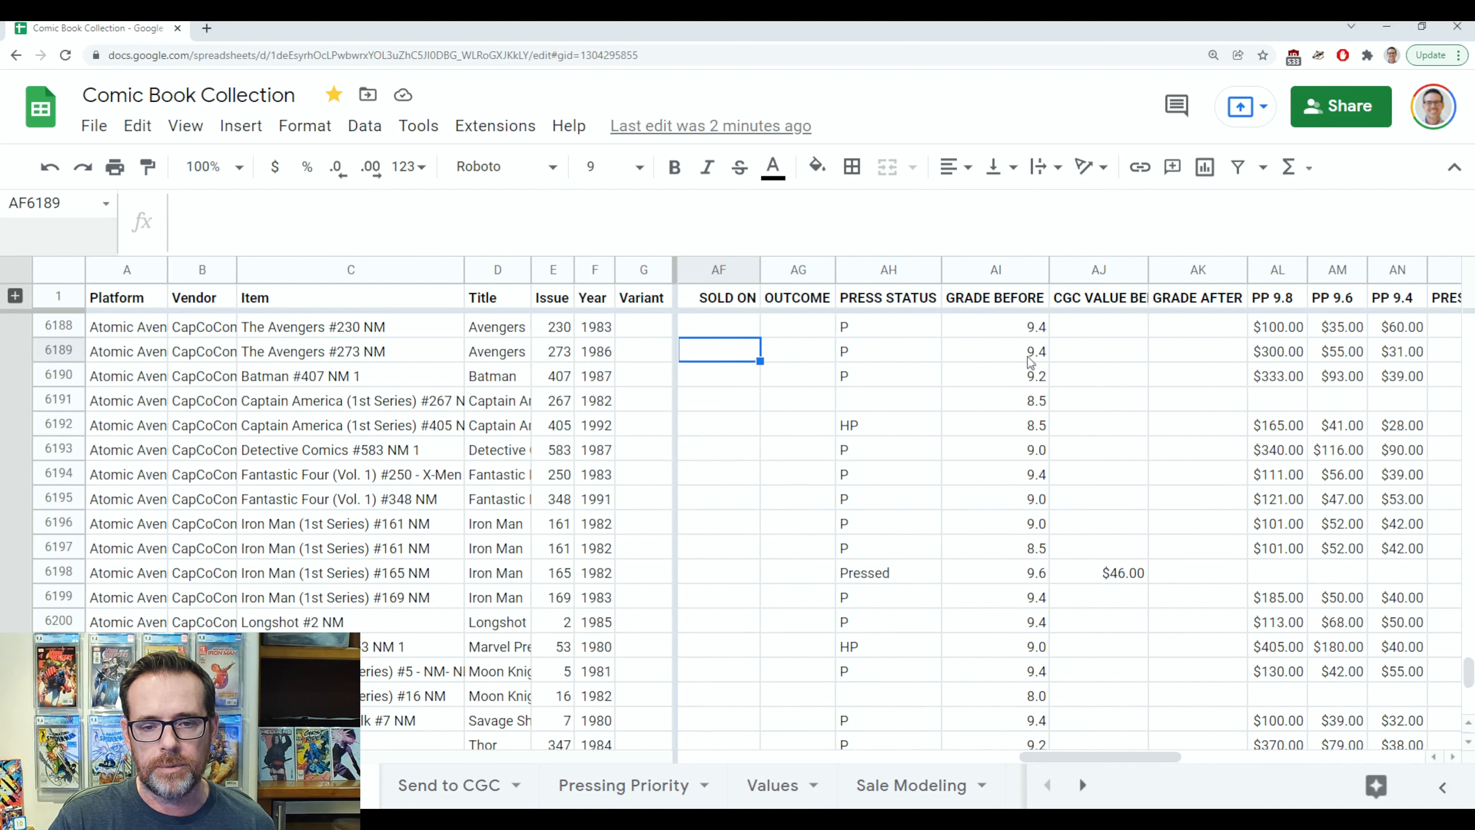
{"action": "key", "text": "Left"}
{"action": "key", "text": "Left"}
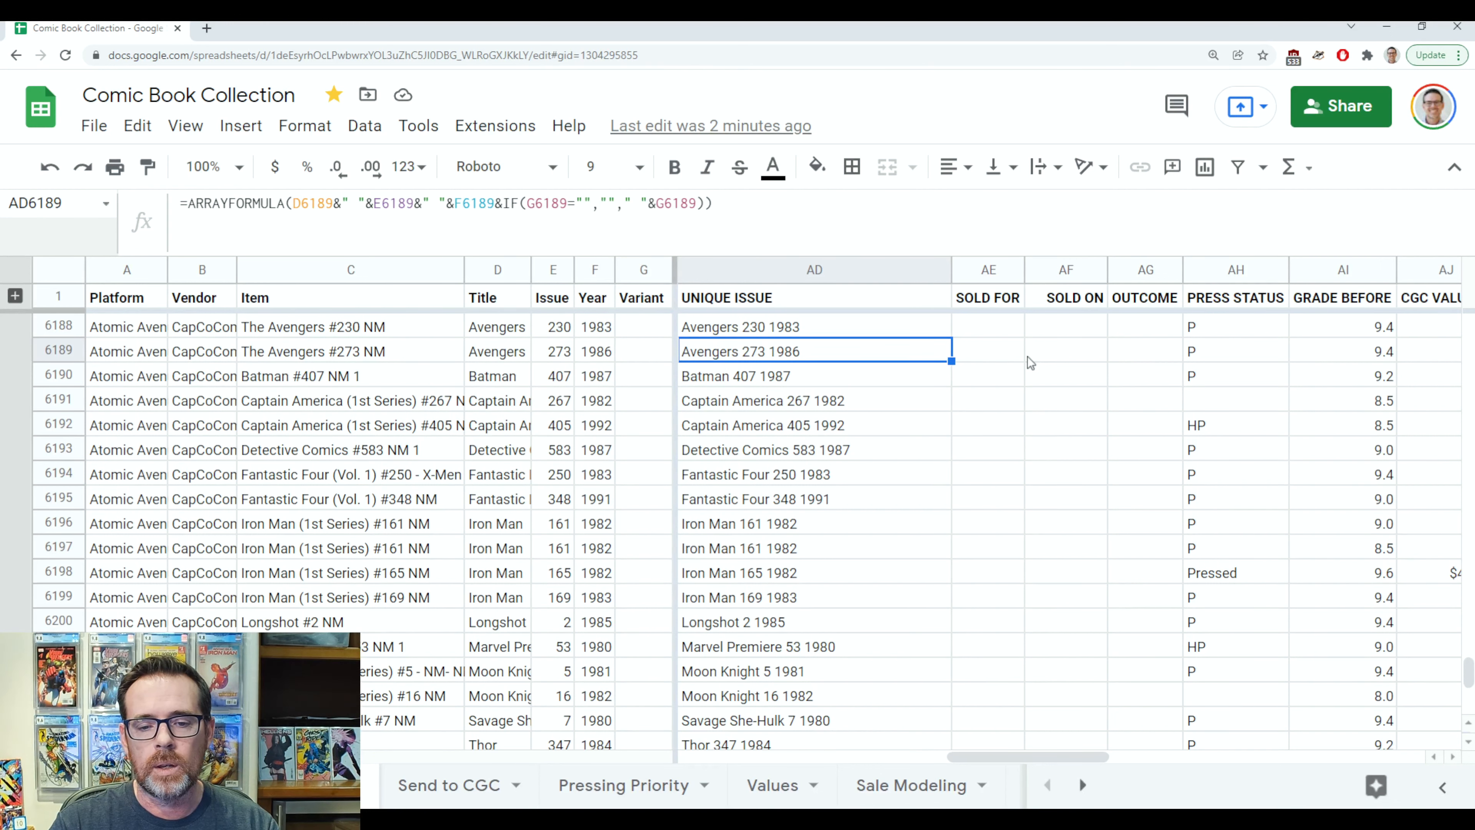
- Examine the AA Title ID formula for The Avengers #273, which looks up the unique issue on the Values sheet, leaving it unedited
{"action": "key", "text": "Right"}
{"action": "key", "text": "Right"}
{"action": "key", "text": "Right"}
{"action": "key", "text": "Right"}
{"action": "key", "text": "Right"}
{"action": "key", "text": "Right"}
{"action": "key", "text": "Right"}
{"action": "key", "text": "Right"}
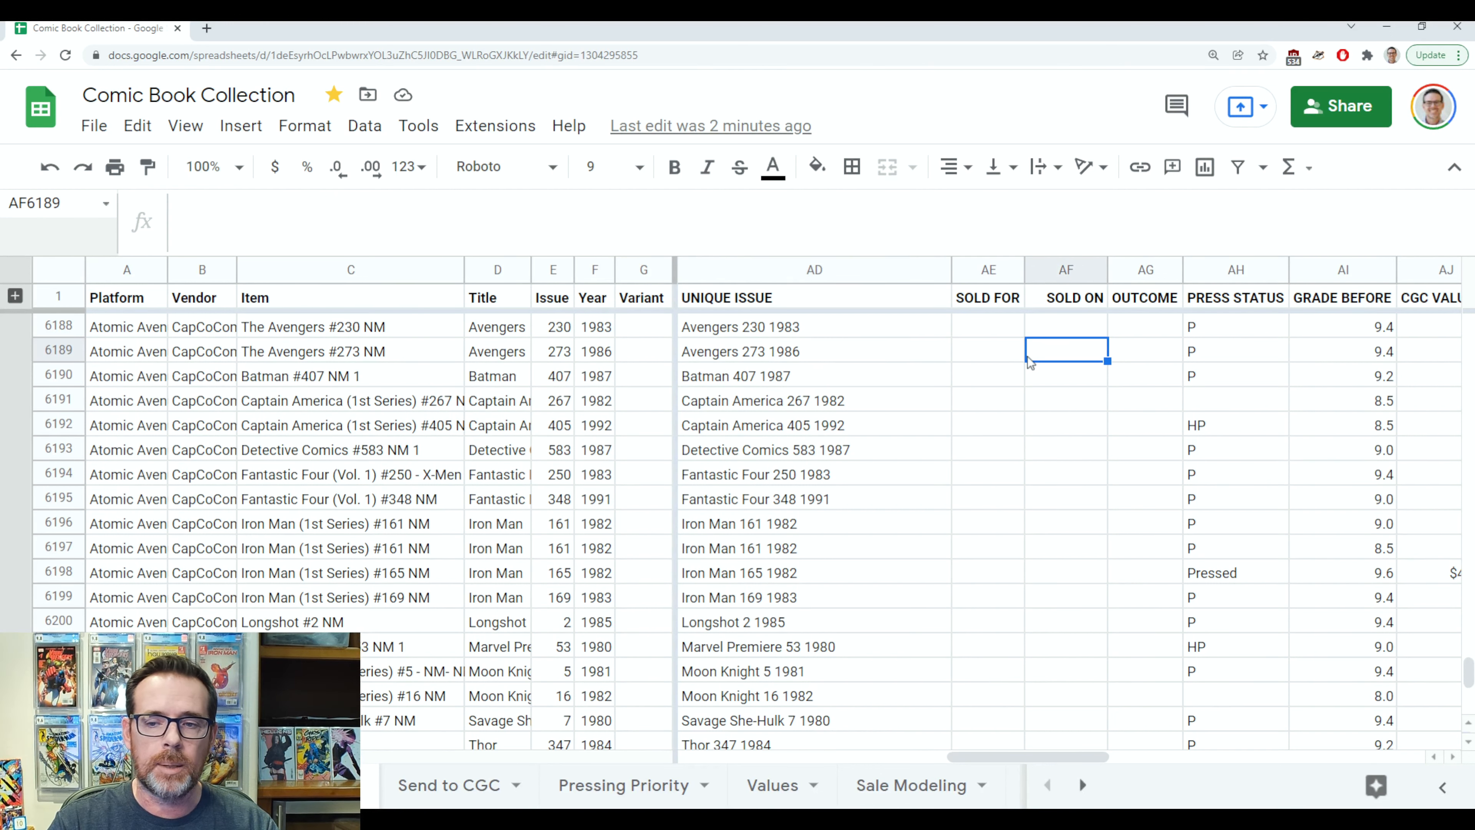
{"action": "key", "text": "Right"}
{"action": "key", "text": "Right"}
{"action": "key", "text": "Right"}
{"action": "key", "text": "Right"}
{"action": "key", "text": "Right"}
{"action": "key", "text": "Right"}
{"action": "key", "text": "Right"}
{"action": "key", "text": "Right"}
{"action": "key", "text": "Right"}
{"action": "left_click", "coordinate": [206, 203]}
{"action": "key", "text": "Left"}
{"action": "key", "text": "Left"}
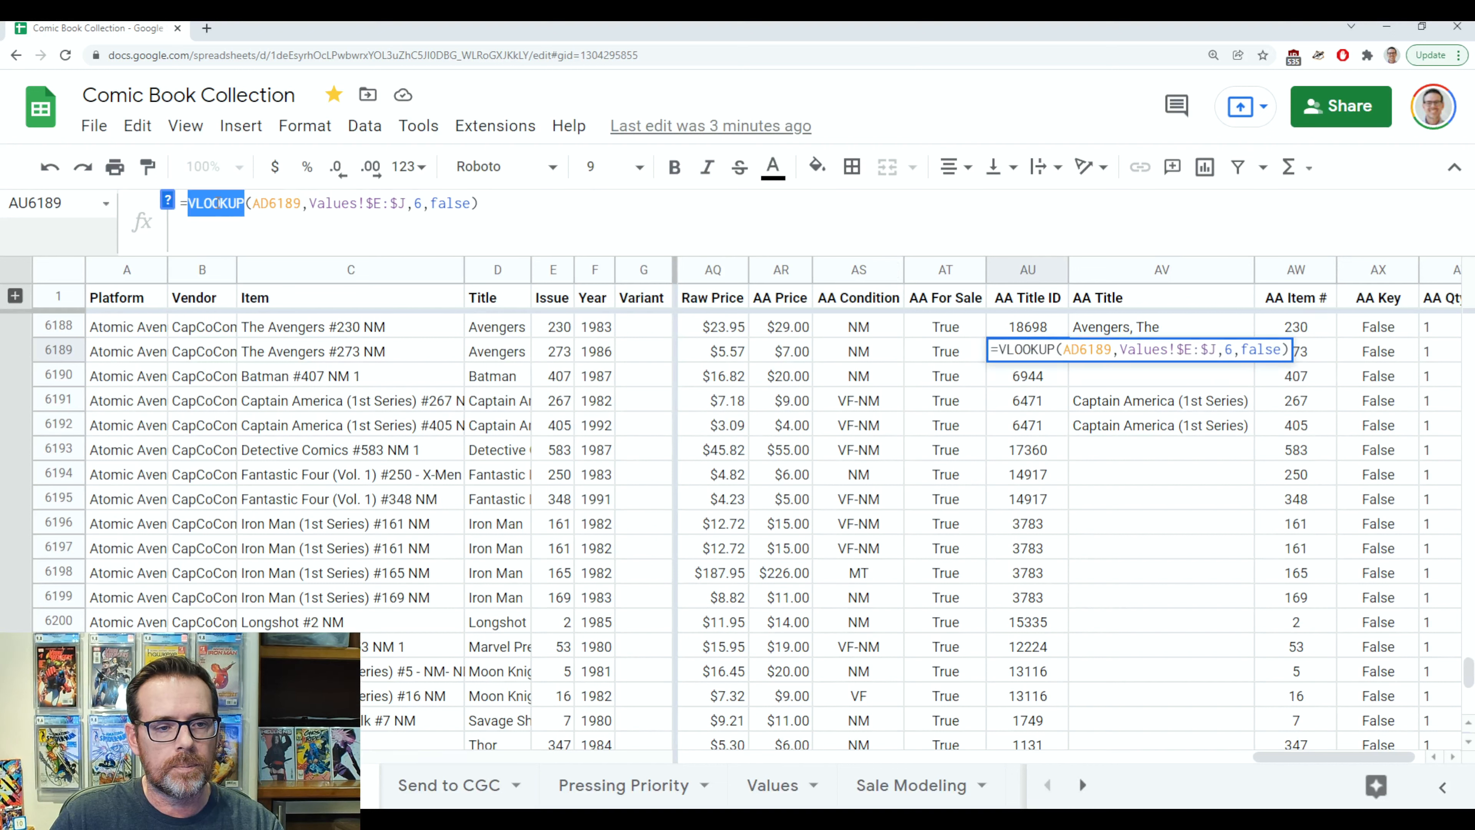
{"action": "left_click", "coordinate": [1095, 400]}
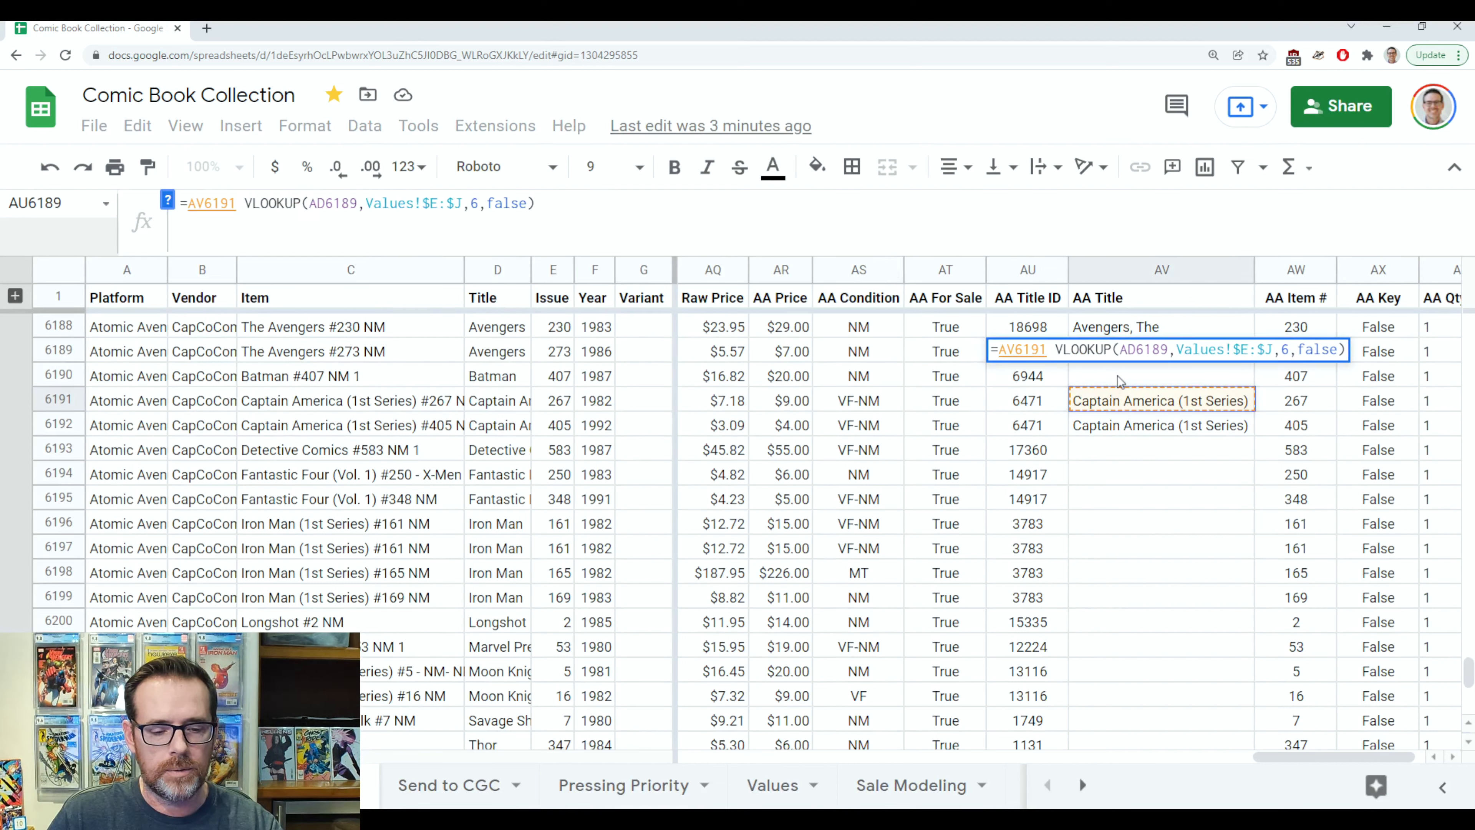
{"action": "key", "text": "Escape"}
- Examine the AA Title formula for The Avengers #273, which looks up the AA Title ID on the AA Inventory sheet, and compare Batman #407's
{"action": "left_click", "coordinate": [1117, 356]}
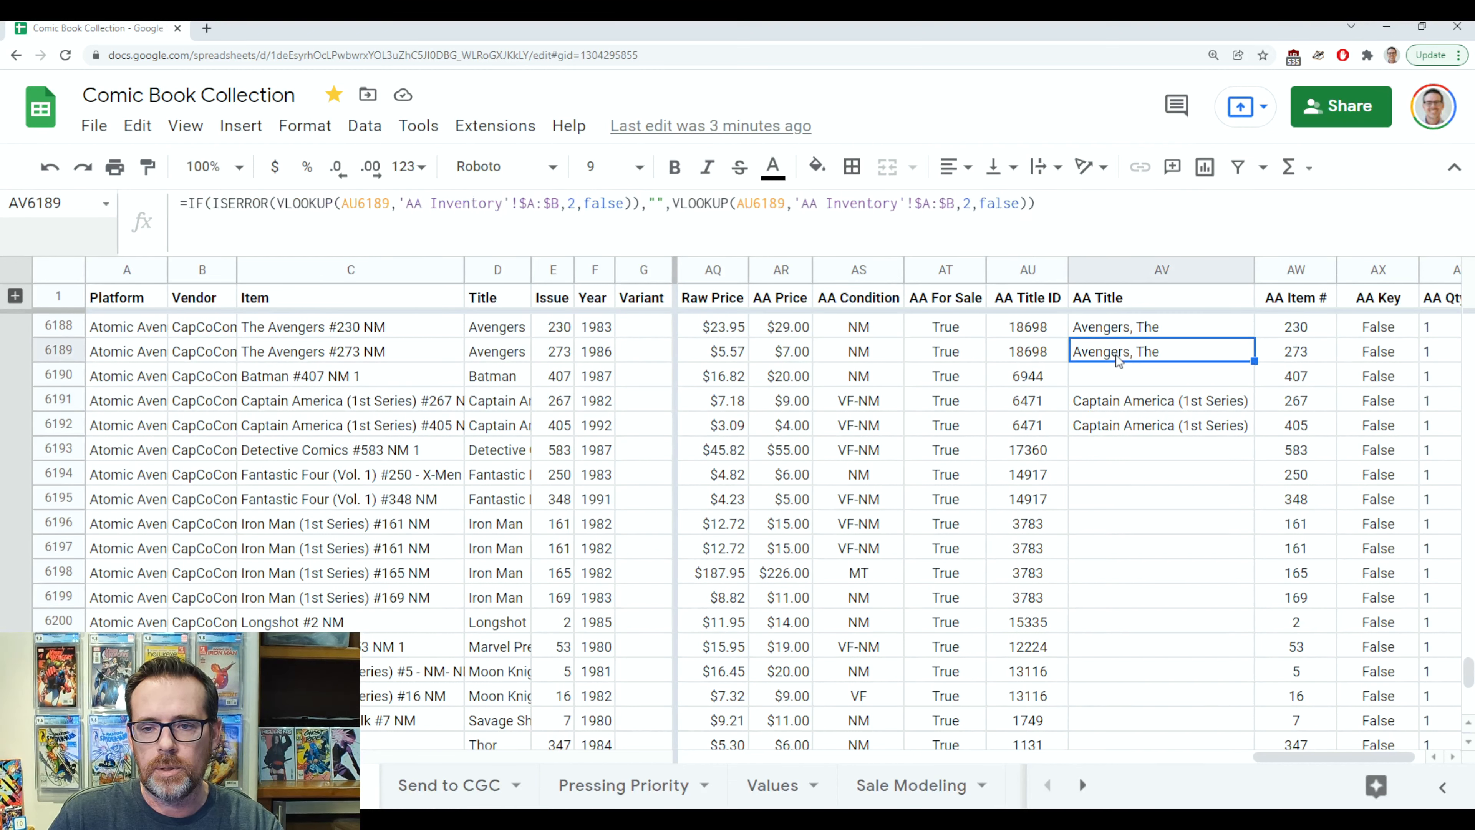
{"action": "double_click", "coordinate": [310, 203]}
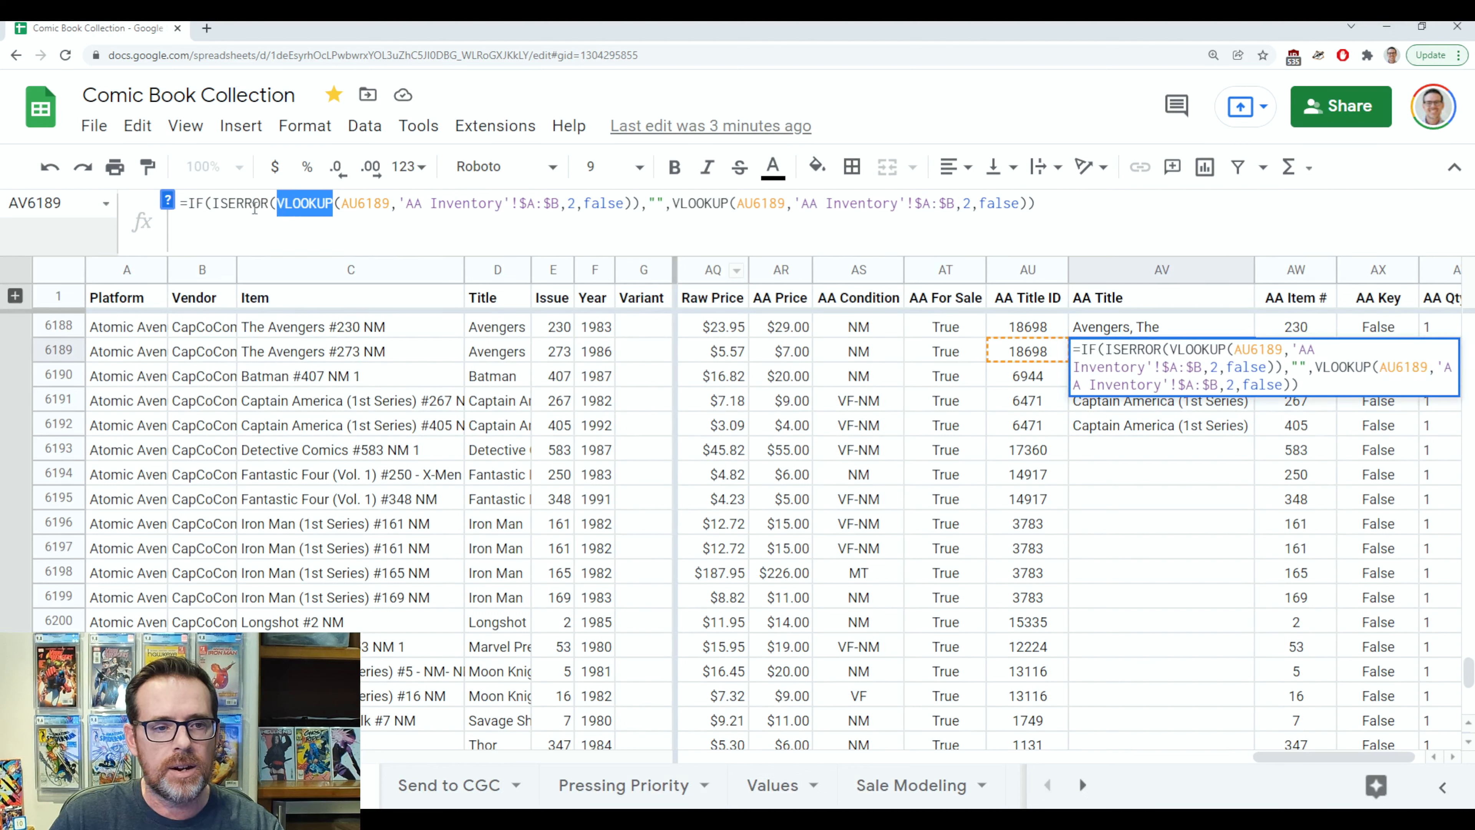
{"action": "key", "text": "Escape"}
{"action": "left_click", "coordinate": [1103, 382]}
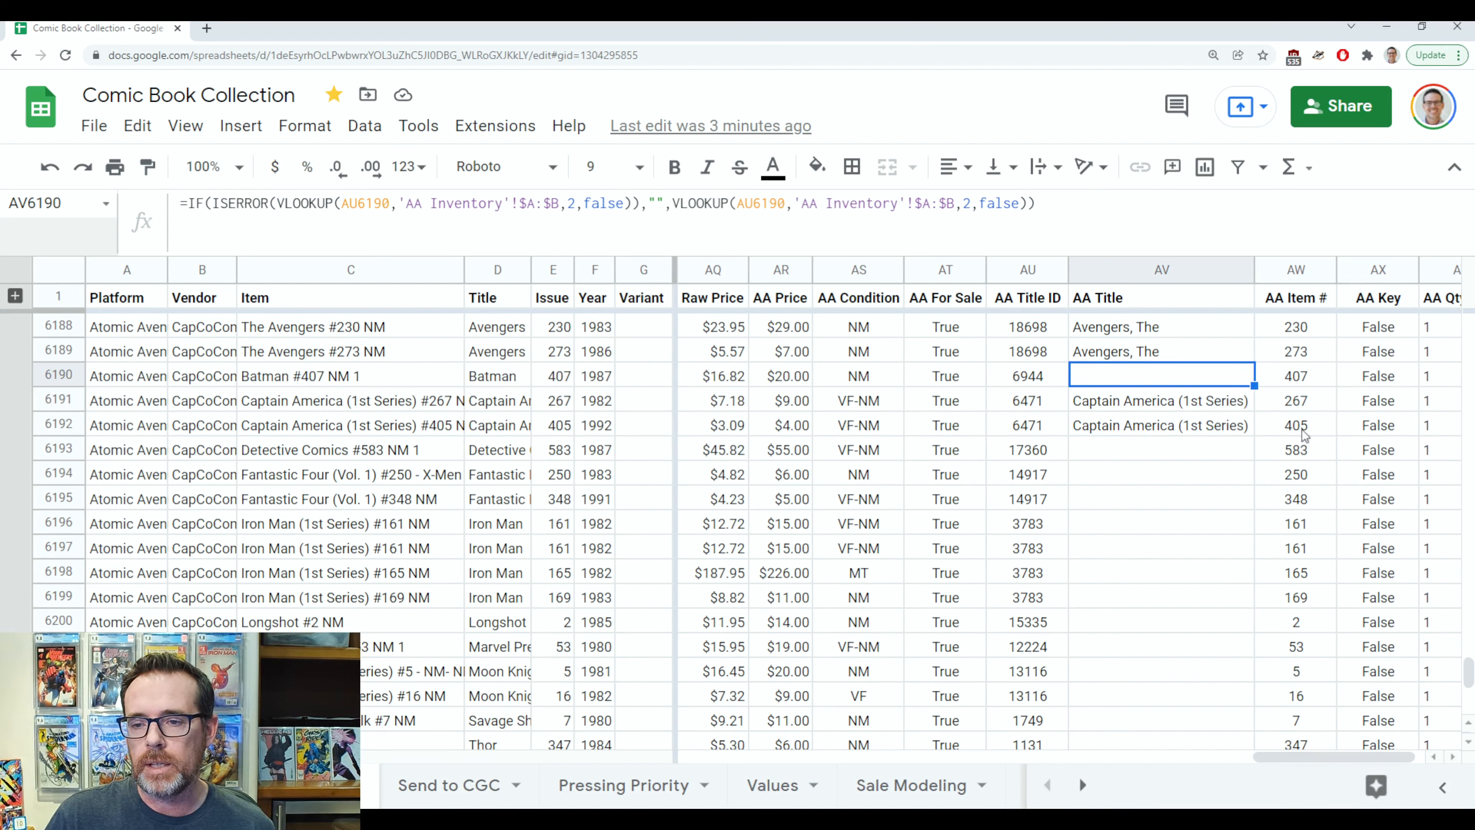
- Inspect the AA Item #, AA Key and AA Qty In Stock entries for Batman #407
{"action": "left_click", "coordinate": [1311, 379]}
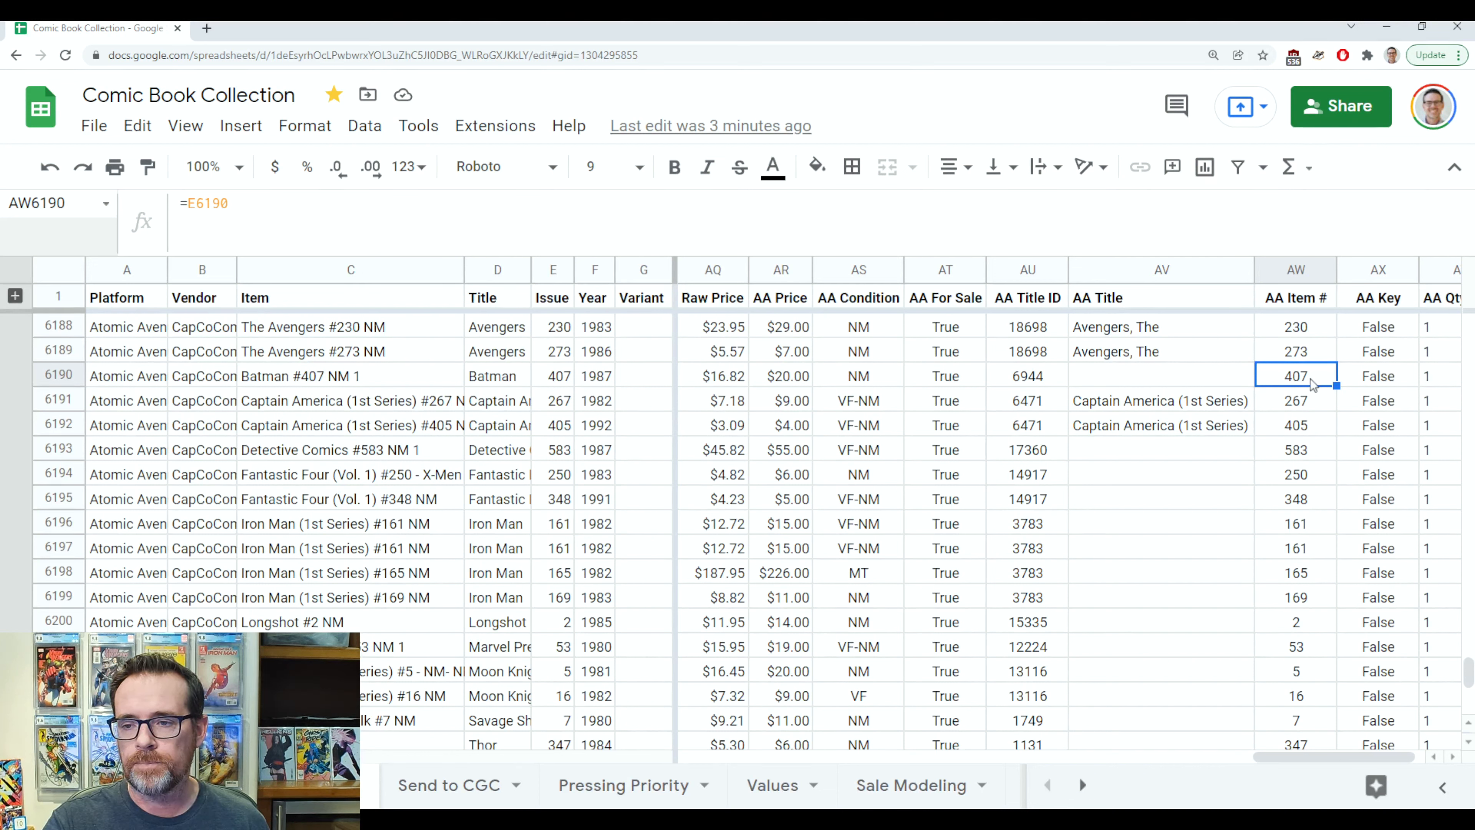
{"action": "key", "text": "Right"}
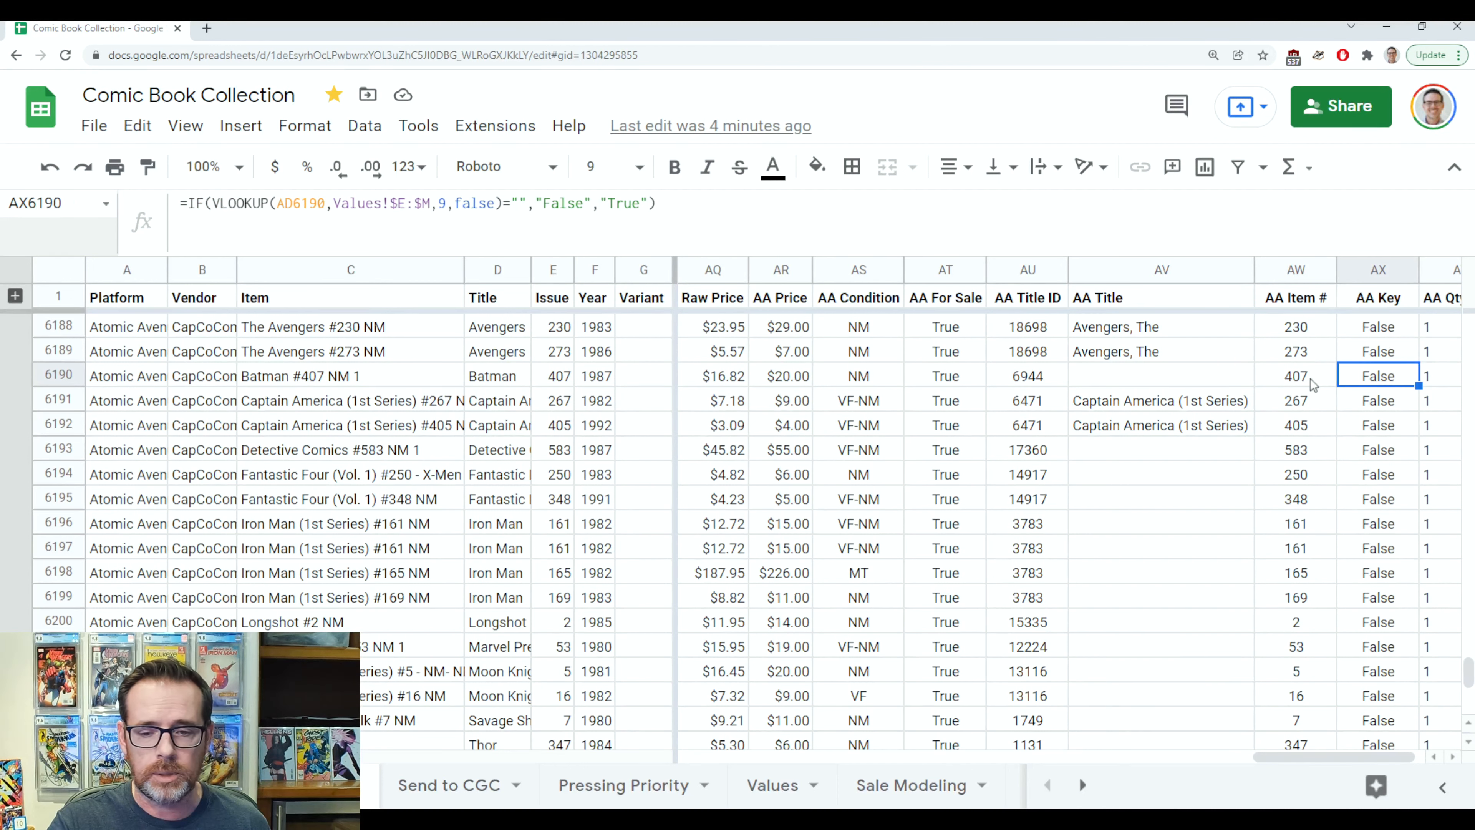
{"action": "key", "text": "Right"}
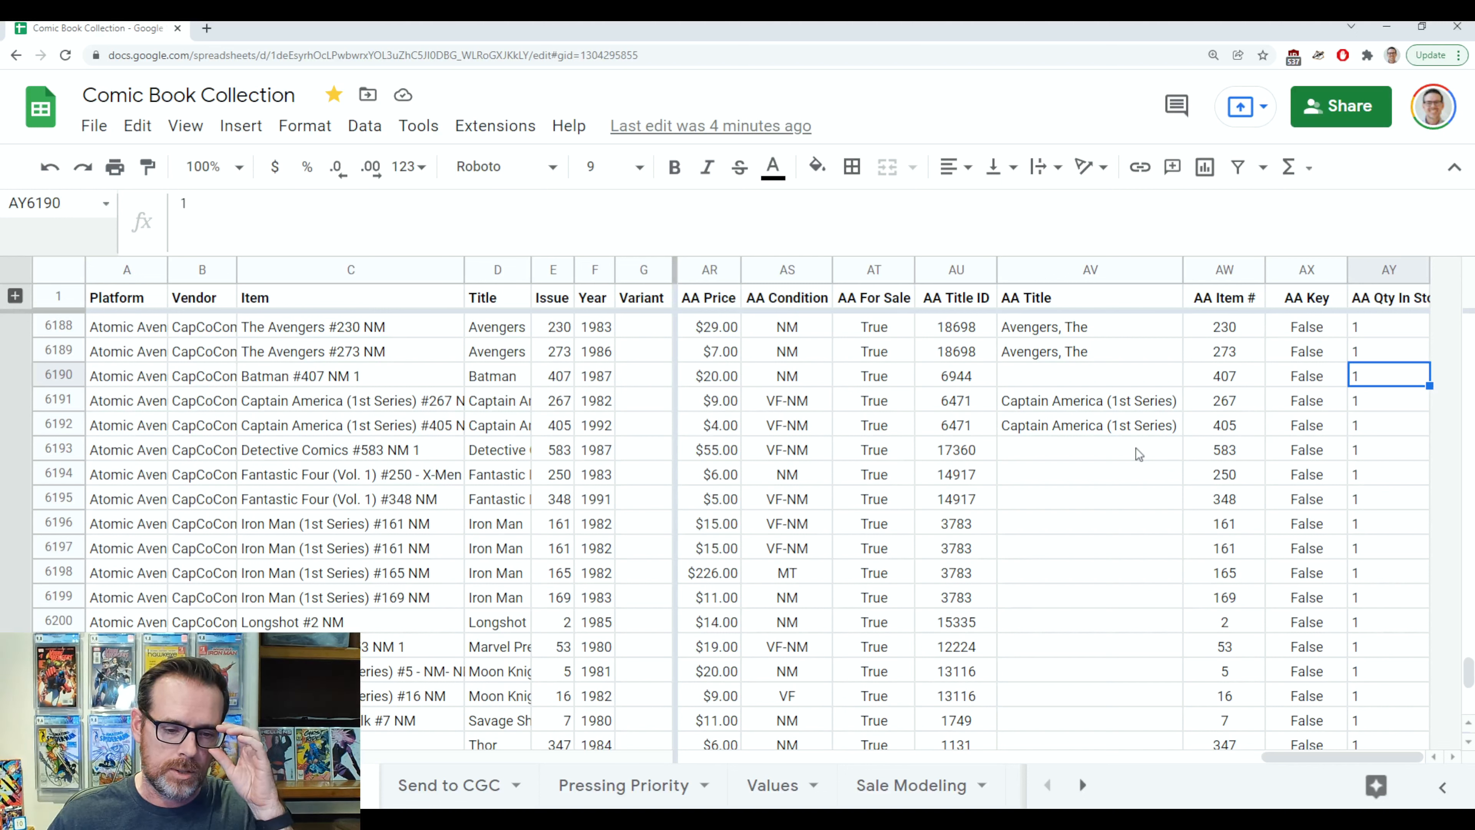
- Open the AA For Sale sheet and shrink the formula bar to a single line
{"action": "left_click", "coordinate": [1083, 788]}
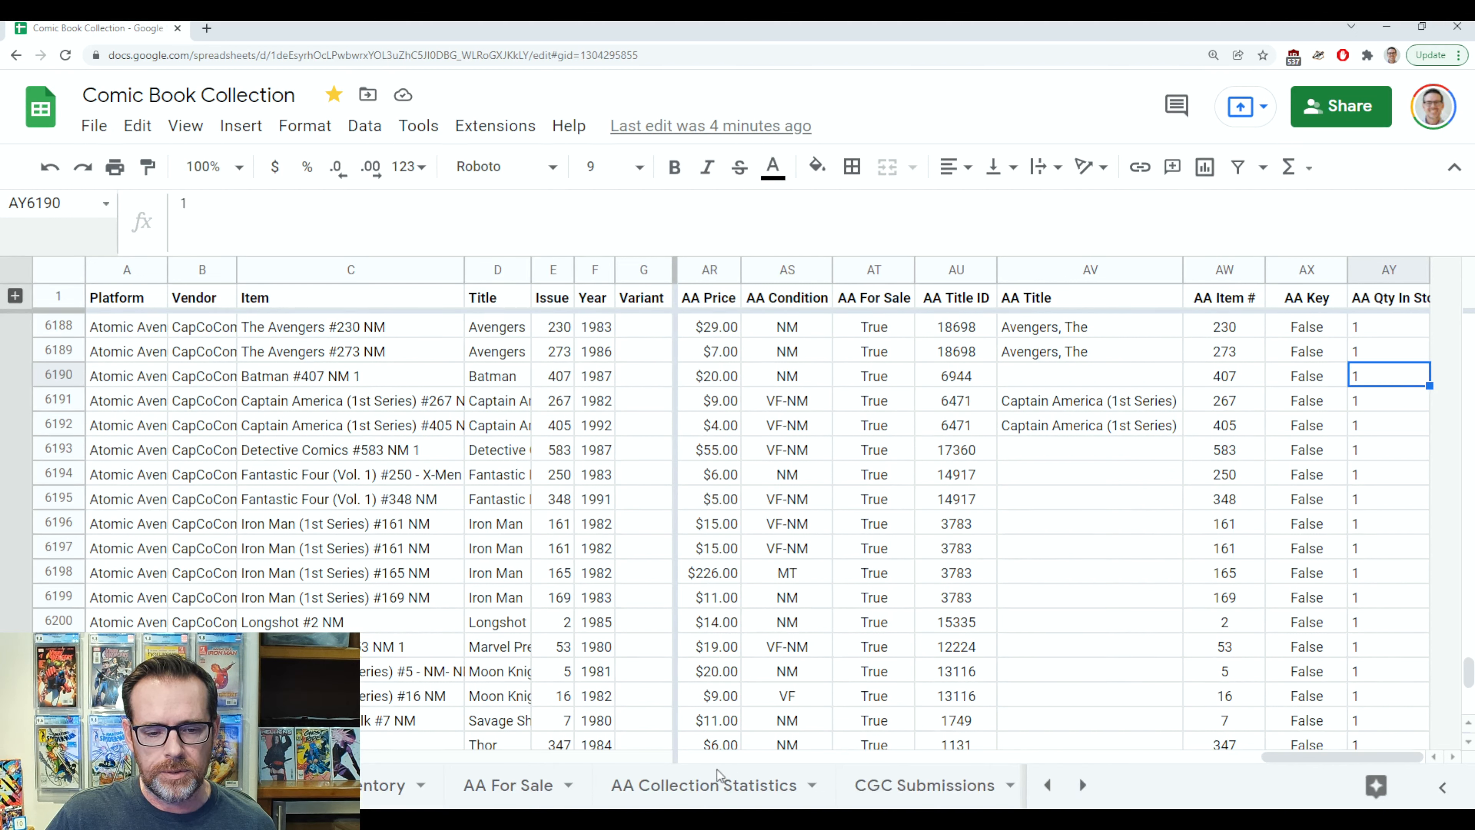
{"action": "left_click", "coordinate": [502, 789]}
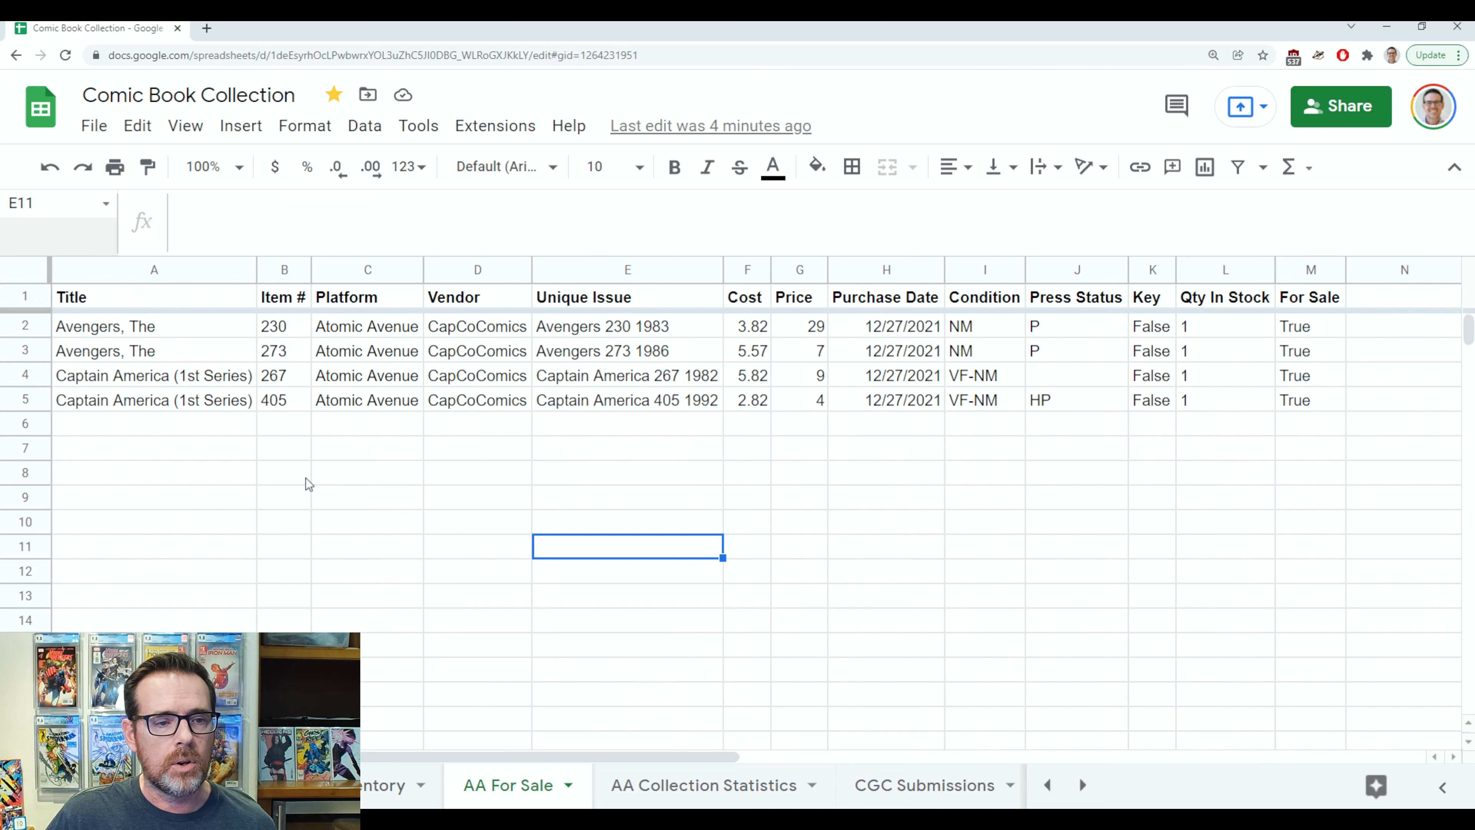
{"action": "left_click_drag", "start_coordinate": [393, 256], "coordinate": [393, 217]}
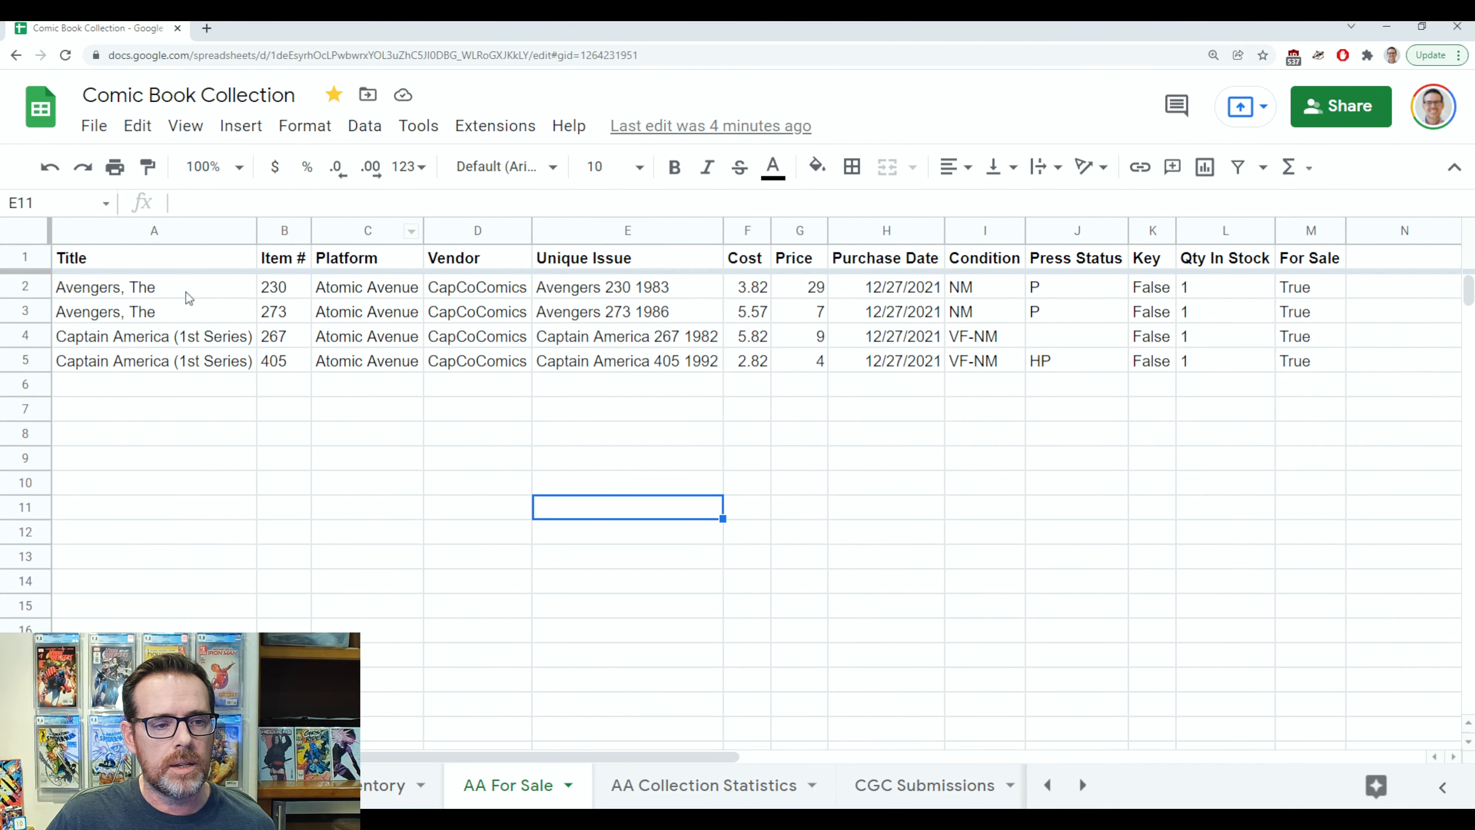
{"action": "left_click", "coordinate": [185, 292]}
{"action": "left_click", "coordinate": [233, 471]}
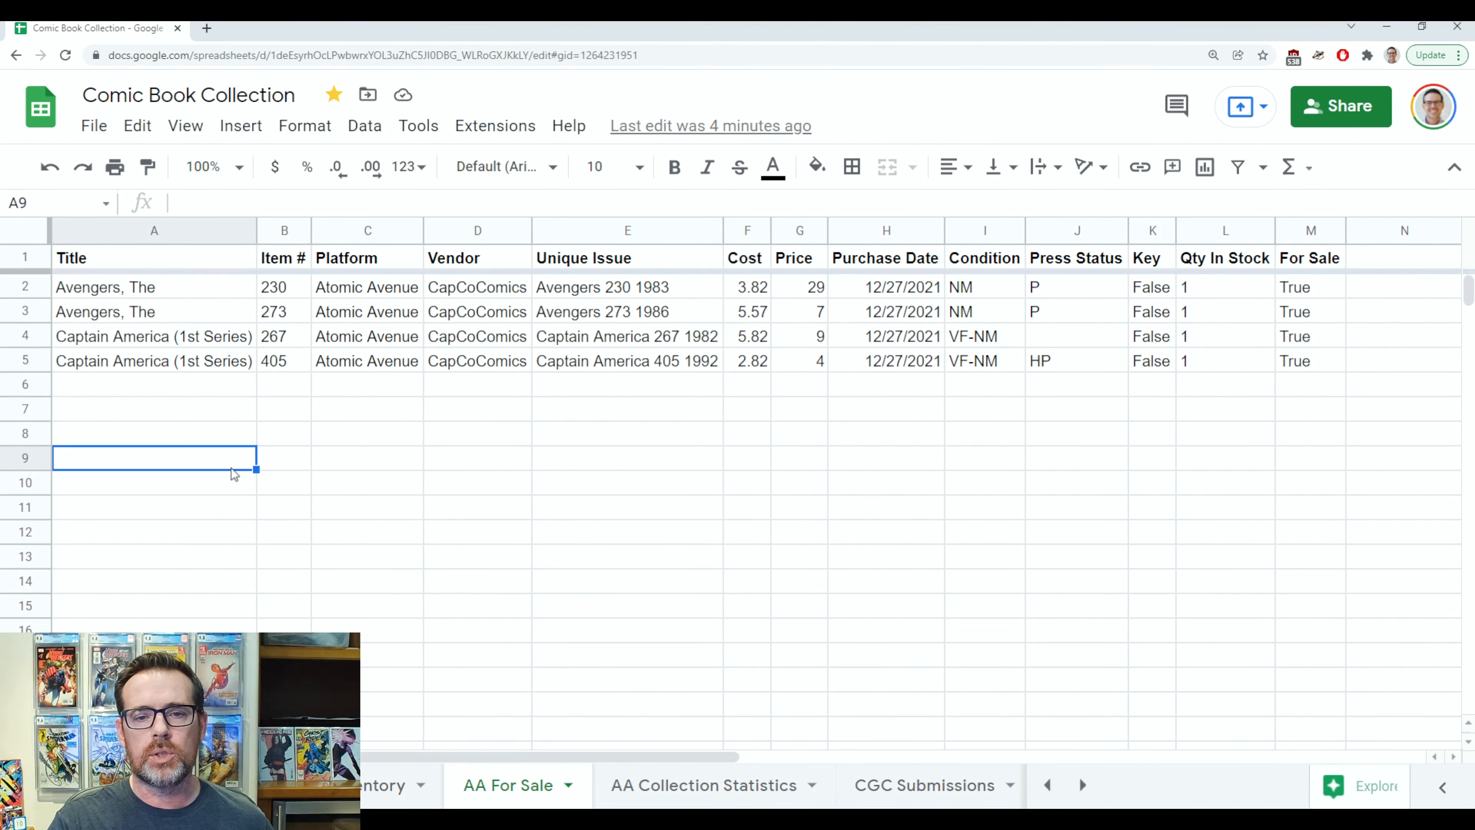
- Examine the FILTER formulas in the first data row that pull Title, Item # and Platform from the Comic Collection Ledger
{"action": "key", "text": "Up"}
{"action": "key", "text": "Up"}
{"action": "key", "text": "Up"}
{"action": "key", "text": "Up"}
{"action": "key", "text": "Up"}
{"action": "key", "text": "Up"}
{"action": "key", "text": "Up"}
{"action": "key", "text": "Right"}
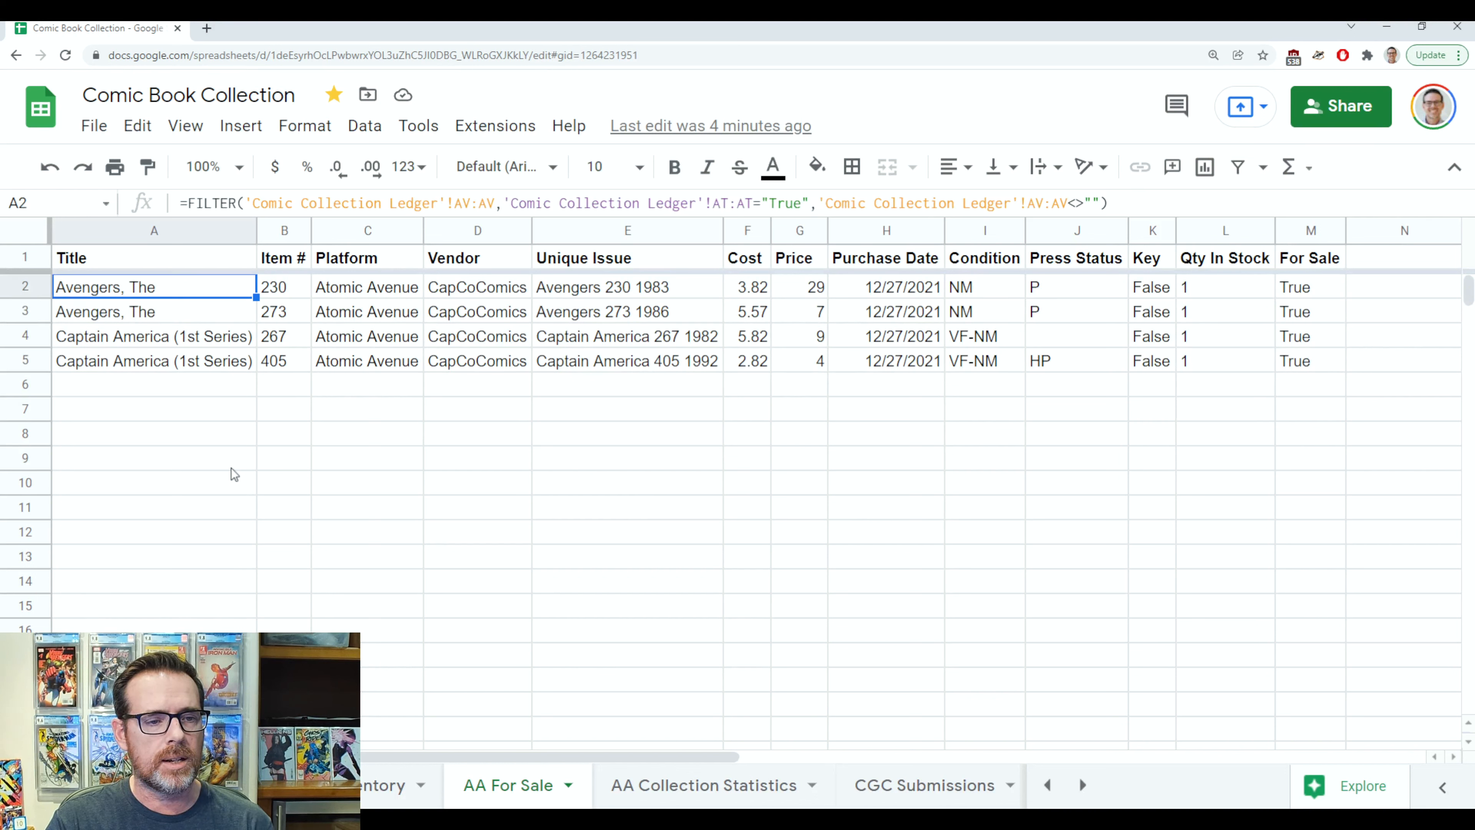
{"action": "key", "text": "Right"}
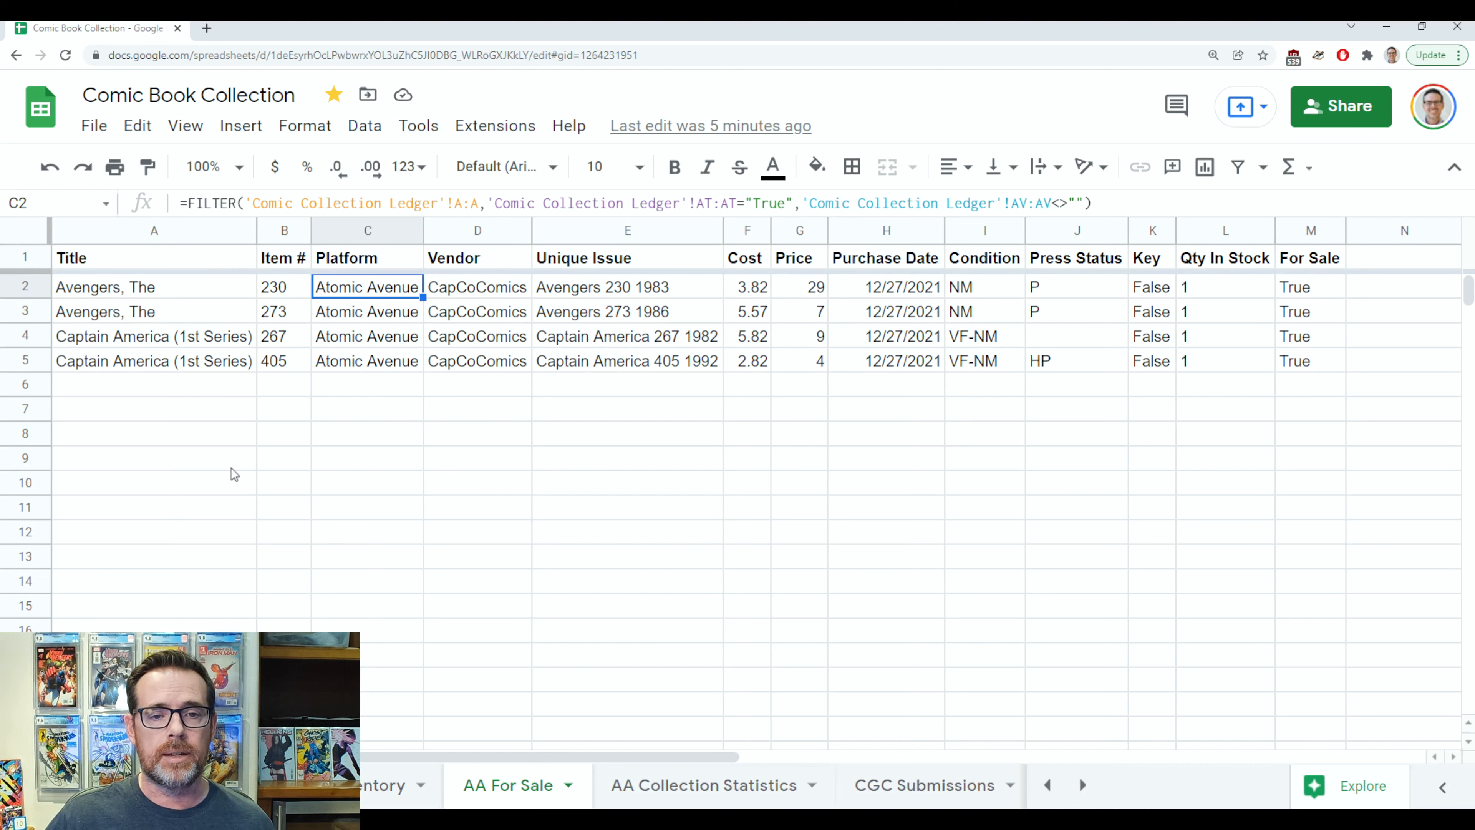
- Compare the first data row's FILTER formulas for Platform, Vendor and Unique Issue
{"action": "left_click", "coordinate": [639, 288]}
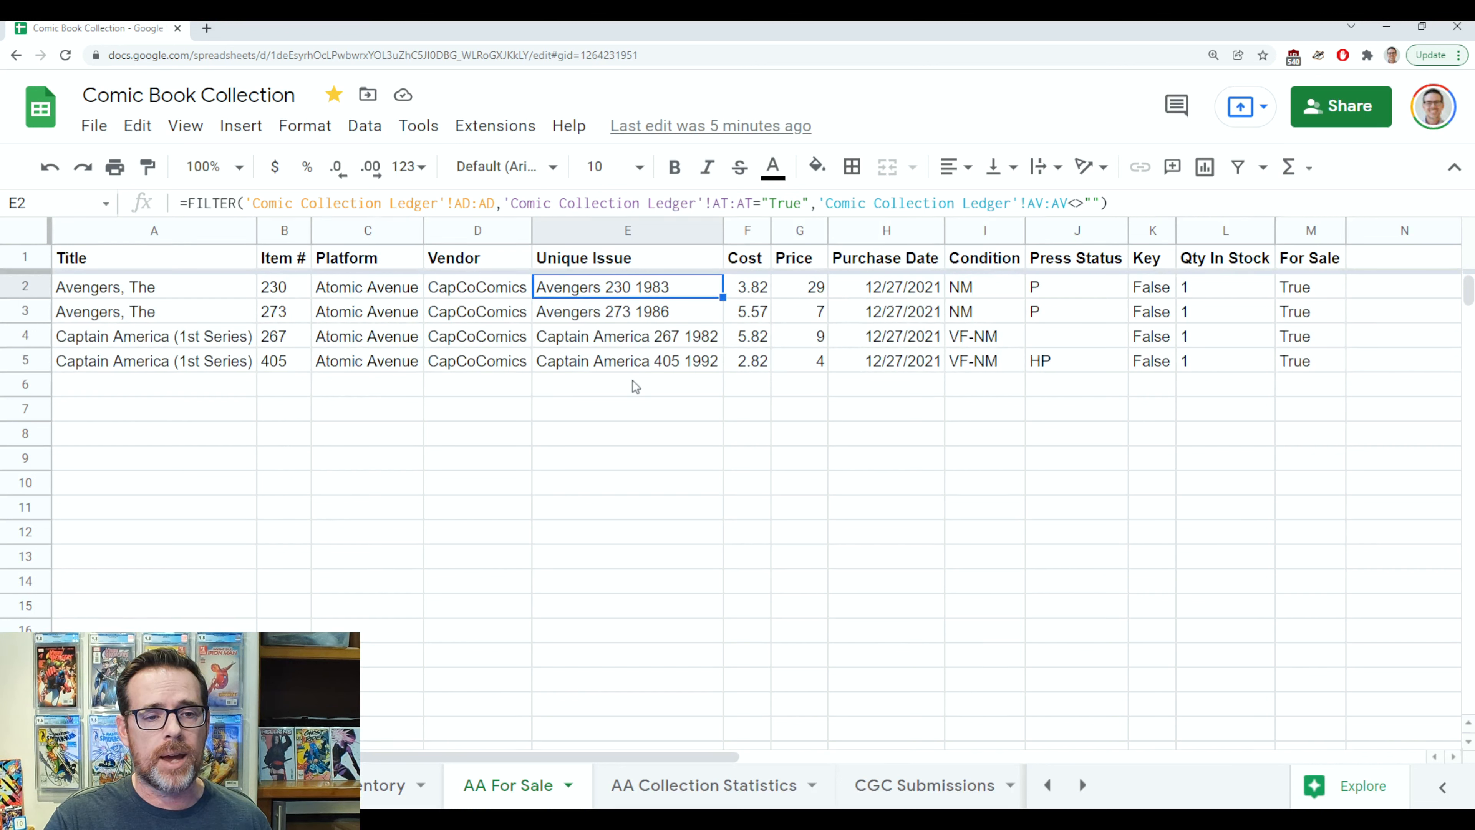
{"action": "key", "text": "Left"}
{"action": "key", "text": "Left"}
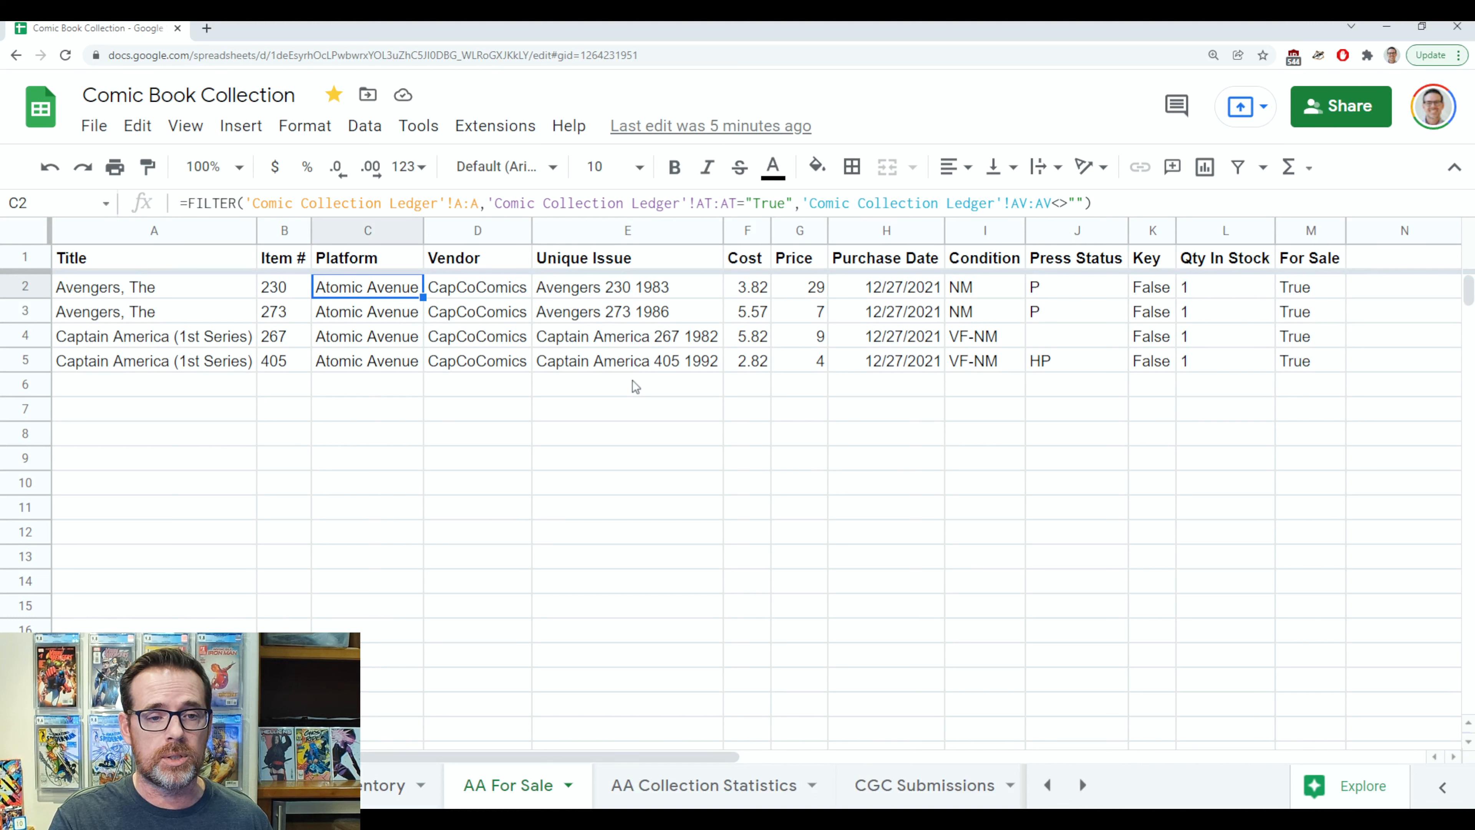
{"action": "key", "text": "Right"}
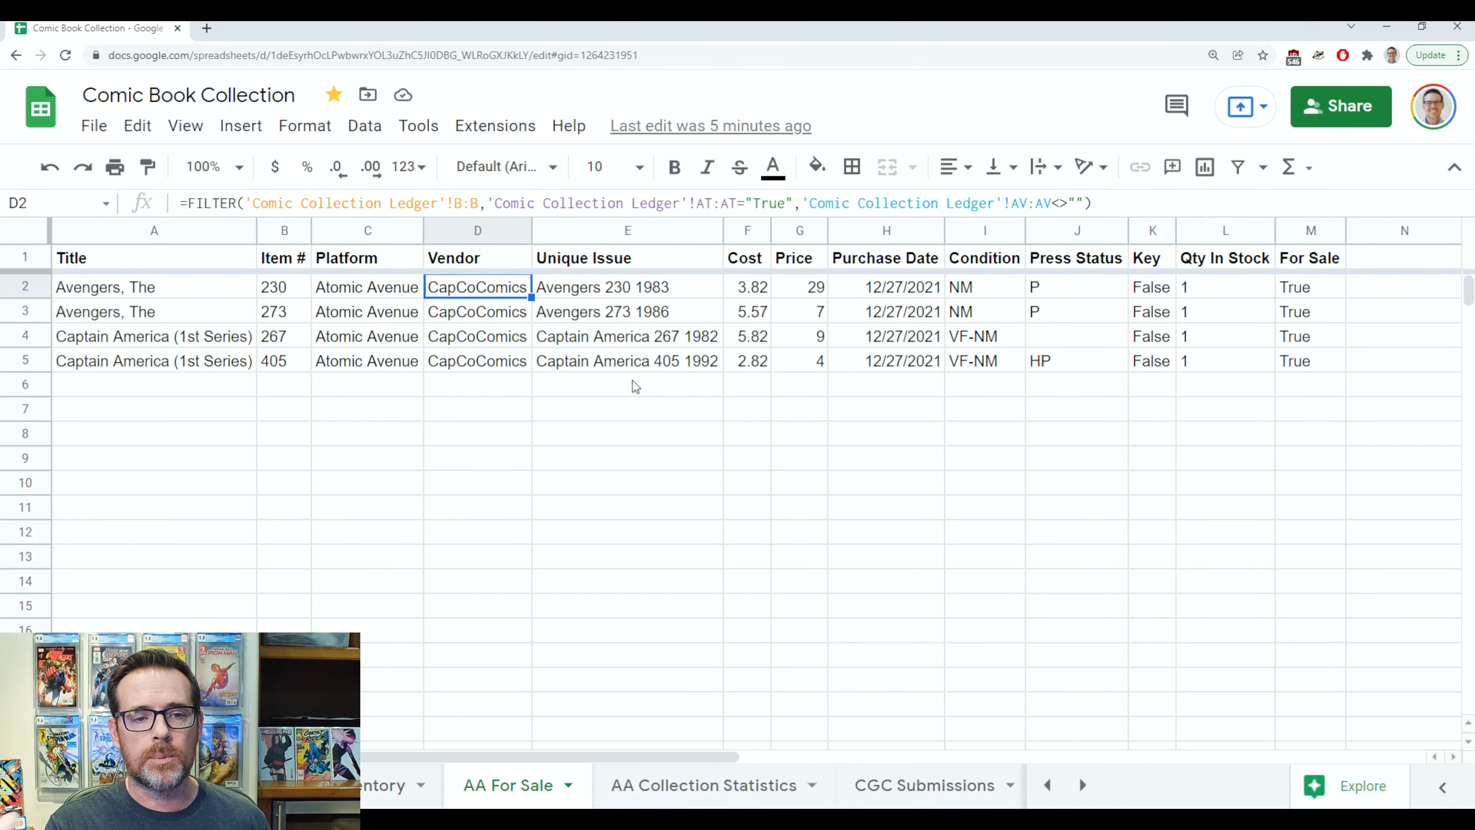
{"action": "key", "text": "Right"}
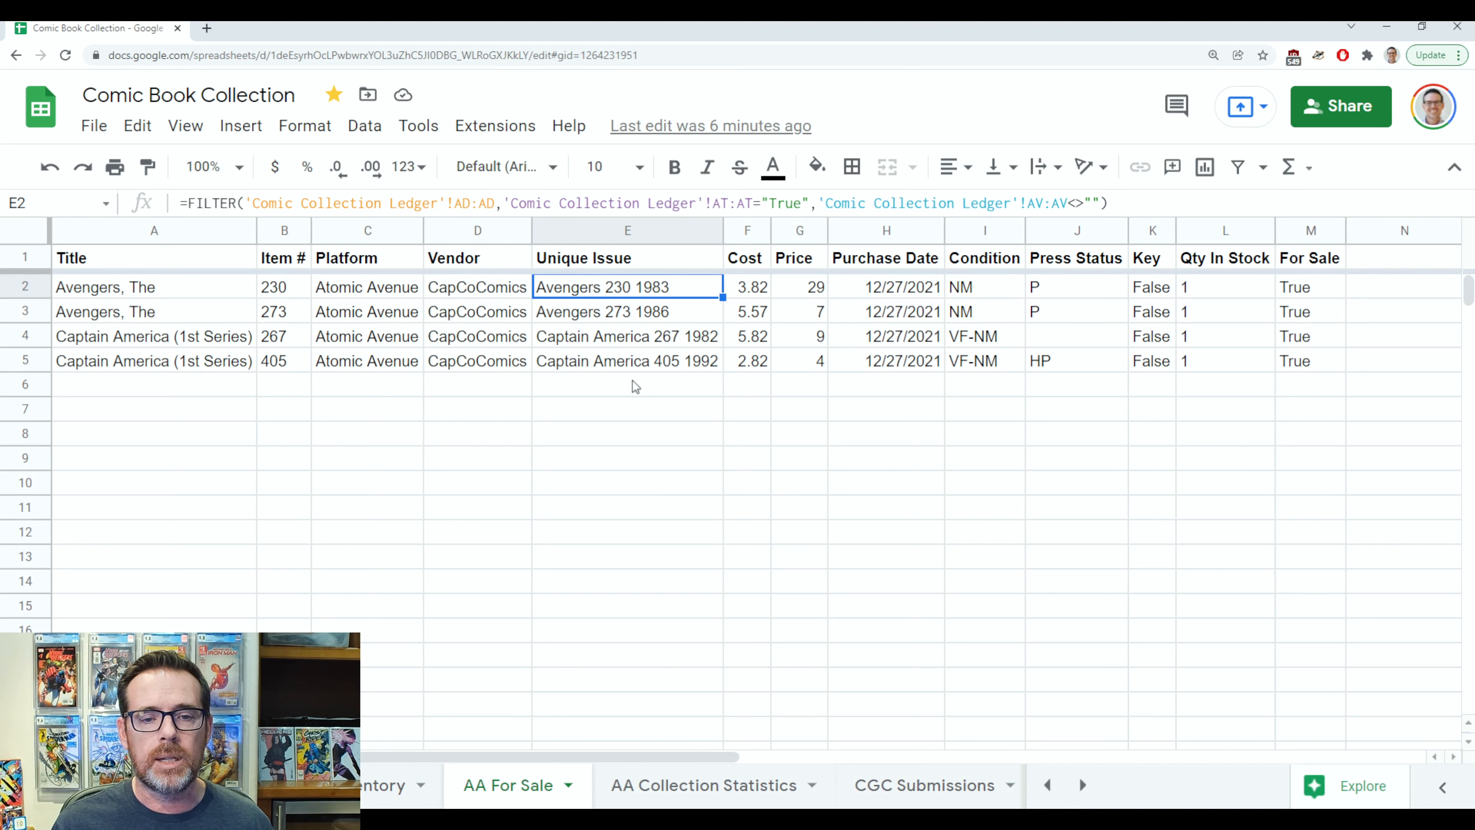
- Inspect the Cost and Price FILTER formulas for the first listed book, checking them against its Unique Issue formula
{"action": "left_click", "coordinate": [748, 293]}
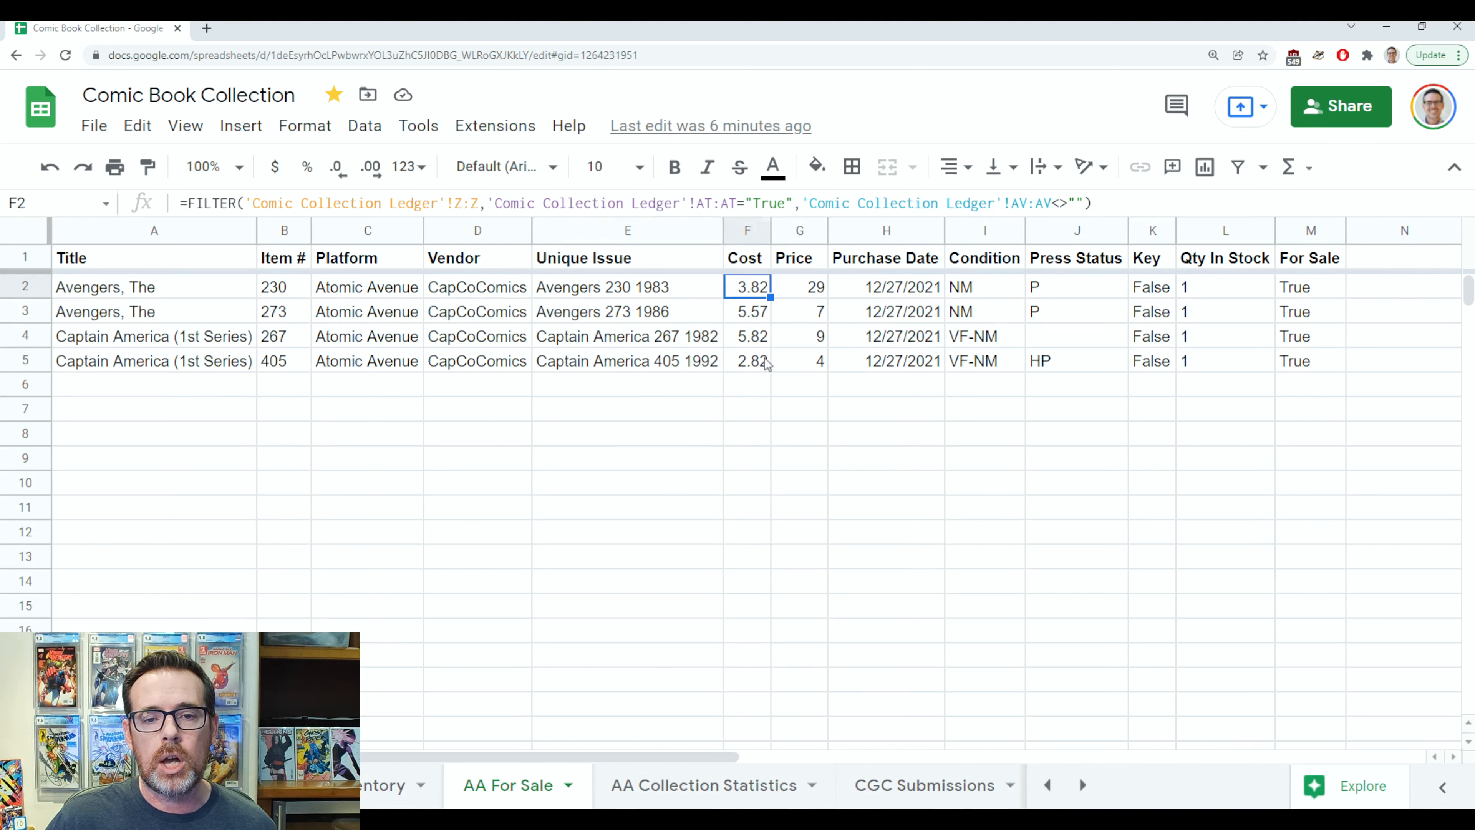
{"action": "left_click", "coordinate": [687, 295]}
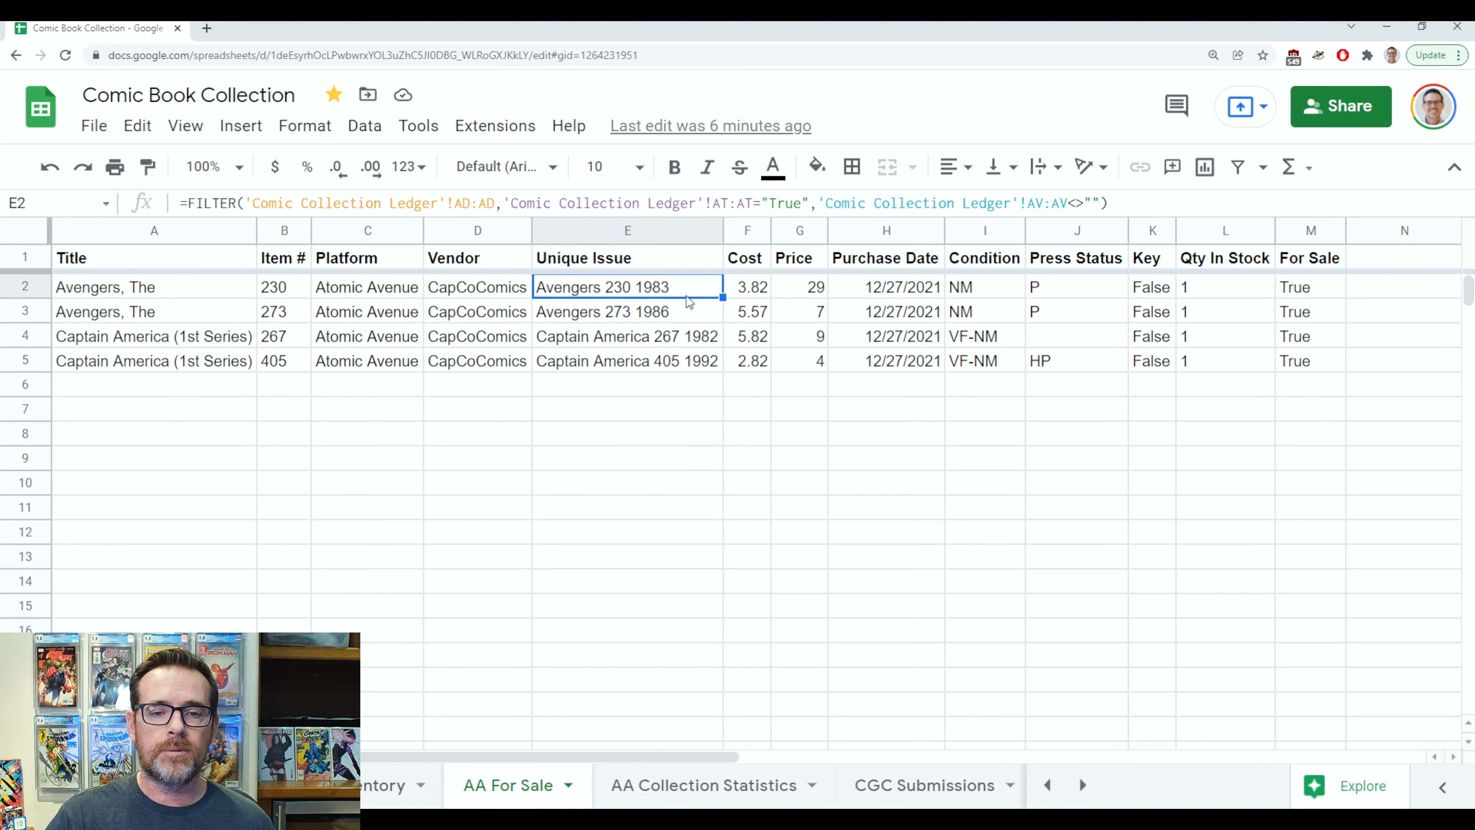
{"action": "key", "text": "Right"}
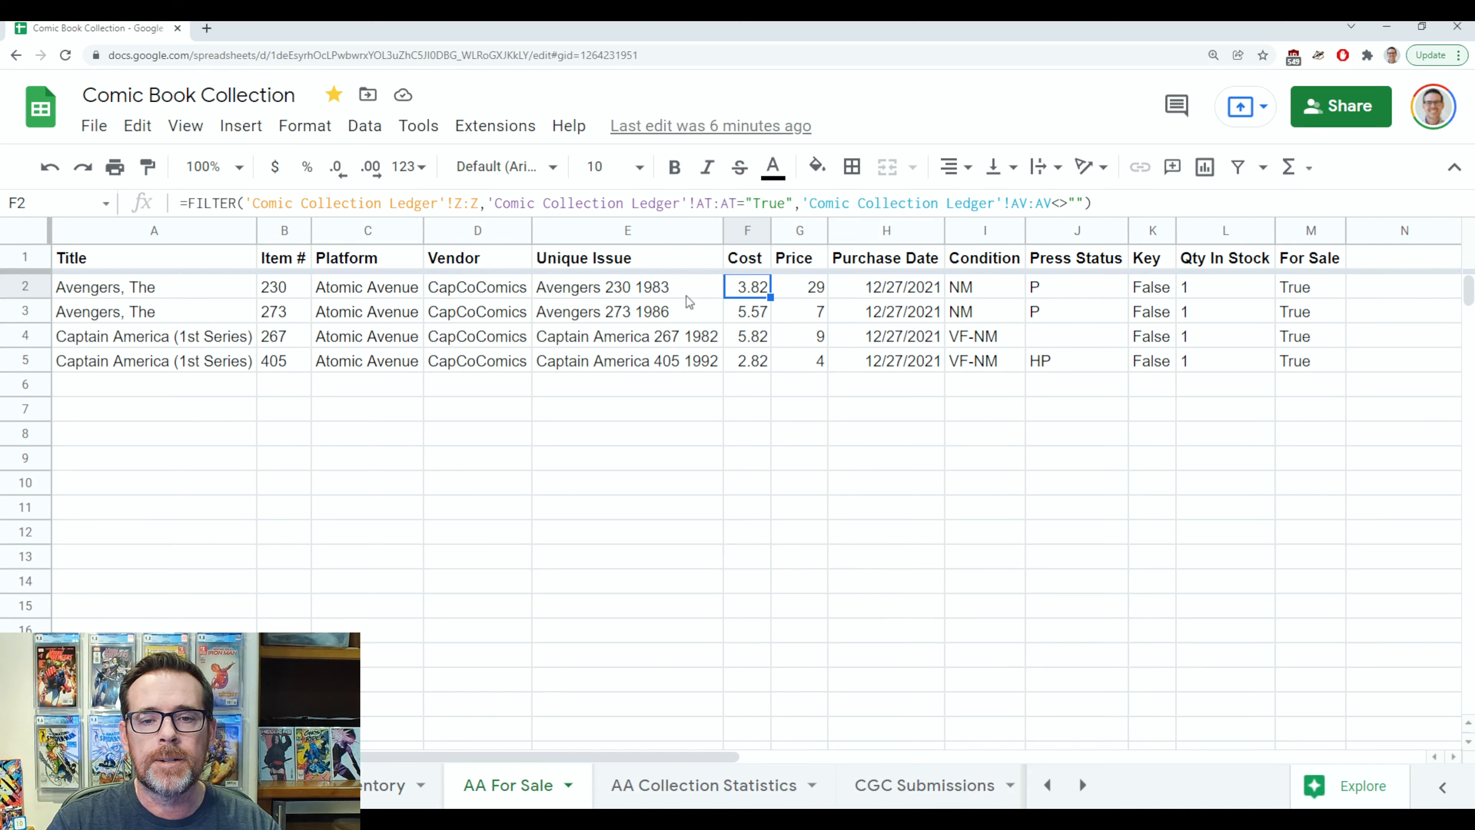
{"action": "key", "text": "Right"}
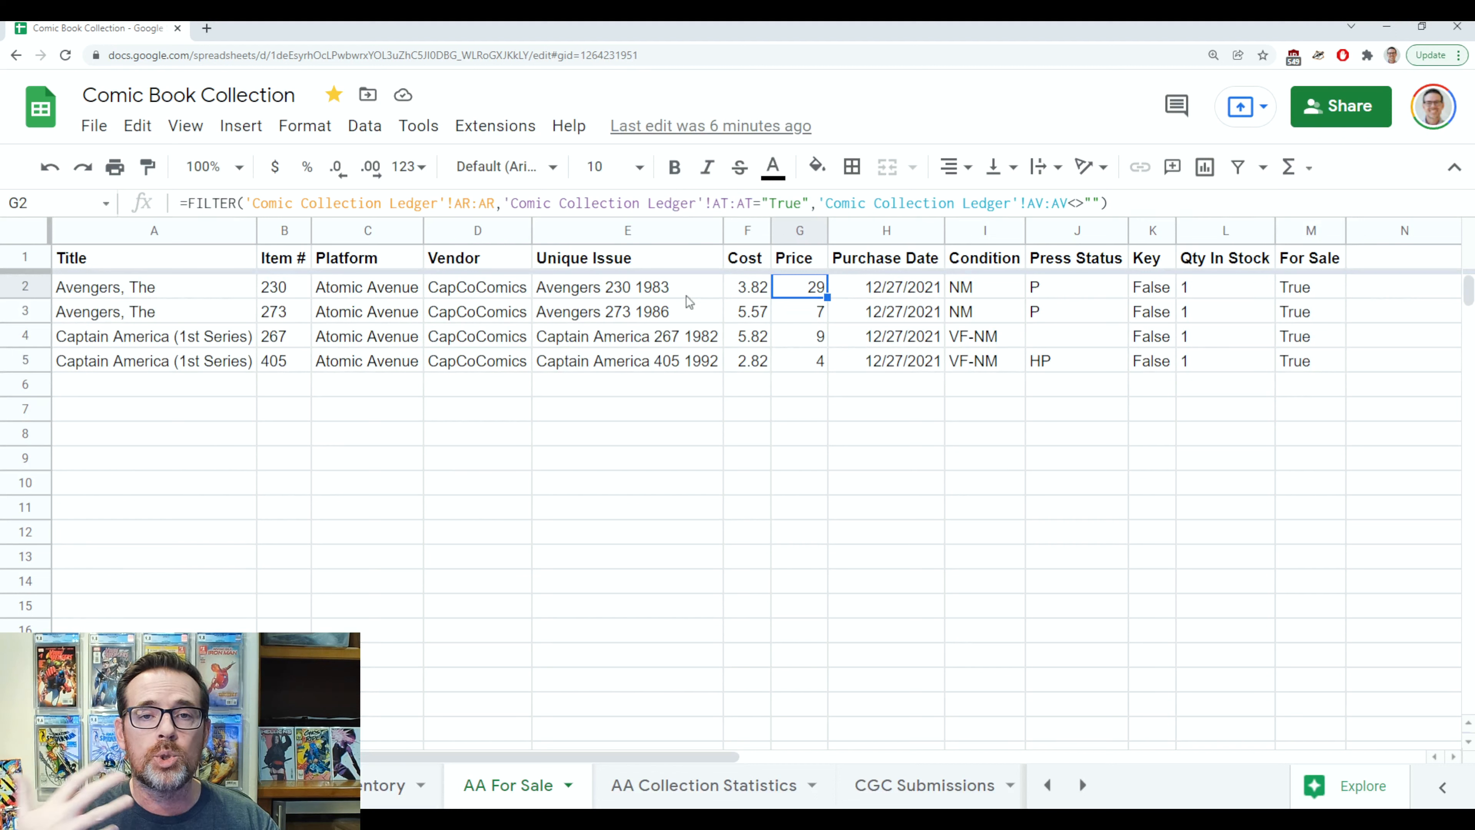
- Review the first data row's FILTER formulas from Purchase Date through Condition, Press Status, Key, Qty In Stock and For Sale
{"action": "key", "text": "Right"}
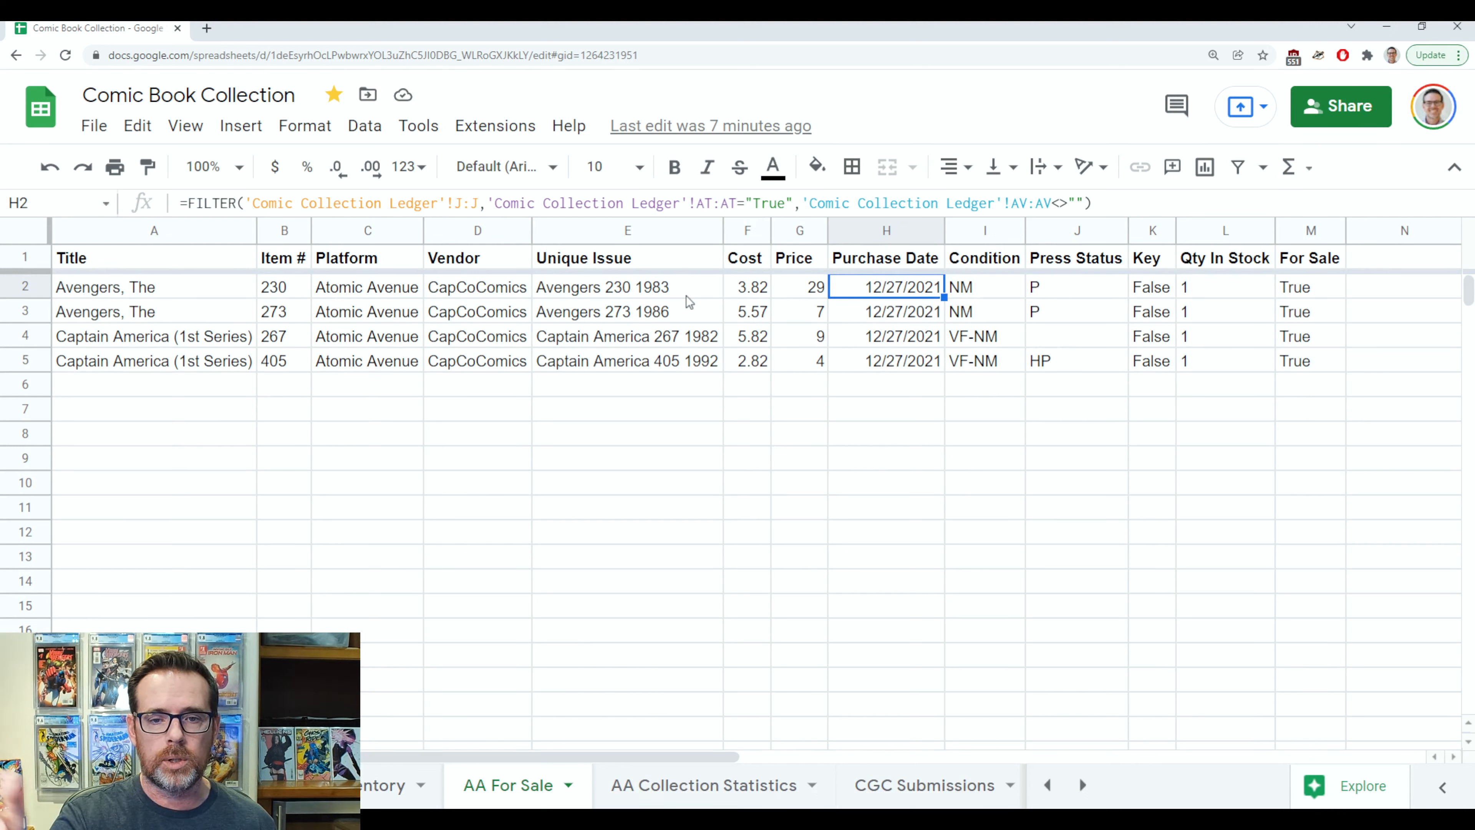
{"action": "key", "text": "Right"}
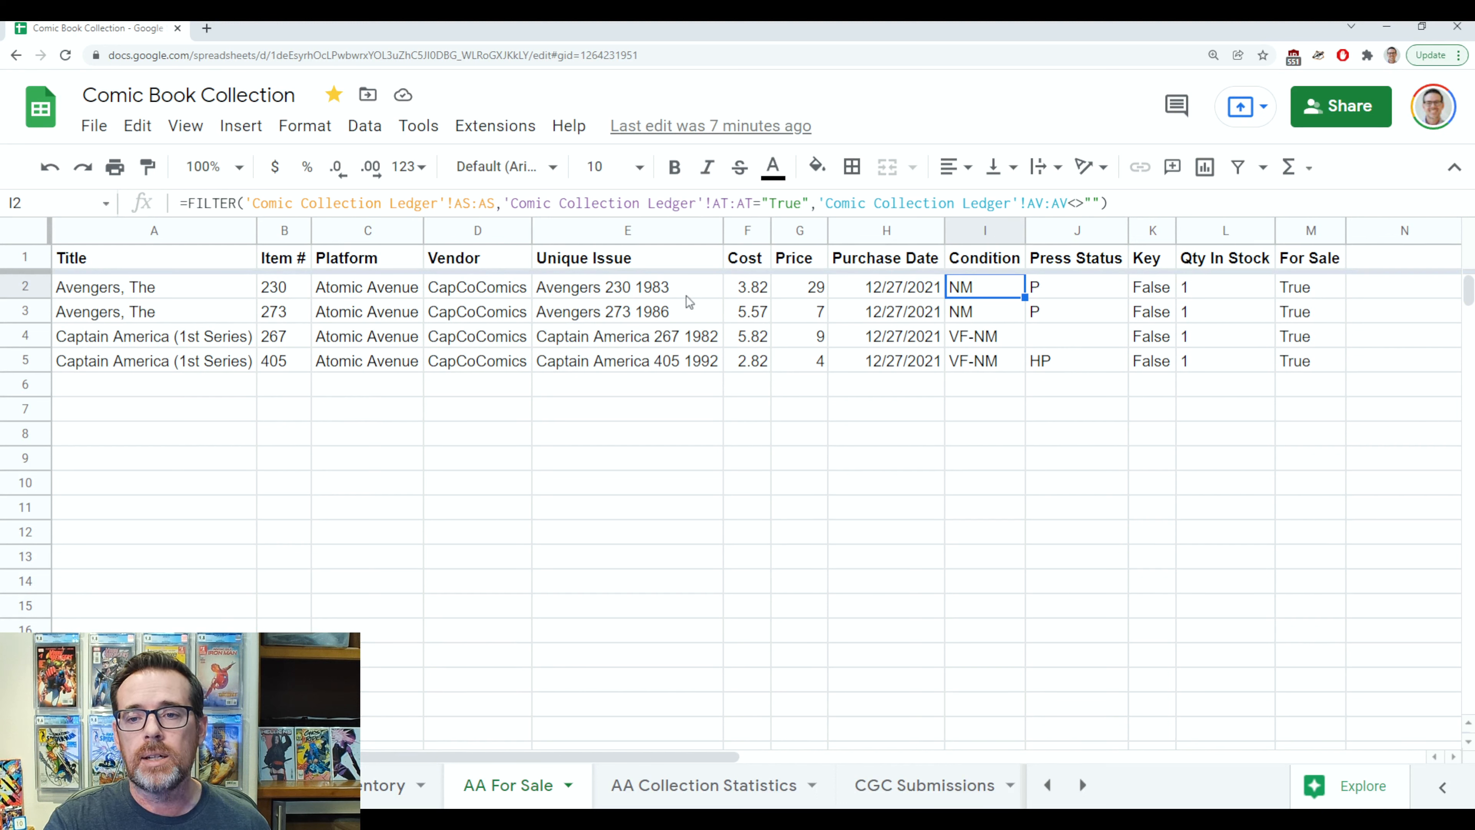
{"action": "key", "text": "Right"}
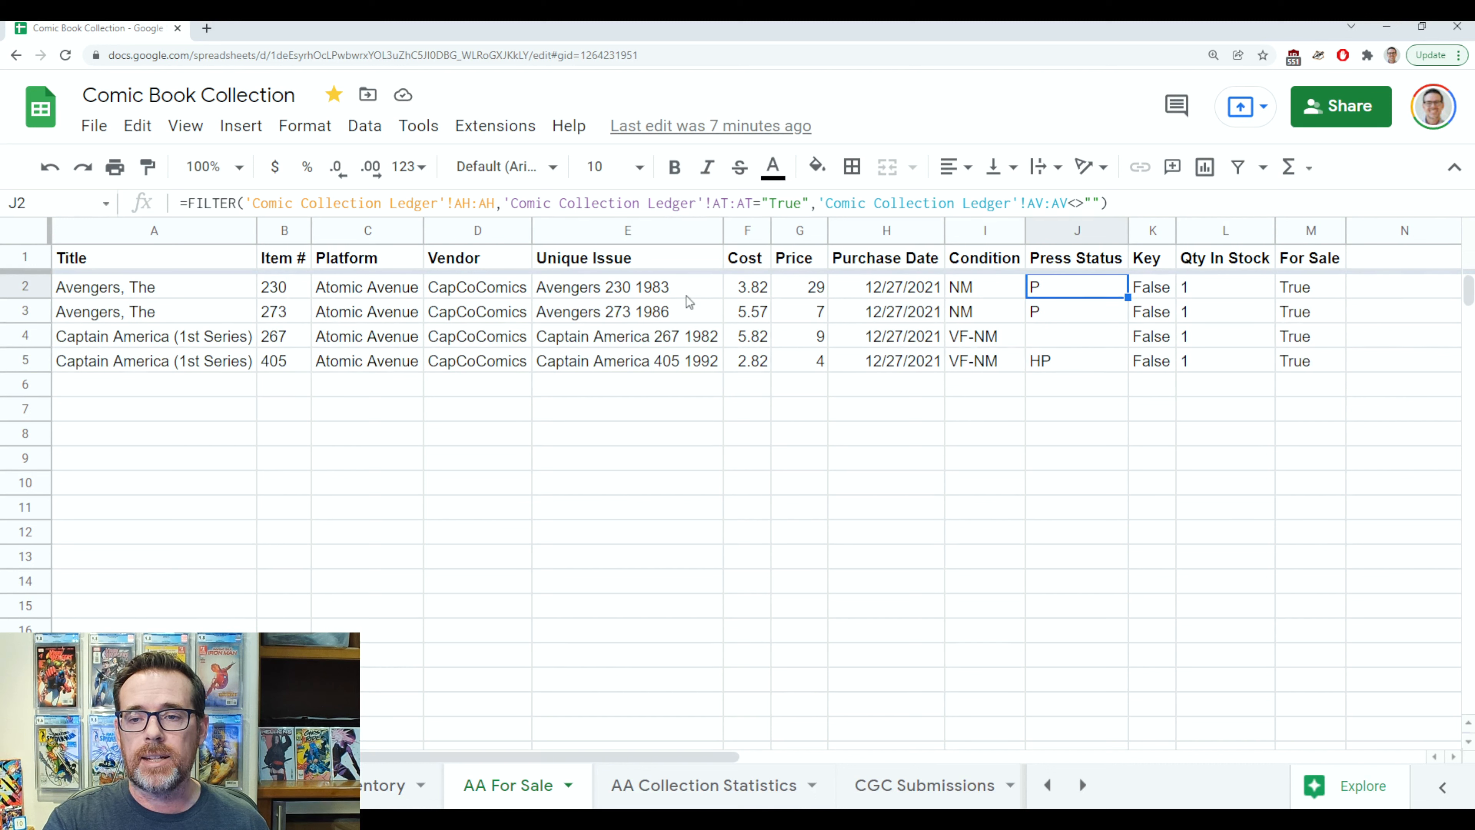
{"action": "key", "text": "Right"}
{"action": "key", "text": "Right"}
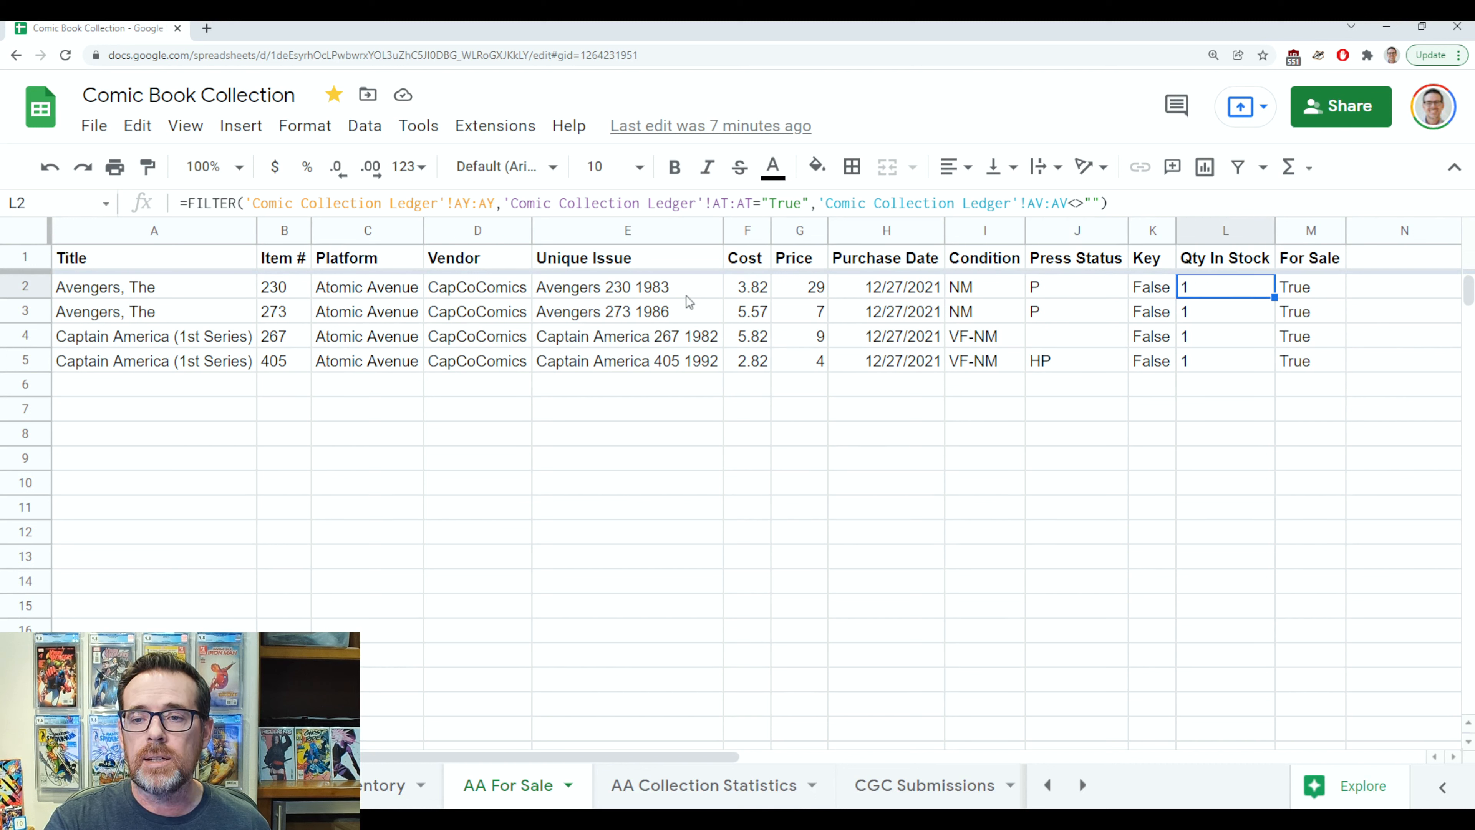
{"action": "key", "text": "Right"}
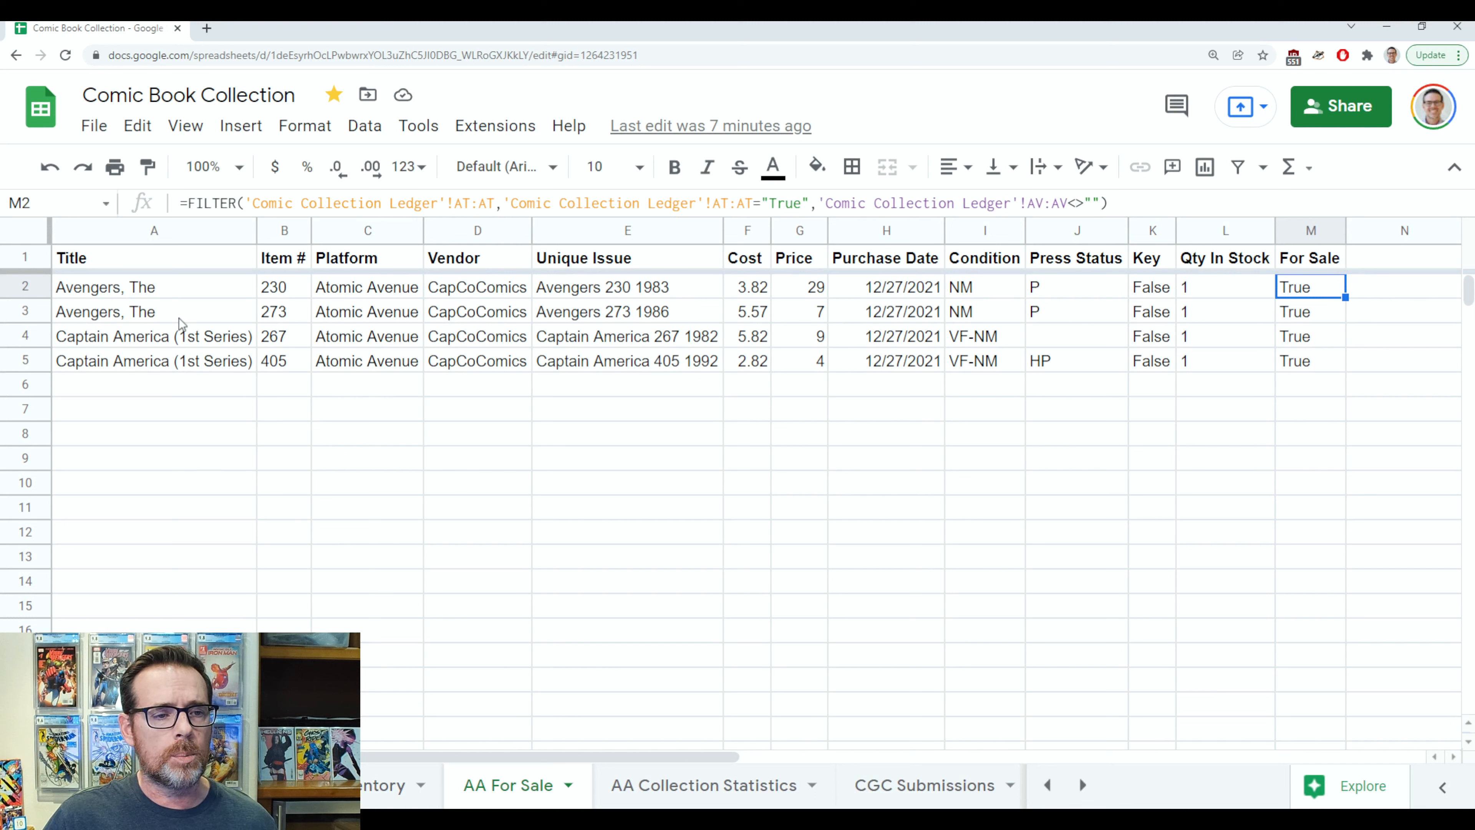
- Download the AA For Sale sheet as Tab Separated Values (.tsv)
{"action": "left_click", "coordinate": [164, 293]}
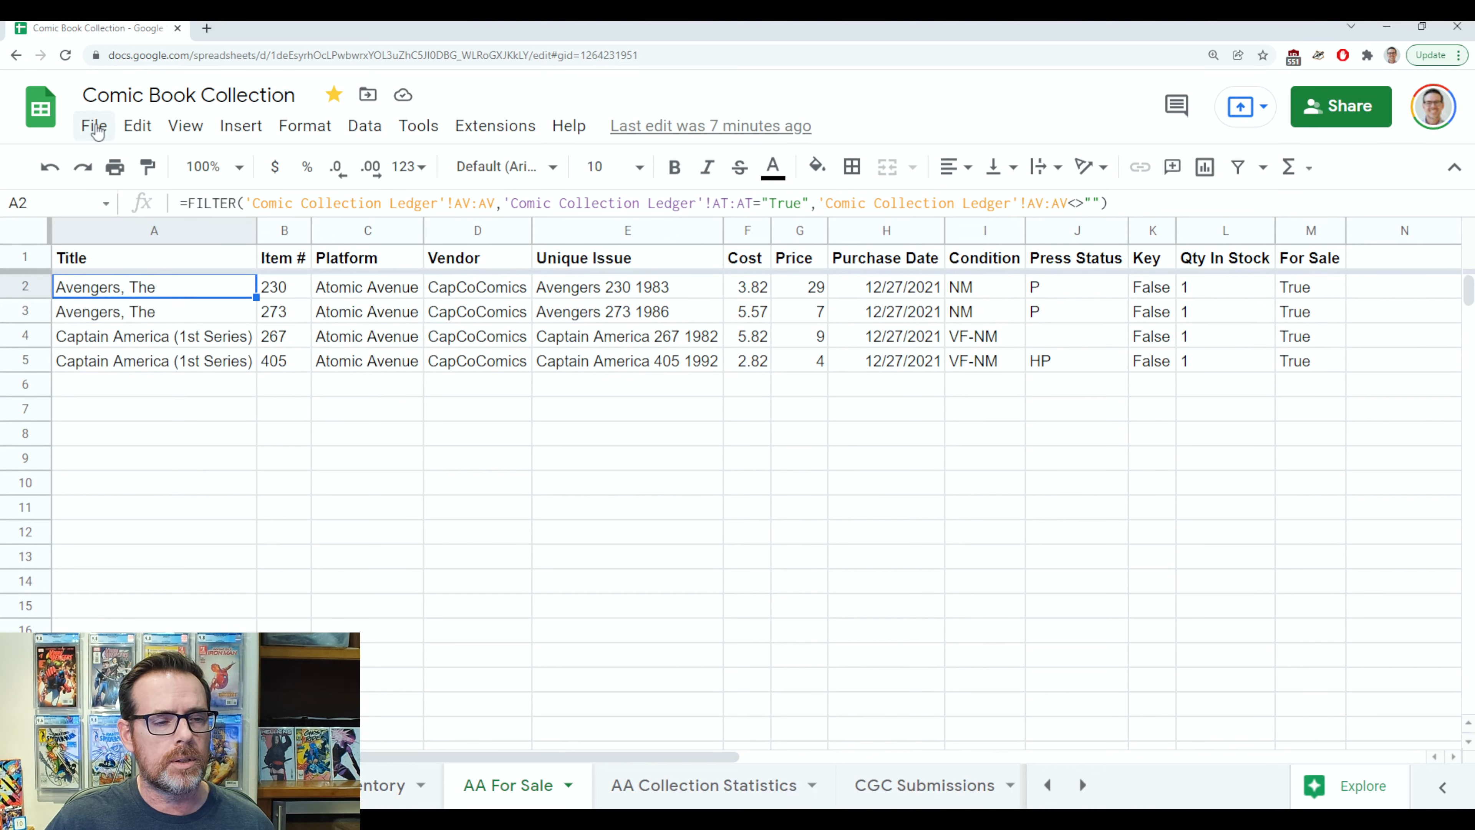
{"action": "left_click", "coordinate": [95, 127]}
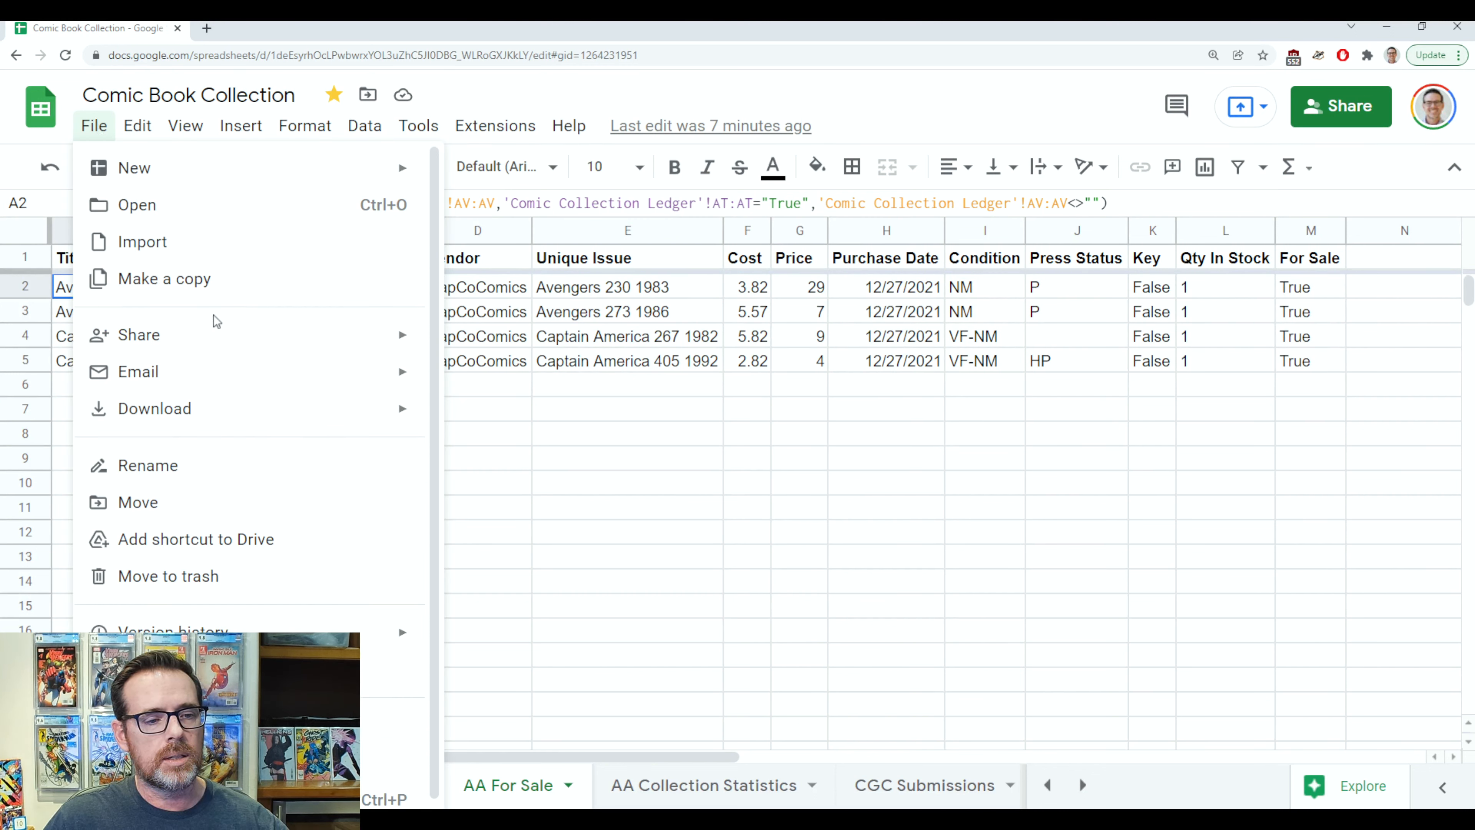
{"action": "mouse_move", "coordinate": [213, 415]}
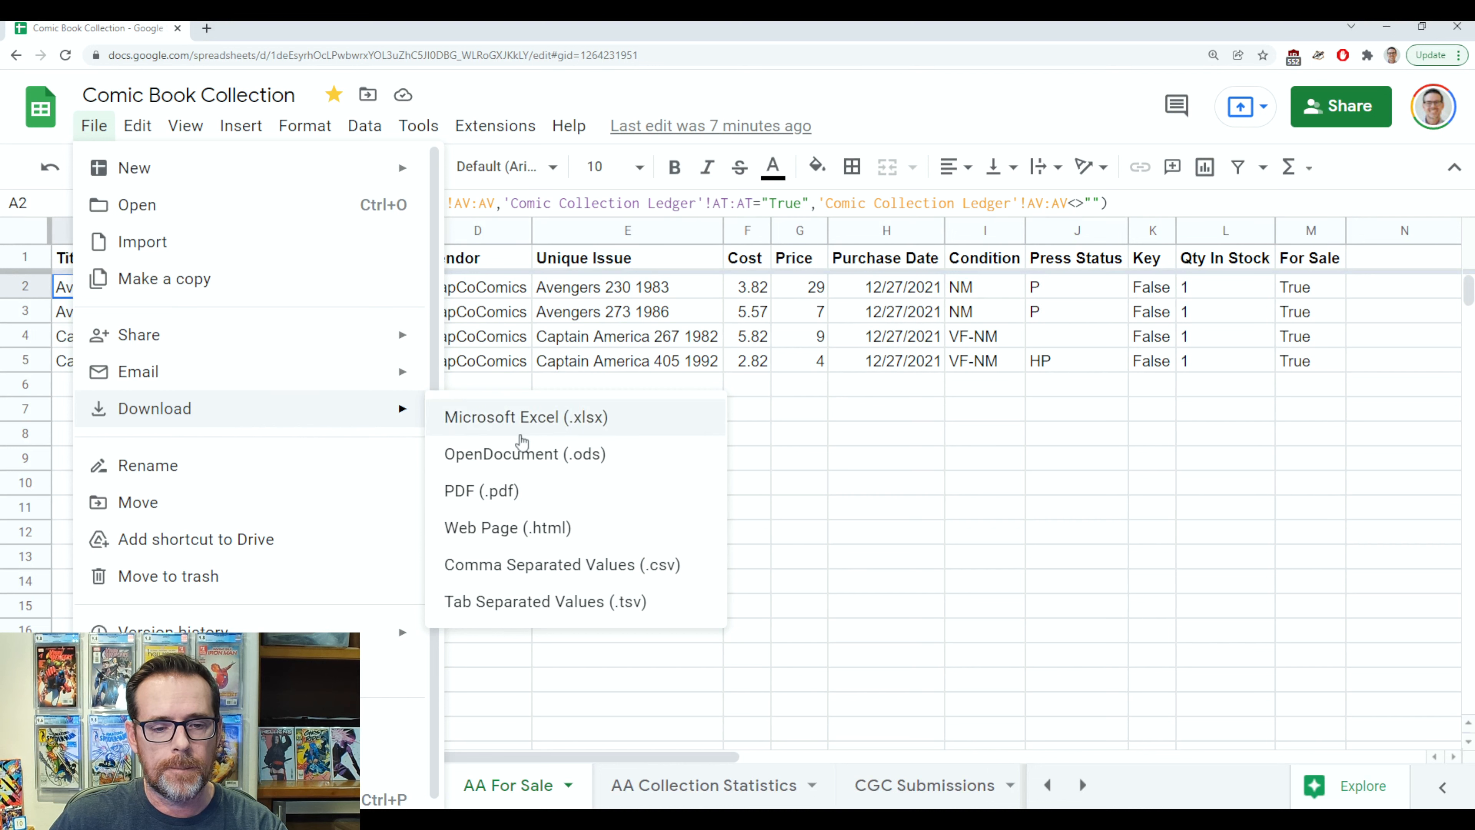
{"action": "left_click", "coordinate": [551, 604]}
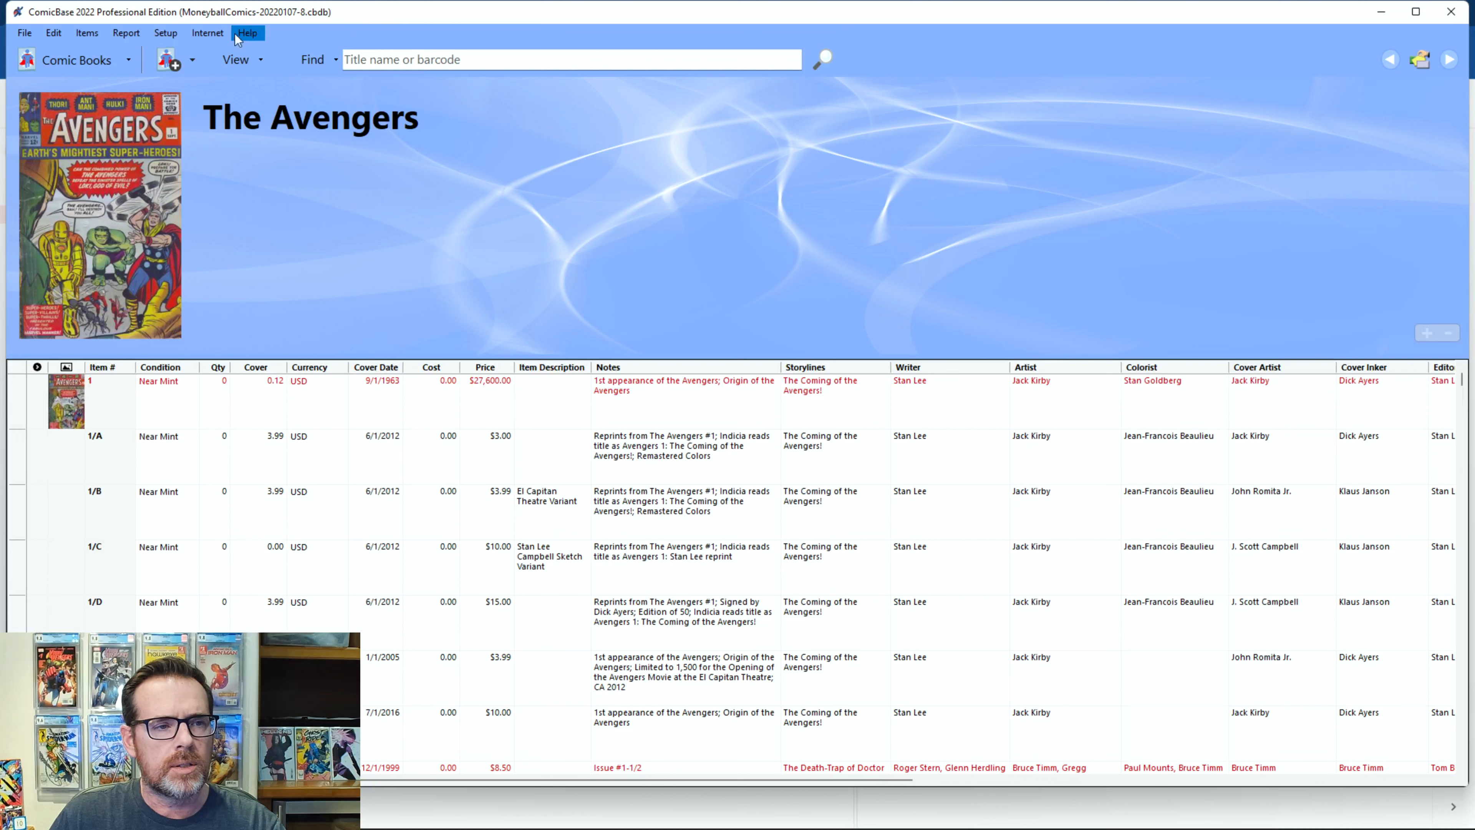
- In ComicBase, start an import and load "Comic Book Collection - AA For Sale (1).txt" from the Downloads folder
{"action": "left_click", "coordinate": [86, 32]}
{"action": "mouse_move", "coordinate": [26, 36]}
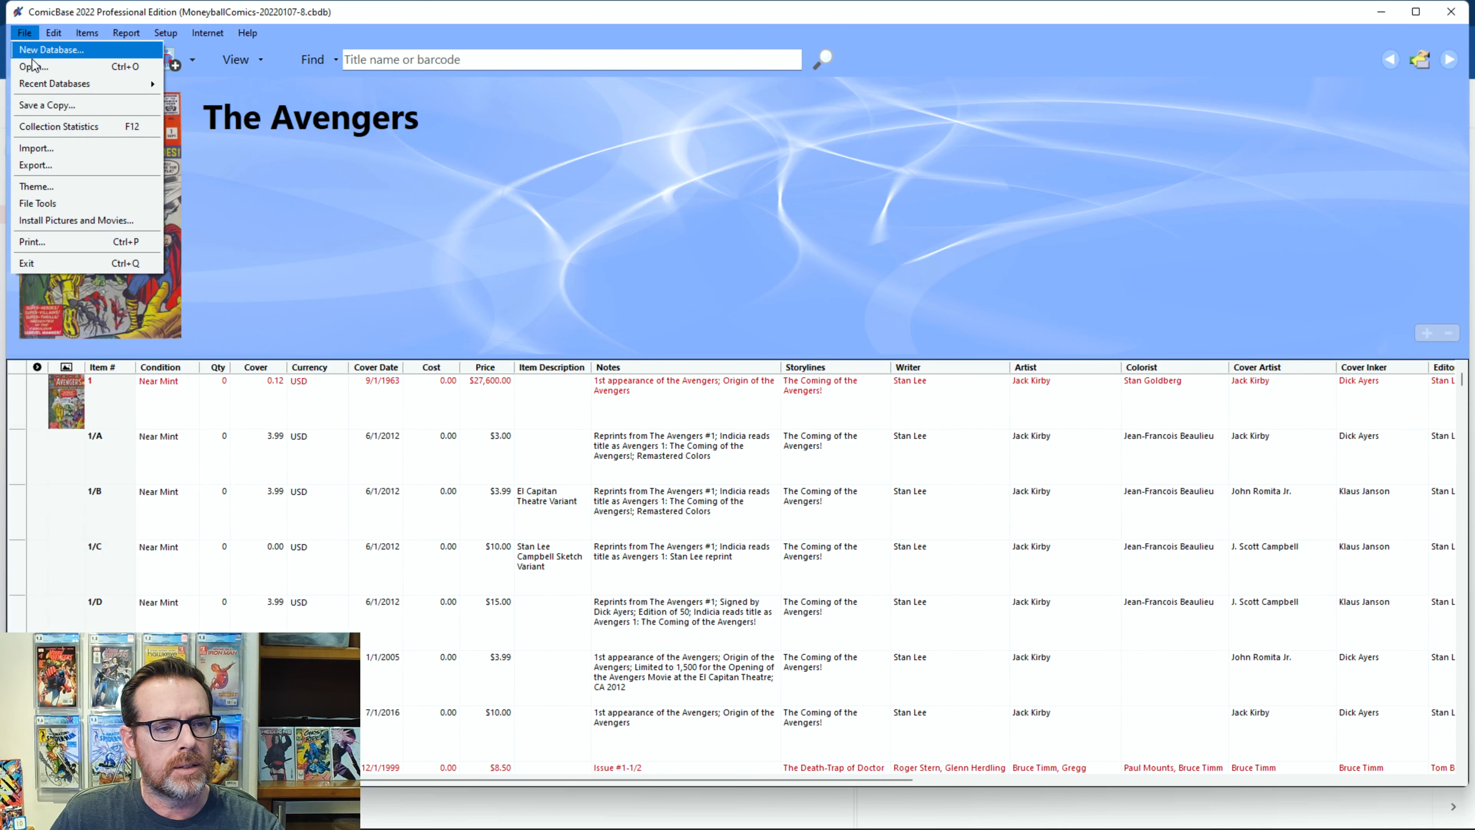
{"action": "left_click", "coordinate": [35, 150]}
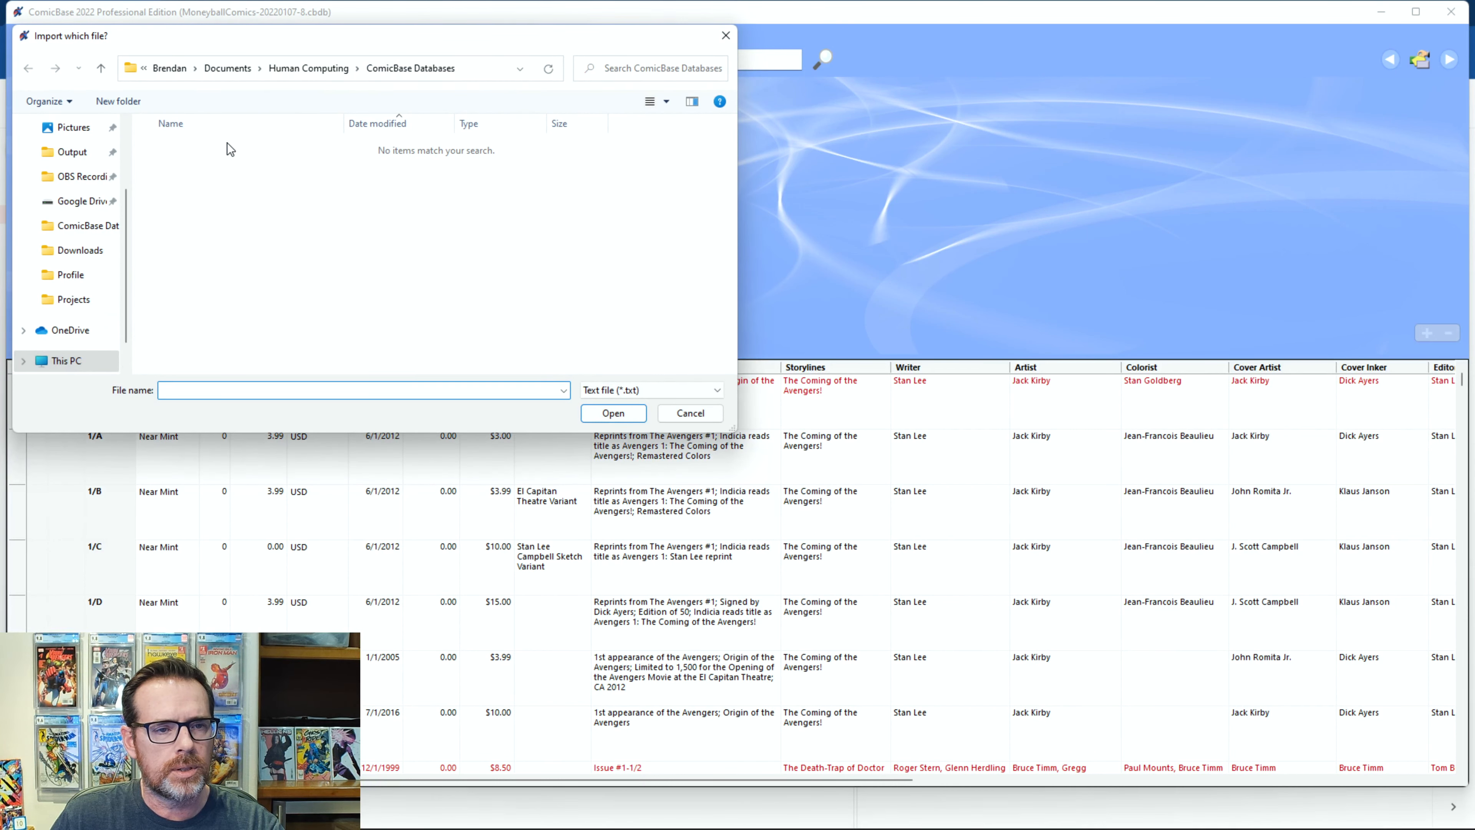
{"action": "scroll", "coordinate": [127, 138], "scroll_direction": "up", "scroll_amount": 3}
{"action": "left_click", "coordinate": [79, 183]}
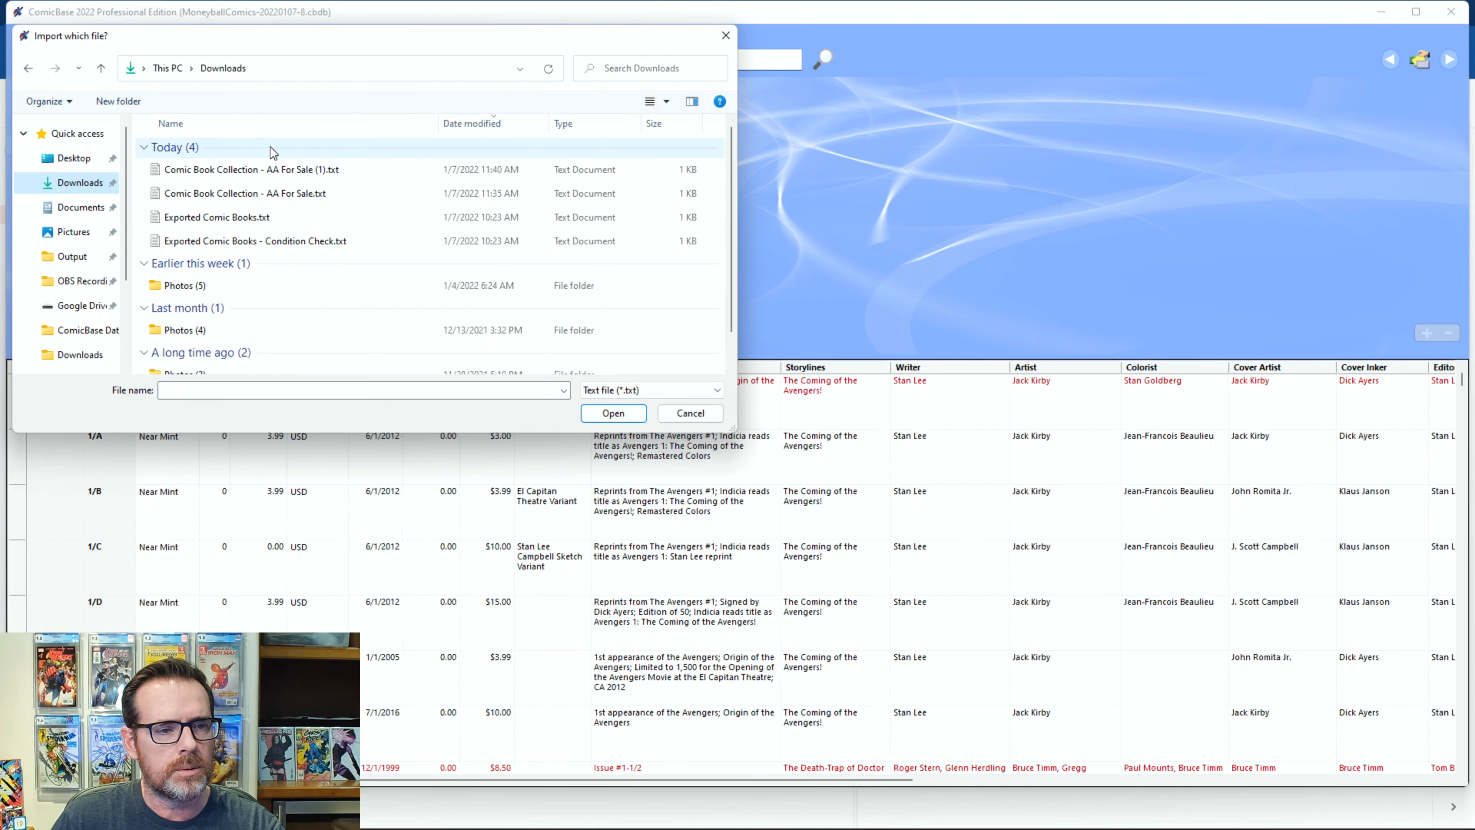
{"action": "double_click", "coordinate": [273, 169]}
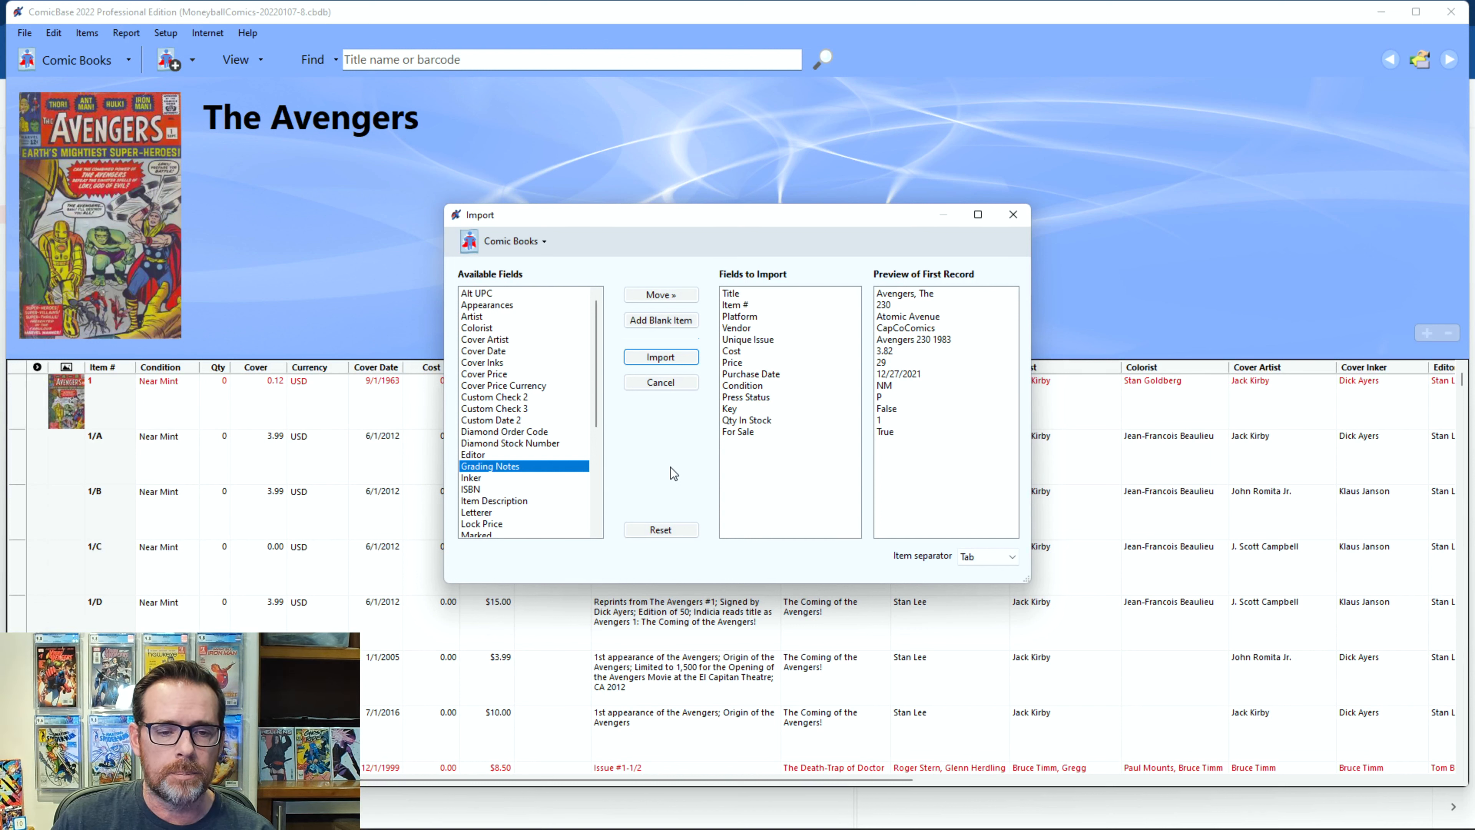
- Use Tab as the item separator and import the listed fields into the Comic Books database
{"action": "left_click", "coordinate": [994, 555]}
{"action": "left_click", "coordinate": [994, 574]}
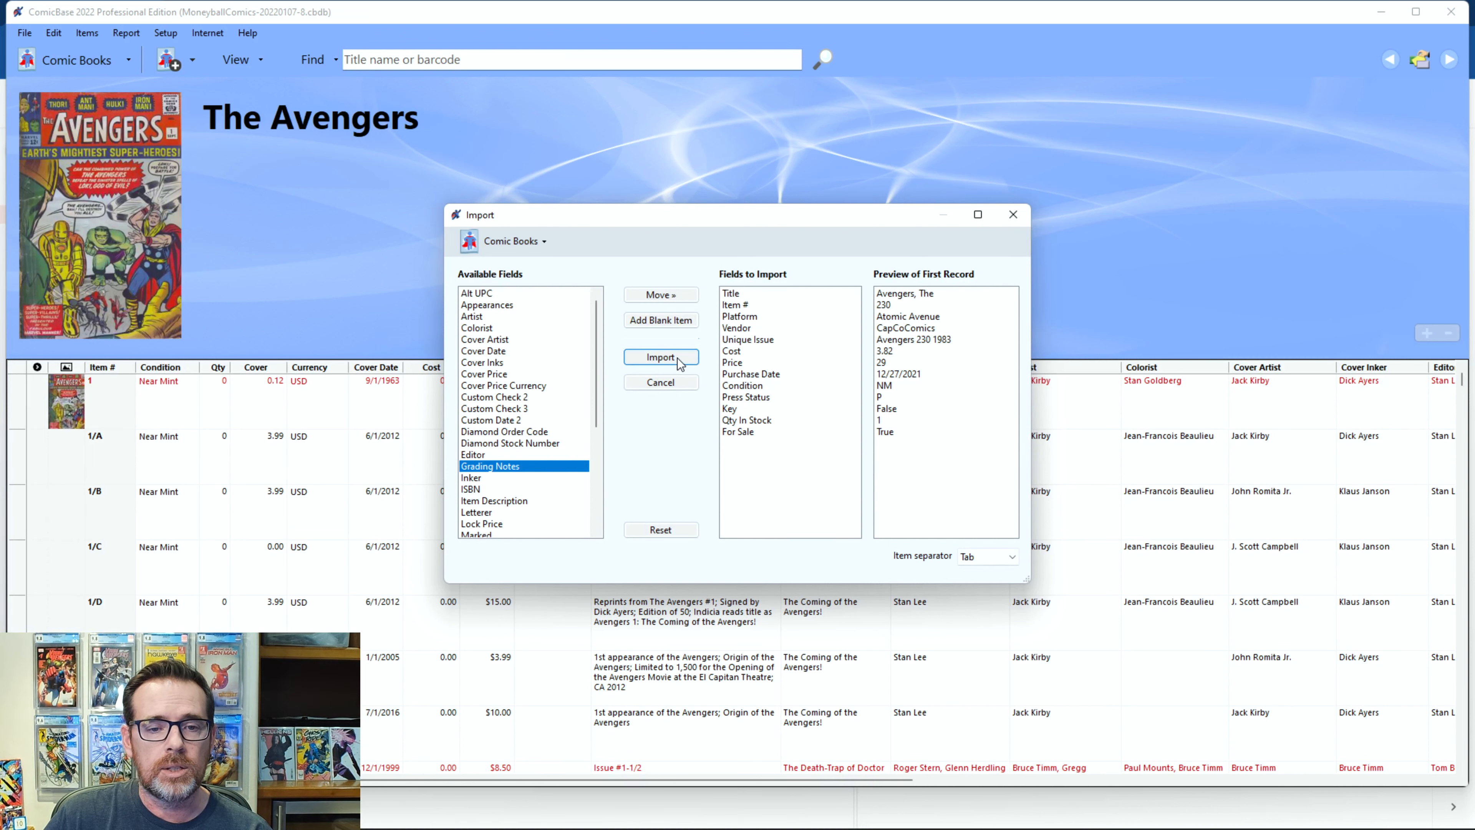
{"action": "left_click", "coordinate": [660, 357]}
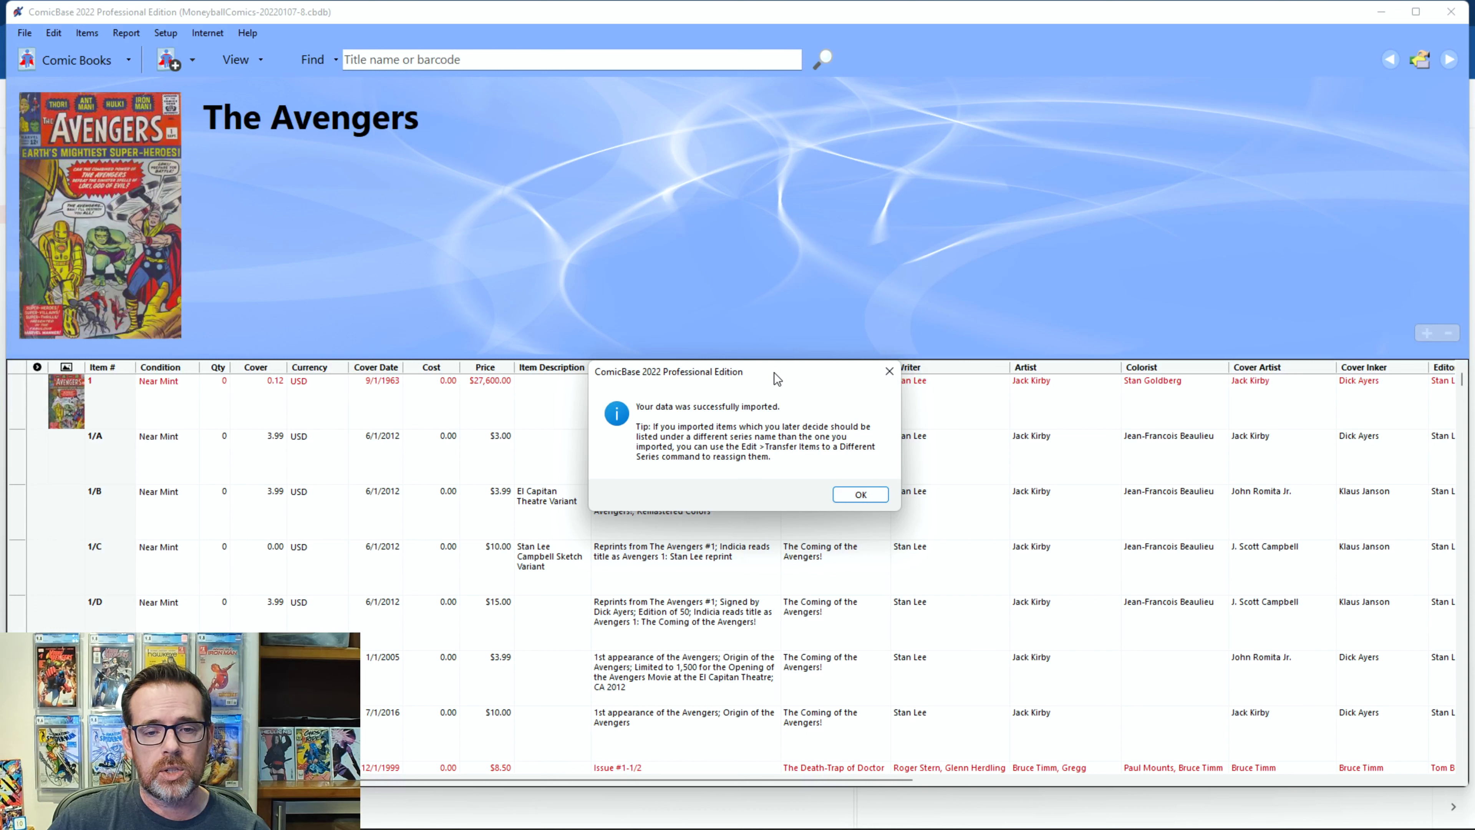
- Close the import confirmation and check the General and Custom details of The Avengers item 230
{"action": "left_click", "coordinate": [861, 494]}
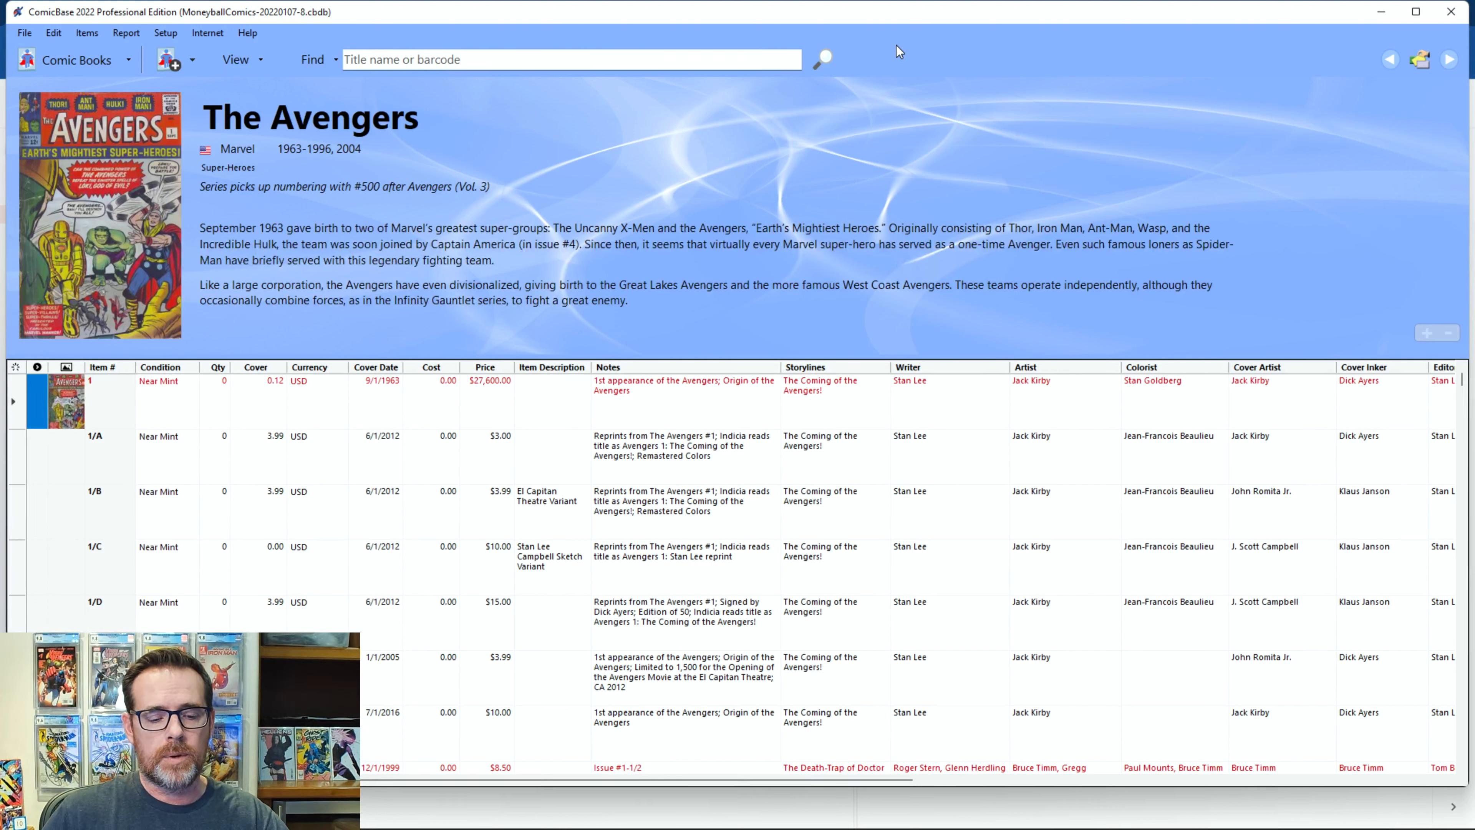
{"action": "key", "text": "ctrl+j"}
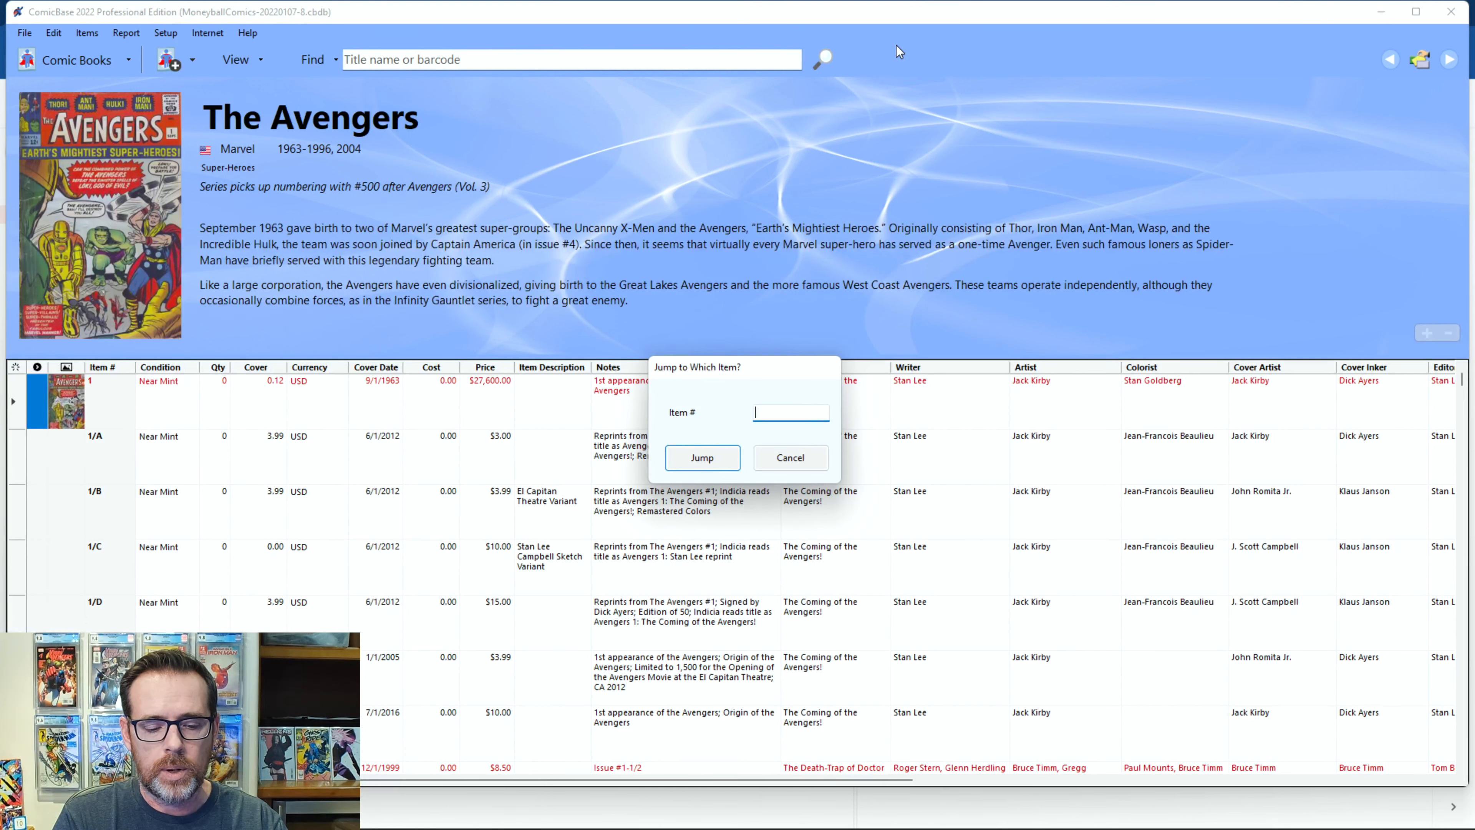
{"action": "type", "text": "230"}
{"action": "key", "text": "Return"}
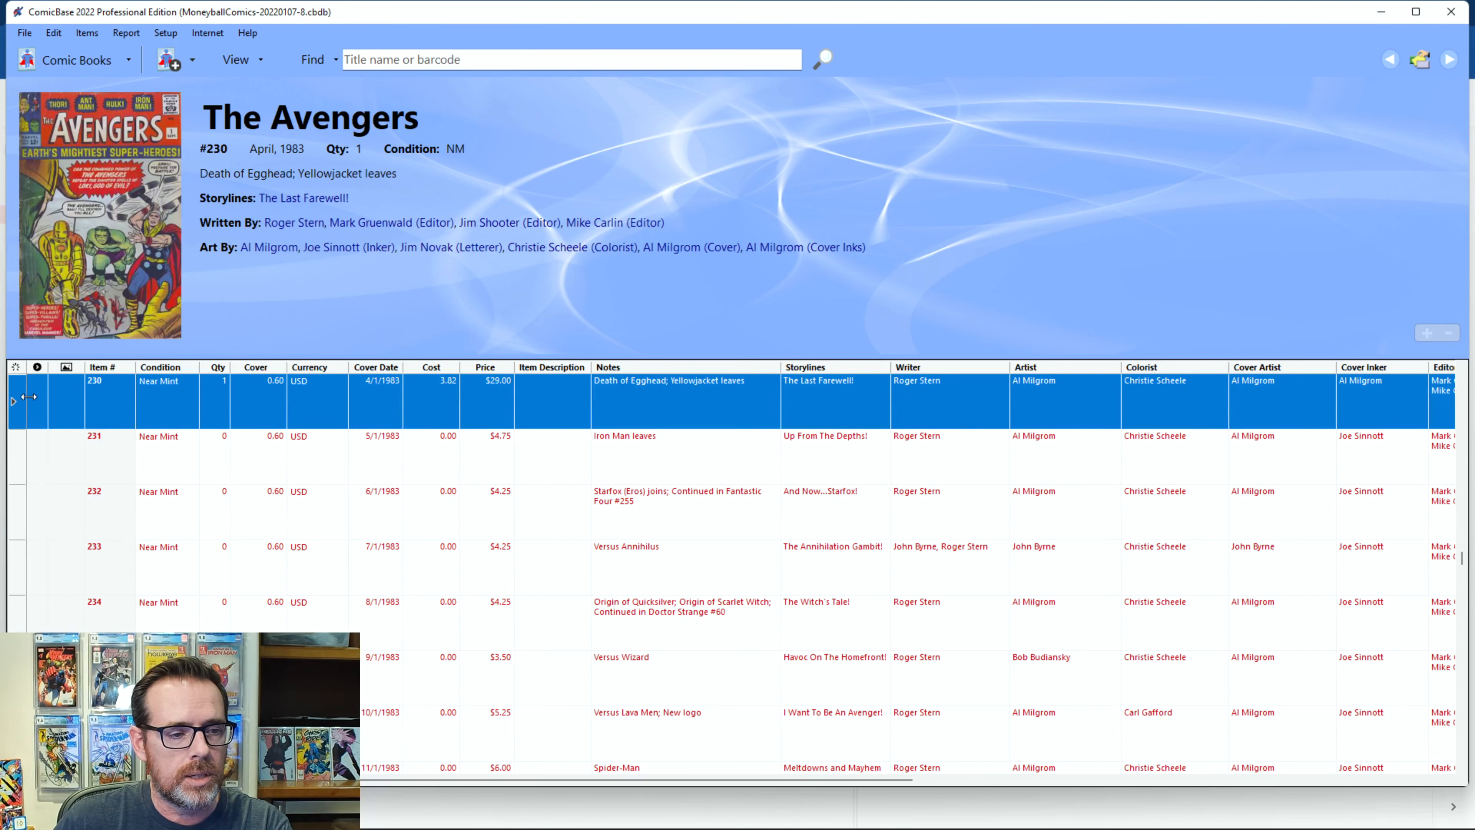
{"action": "double_click", "coordinate": [15, 397]}
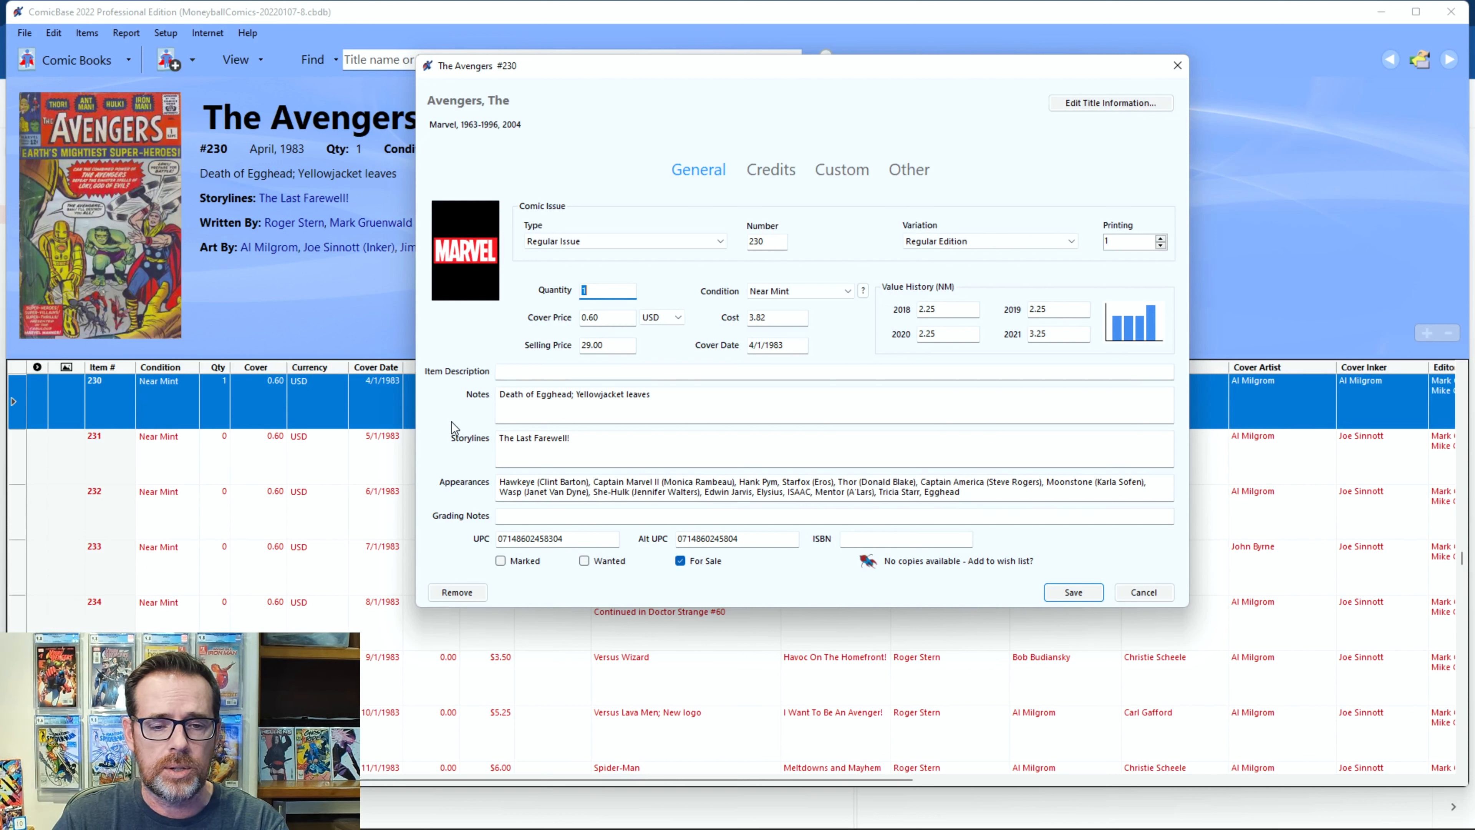
{"action": "left_click", "coordinate": [843, 173]}
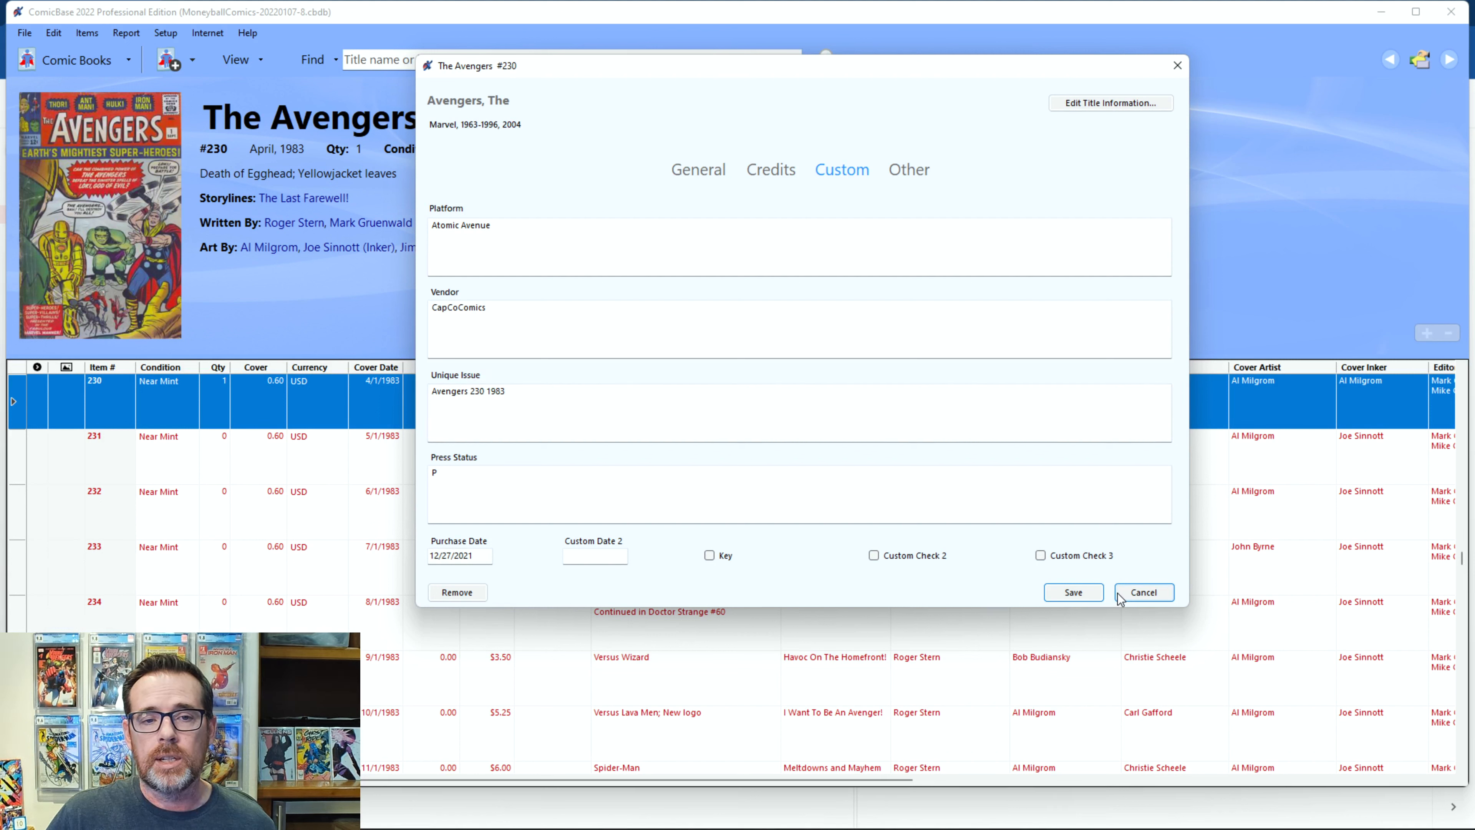
{"action": "left_click", "coordinate": [1153, 592]}
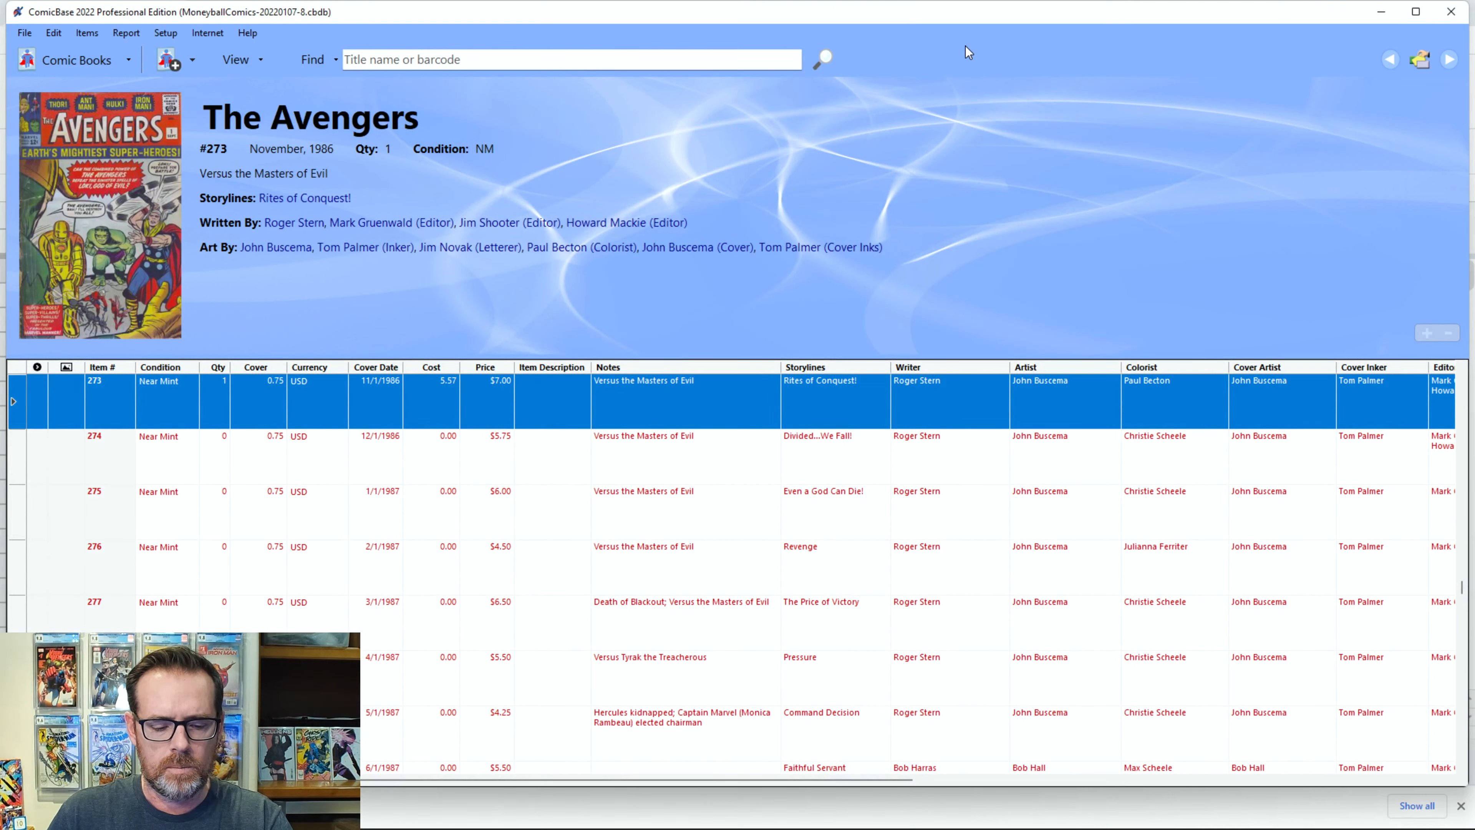
- Jump to item 273 of The Avengers and open its record to check the imported General details
{"action": "key", "text": "ctrl+j"}
{"action": "type", "text": "273"}
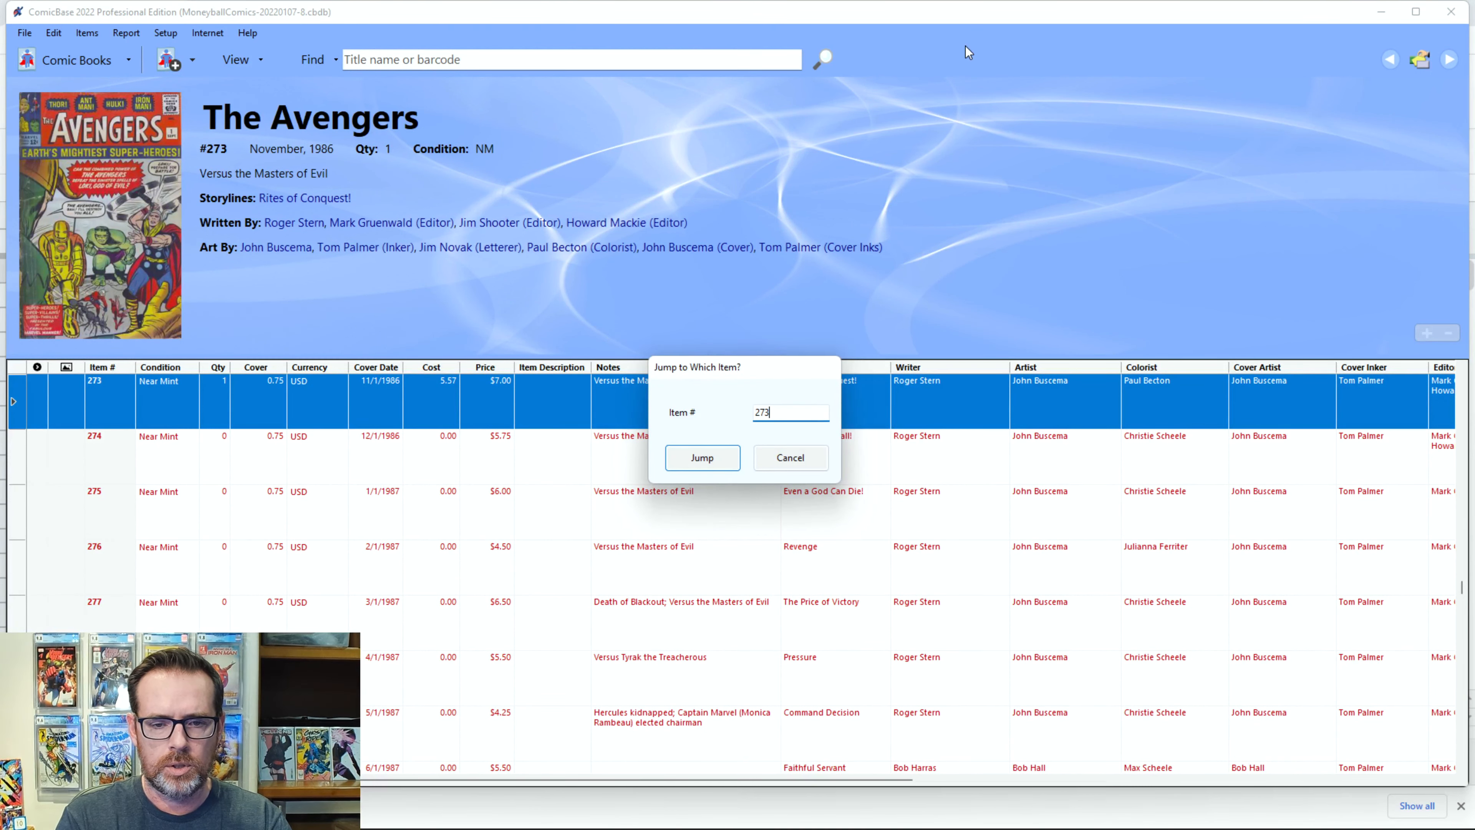
{"action": "key", "text": "Return"}
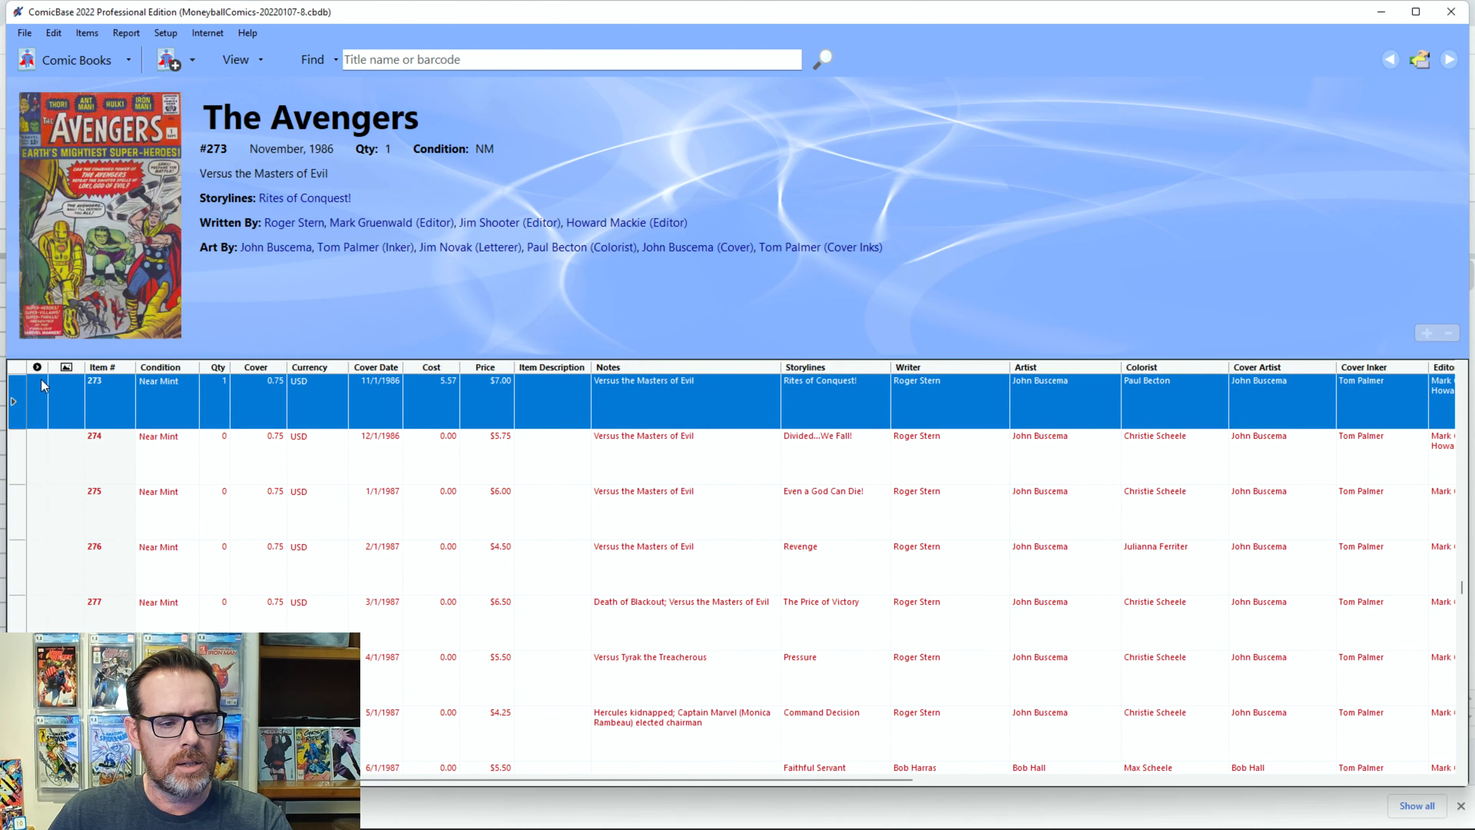
{"action": "double_click", "coordinate": [18, 395]}
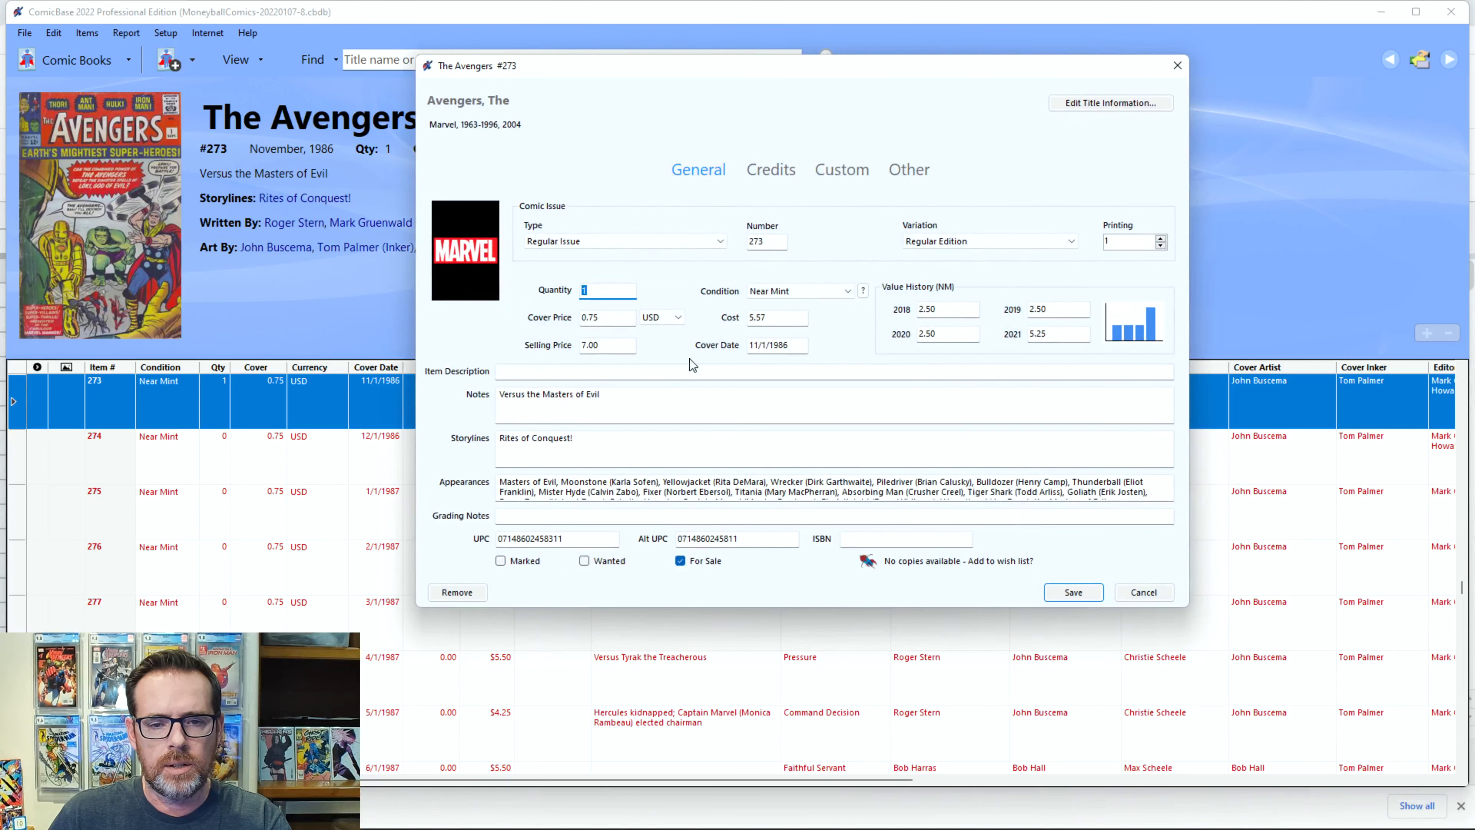
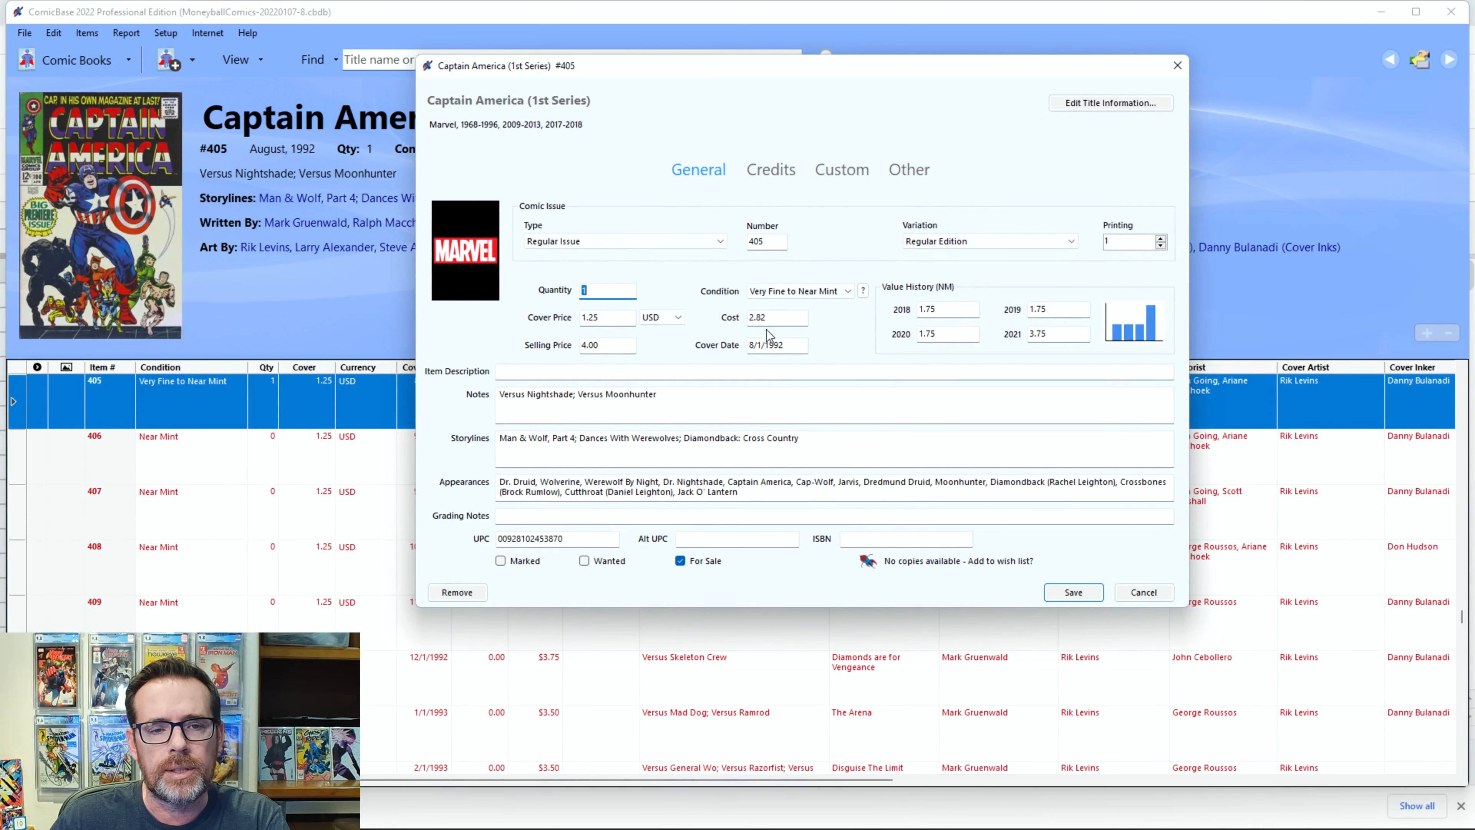
- Review the Custom, Credits and General details of Captain America (1st Series) #405 and close the record
{"action": "left_click", "coordinate": [840, 163]}
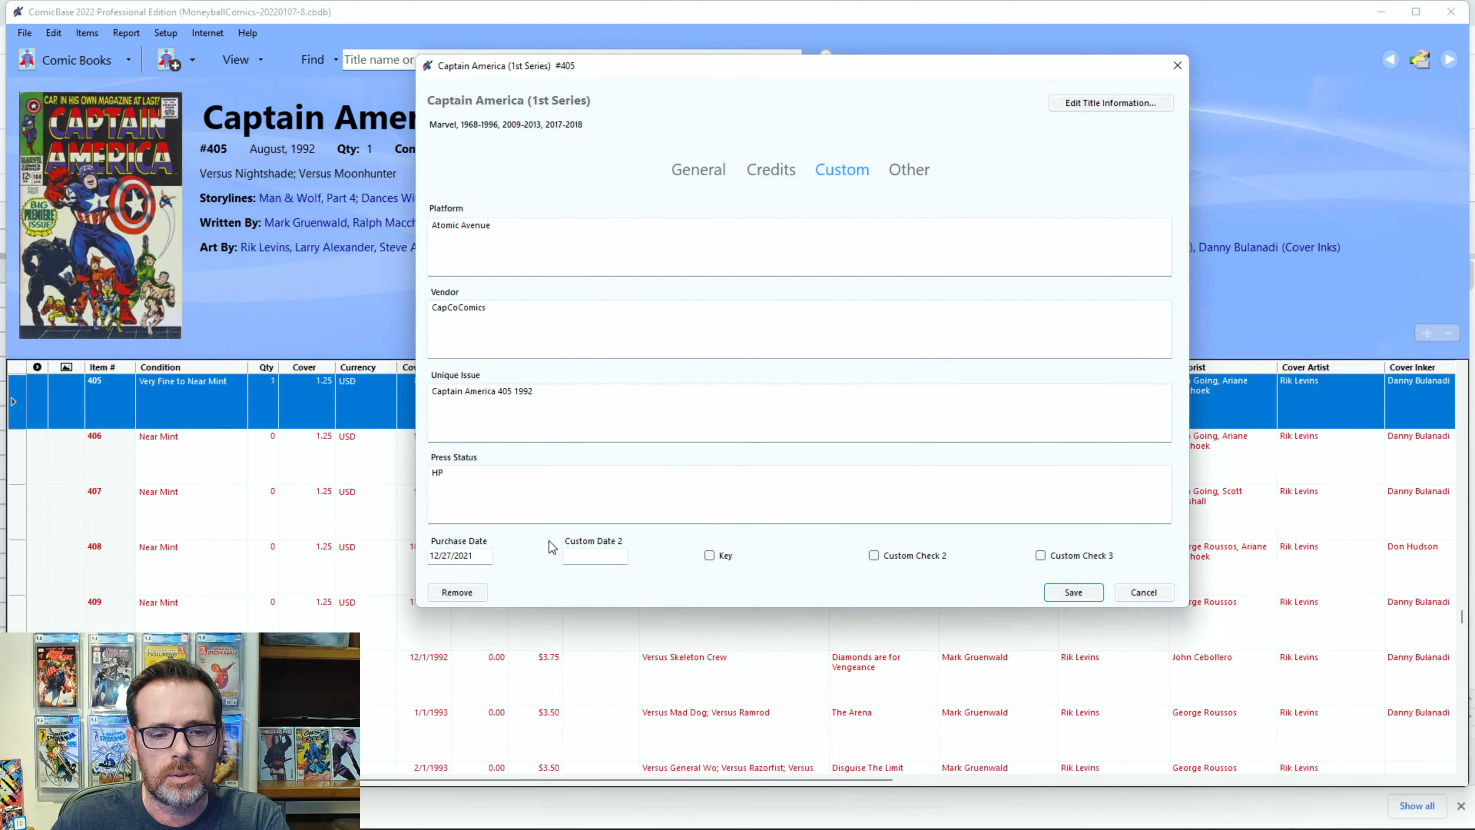
{"action": "left_click", "coordinate": [766, 173]}
{"action": "left_click", "coordinate": [703, 176]}
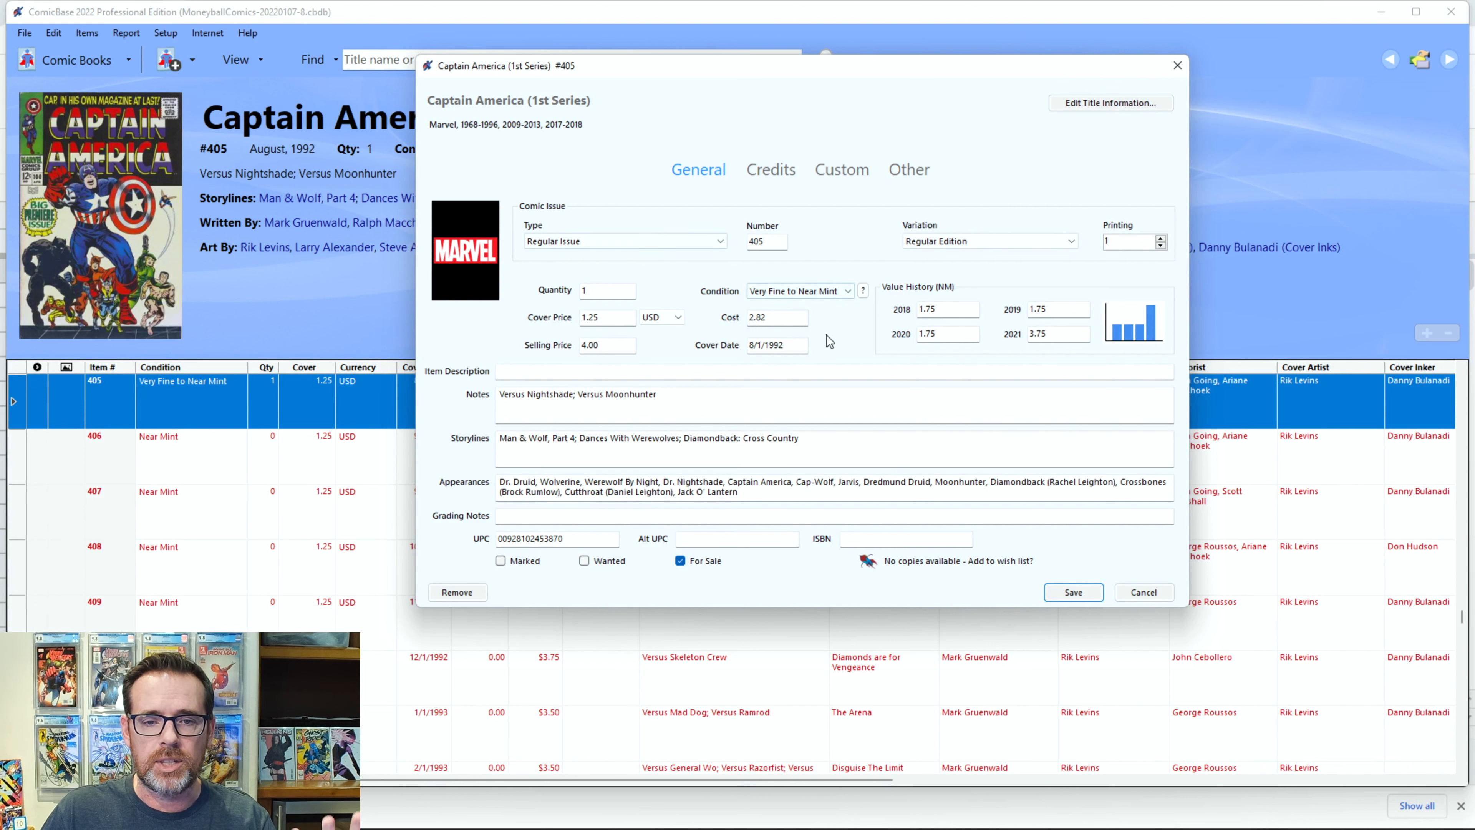
{"action": "left_click", "coordinate": [1177, 65]}
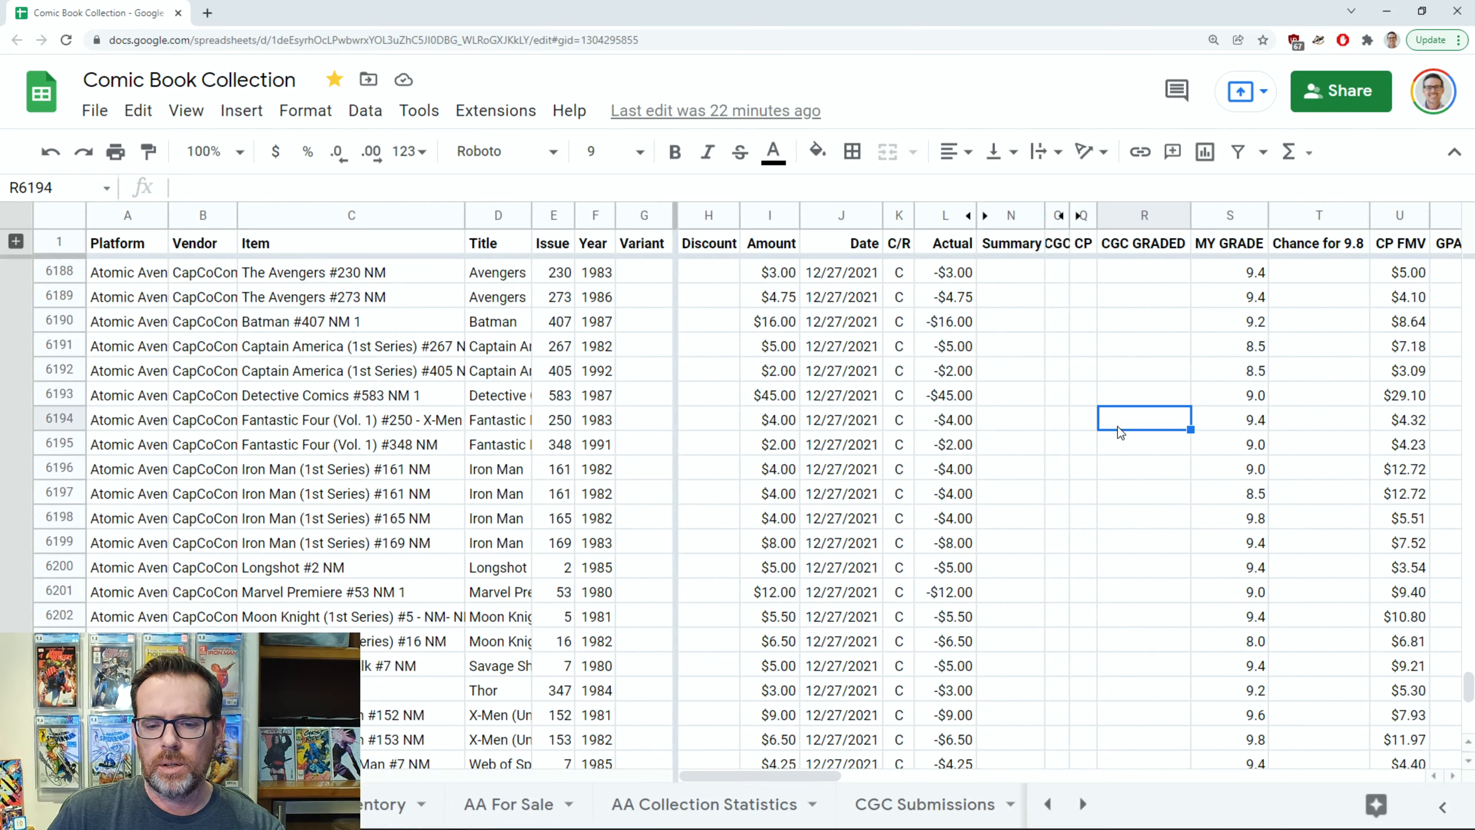
- Switch to the Comic Book Collection spreadsheet in Google Sheets and open the AA Collection Statistics sheet
{"action": "left_click", "coordinate": [1082, 804]}
{"action": "left_click", "coordinate": [1083, 804]}
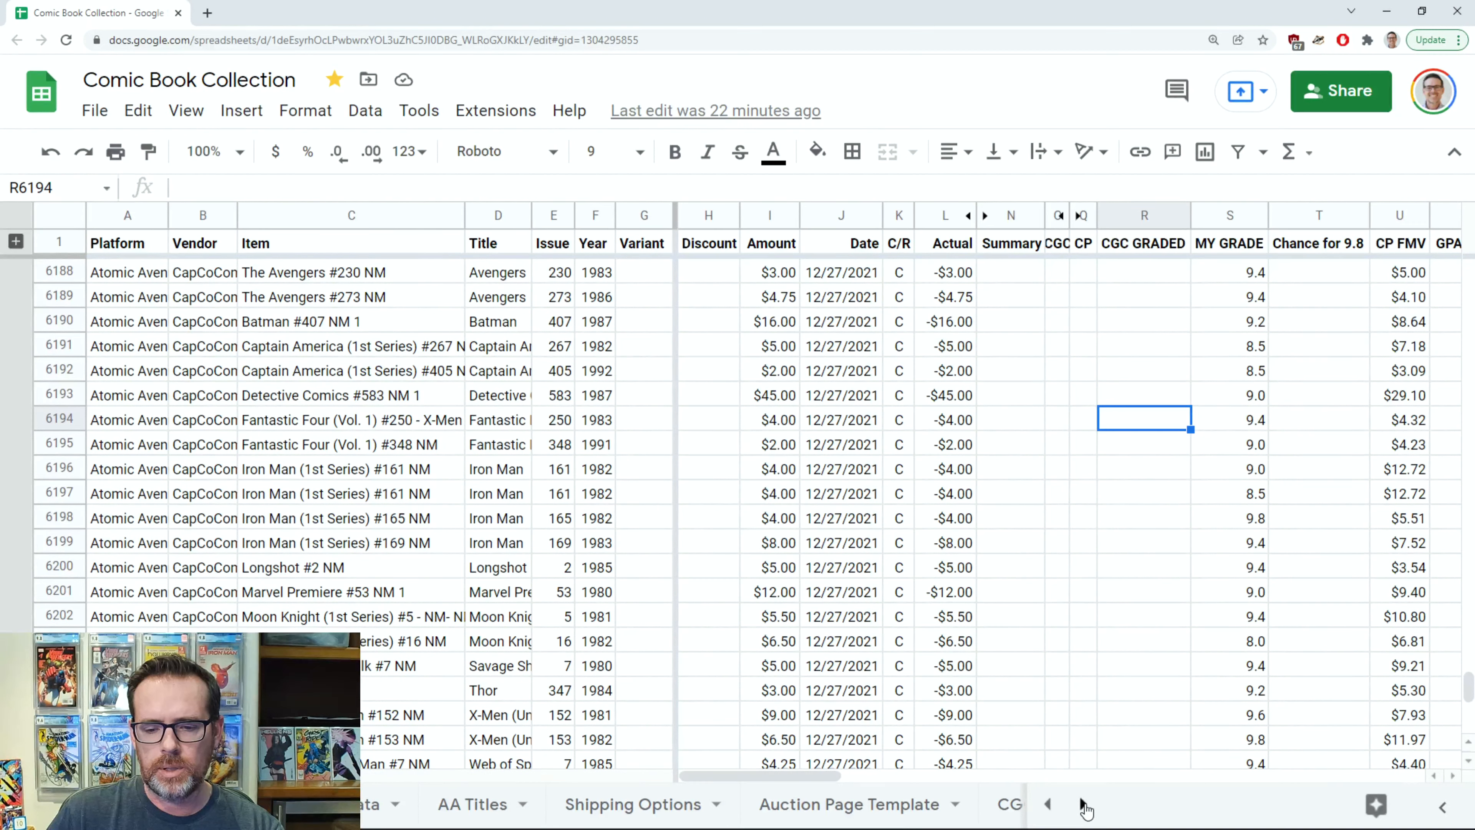
{"action": "left_click", "coordinate": [1082, 803]}
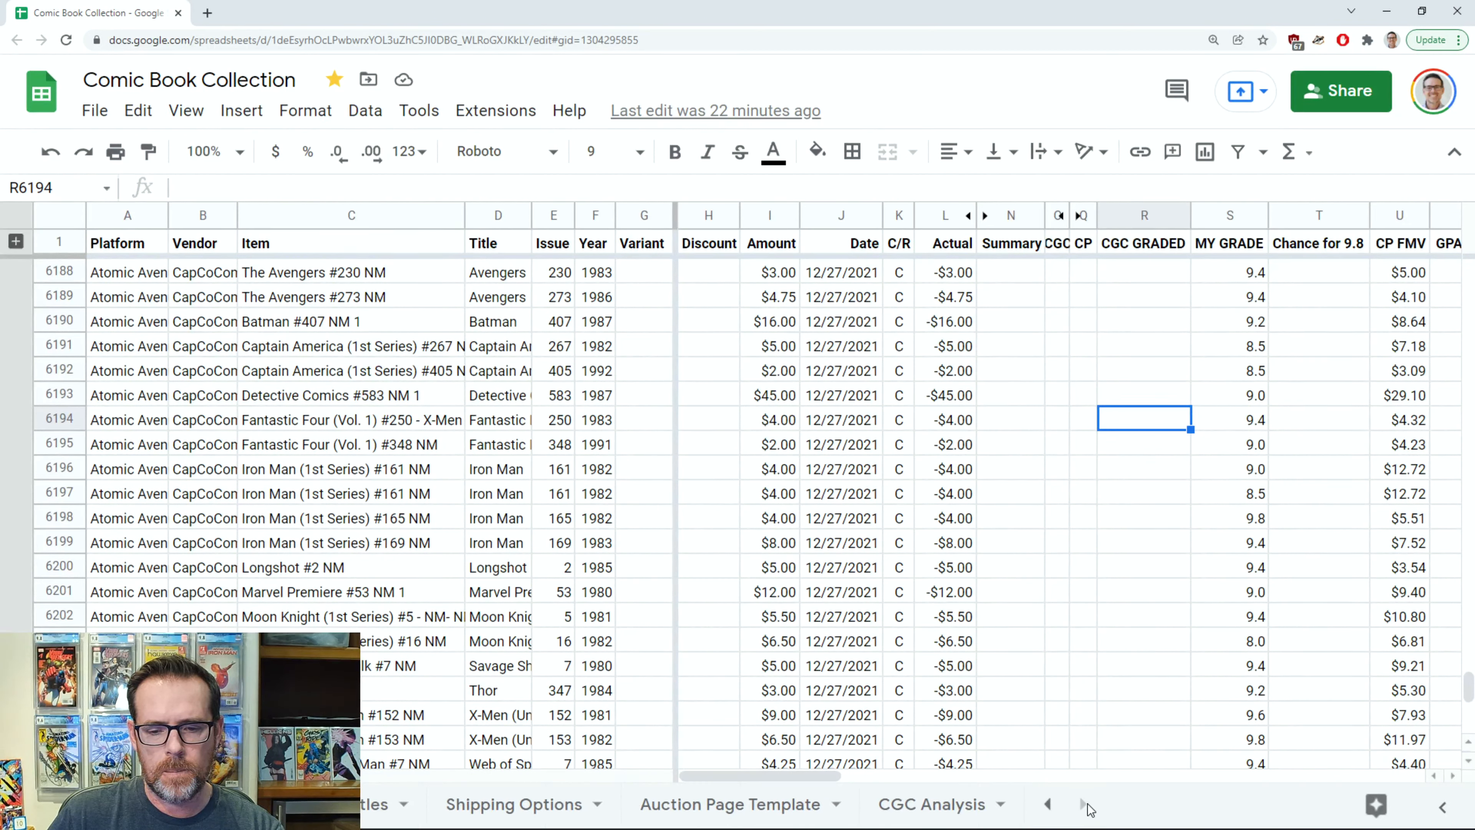
{"action": "left_click", "coordinate": [1048, 804]}
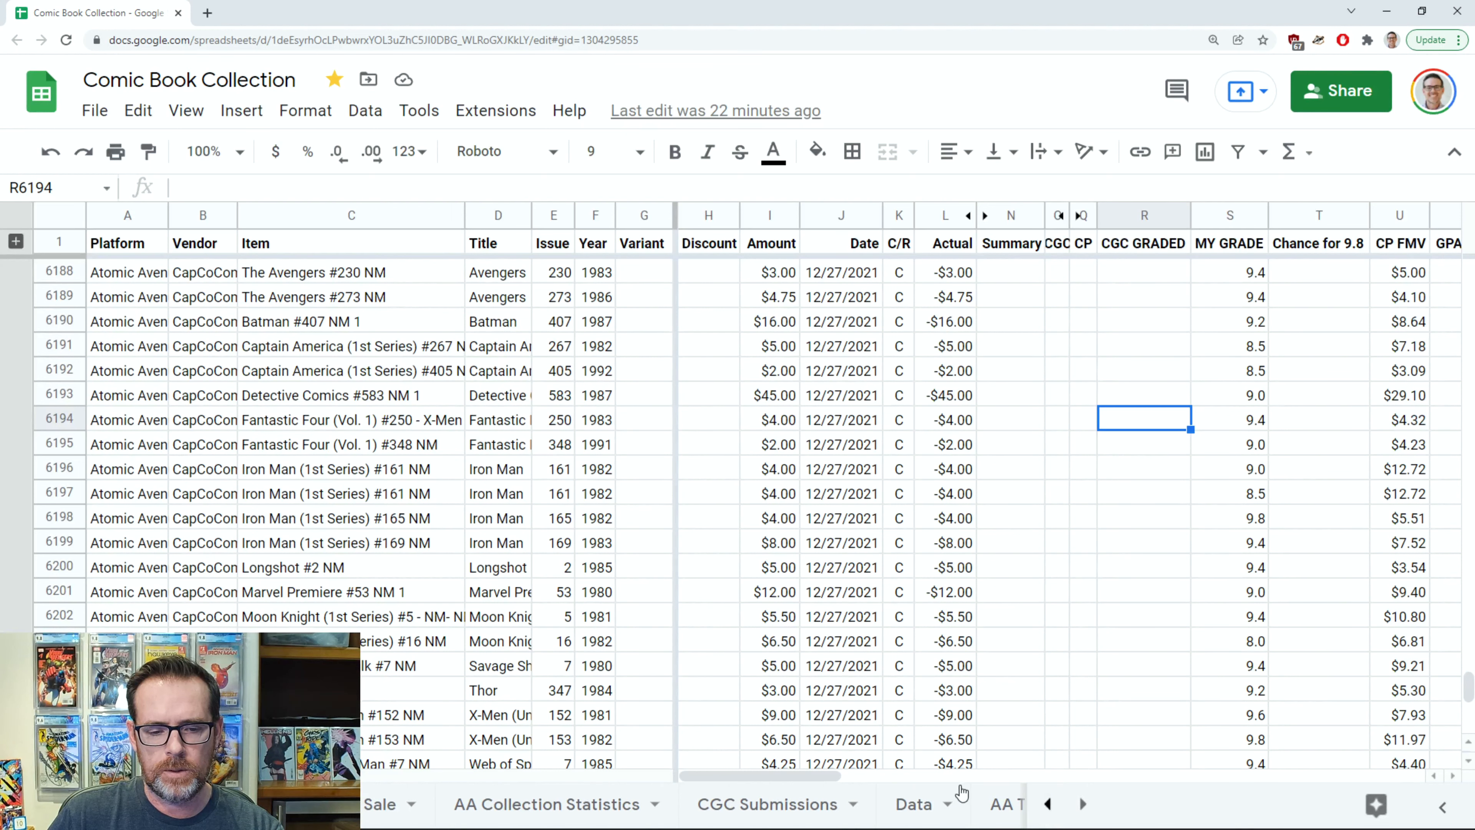
{"action": "left_click", "coordinate": [567, 807]}
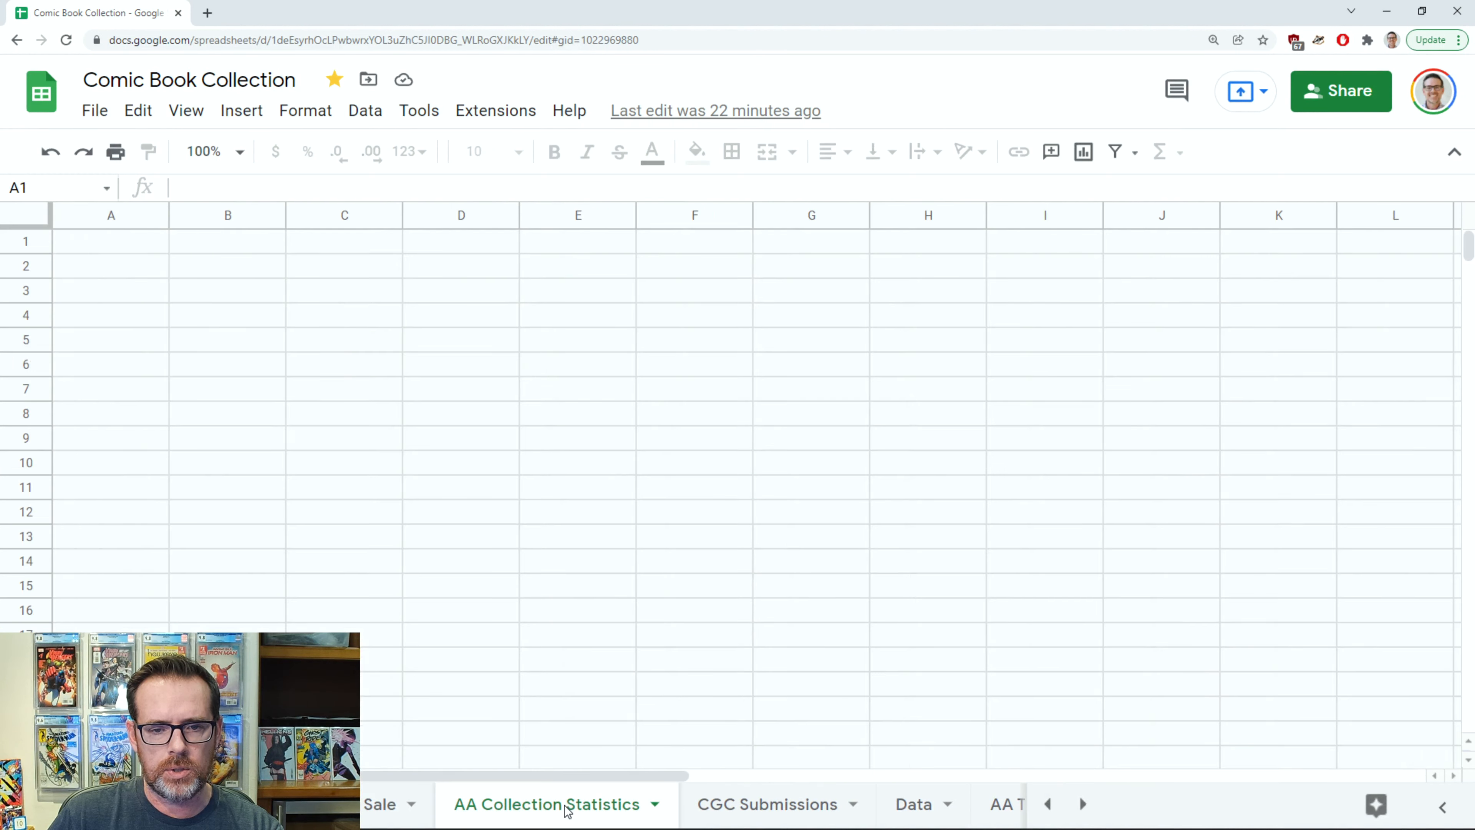
{"action": "left_click", "coordinate": [103, 430]}
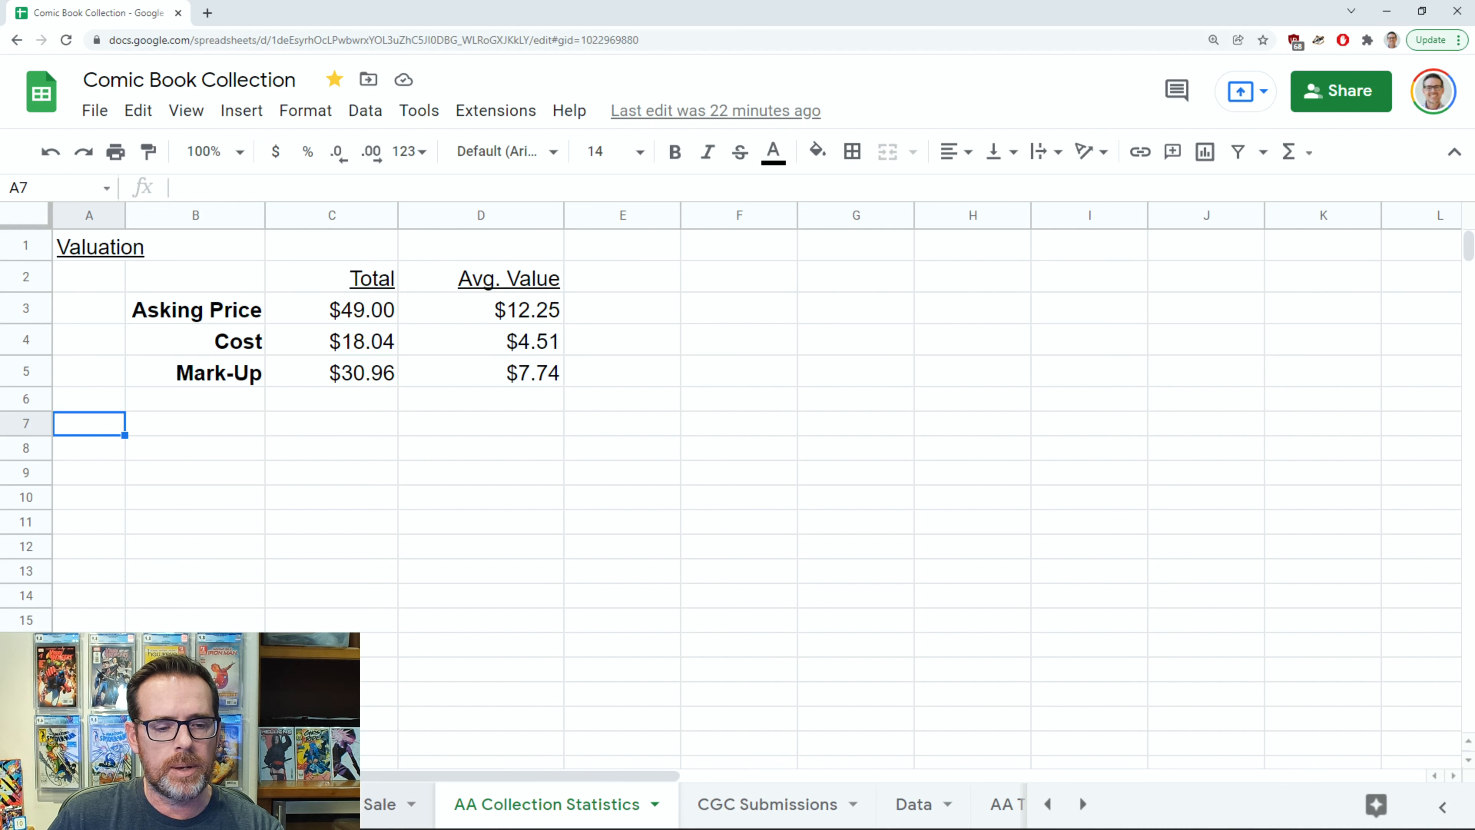
- Look over the AA For Sale sheet and inspect the Total formulas for Asking Price, Cost and Mark-Up in AA Collection Statistics
{"action": "key", "text": "ctrl+shift+Page_Up"}
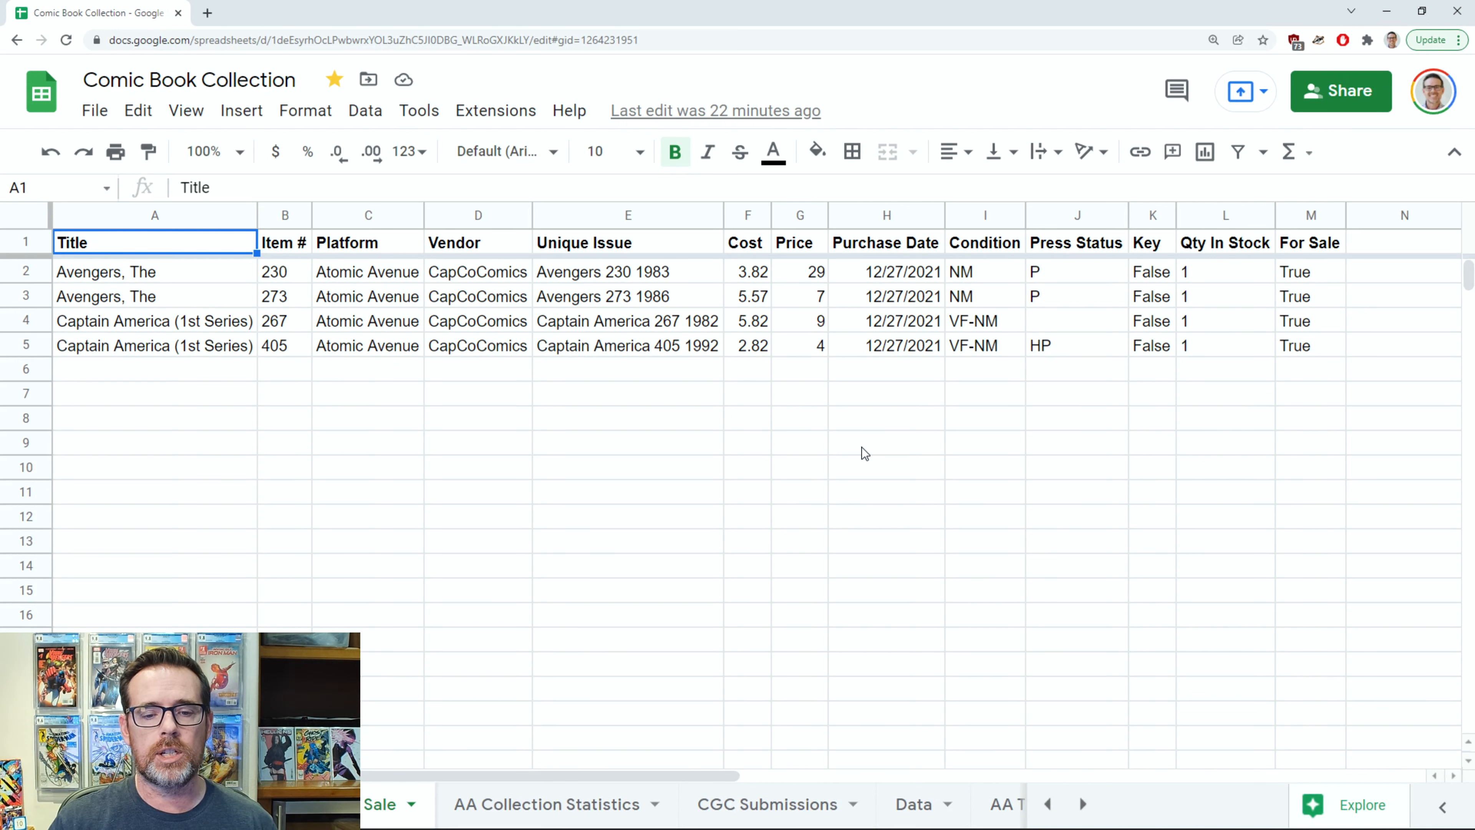
{"action": "left_click", "coordinate": [580, 805]}
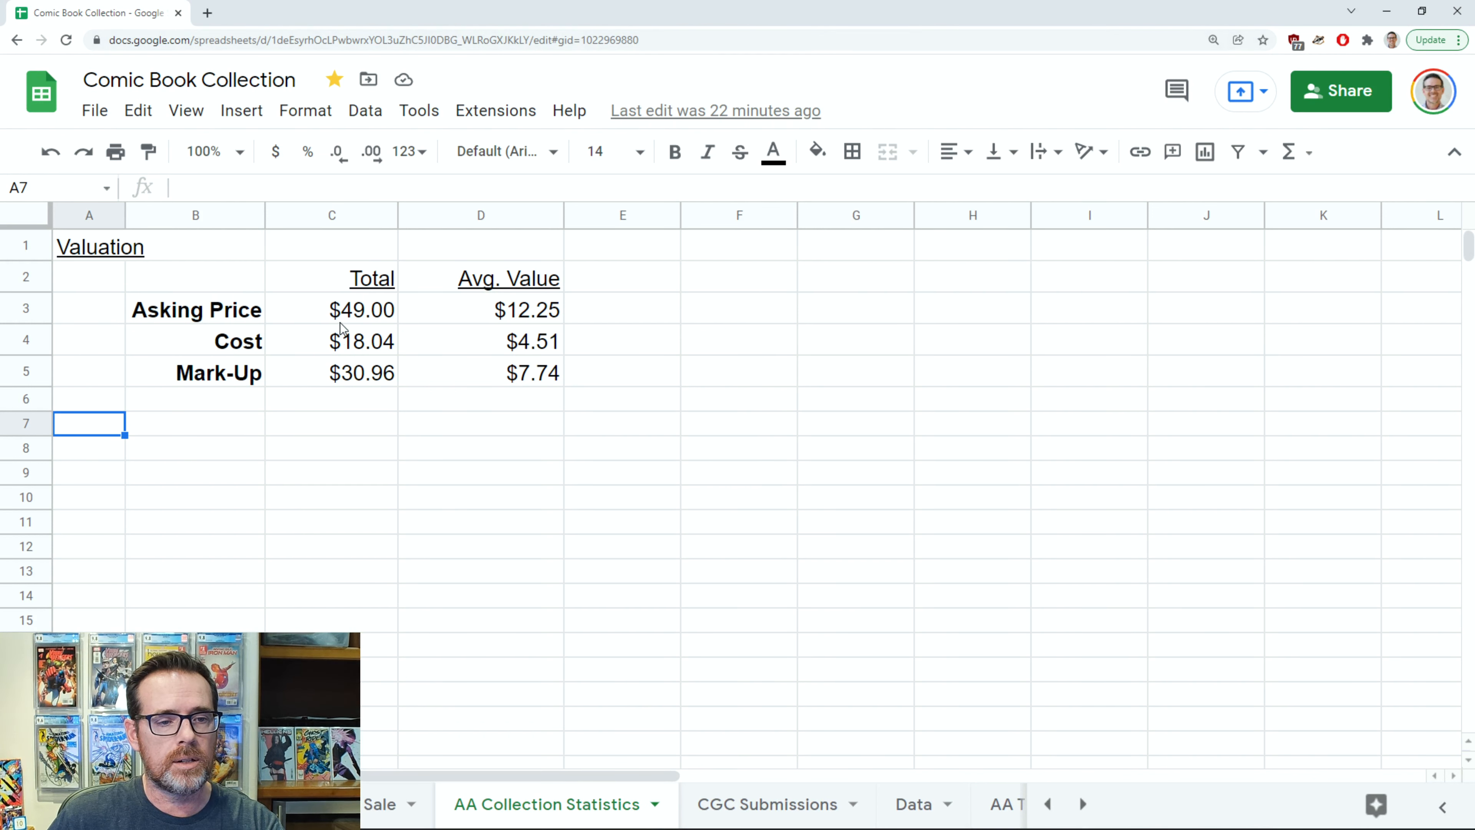
{"action": "left_click", "coordinate": [361, 319]}
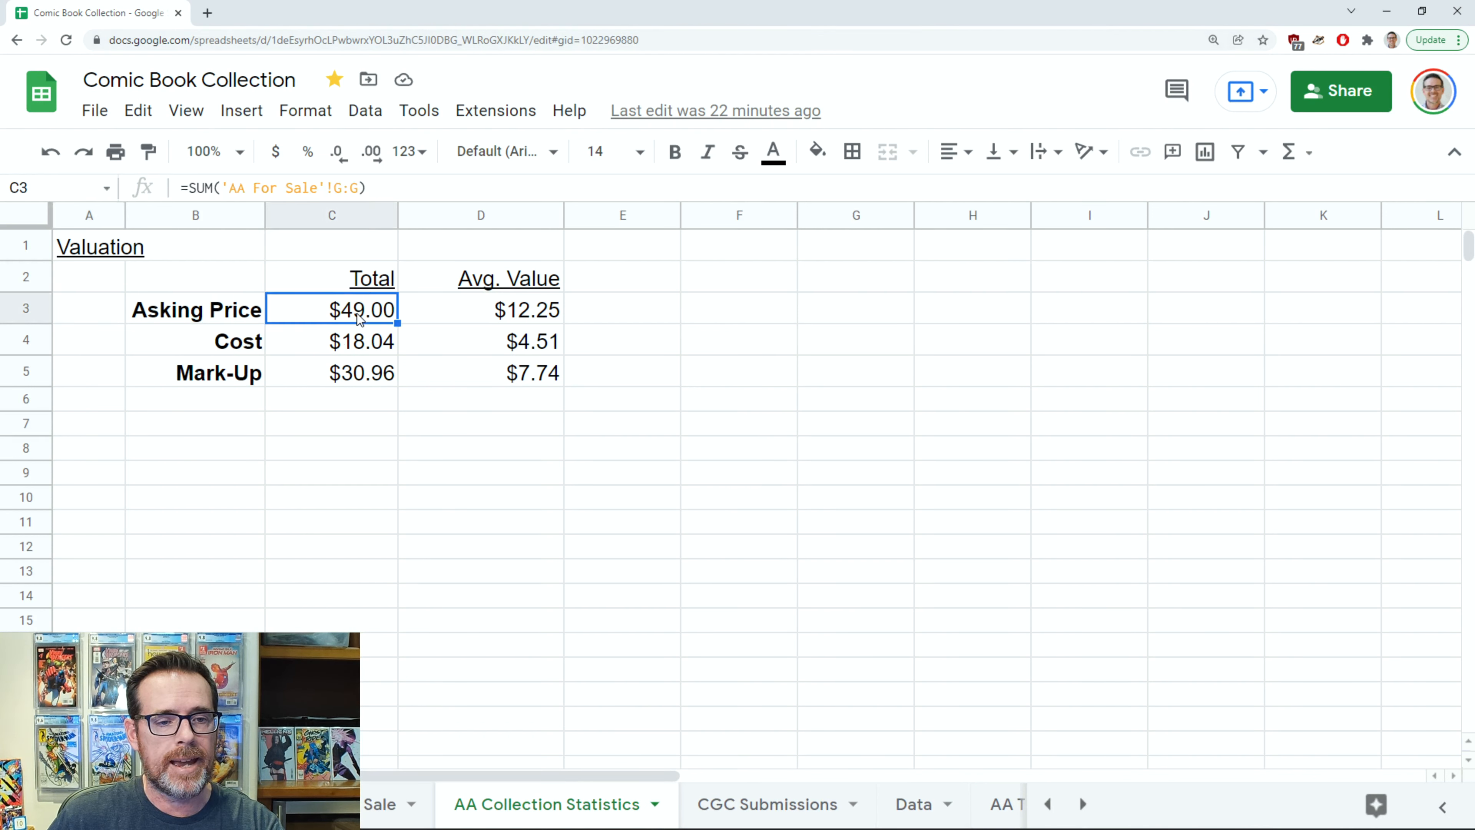
{"action": "left_click", "coordinate": [375, 348]}
{"action": "left_click", "coordinate": [370, 379]}
{"action": "left_click", "coordinate": [363, 404]}
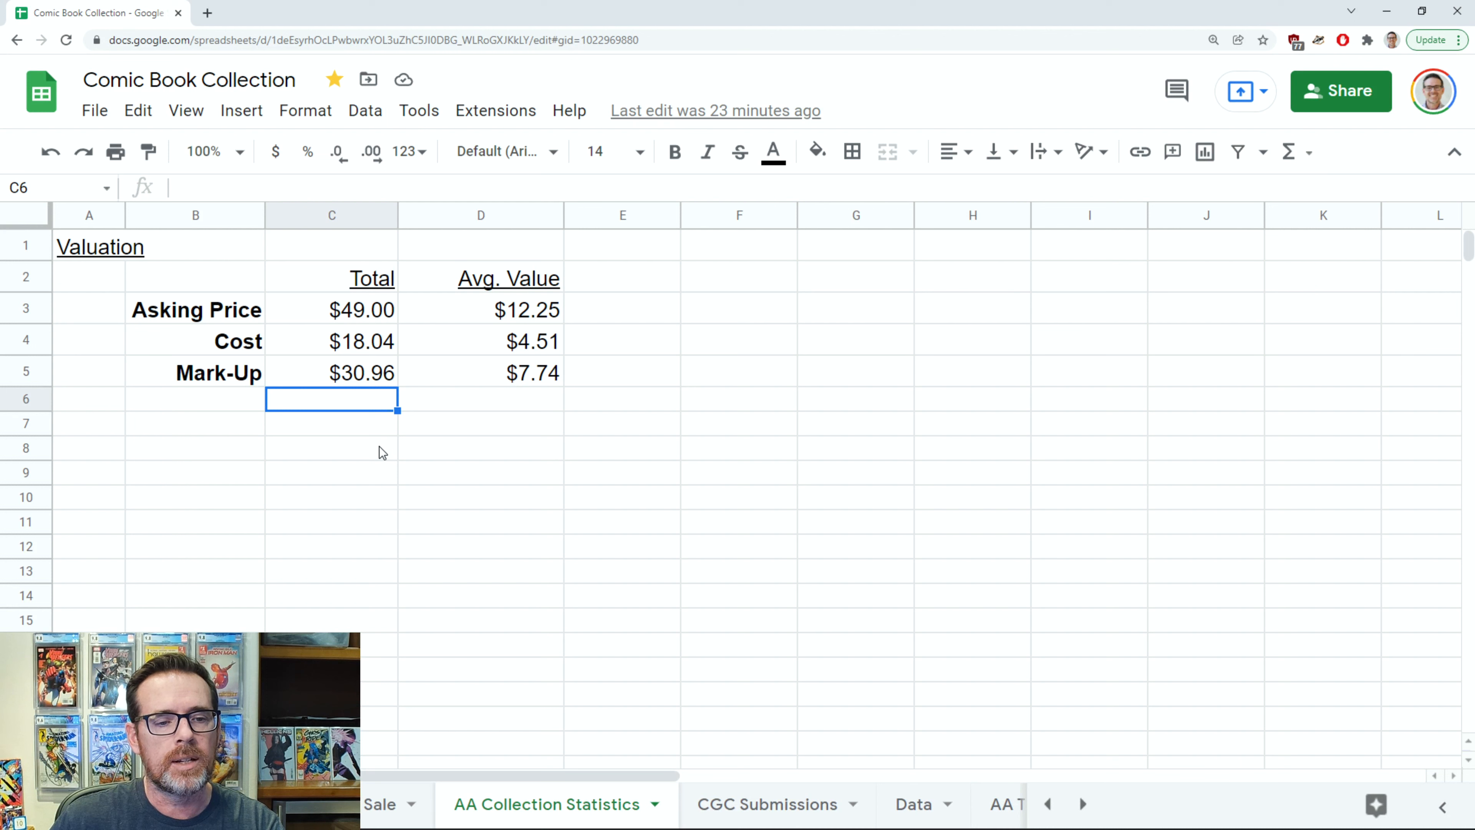
{"action": "left_click", "coordinate": [374, 425]}
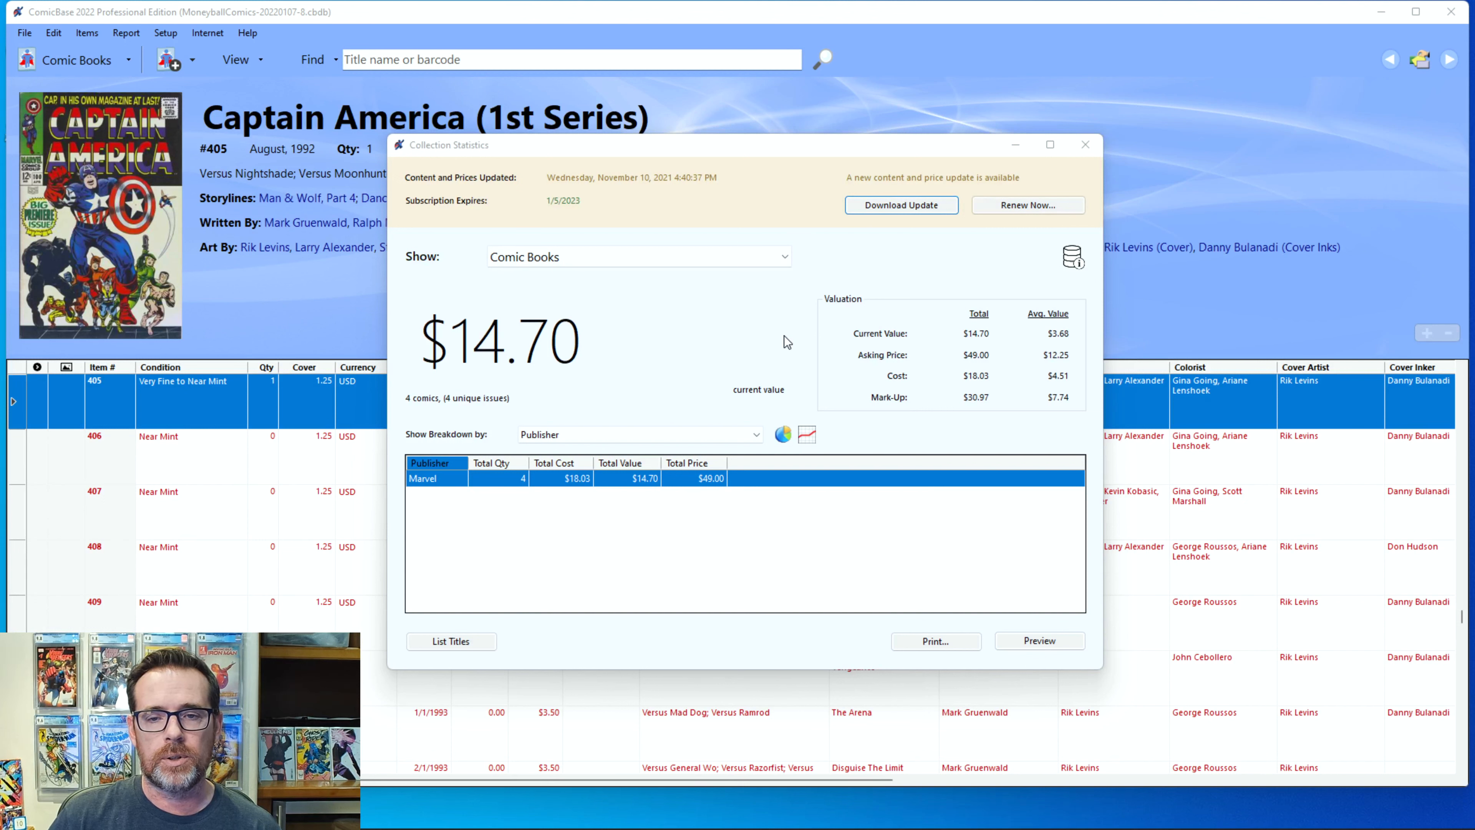
- In ComicBase, close the Collection Statistics window and look up where the Collection Statistics command is found
{"action": "left_click", "coordinate": [1084, 146]}
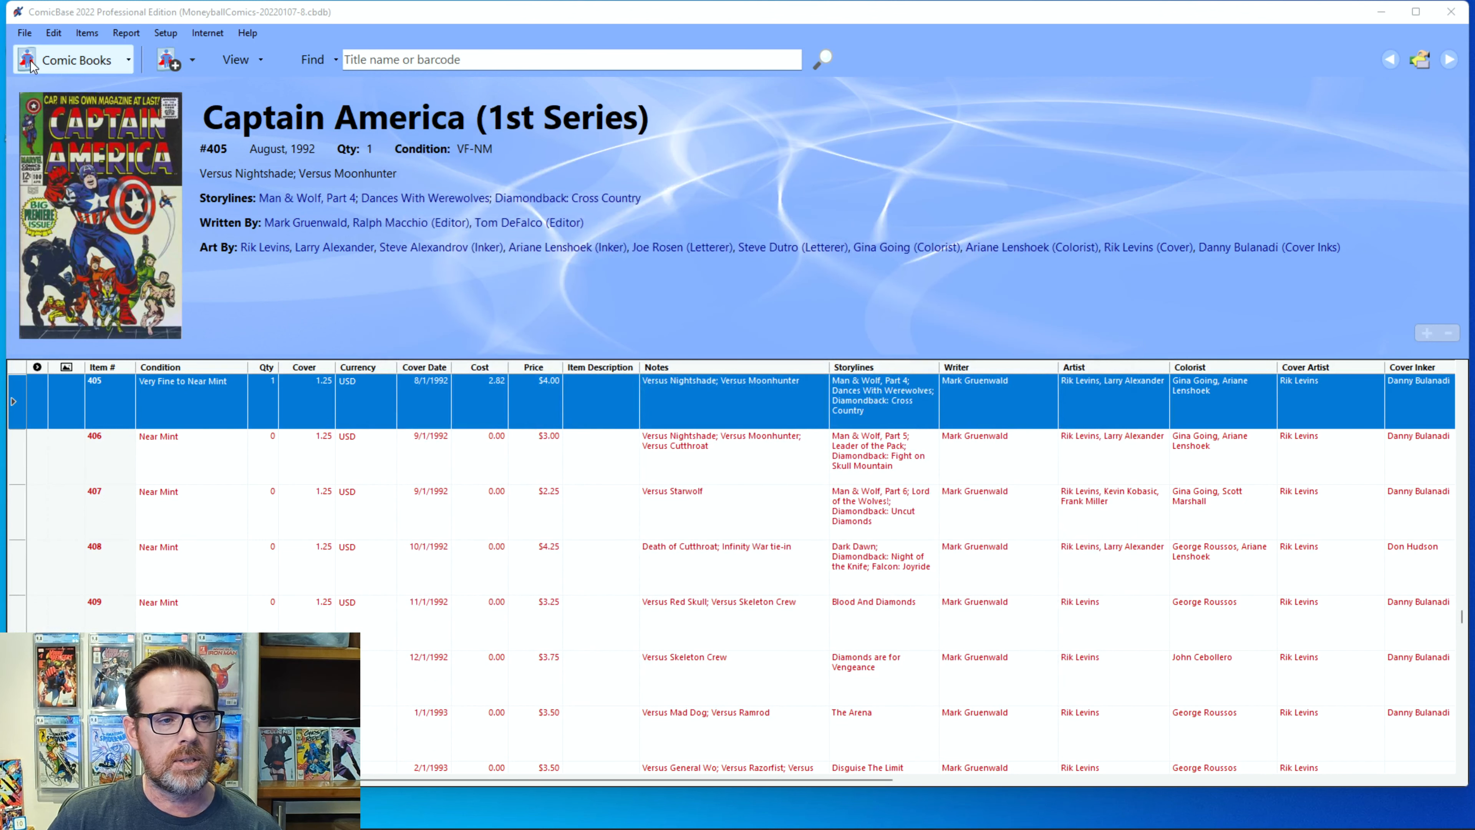
{"action": "left_click", "coordinate": [28, 35]}
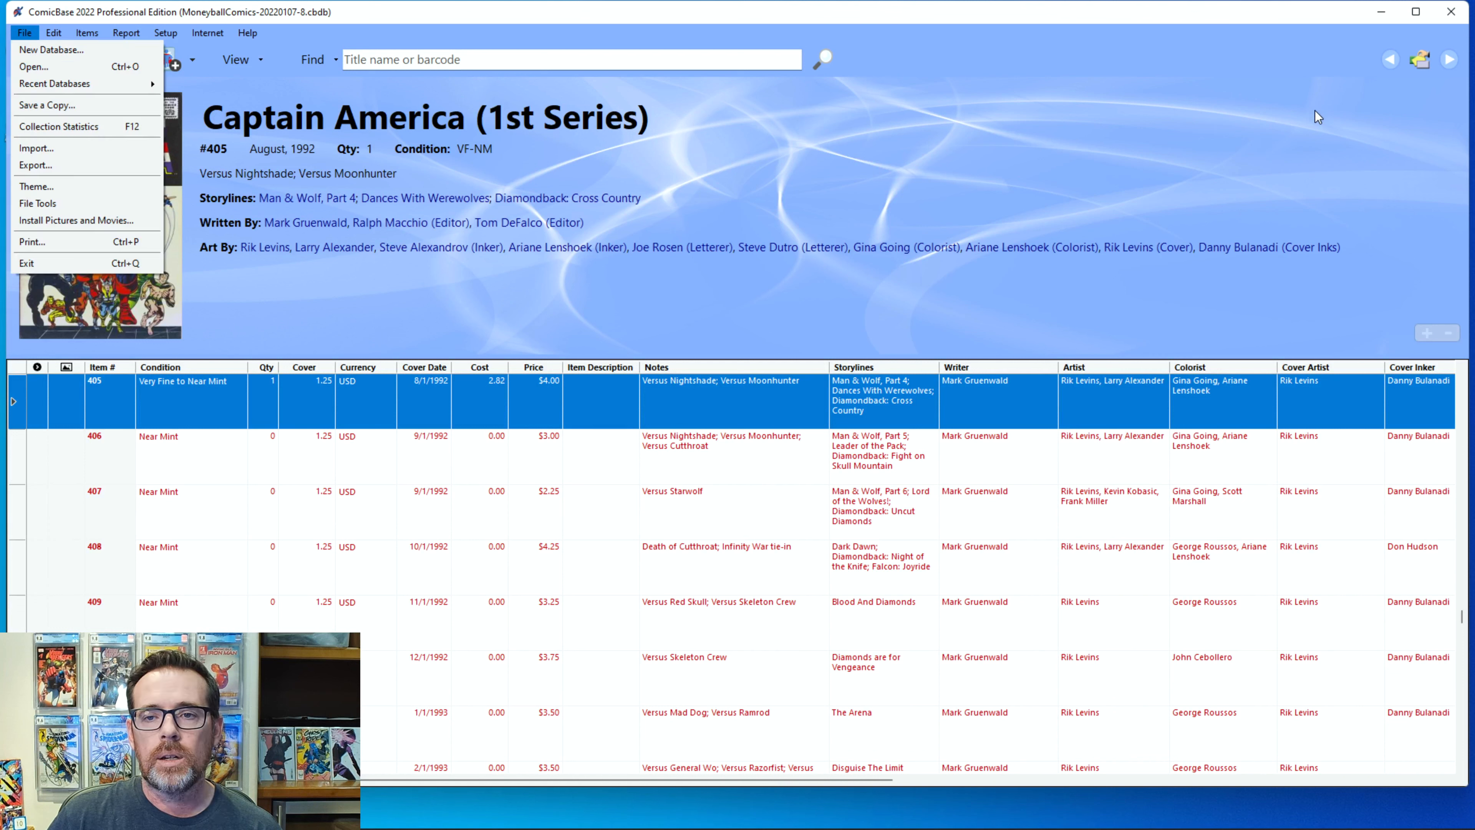
{"action": "left_click", "coordinate": [1111, 50]}
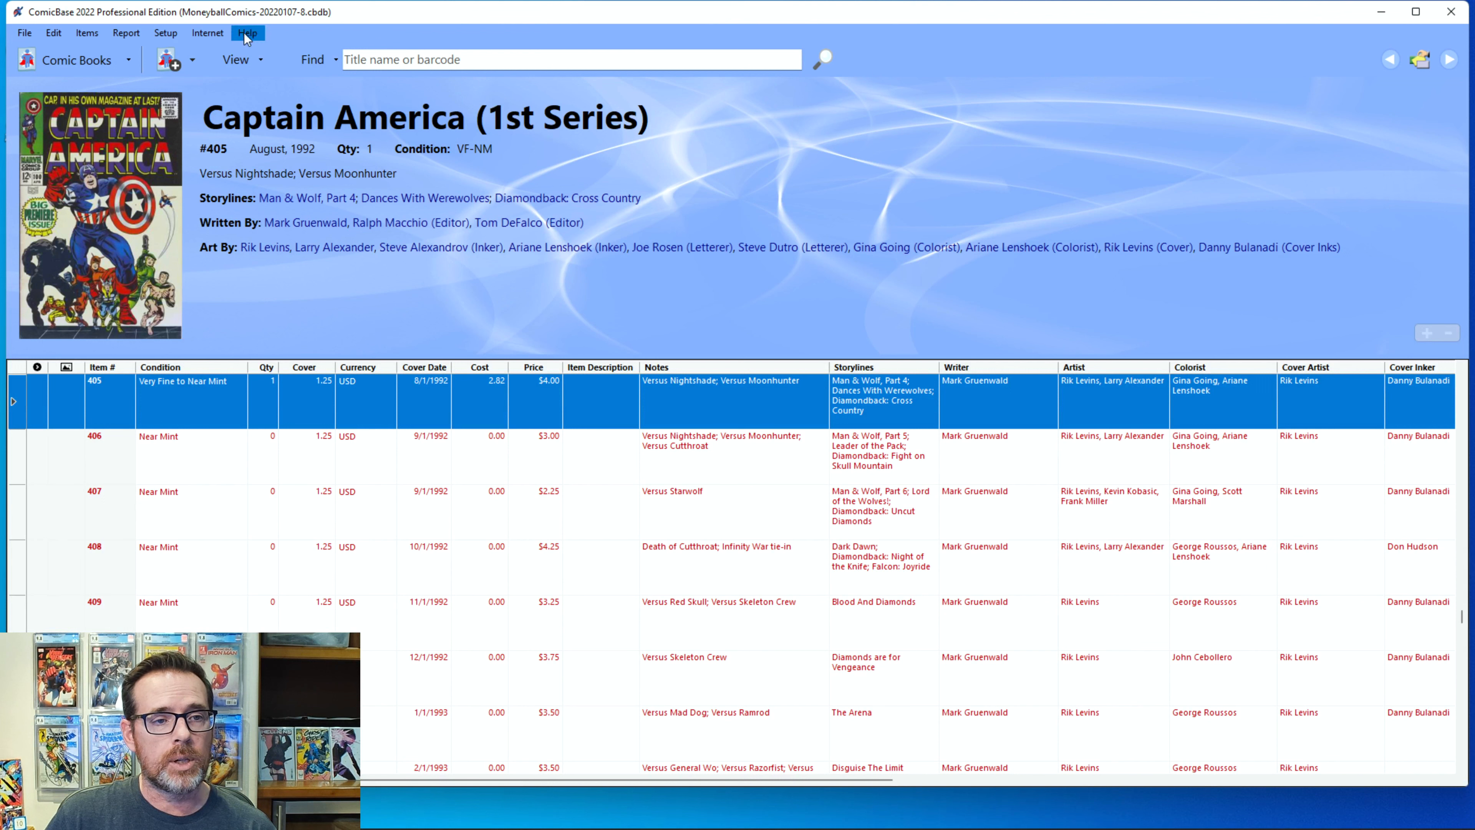
- Post the for-sale inventory to Atomic Avenue, offering free Standard Shipping on orders over $150
{"action": "left_click", "coordinate": [207, 34]}
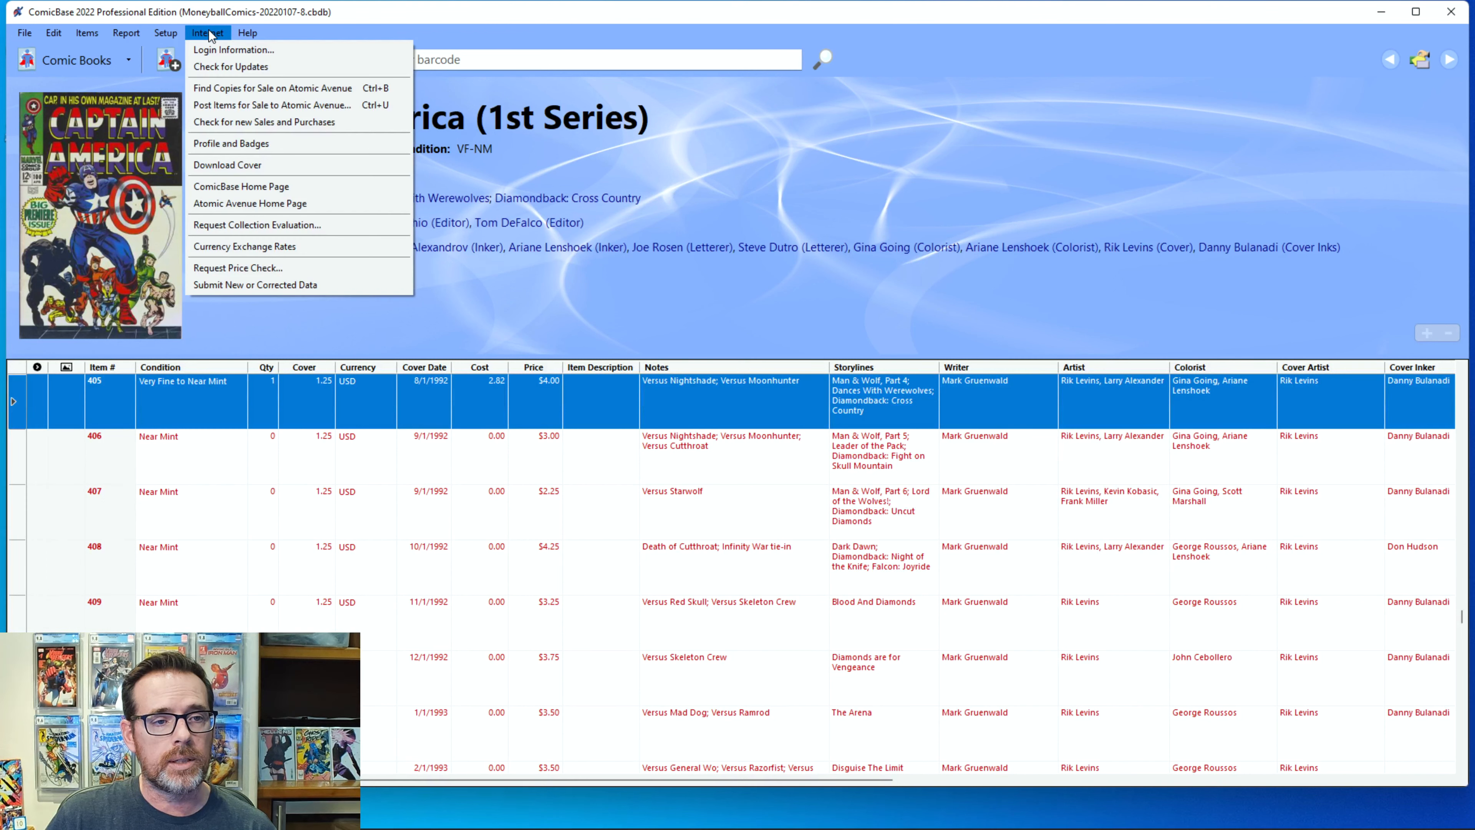
{"action": "left_click", "coordinate": [236, 106]}
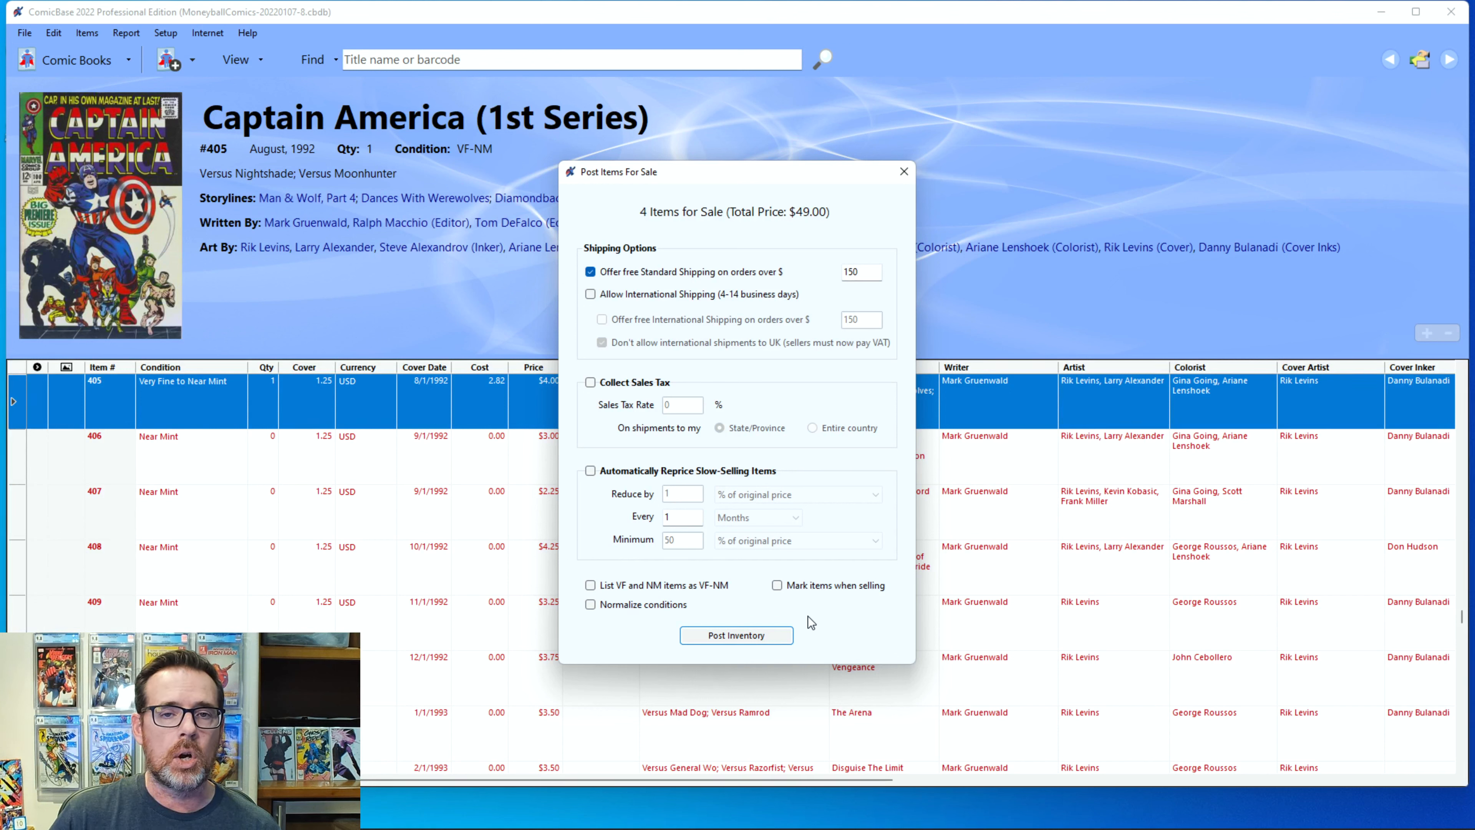
{"action": "left_click", "coordinate": [748, 636]}
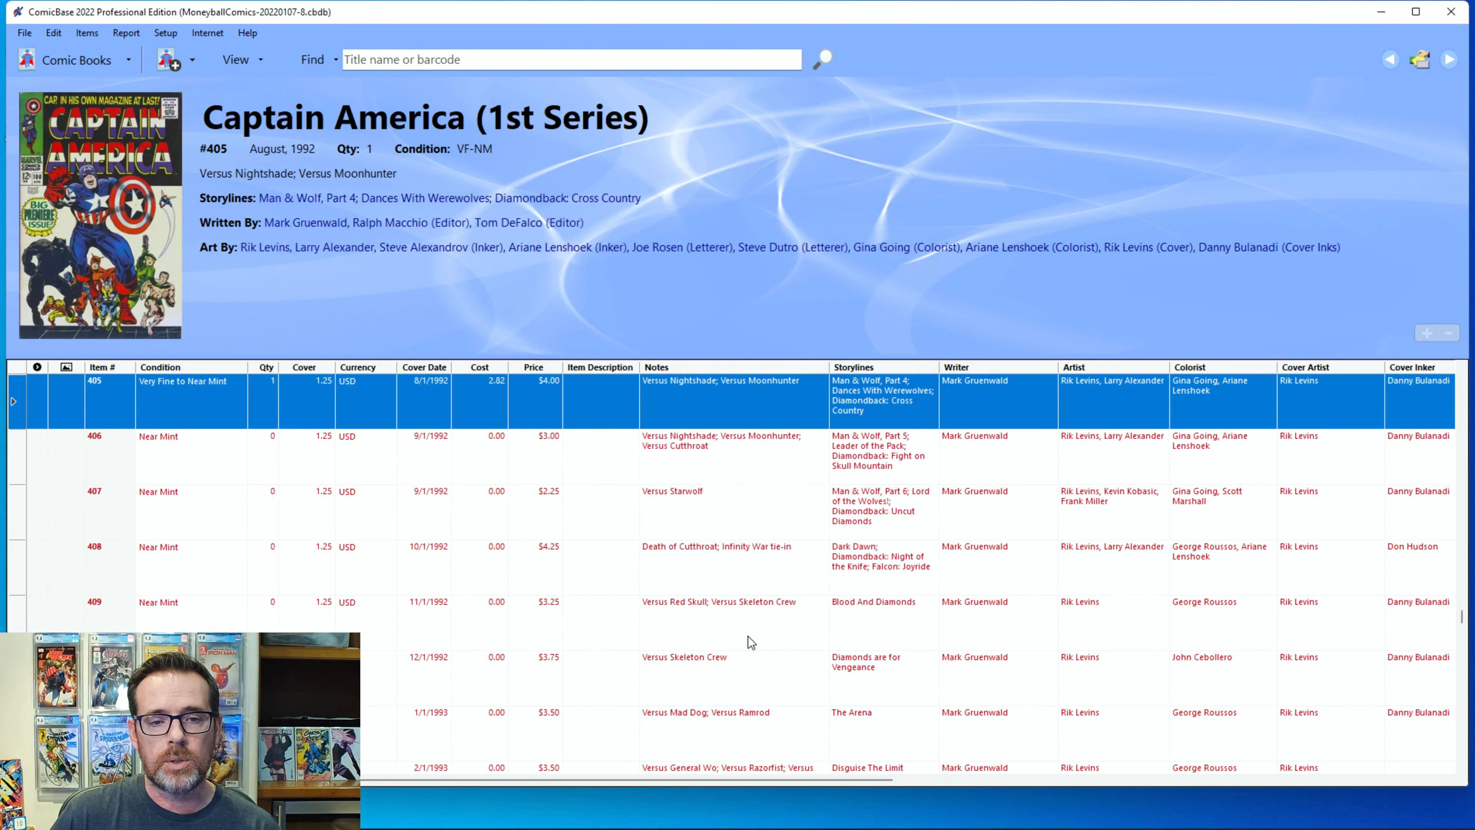